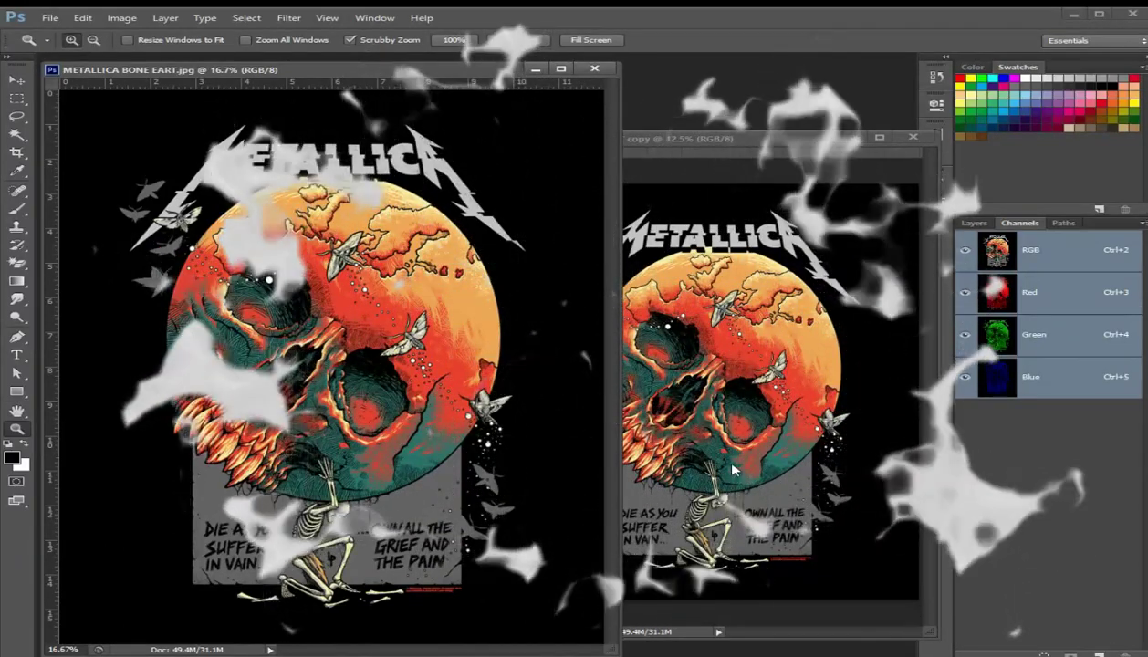
Preview the Blue, Green and Red channels, then add an empty Alpha 1 channel.
left_click(1049, 379)
left_click(1059, 336)
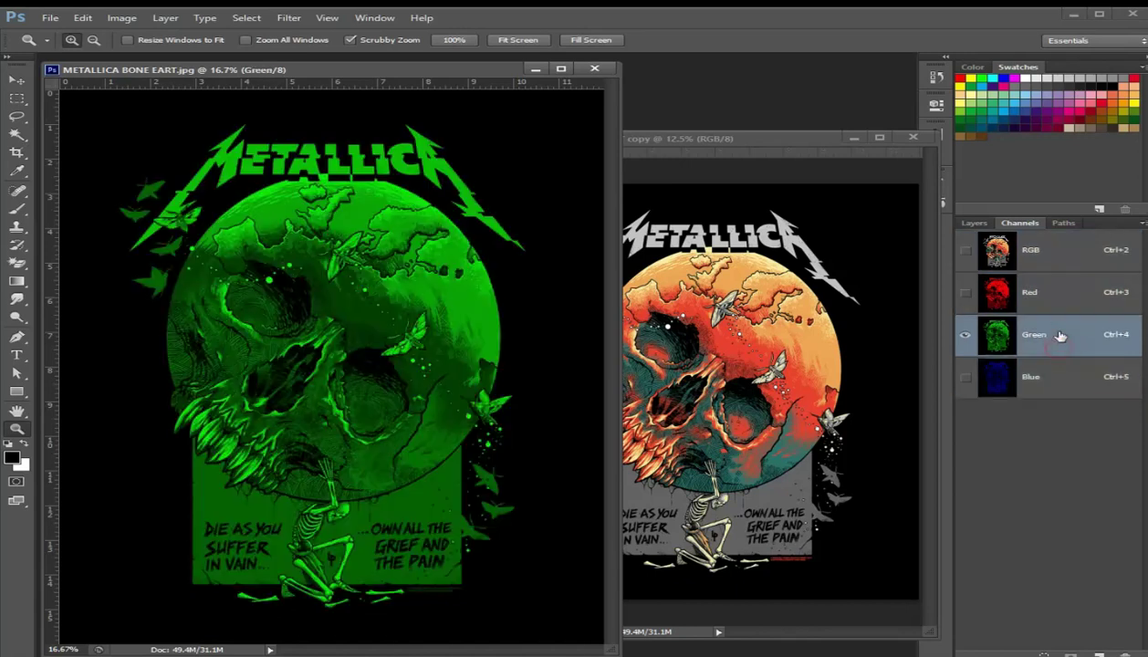
left_click(1065, 303)
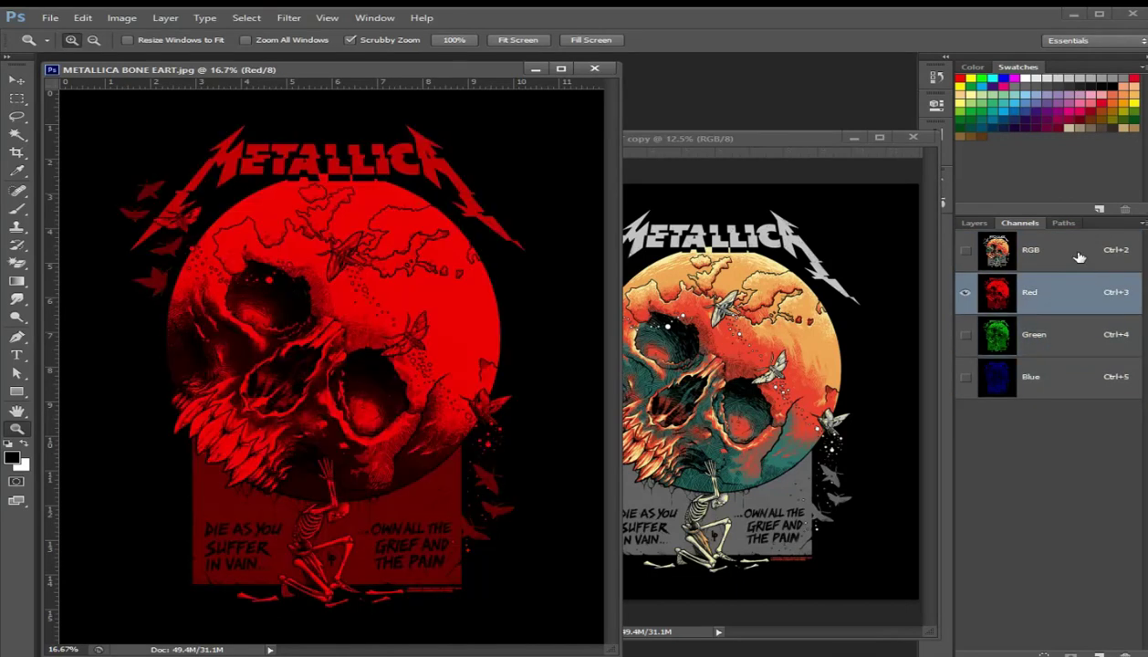
left_click(1078, 256)
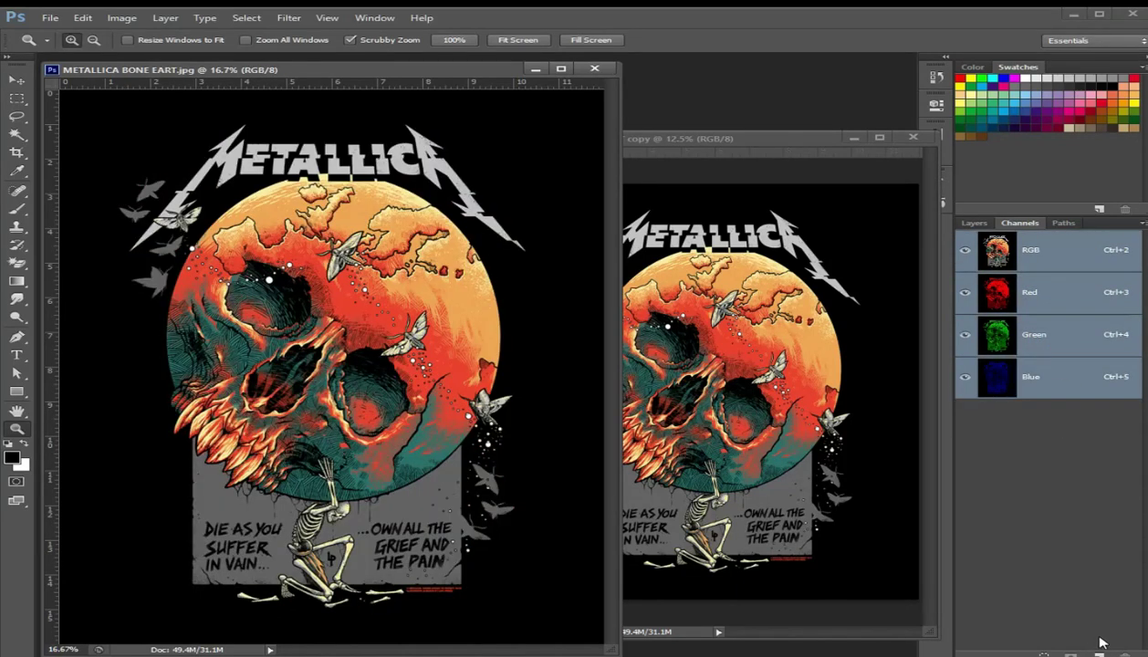
left_click(1099, 654)
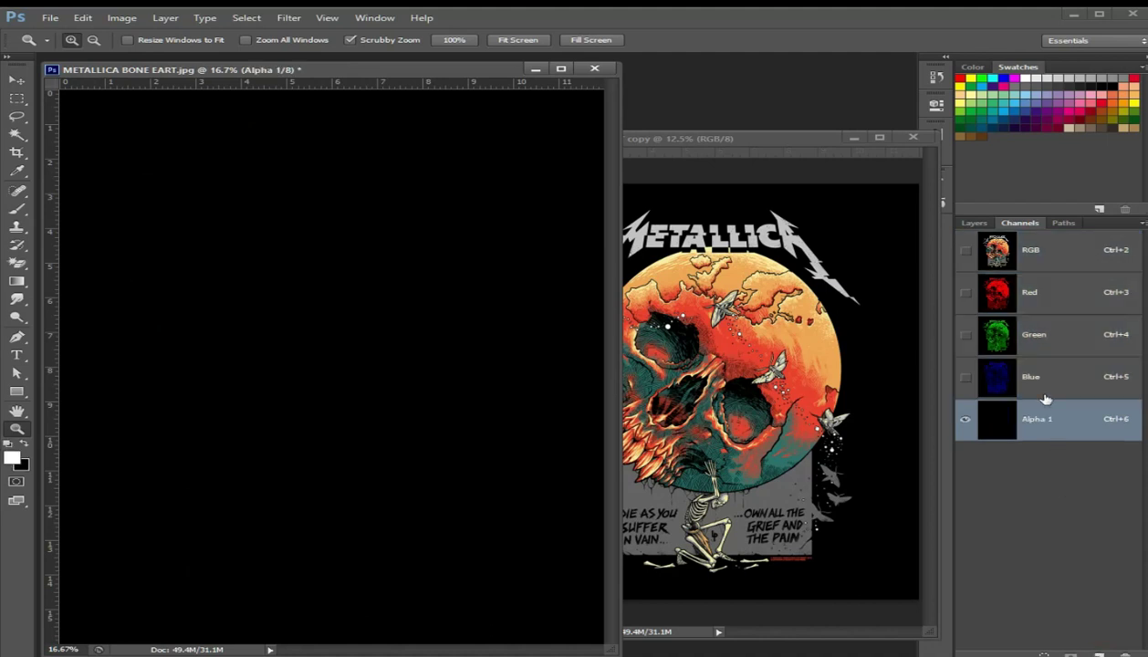
Preview the Blue, Green, Red, composite and Alpha 1 channels individually.
left_click(1061, 378)
left_click(1068, 334)
left_click(1067, 292)
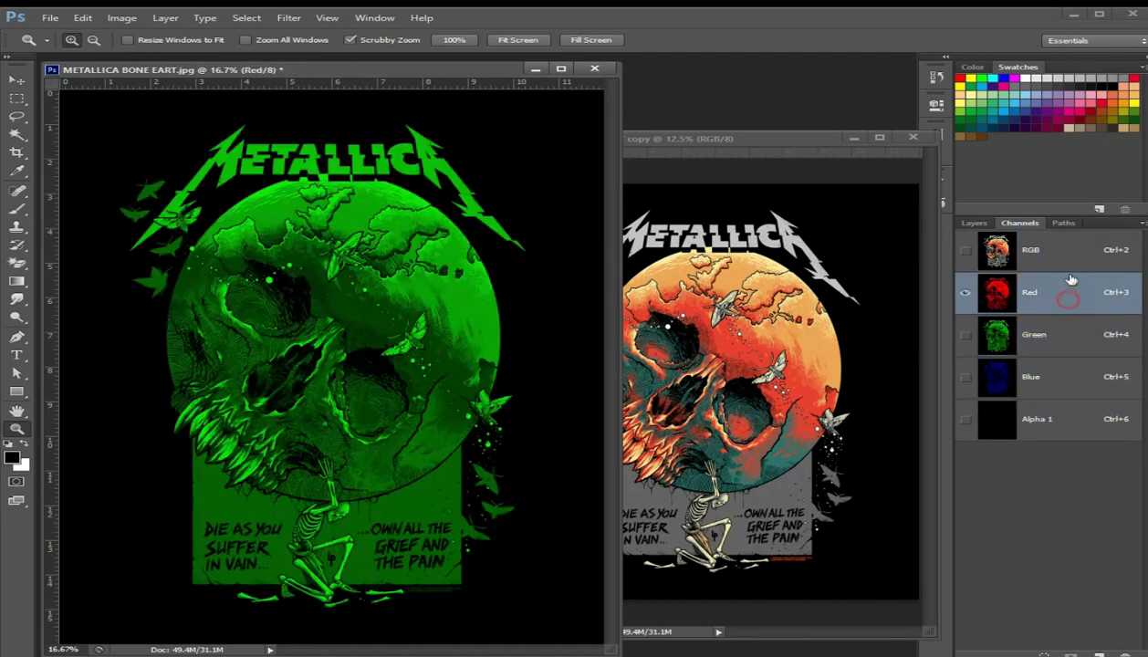
left_click(1066, 264)
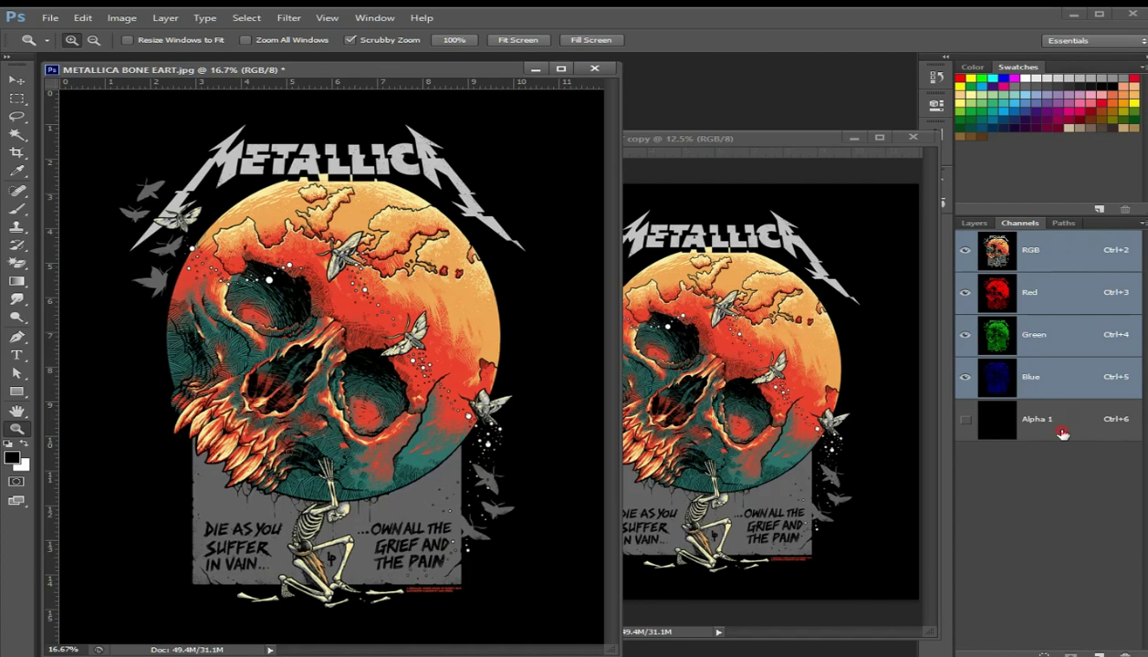
left_click(1062, 428)
Rename Alpha 1 to Black, keeping black colour at 100% opacity.
double_click(994, 429)
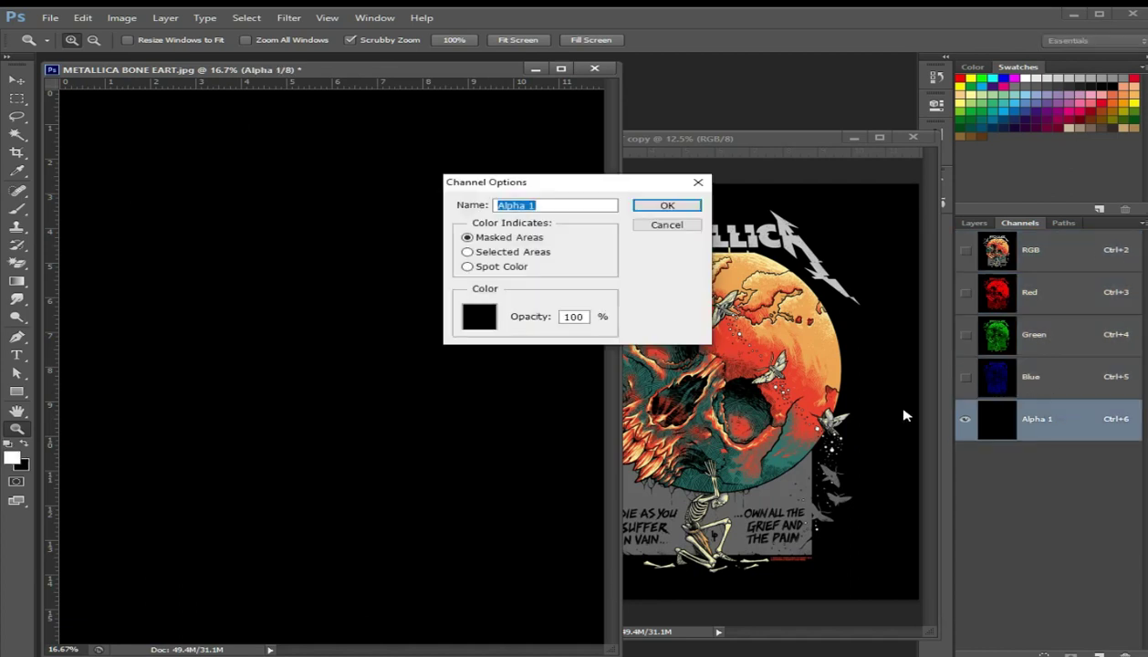
mouse_move(608, 181)
left_mouse_down()
mouse_move(568, 240)
mouse_move(338, 446)
left_mouse_up()
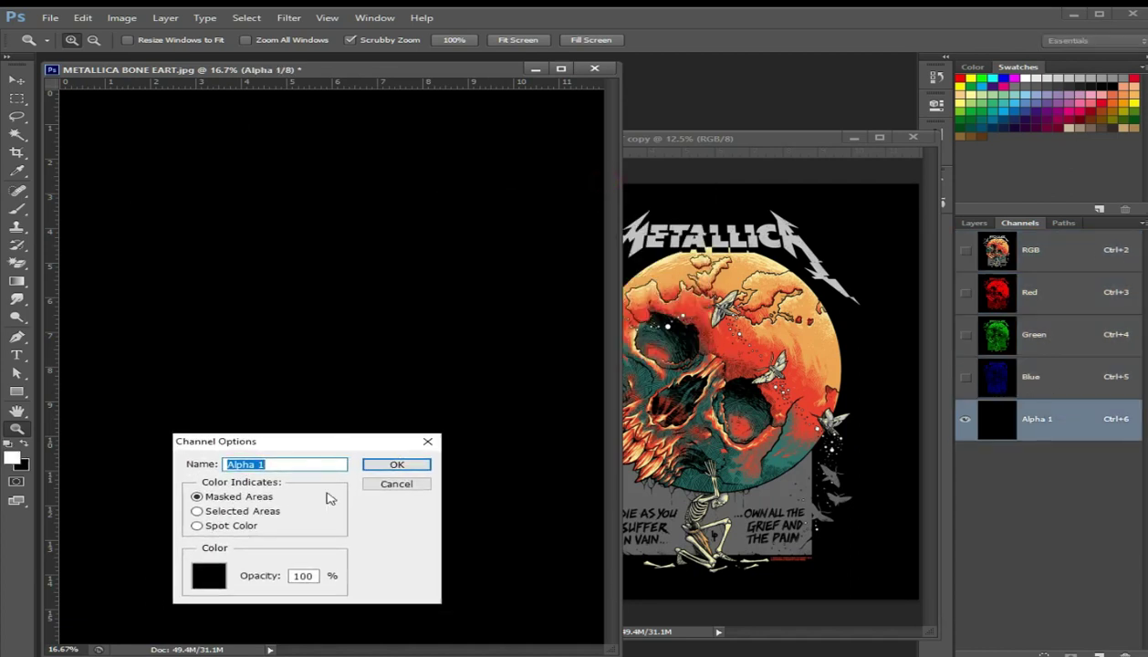
double_click(298, 576)
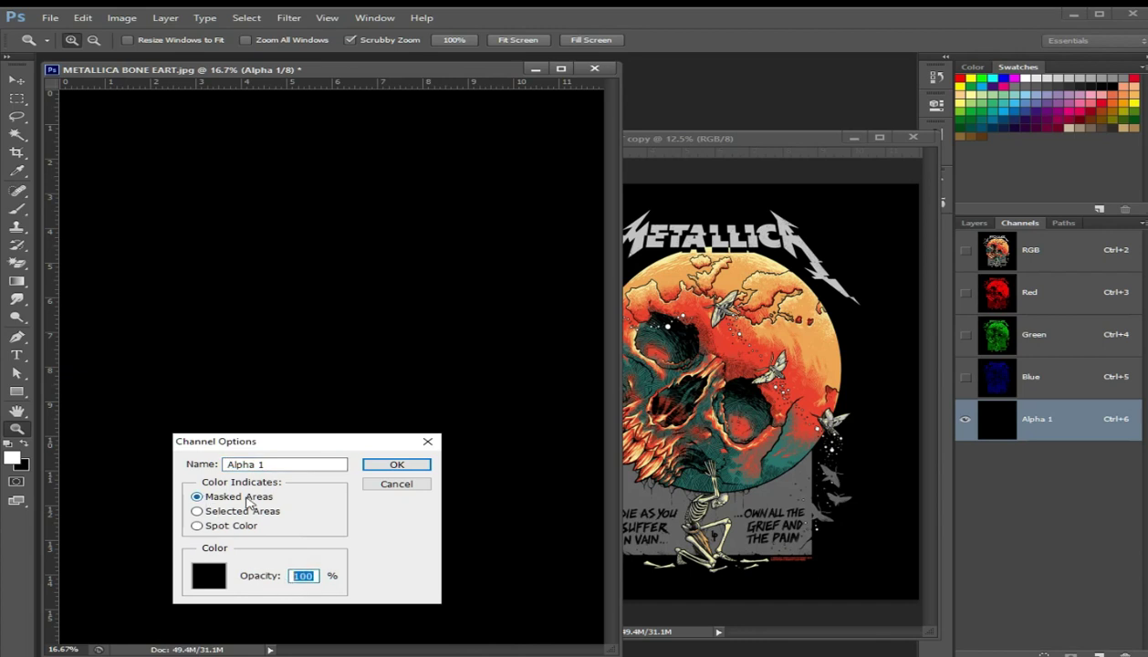
left_click(220, 577)
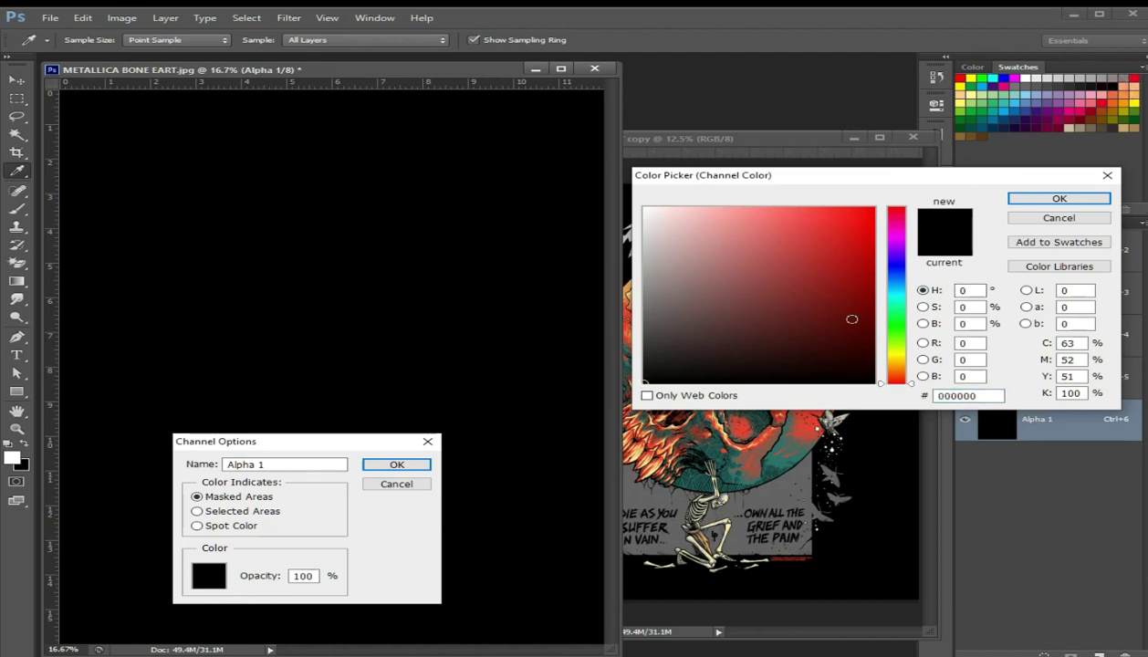
left_click(1059, 198)
type("Black")
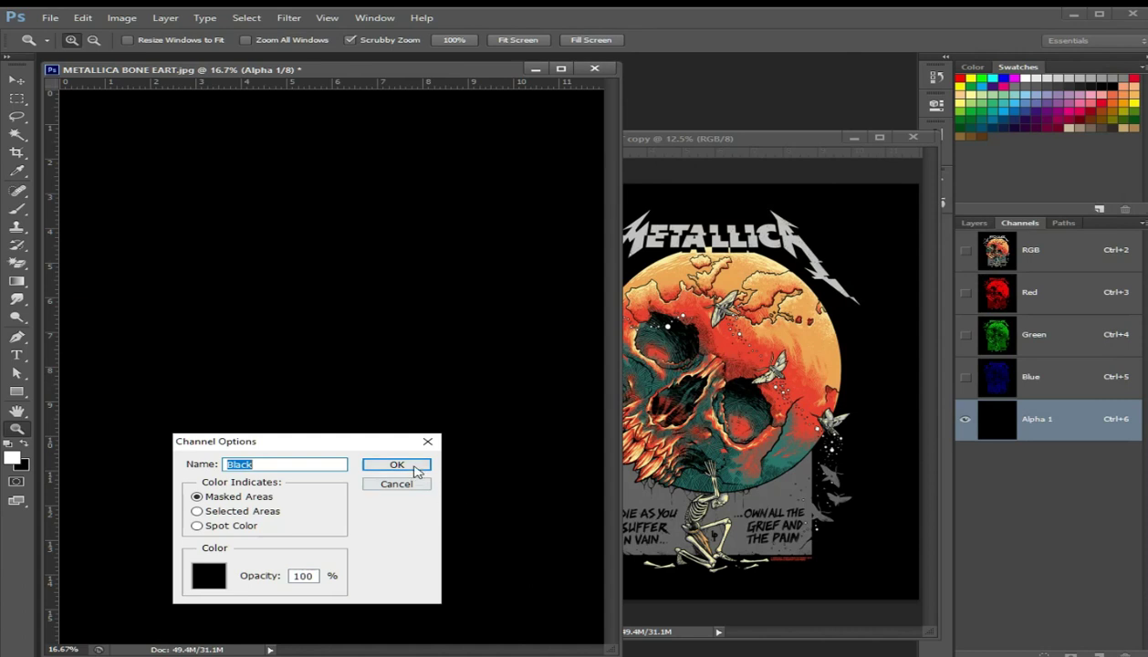
left_click(397, 465)
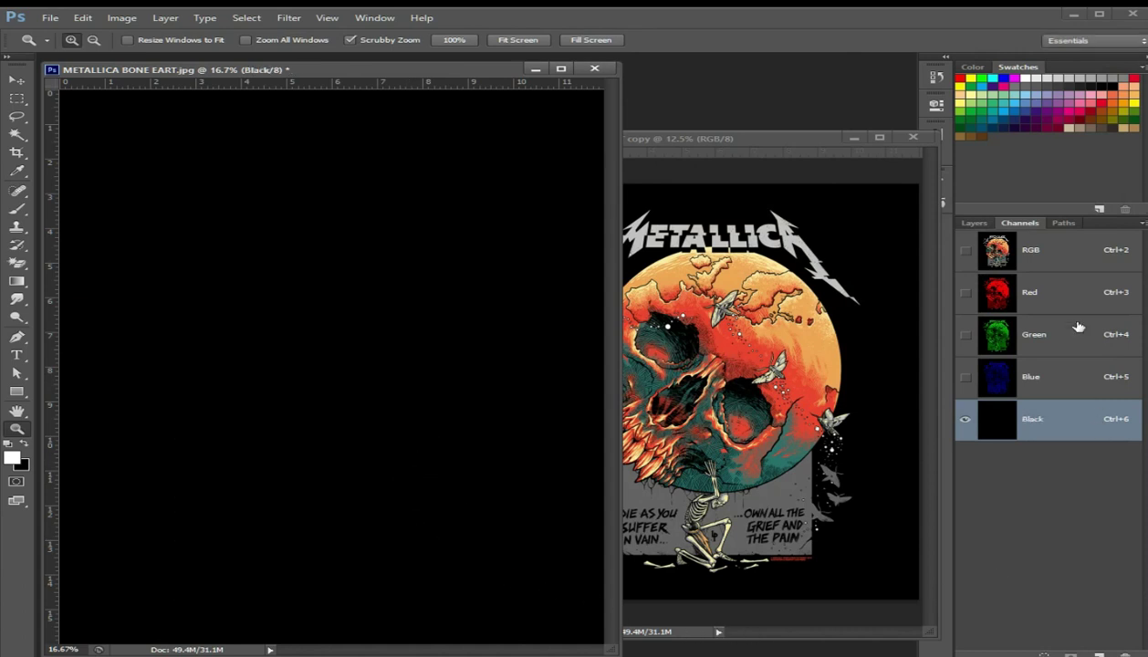
left_click(1051, 256)
Load the Red channel as a selection, then invert and expand it.
left_click(1060, 296)
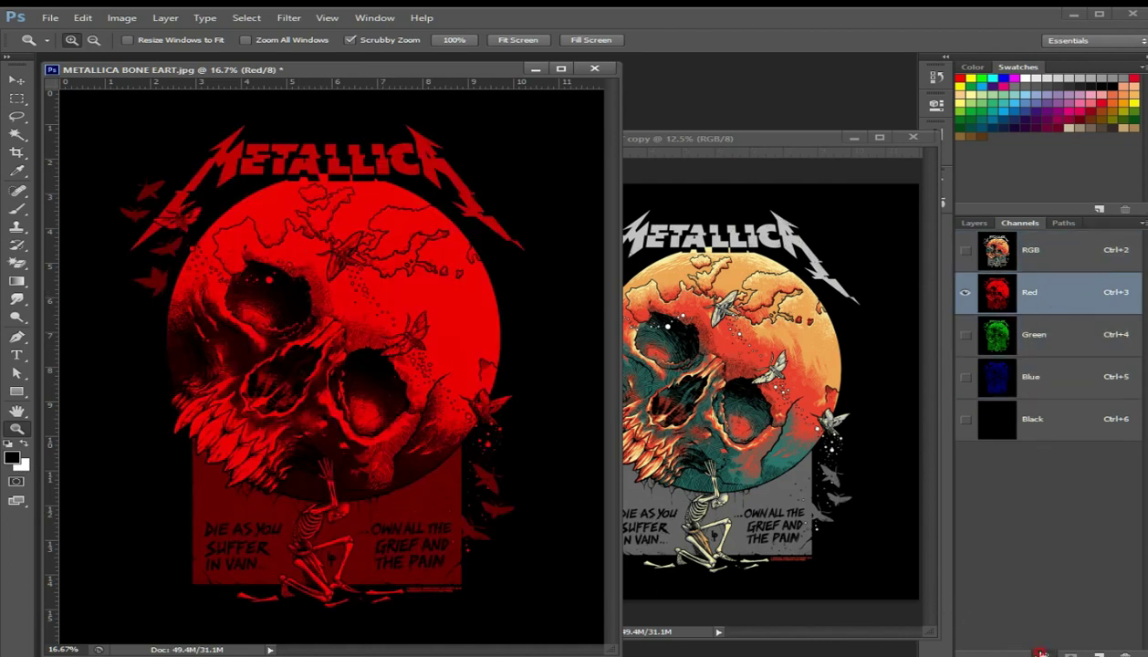
left_click(1041, 653)
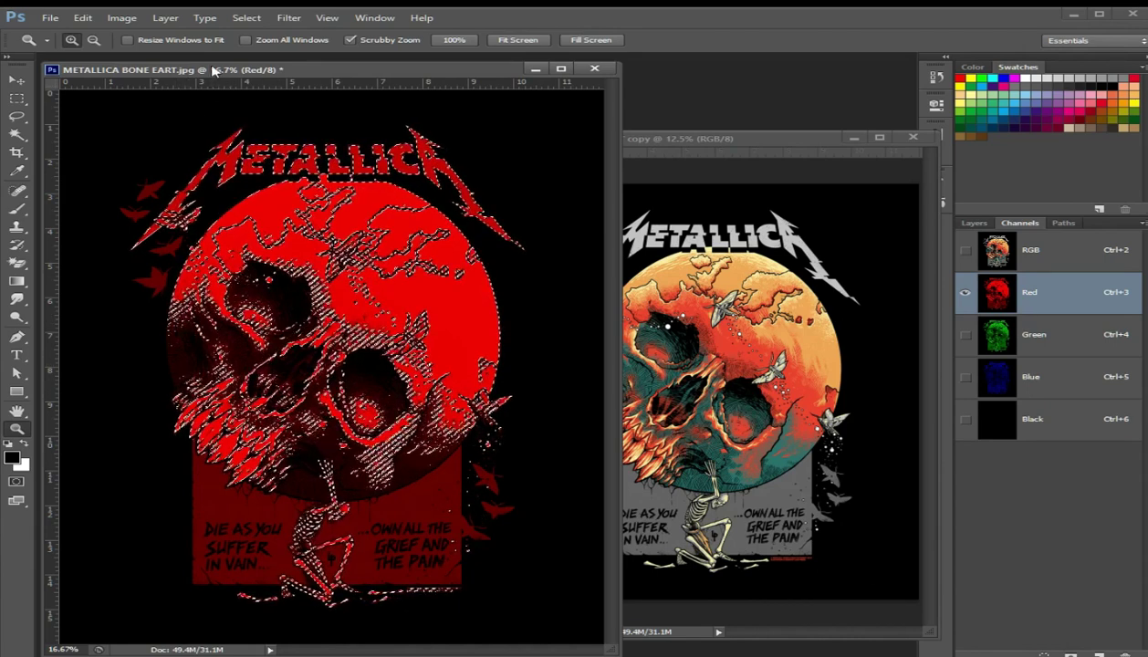
left_click(245, 18)
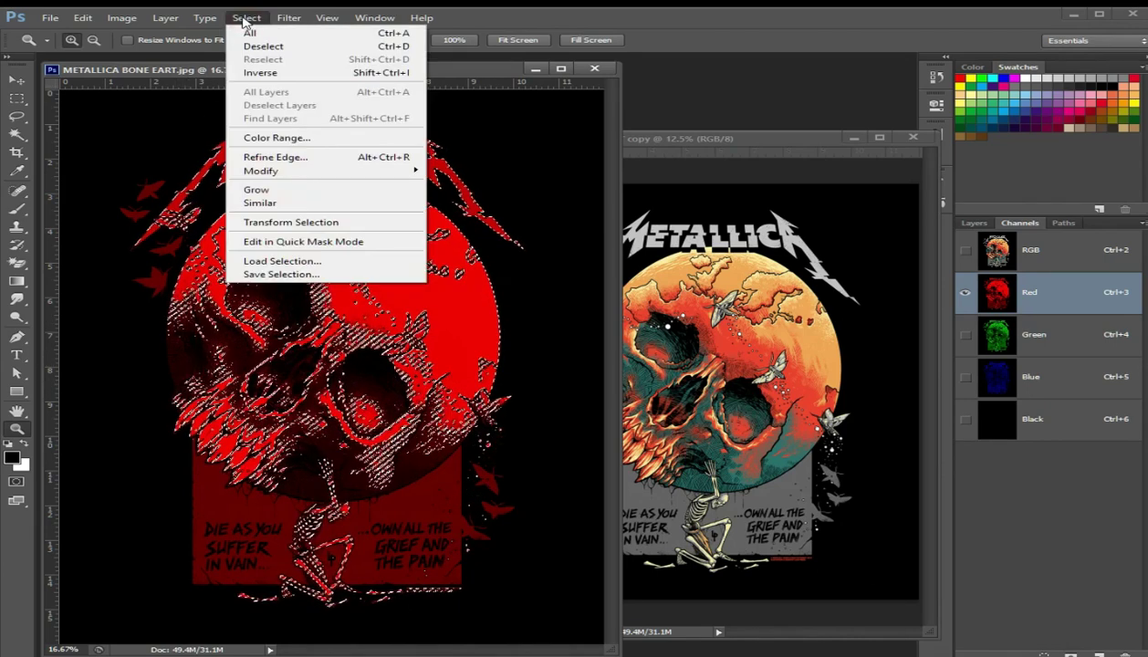
left_click(276, 74)
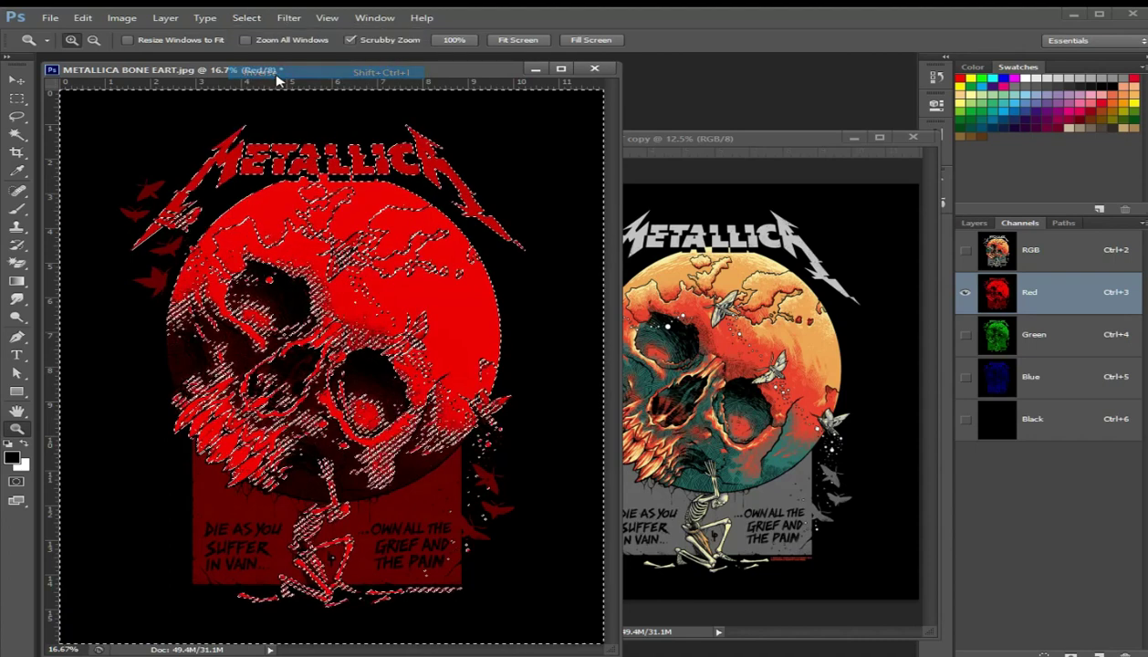
left_click(246, 18)
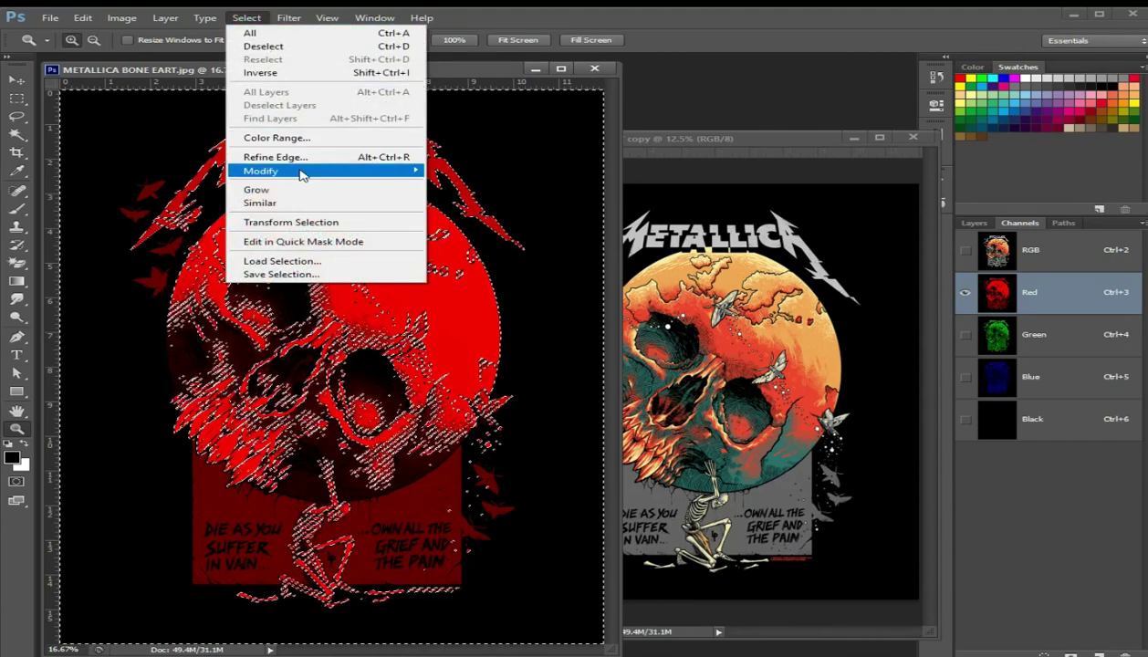
left_click(456, 197)
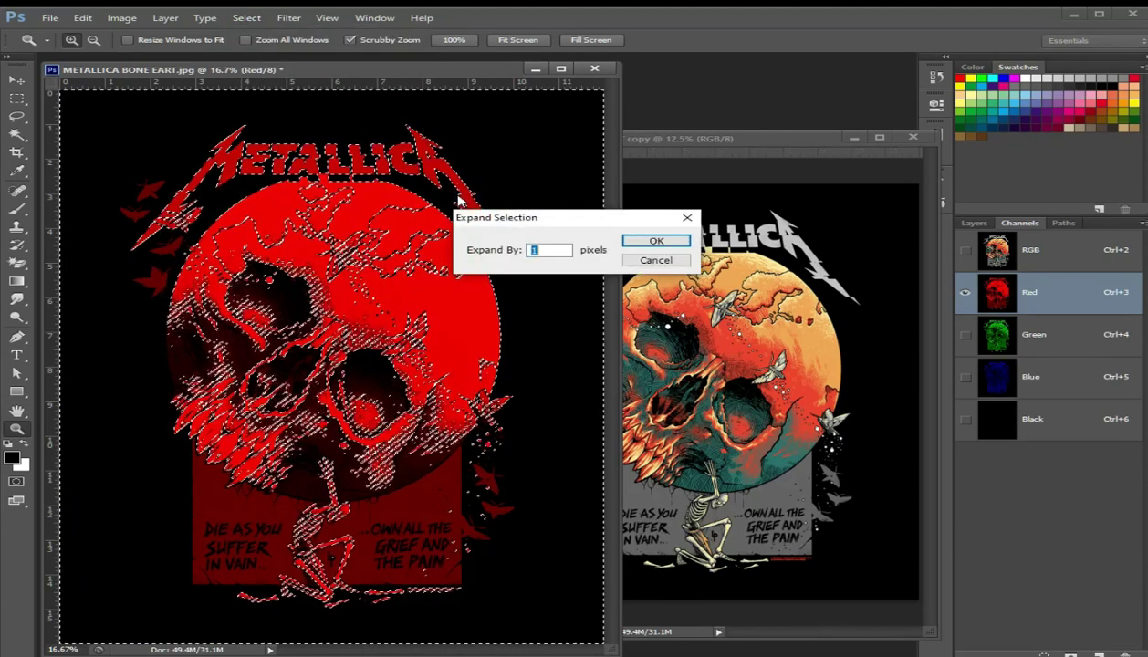
key("Return")
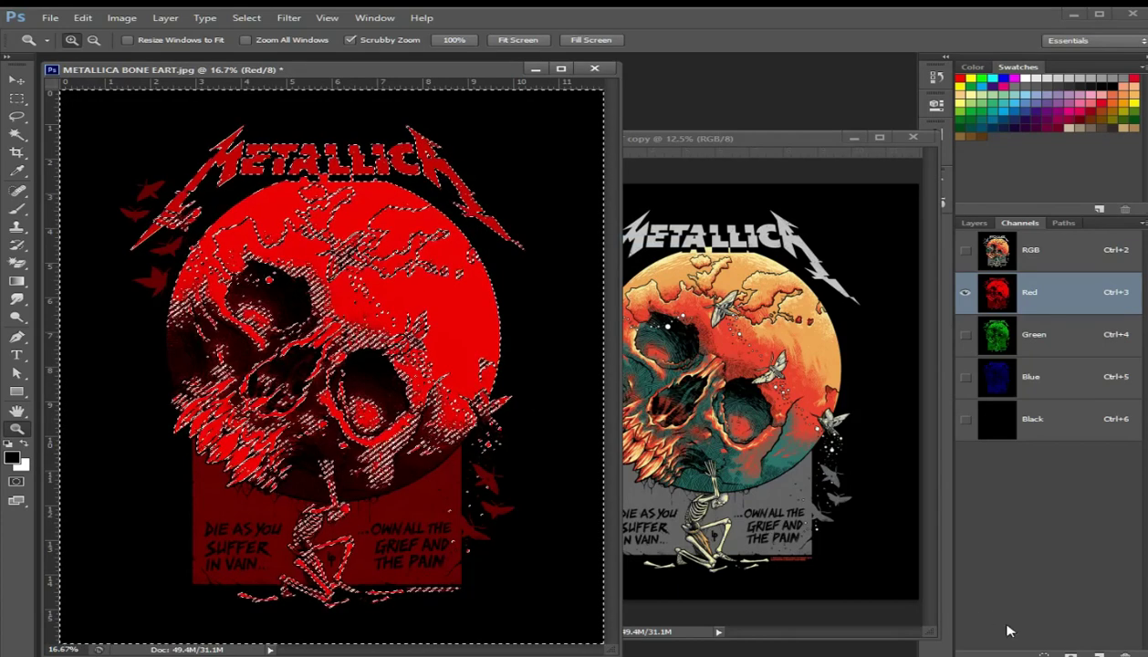
Store the selection as a new Alpha 1 channel, deselect, and switch it to Spot Color.
left_click(1070, 654)
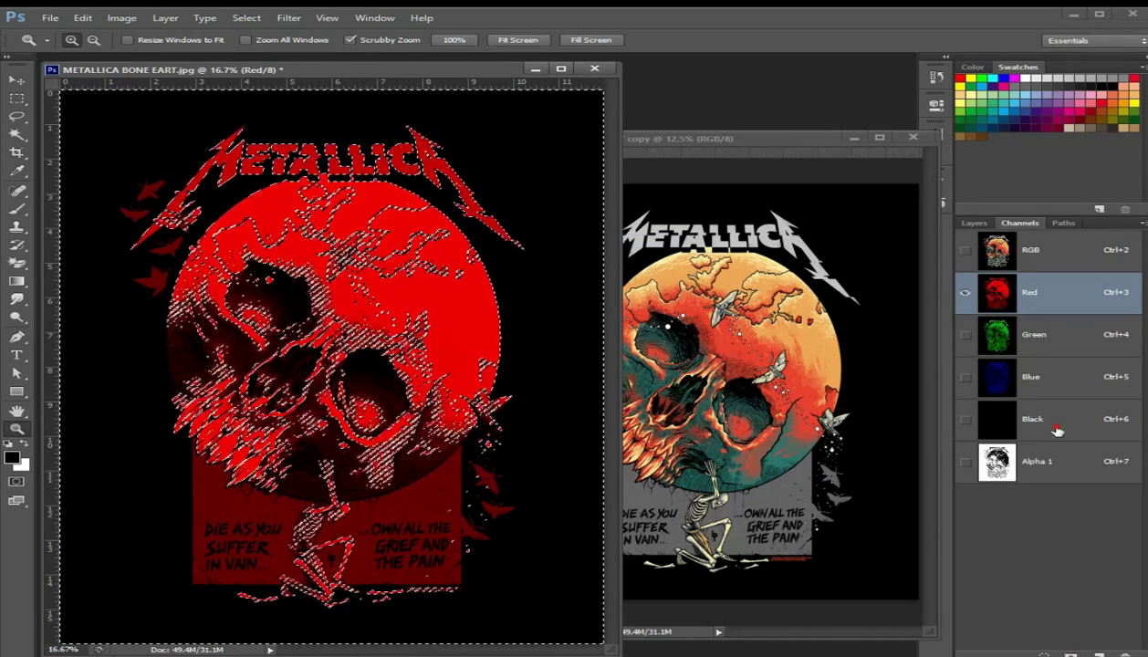
left_click(1032, 418)
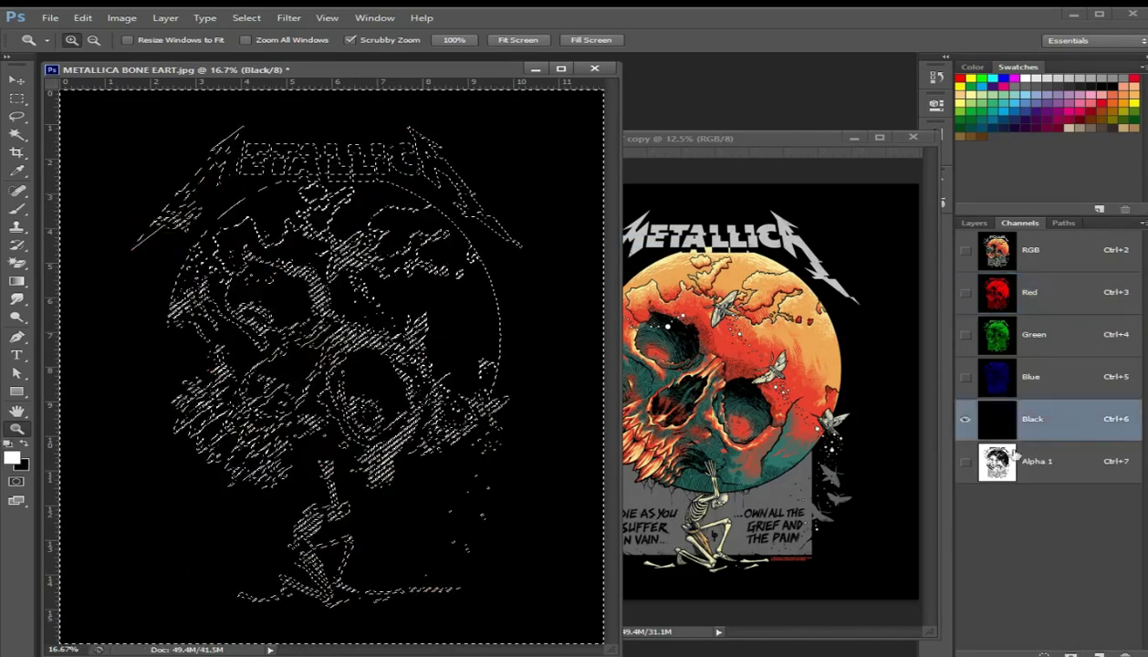
key("ctrl+d")
left_click(966, 462)
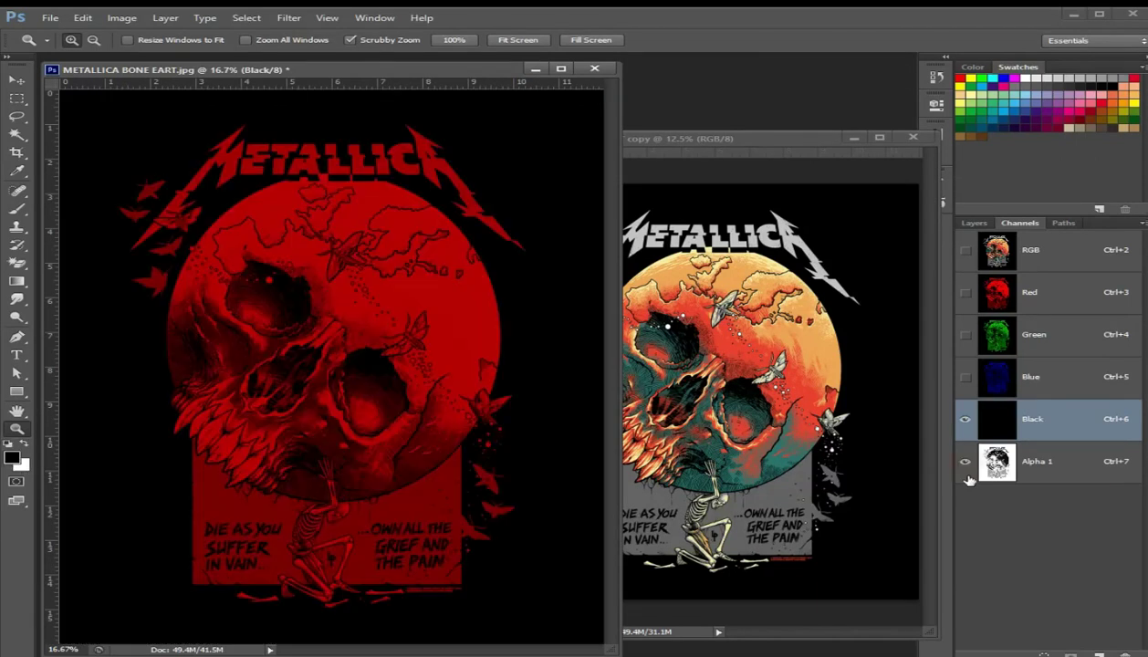
double_click(998, 462)
left_click_drag(256, 443, 437, 469)
left_click(375, 545)
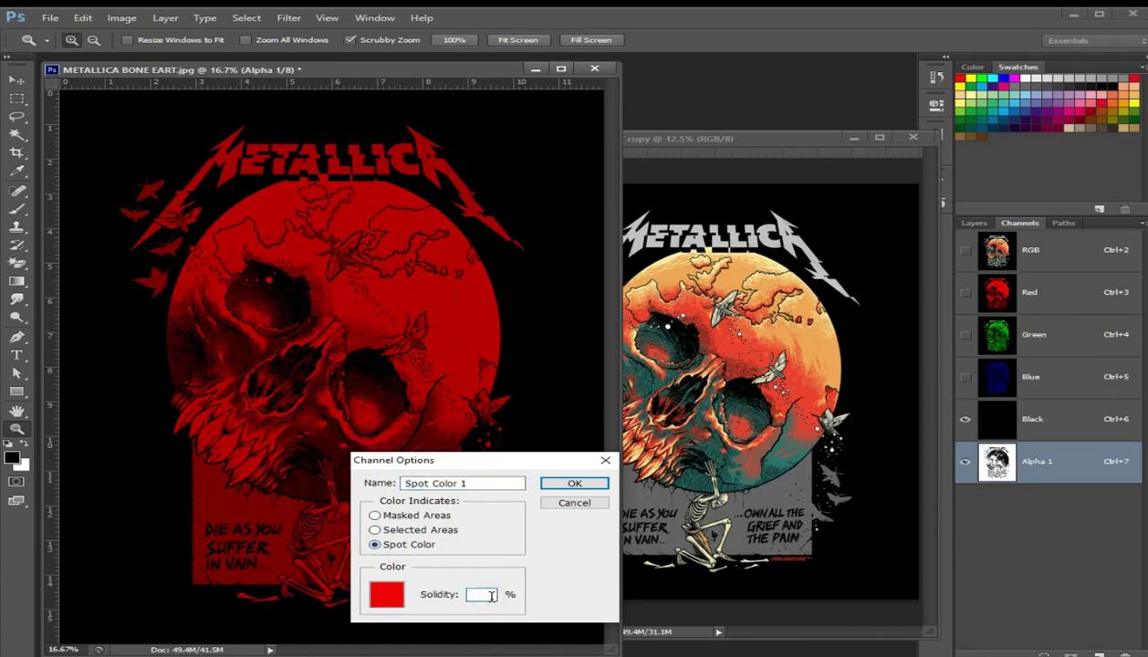
Set the spot channel to 85% solidity, white ffffff ink, named Spot BASE WHITE.
type("85")
left_click(458, 483)
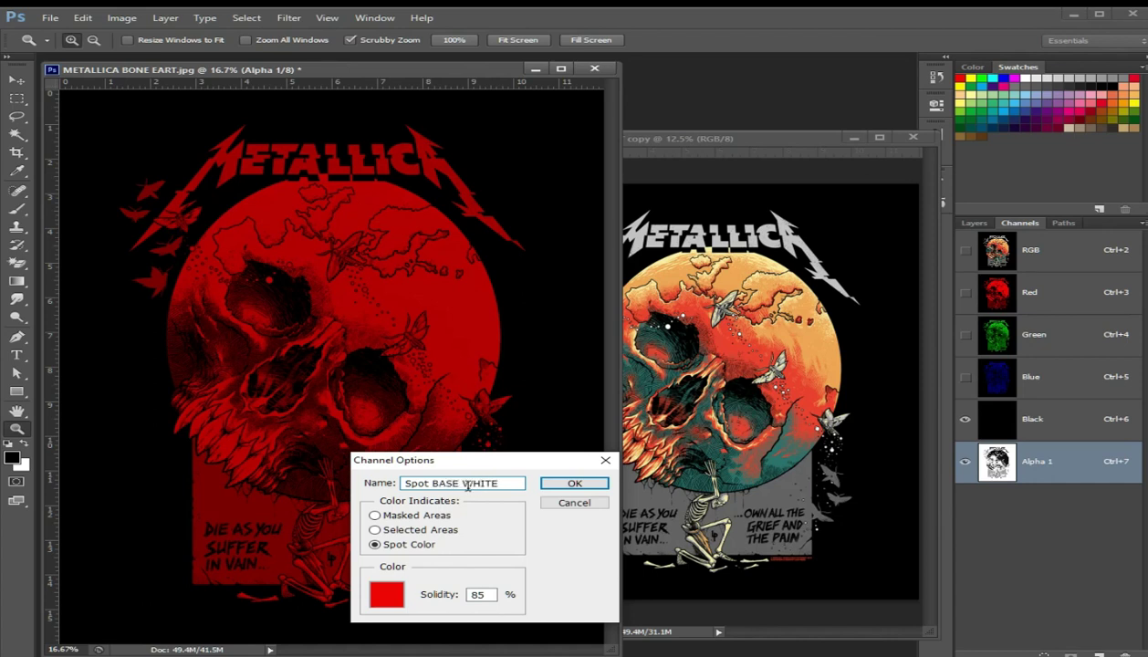
left_click(387, 595)
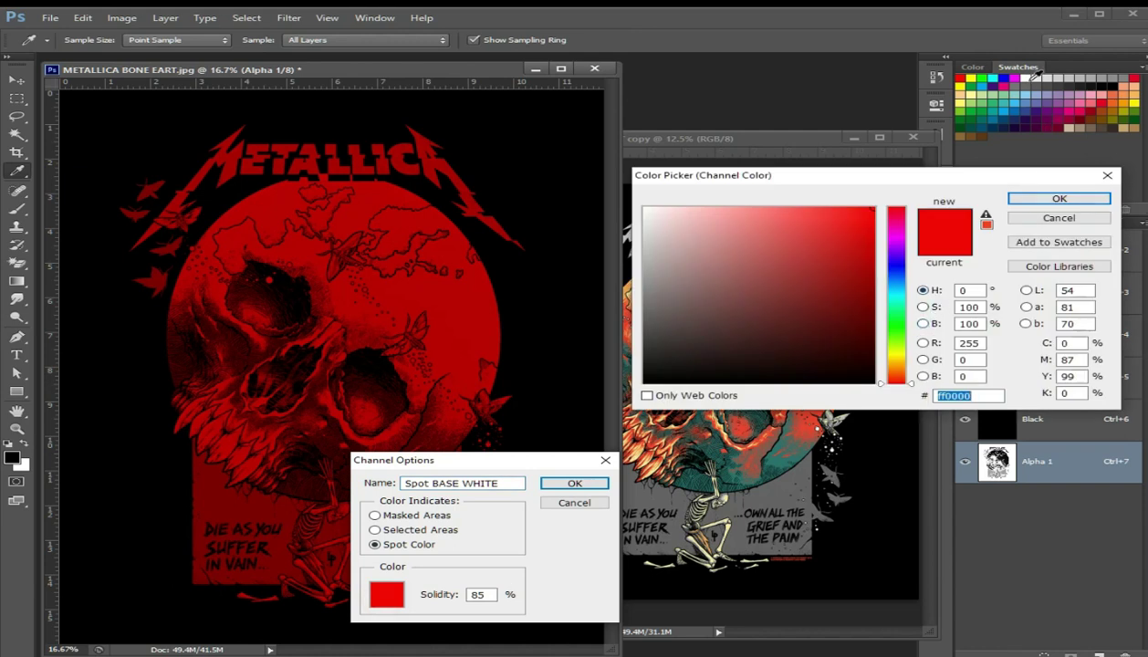
left_click(1032, 77)
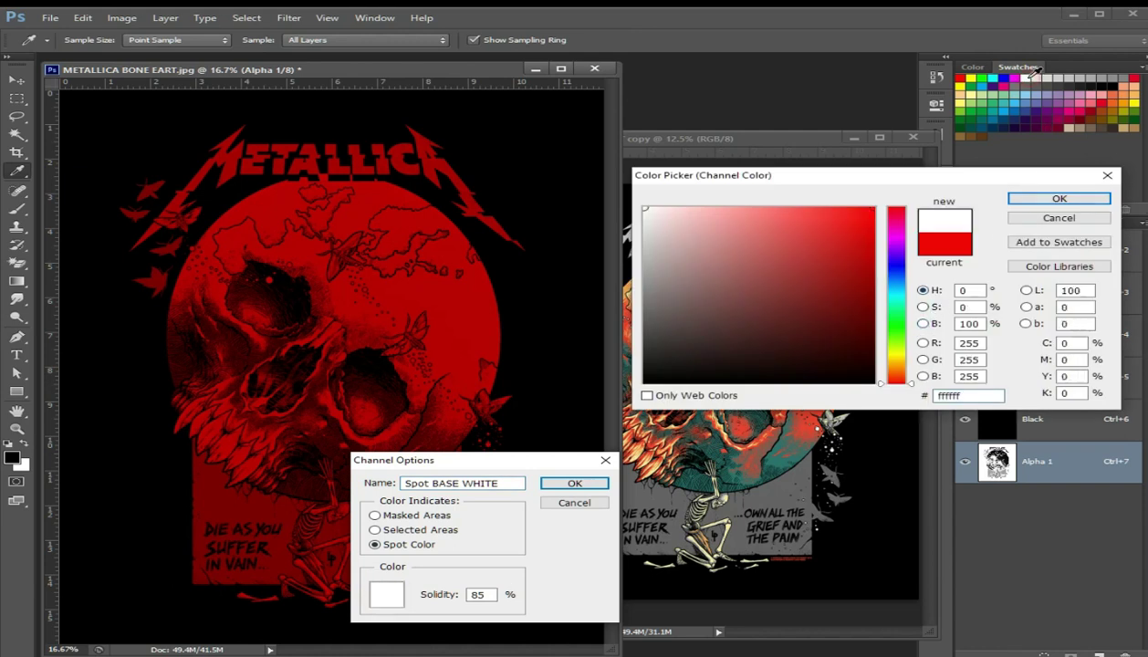
left_click(1032, 200)
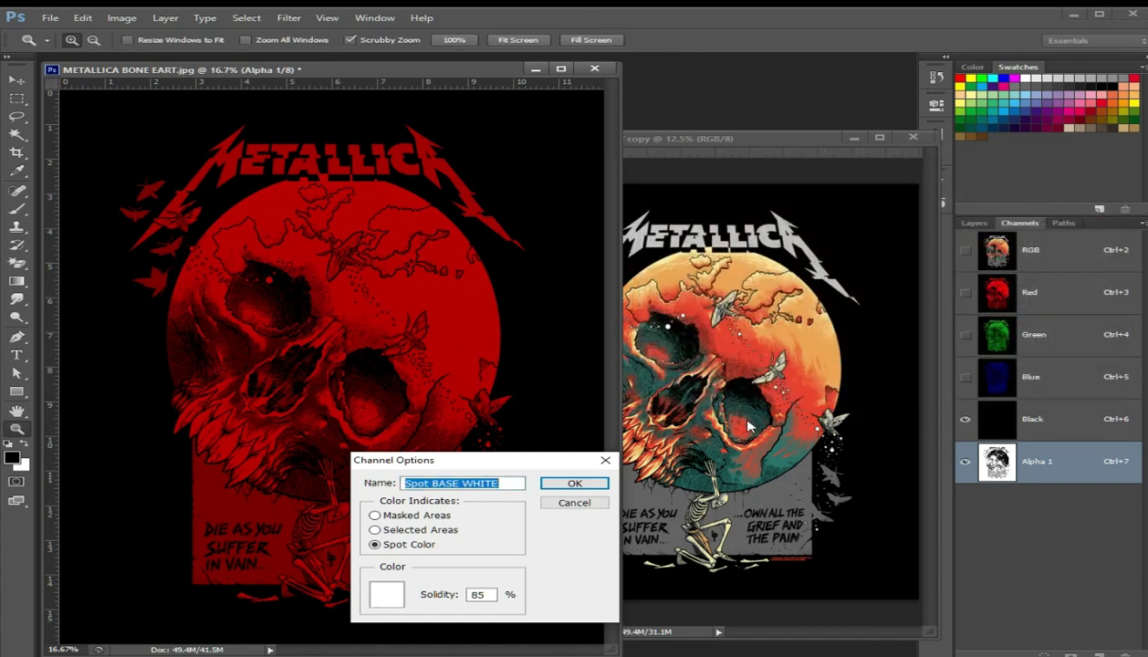
left_click(577, 484)
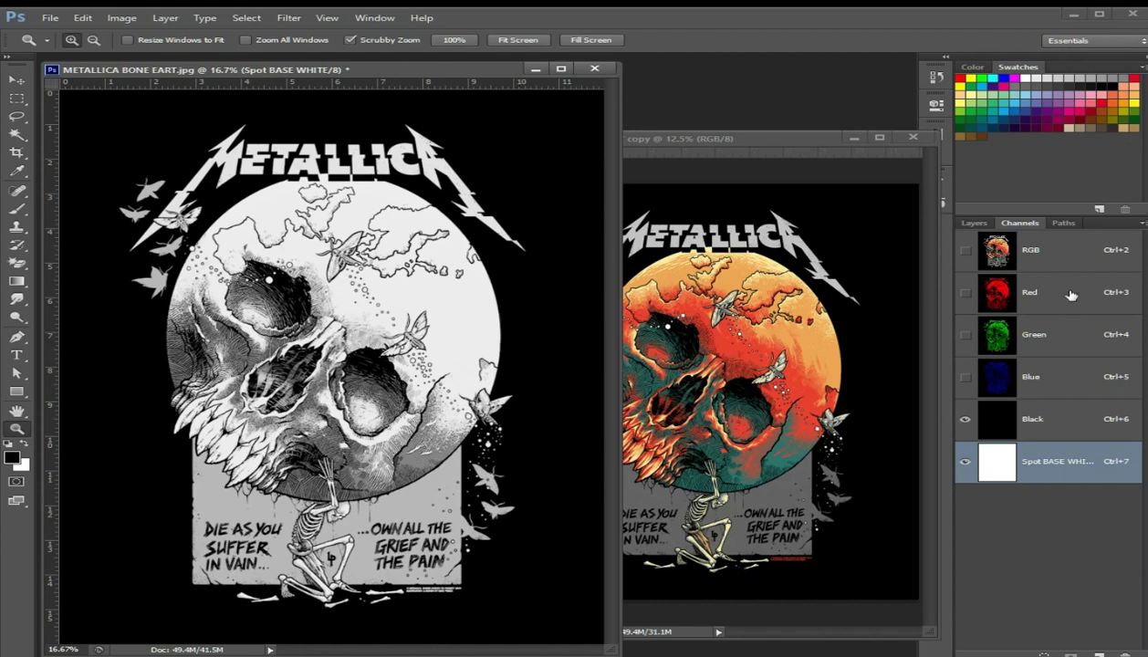
left_click(1075, 261)
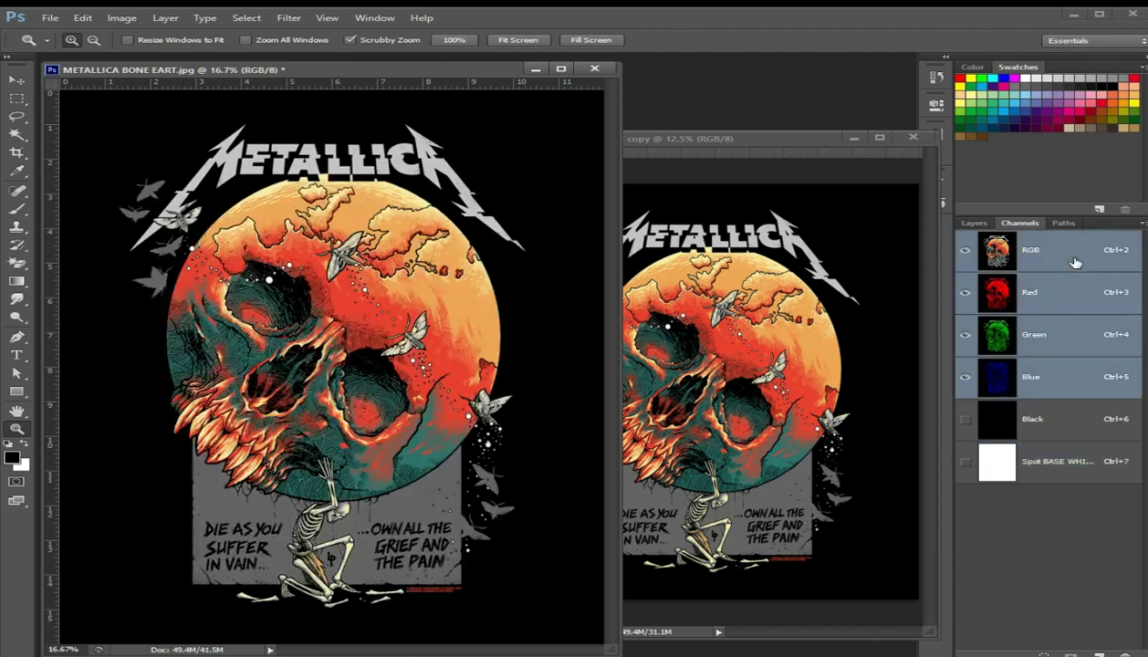
Preview the colour channels, then select the artwork's Reds with Color Range.
left_click(1075, 292)
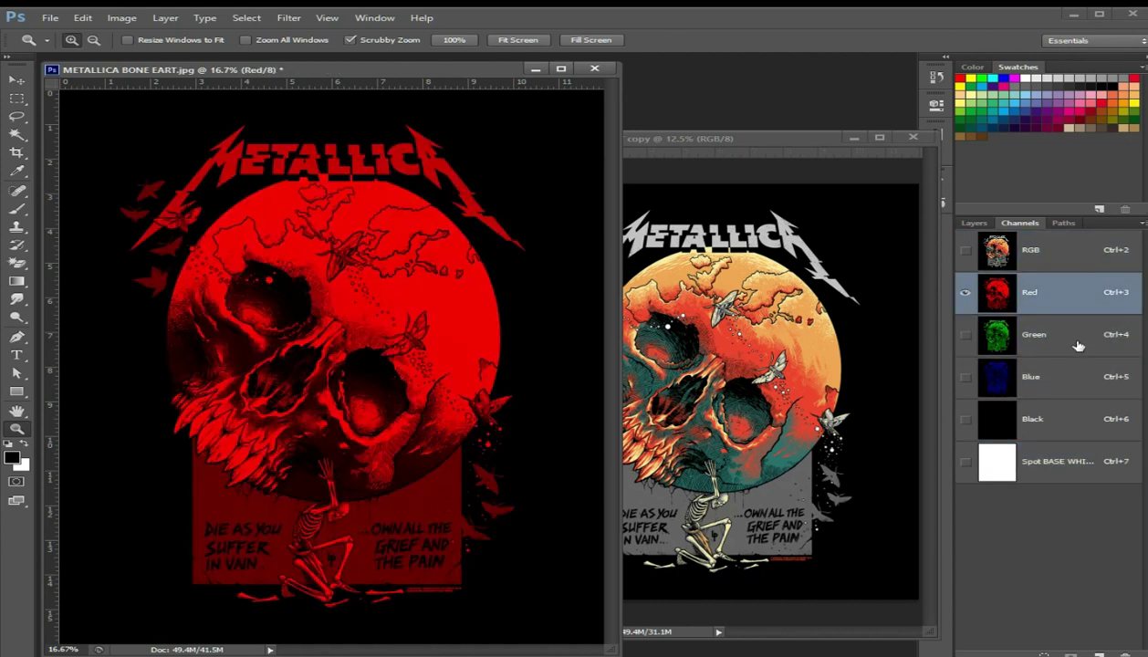
left_click(1060, 338)
left_click(1075, 383)
left_click(1069, 262)
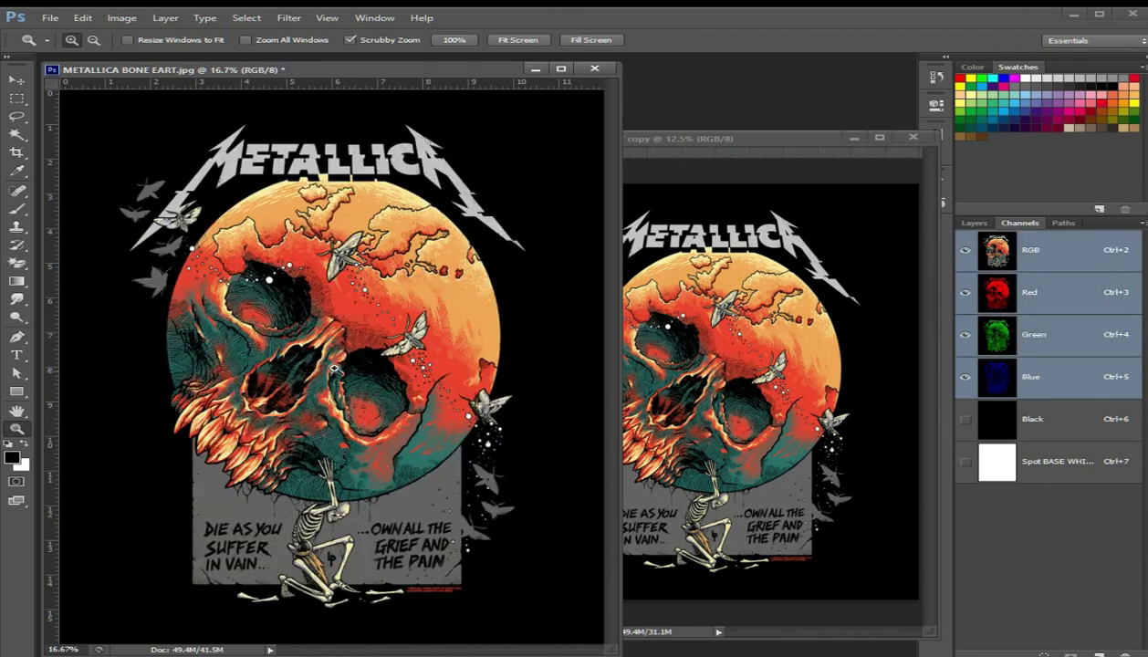
left_click(247, 19)
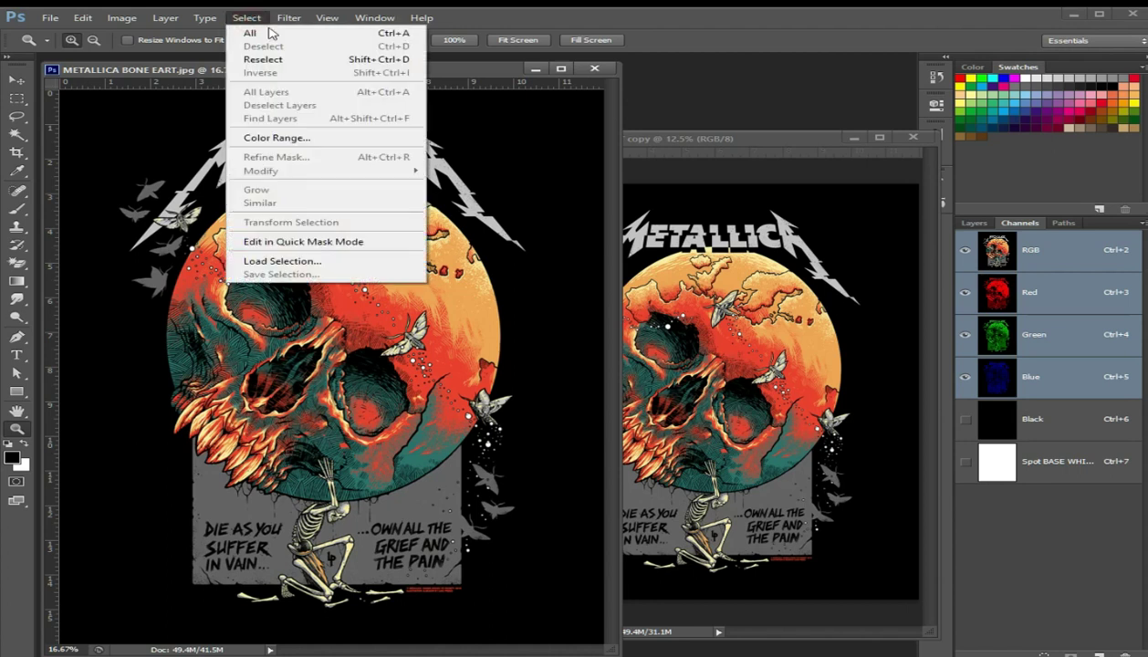
left_click(303, 137)
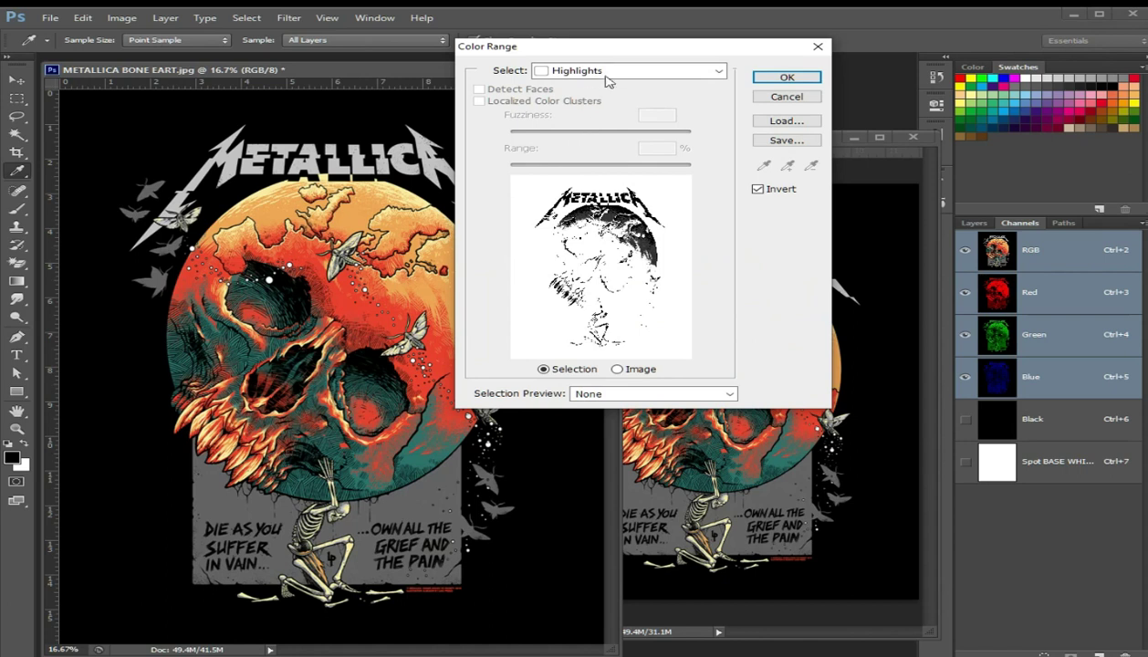
left_click(604, 77)
left_click(617, 114)
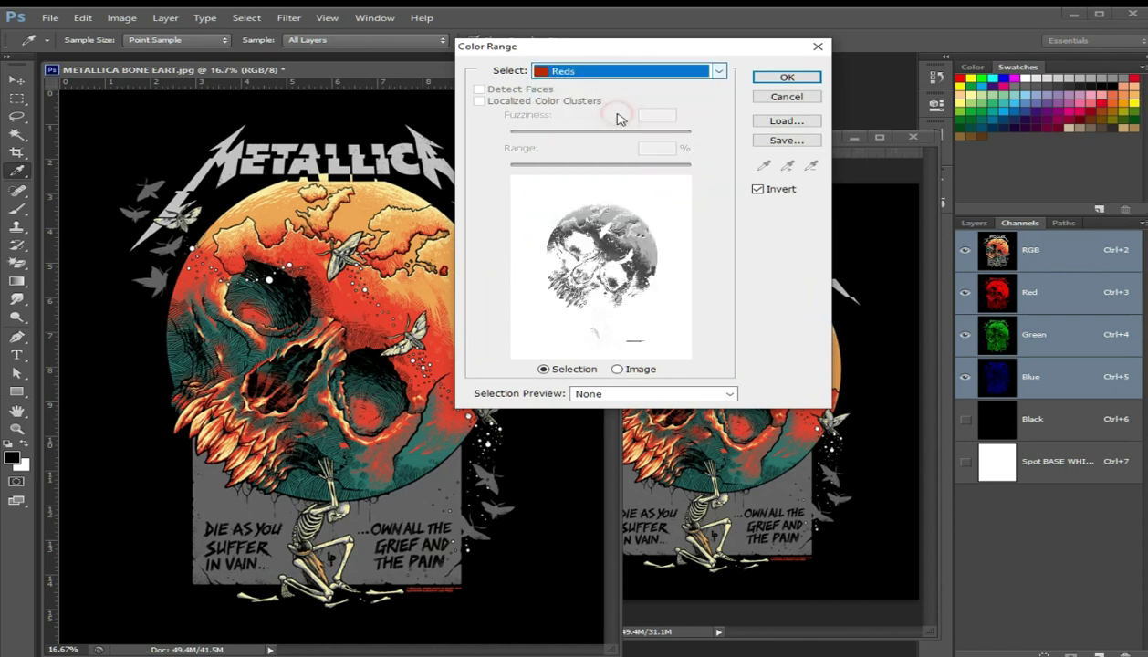
left_click(785, 78)
key("z")
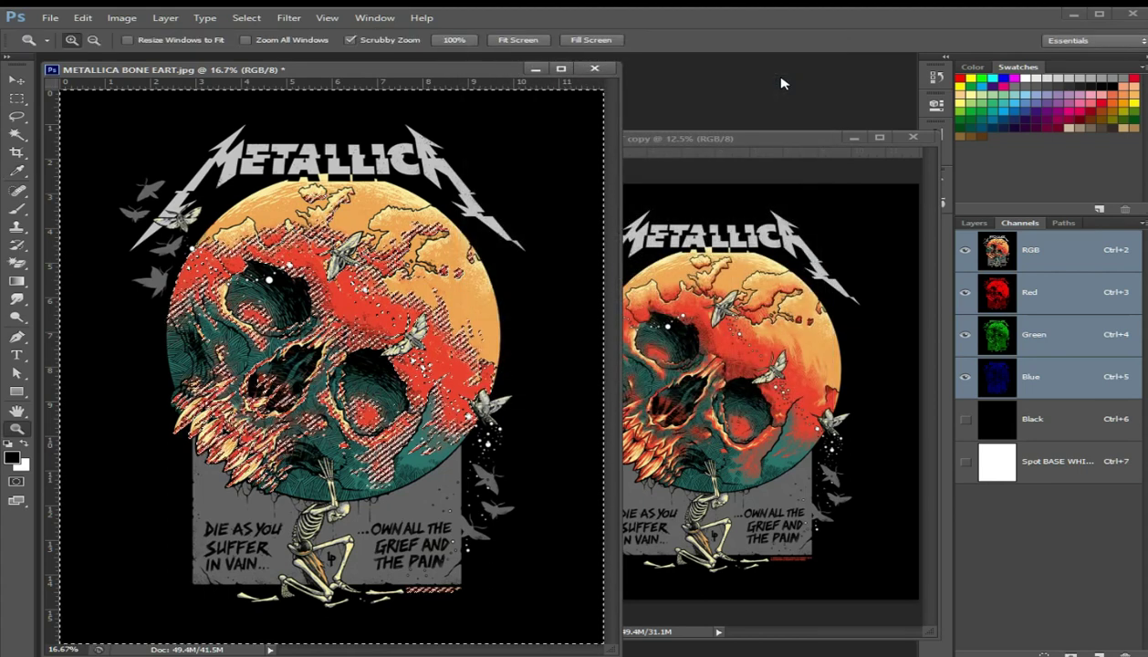
Expand the Reds selection and save it as a new Alpha 1 channel.
left_click(244, 18)
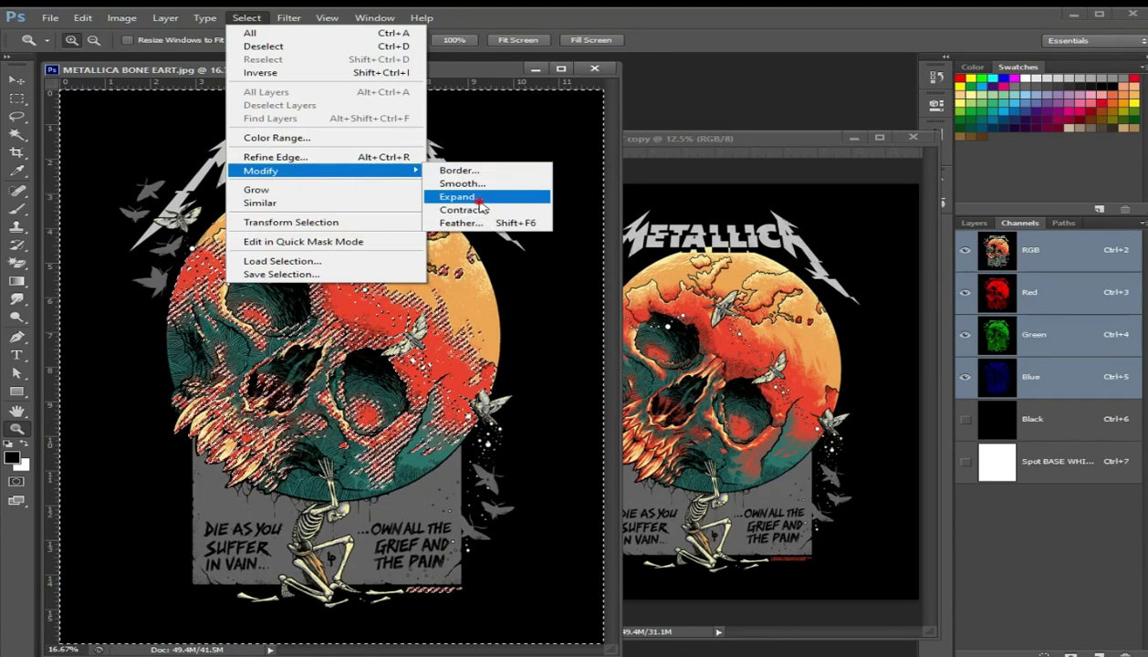
mouse_move(274, 170)
left_click(474, 195)
key("Return")
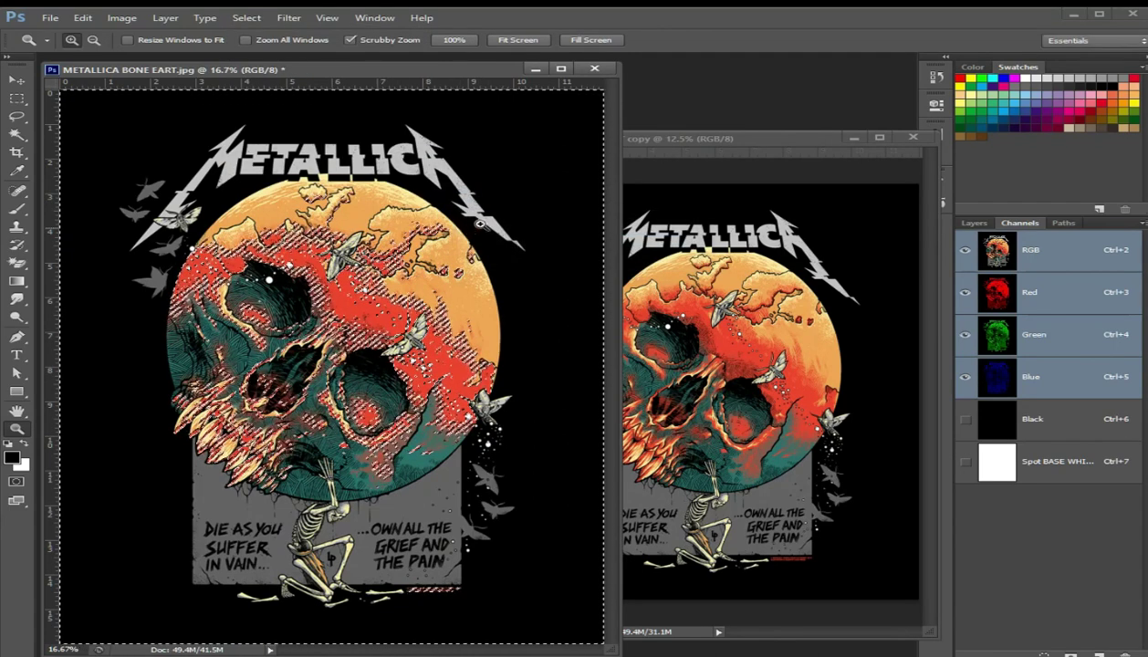
left_click(1045, 654)
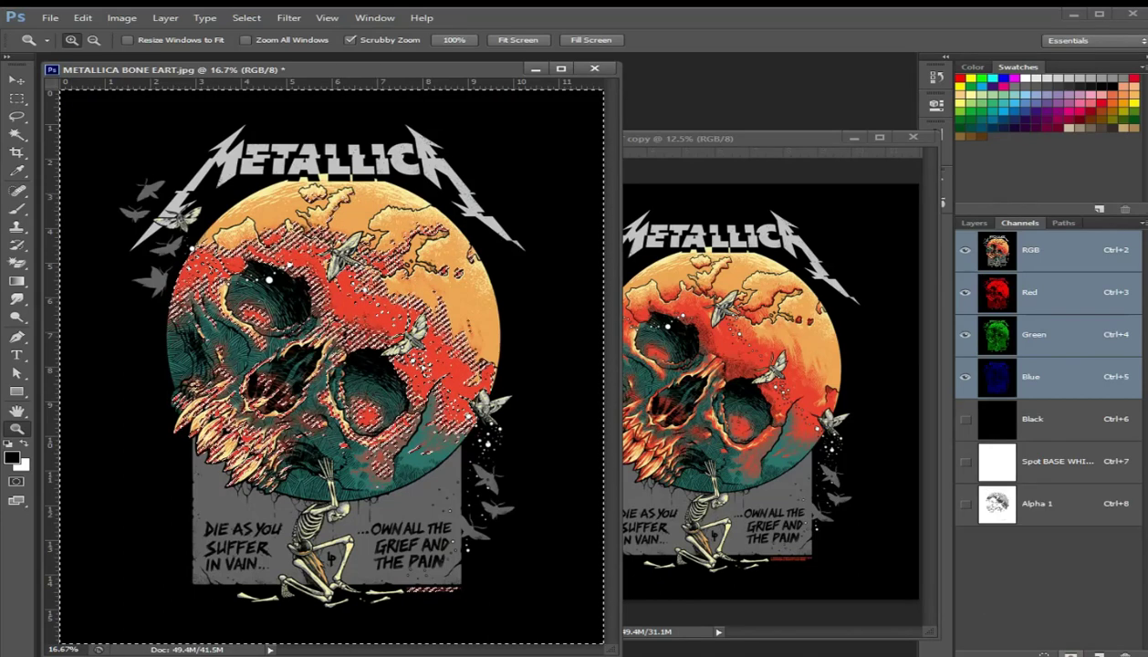
left_click(1040, 419)
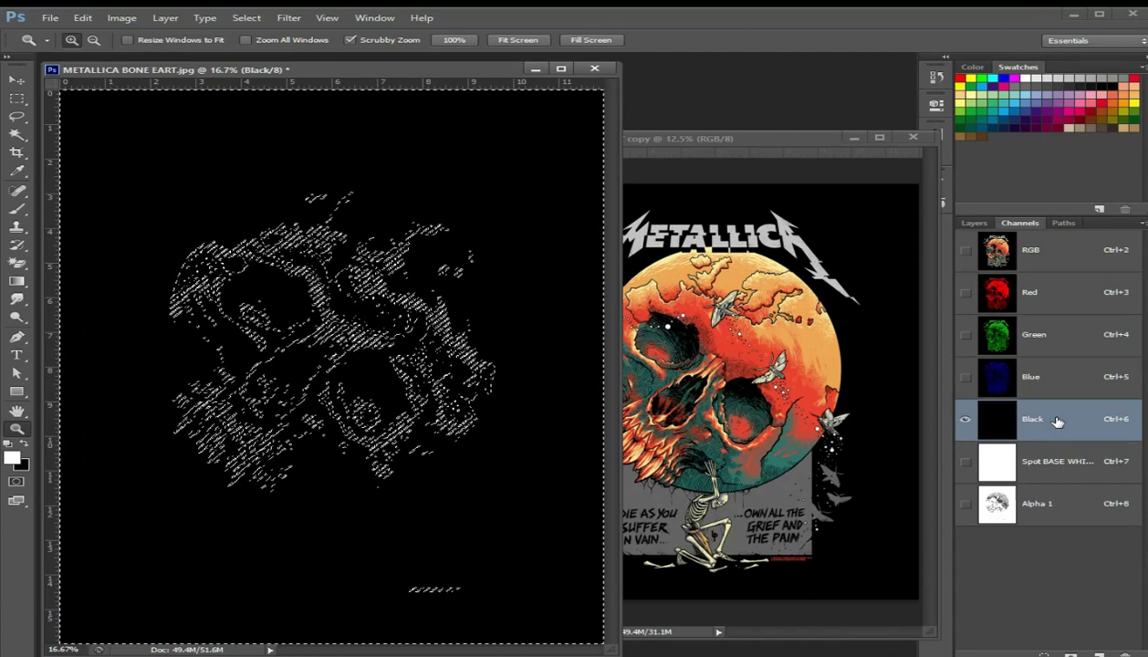
Make Alpha 1 the spot channel Spot RED with ff0000 ink at 5% solidity.
left_click(966, 463)
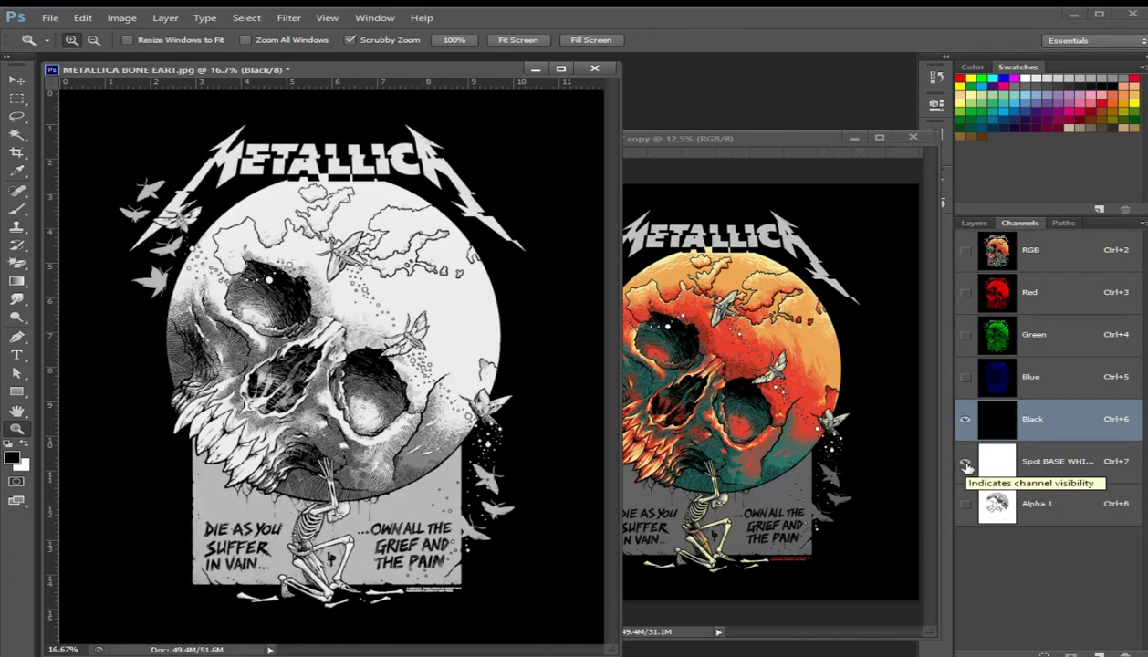
left_click(993, 463)
left_click(966, 504)
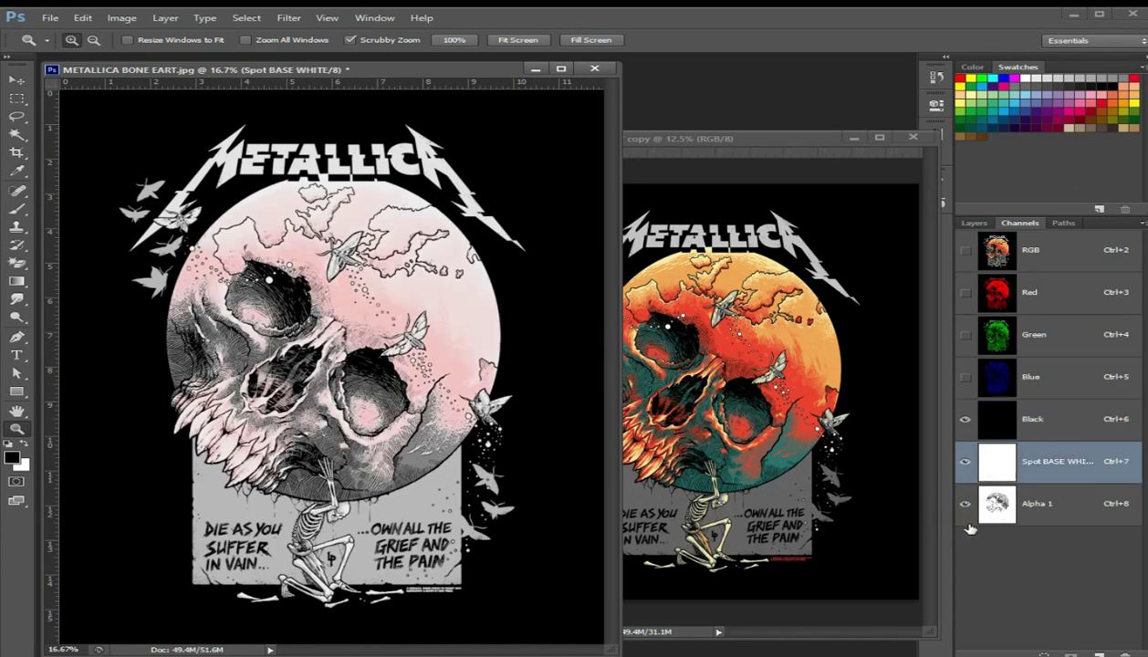
double_click(996, 504)
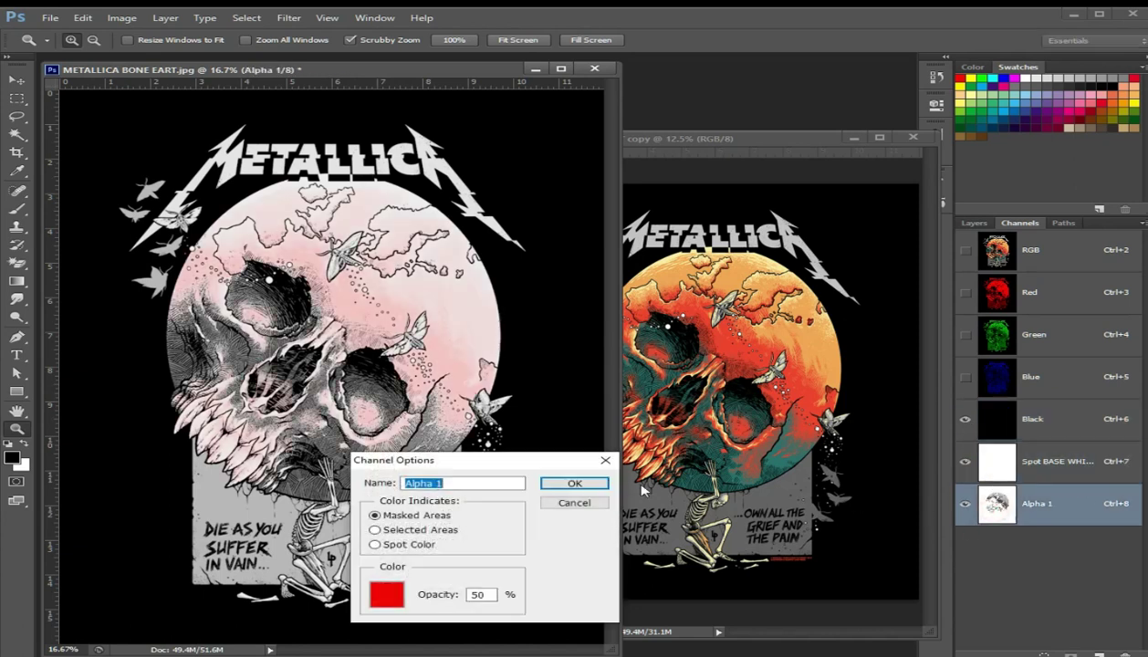
left_click(375, 545)
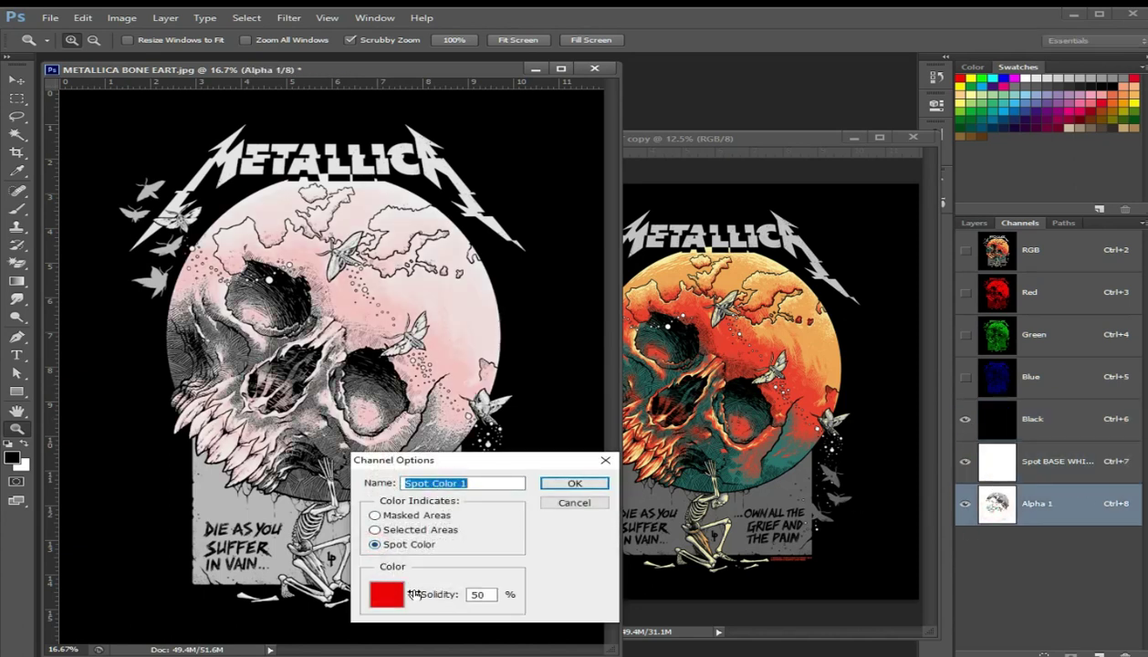
left_click(476, 594)
type("5")
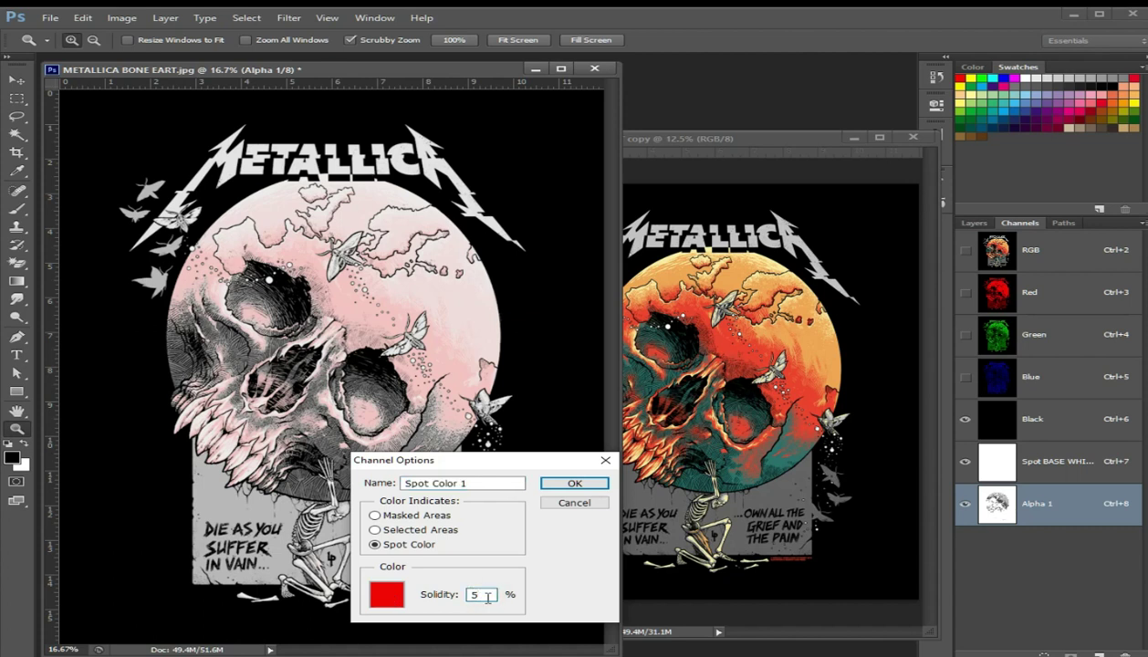
left_click(387, 598)
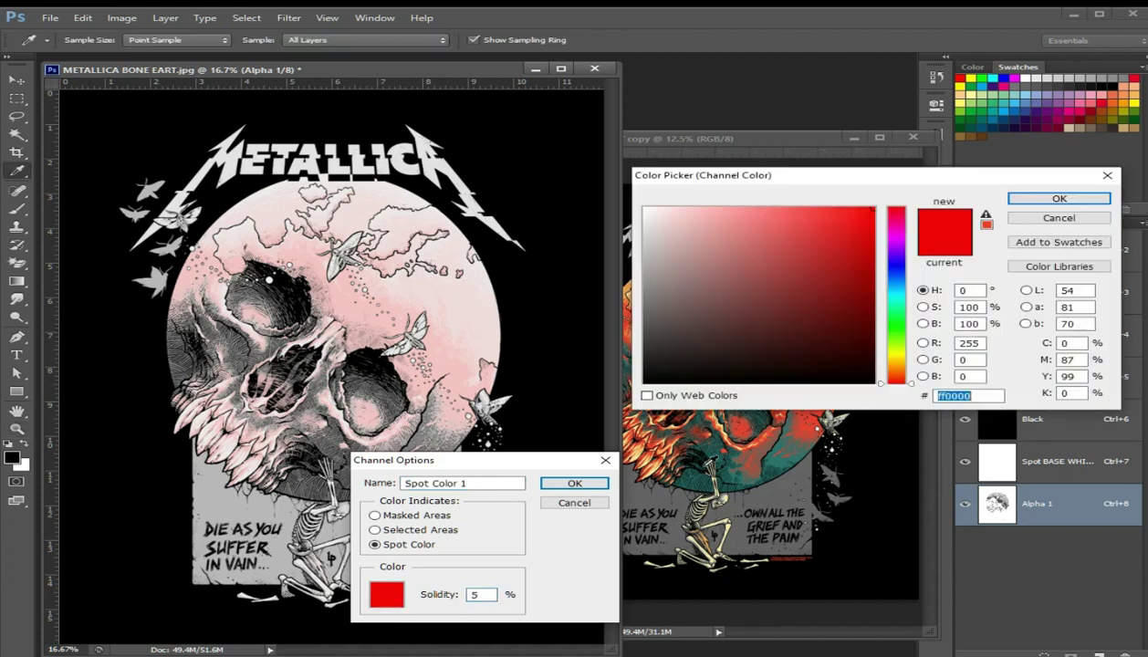
left_click(1058, 199)
left_click(483, 482)
type("Spot RED")
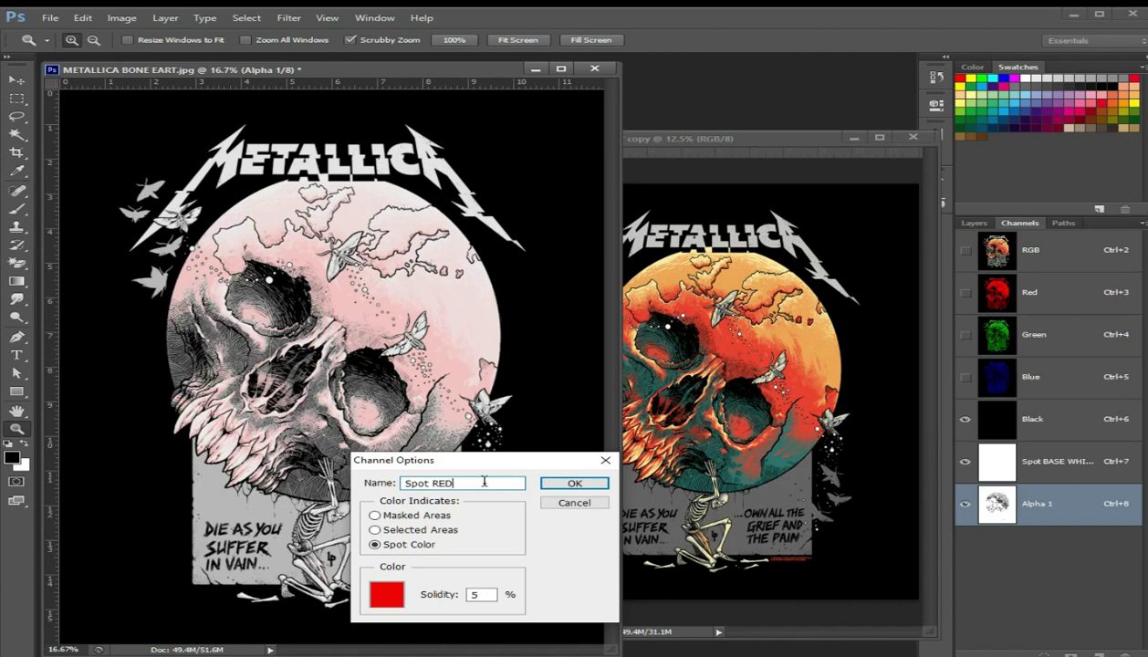
left_click(560, 486)
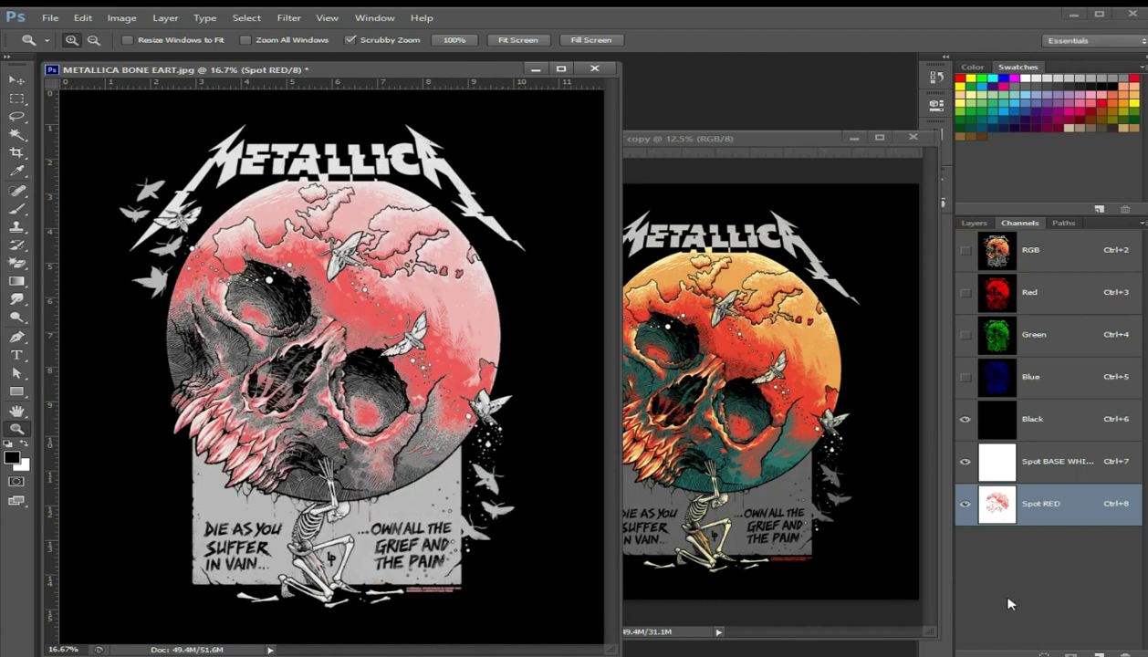
left_click(1061, 262)
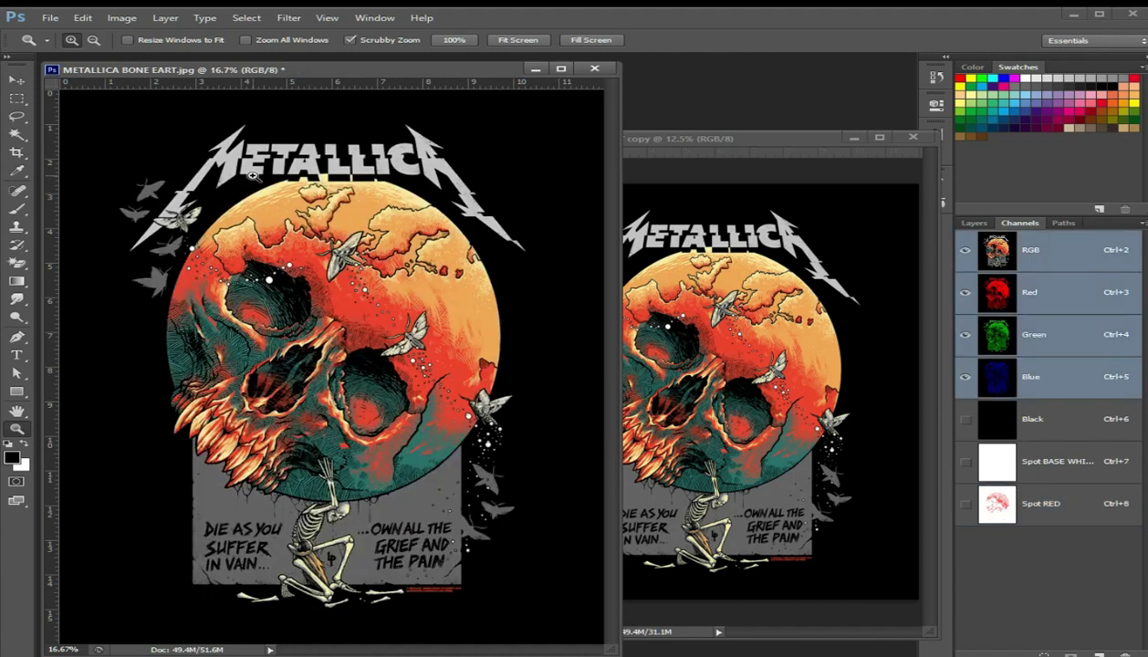
Select the Yellows colour range and expand the selection by 1 pixel.
left_click(246, 20)
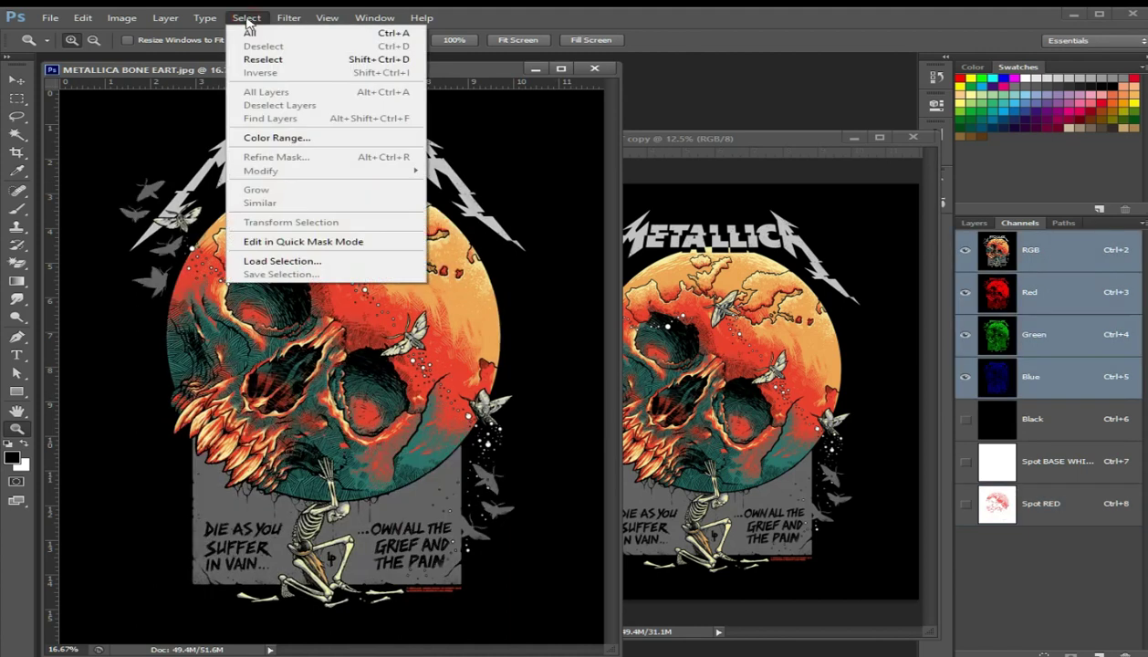
left_click(276, 138)
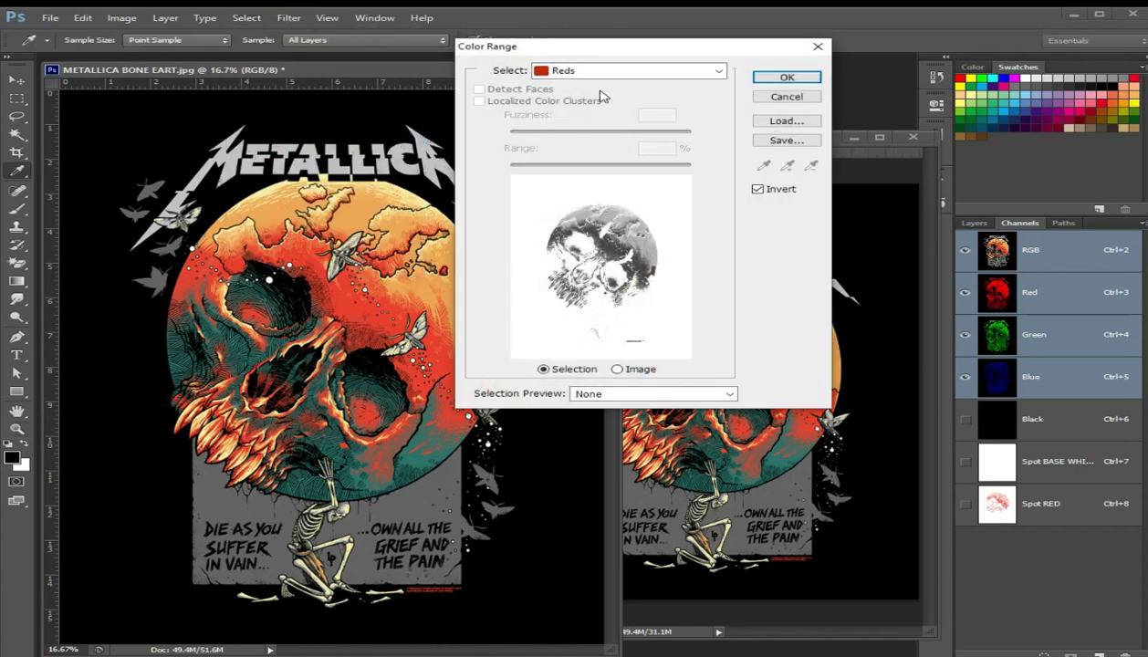
left_click(602, 73)
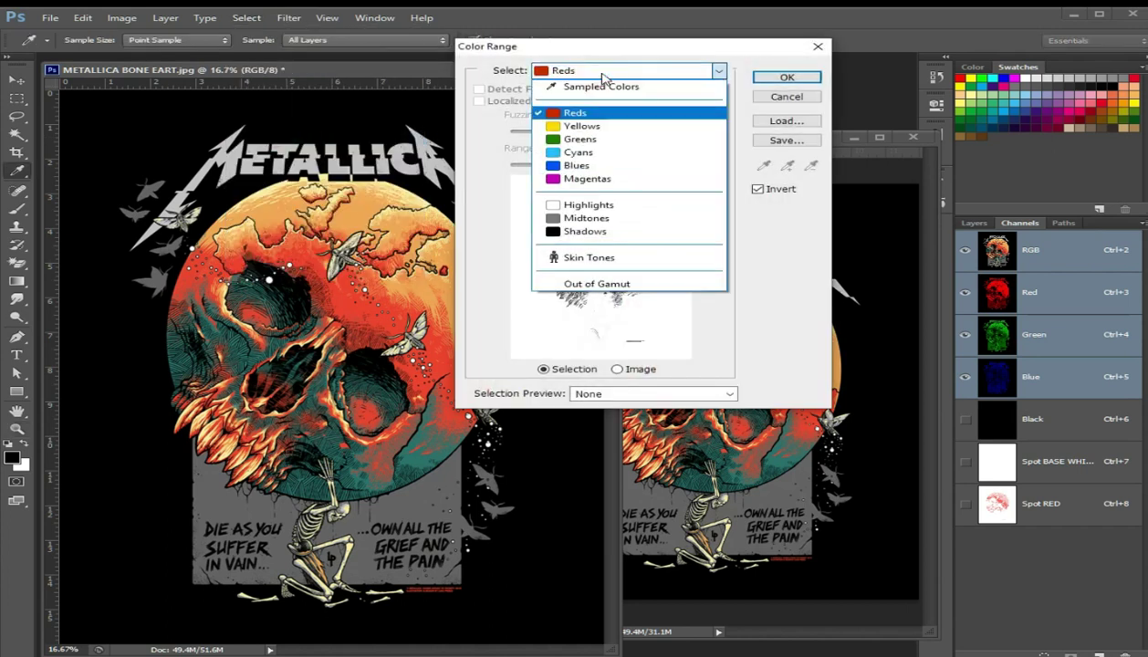
left_click(613, 125)
left_click(785, 77)
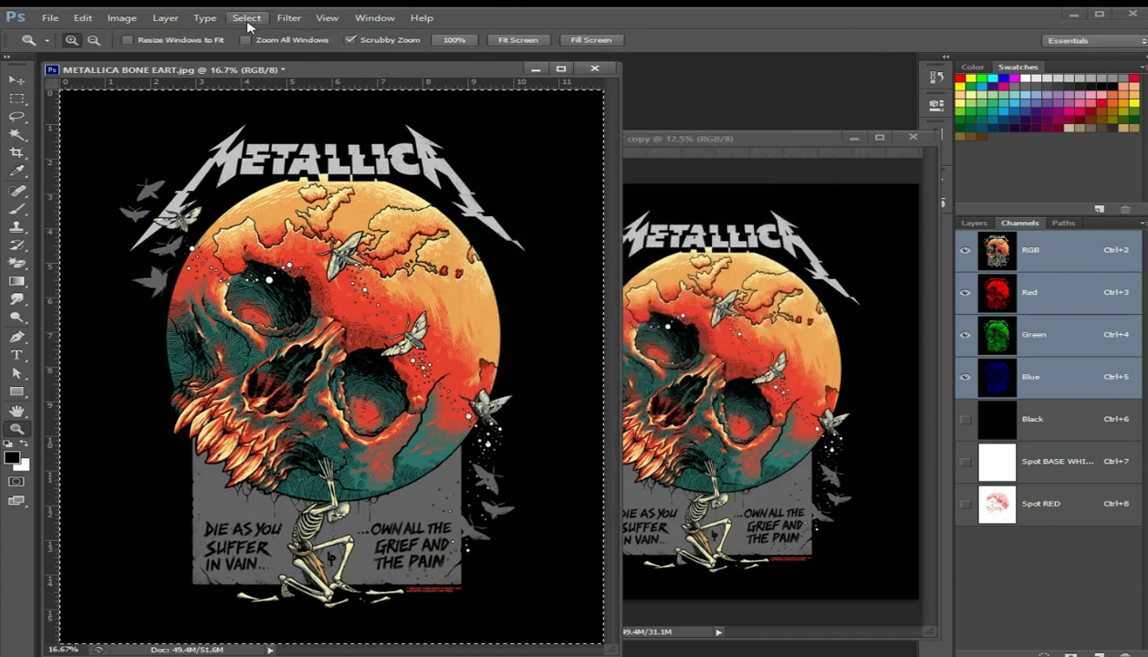
left_click(246, 18)
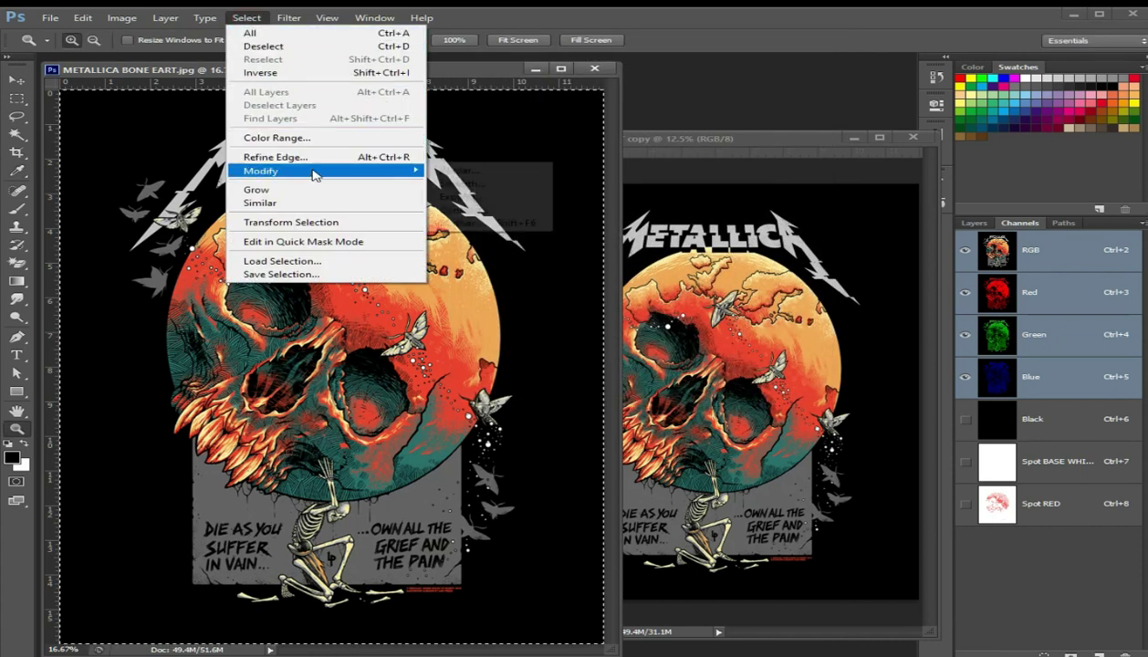
left_click(447, 196)
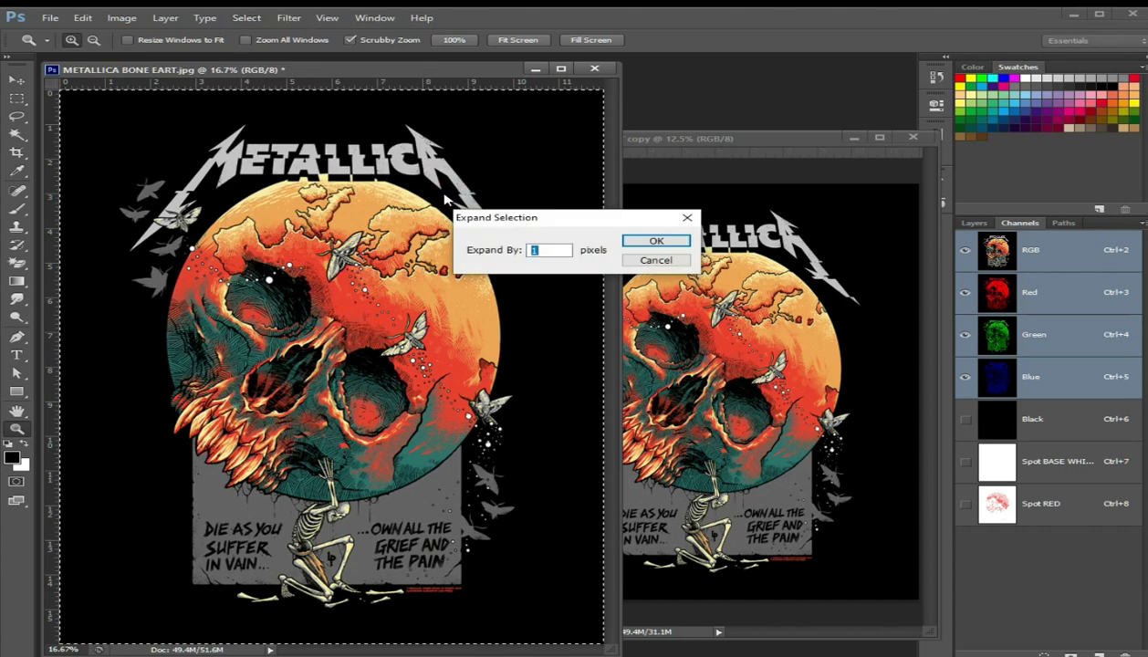
key("Return")
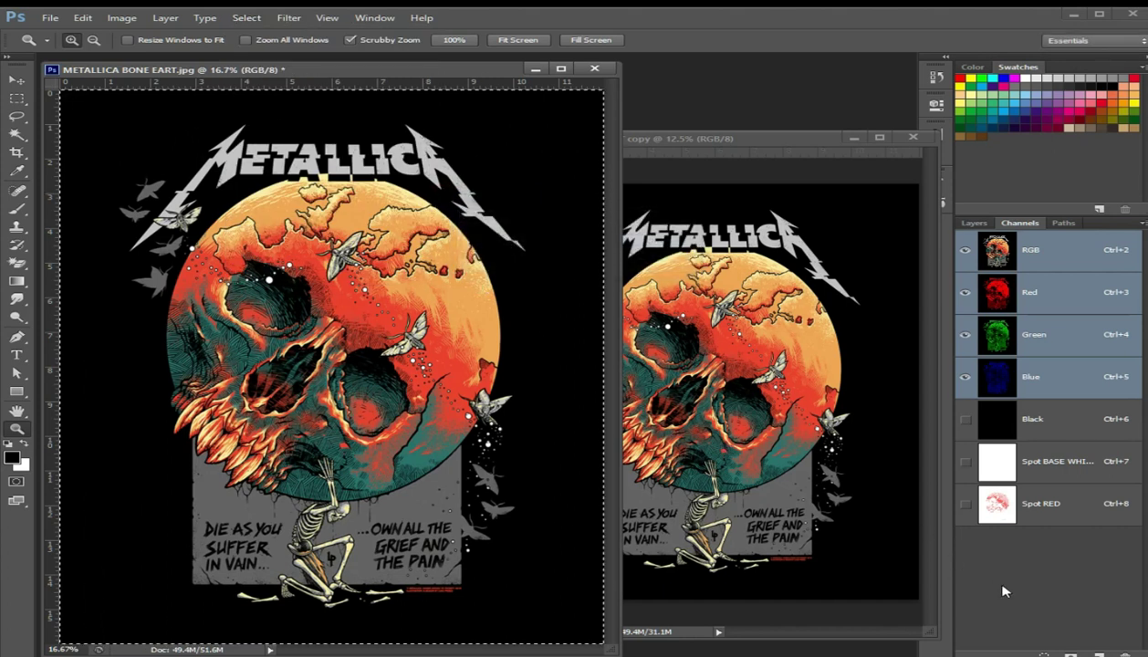
Save the yellow selection as a new Alpha 1 channel and open its options.
left_click(1070, 654)
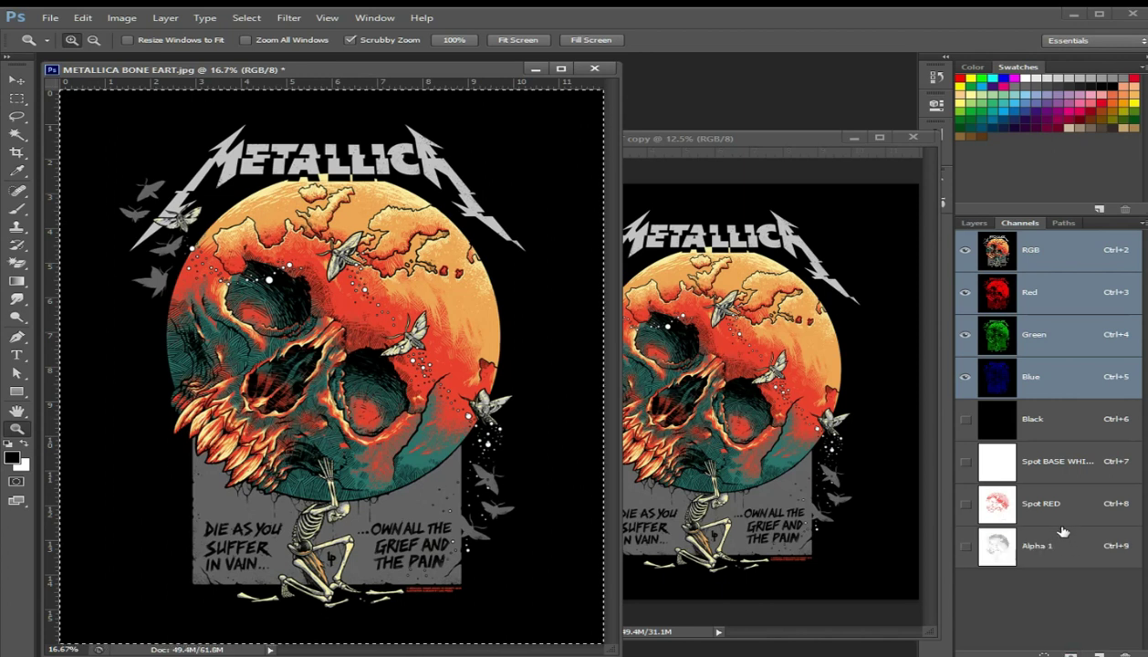
left_click(1071, 436)
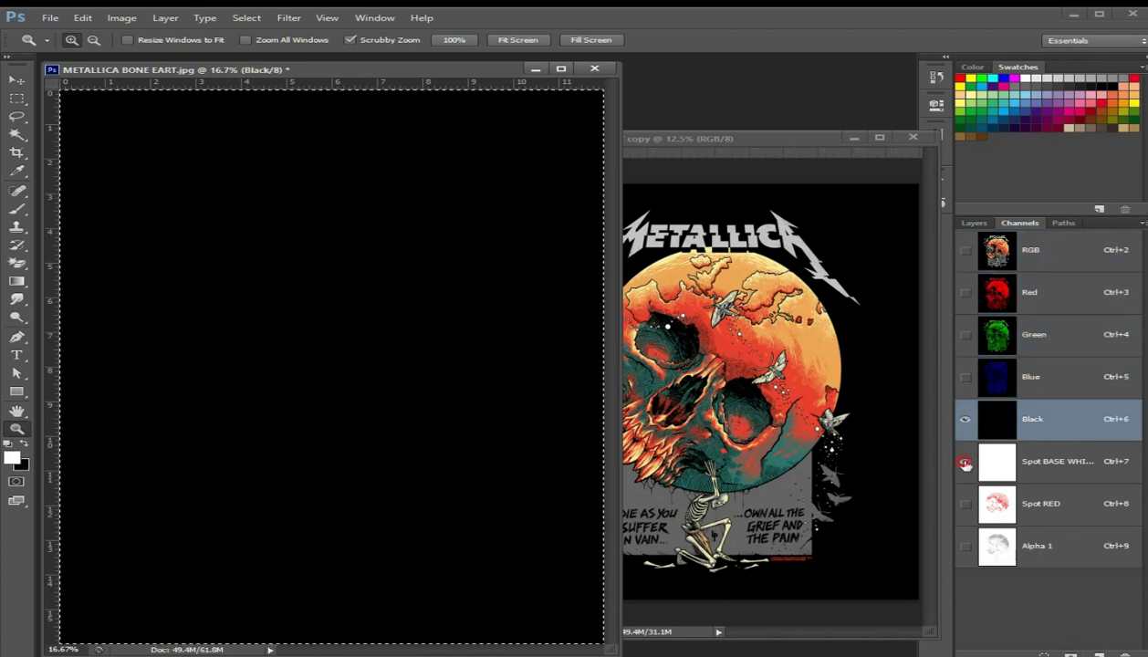
left_click(966, 462)
left_click(966, 503)
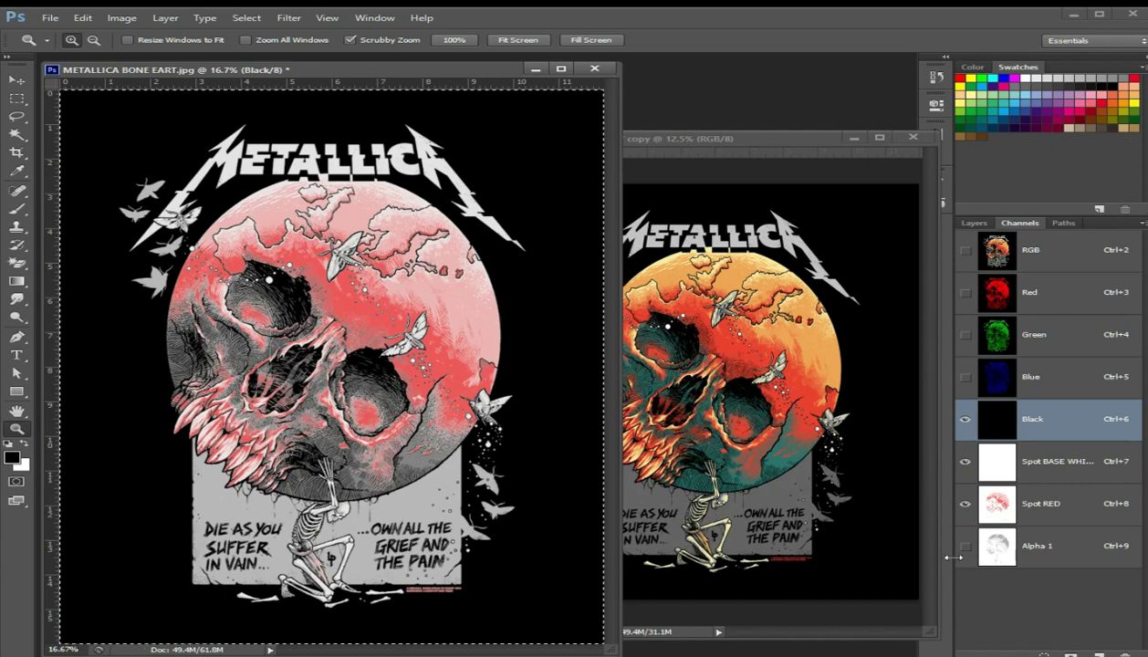
double_click(986, 546)
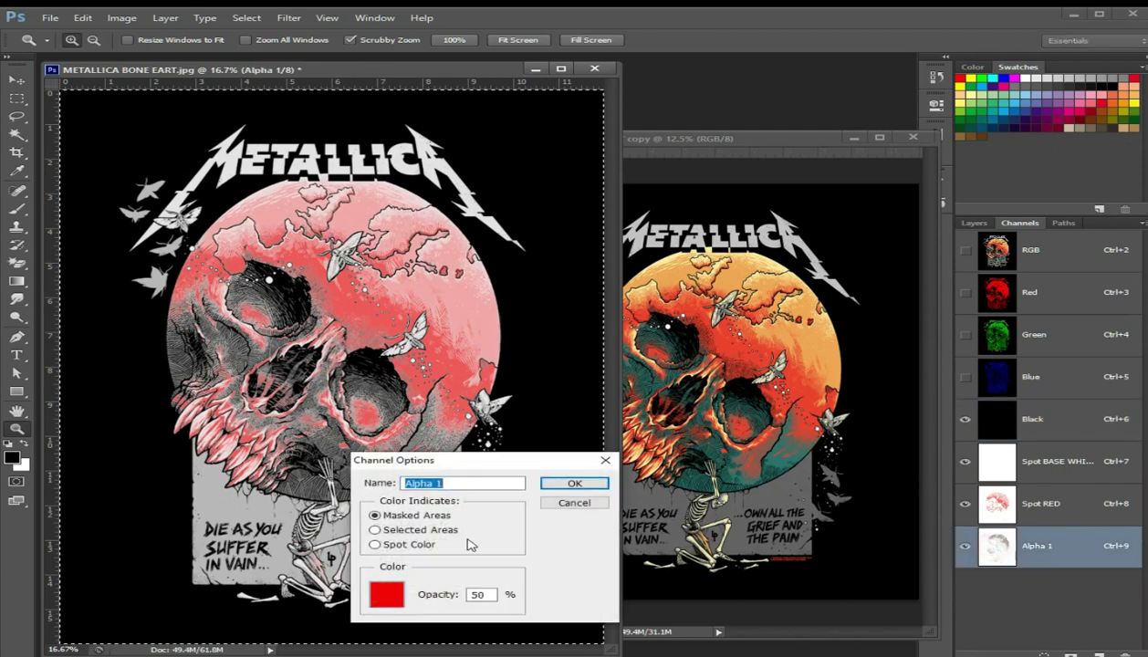
Make it spot channel Spot YELLOW with yellow ink at 5% solidity.
left_click(374, 544)
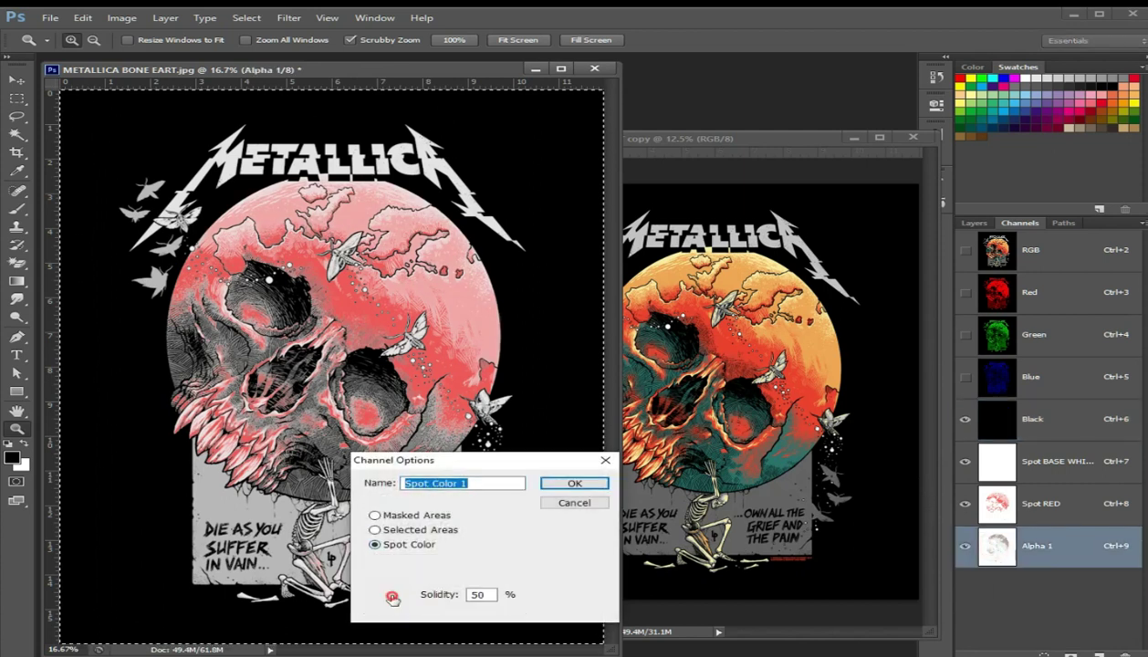
left_click(387, 594)
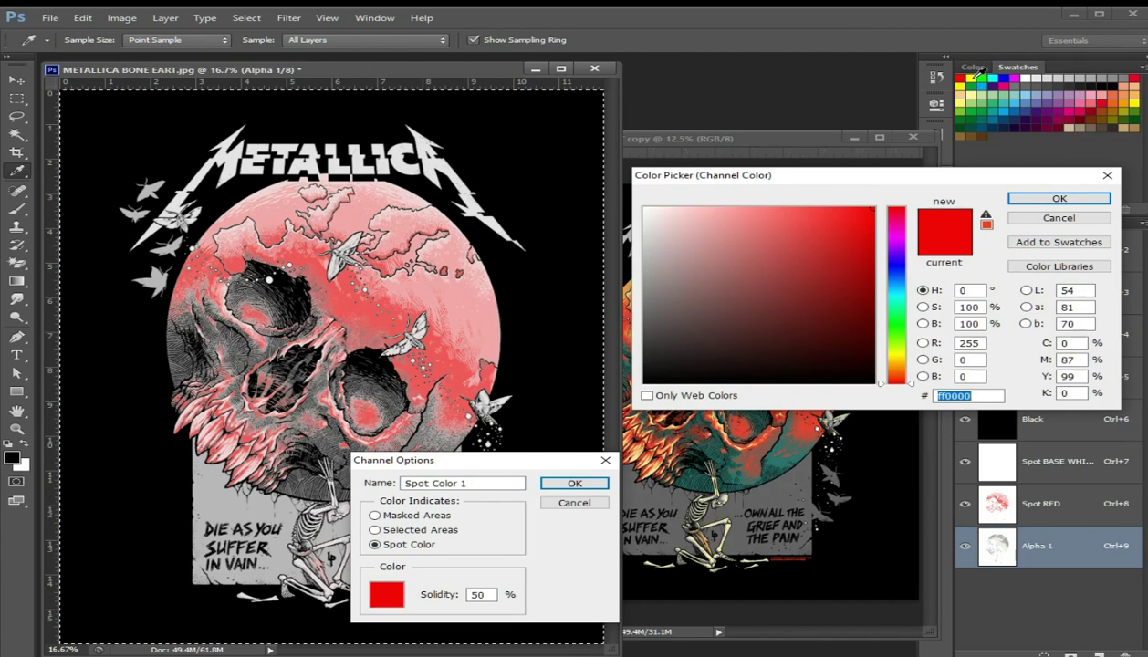
left_click(973, 77)
left_click(1054, 199)
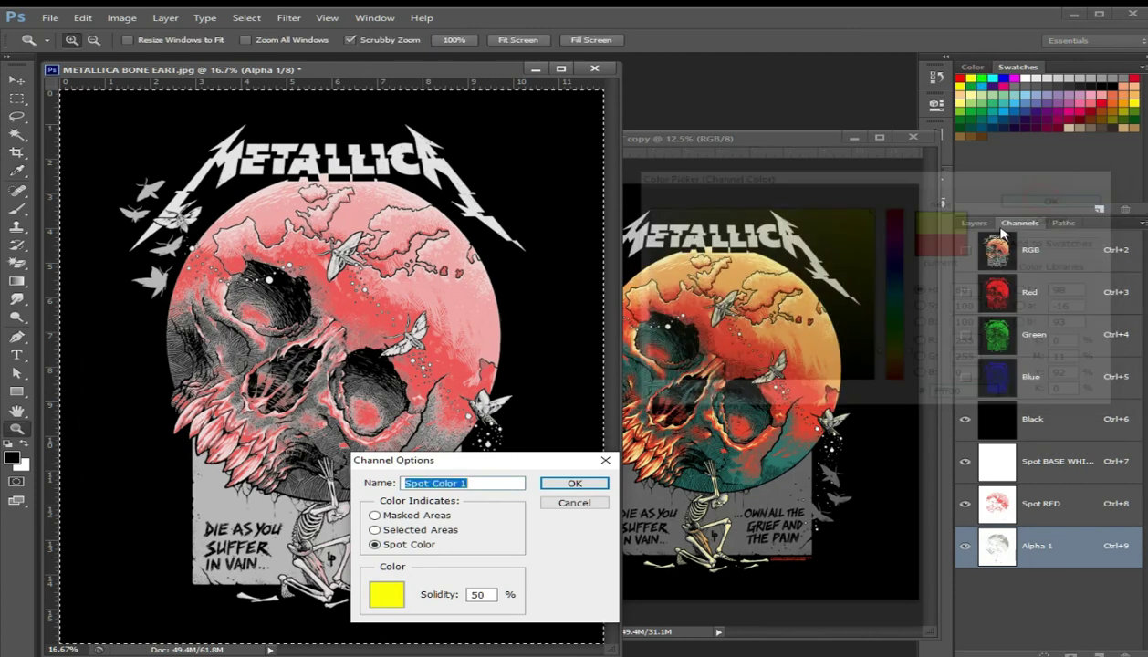
left_click(486, 594)
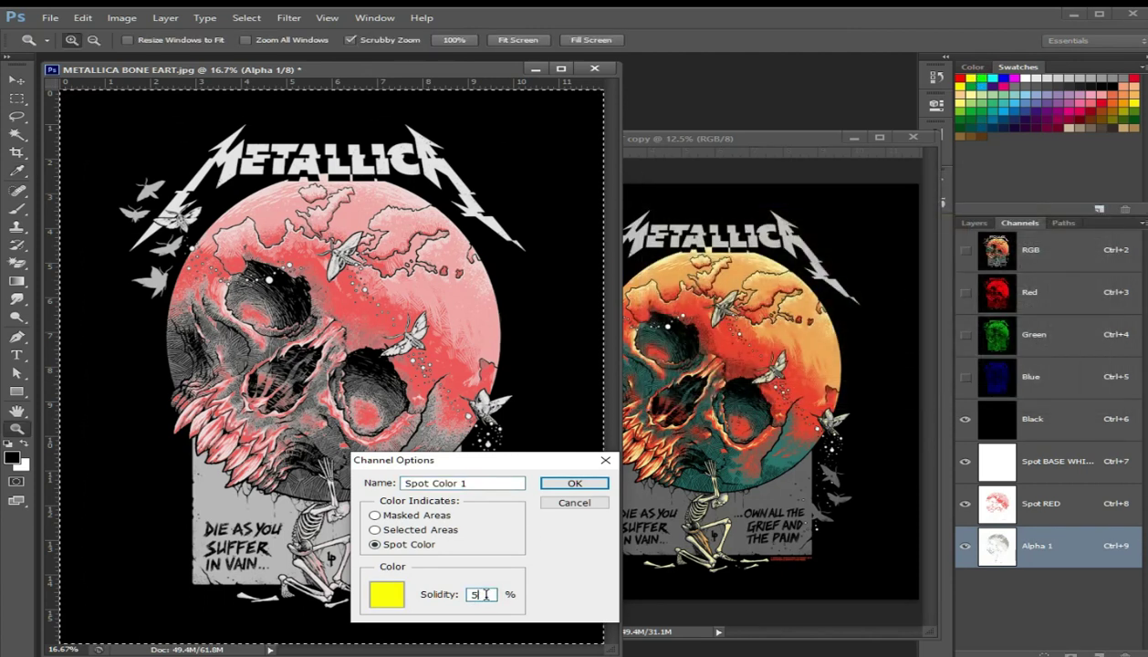
left_click(474, 484)
type("Spot YELLOW")
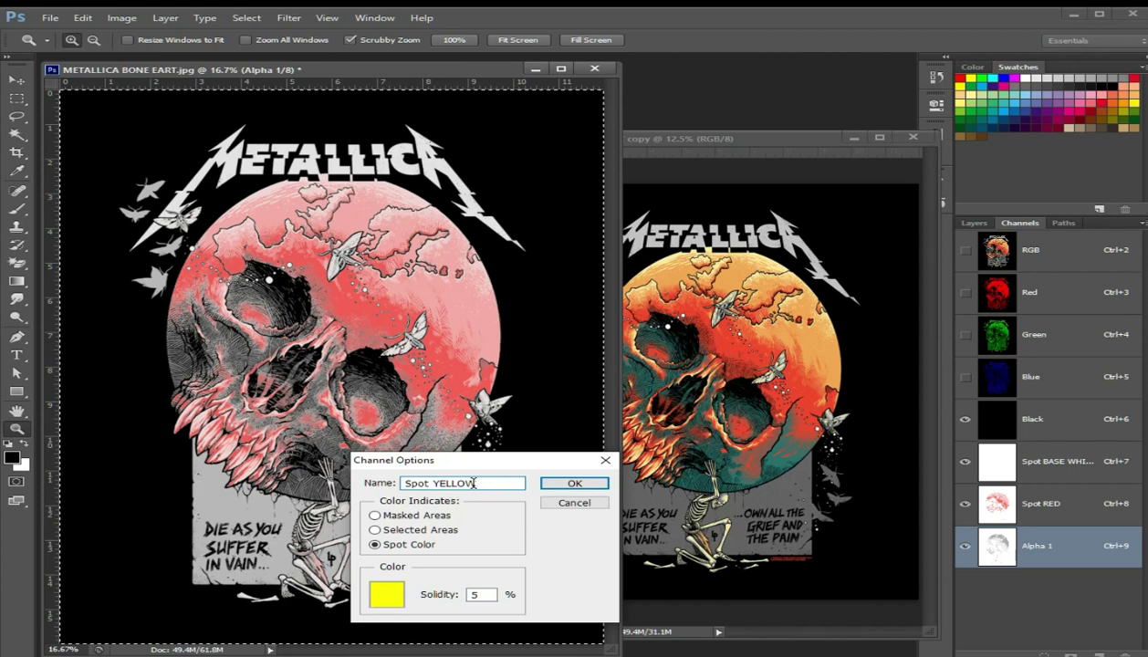
left_click(566, 485)
left_click(566, 486)
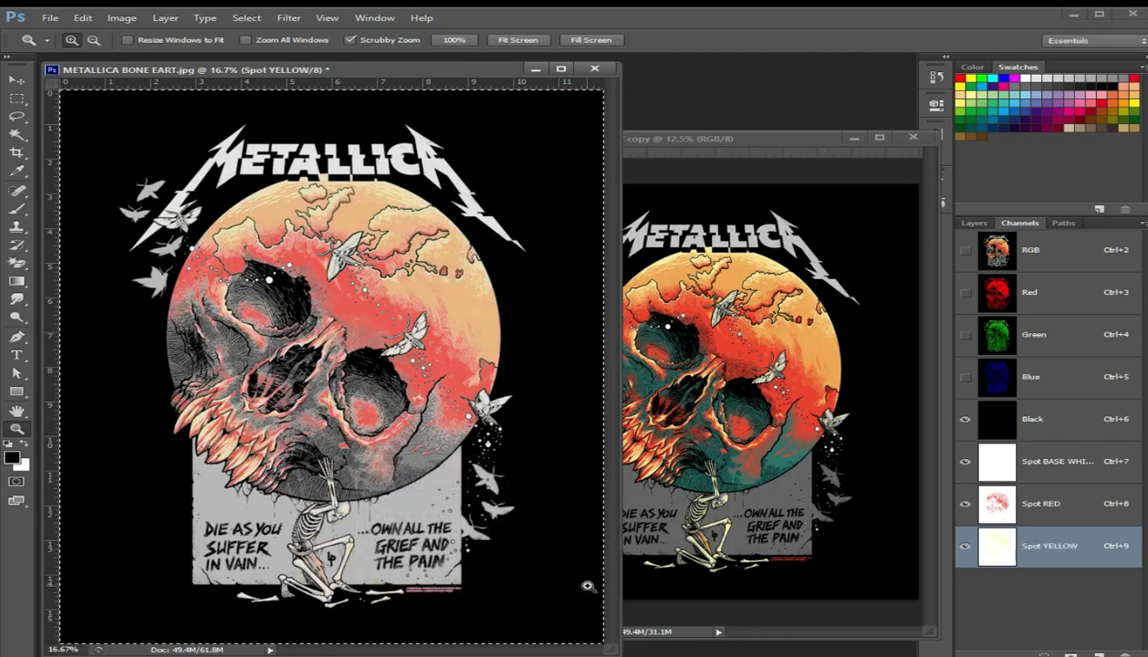
left_click(1064, 257)
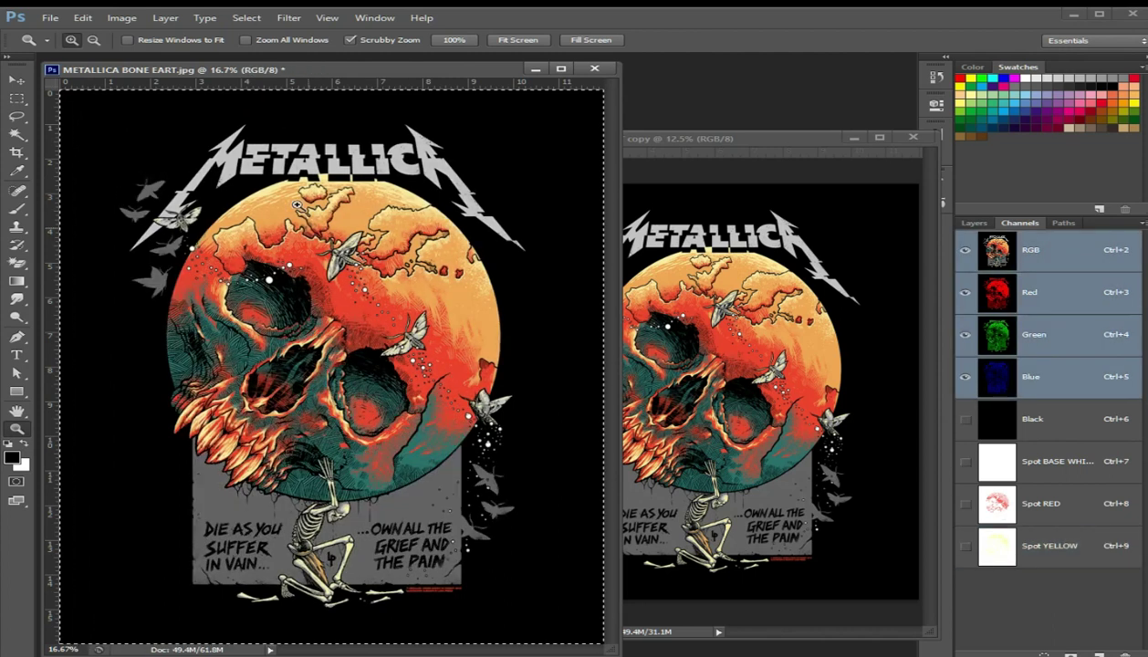
Select the artwork's Greens using Color Range.
left_click(246, 17)
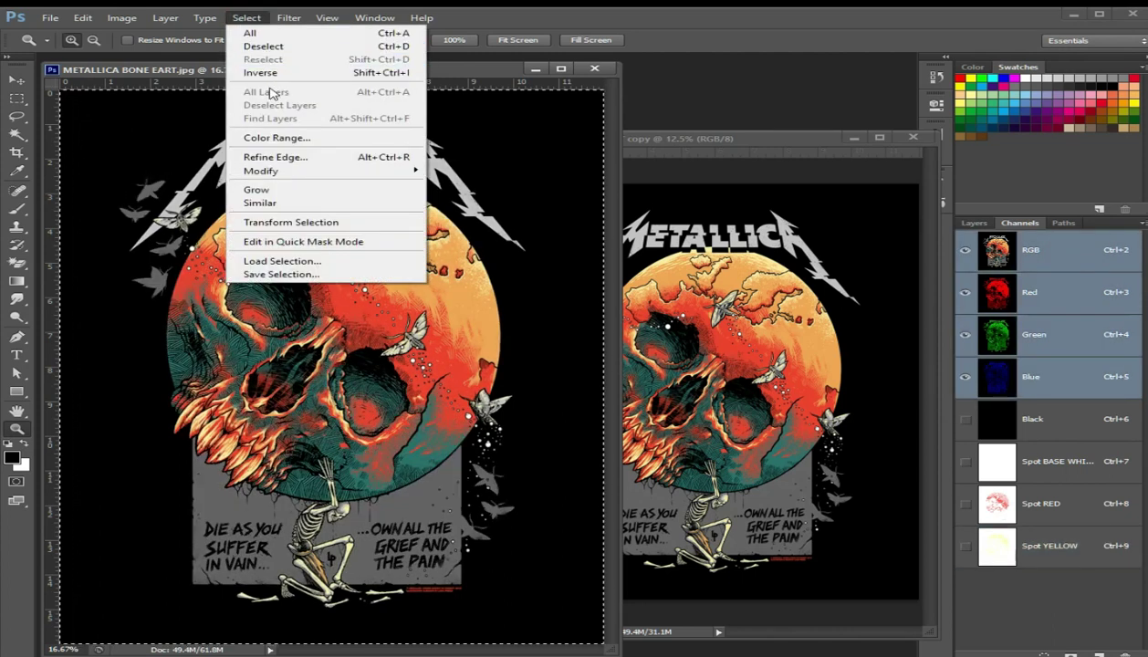
left_click(277, 137)
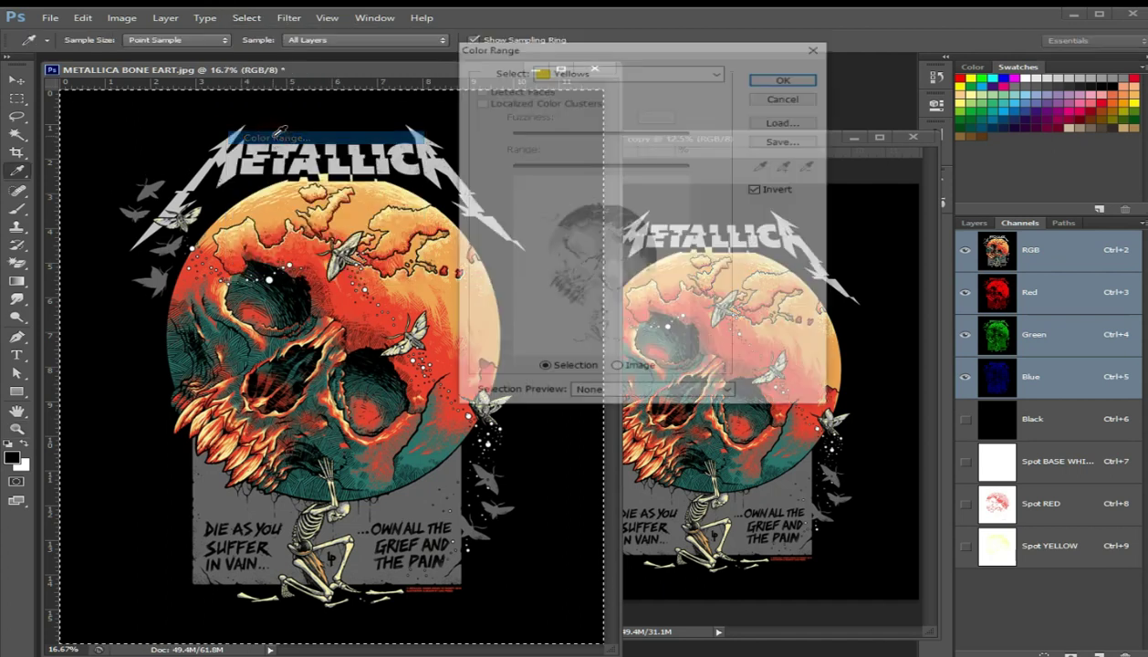
left_click(820, 49)
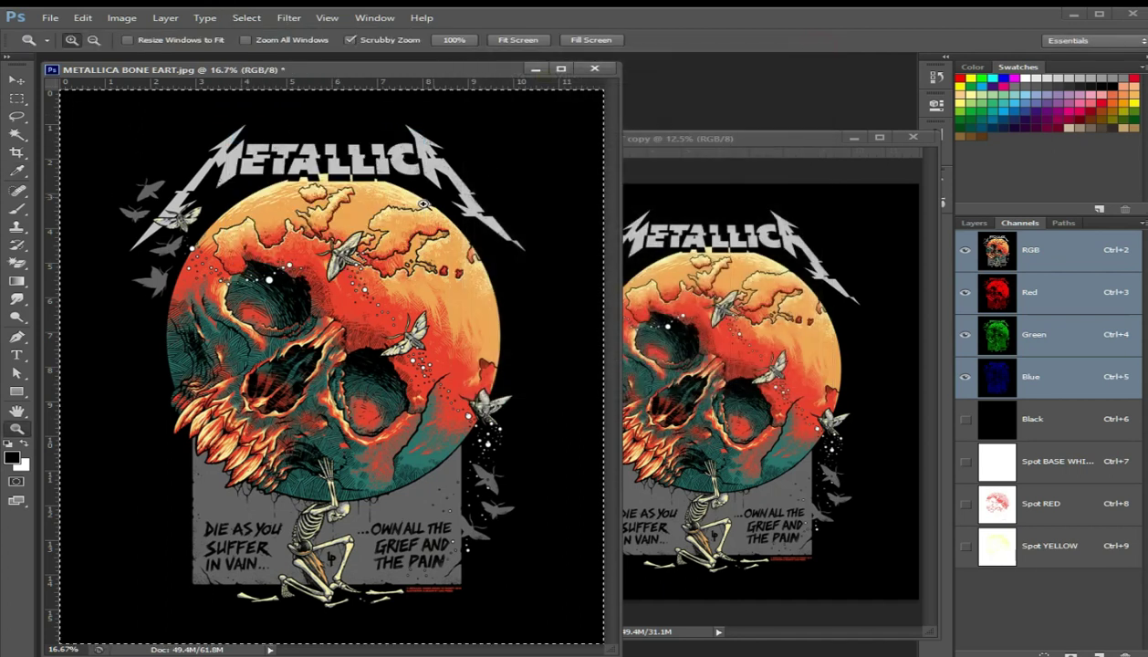
left_click(235, 18)
left_click(279, 136)
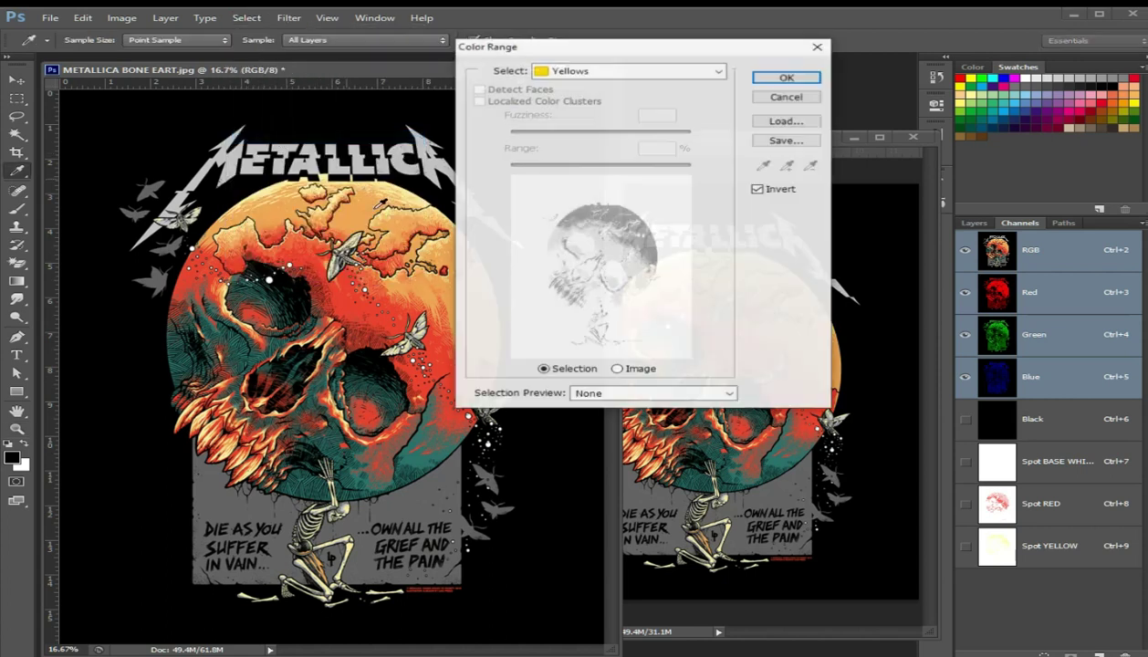
left_click(627, 71)
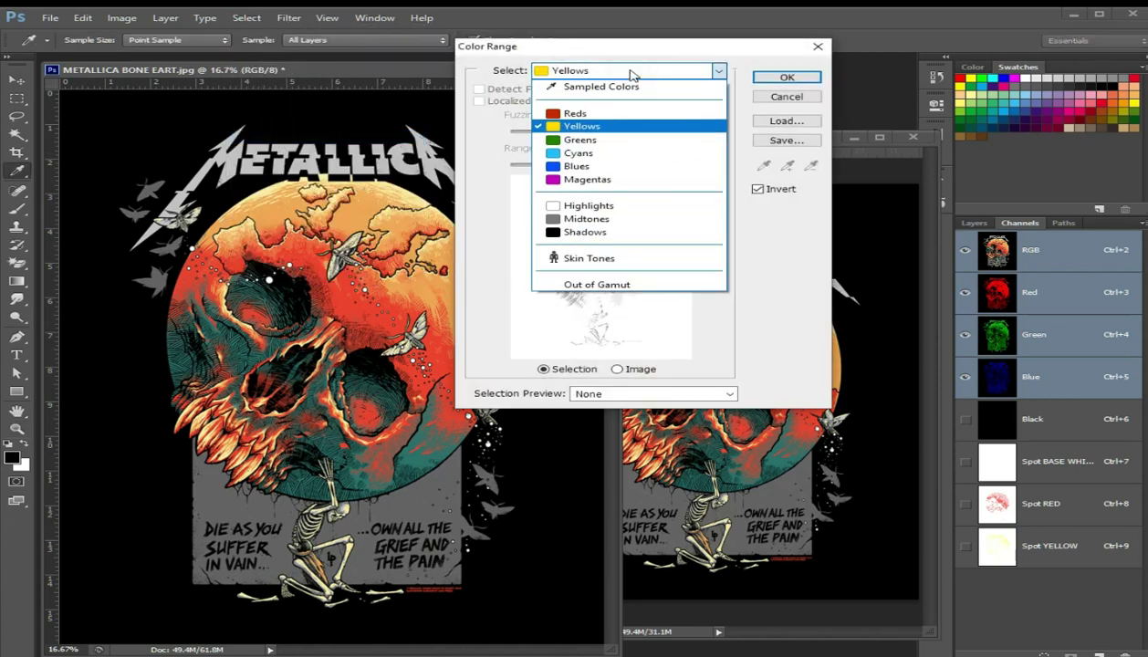
left_click(620, 141)
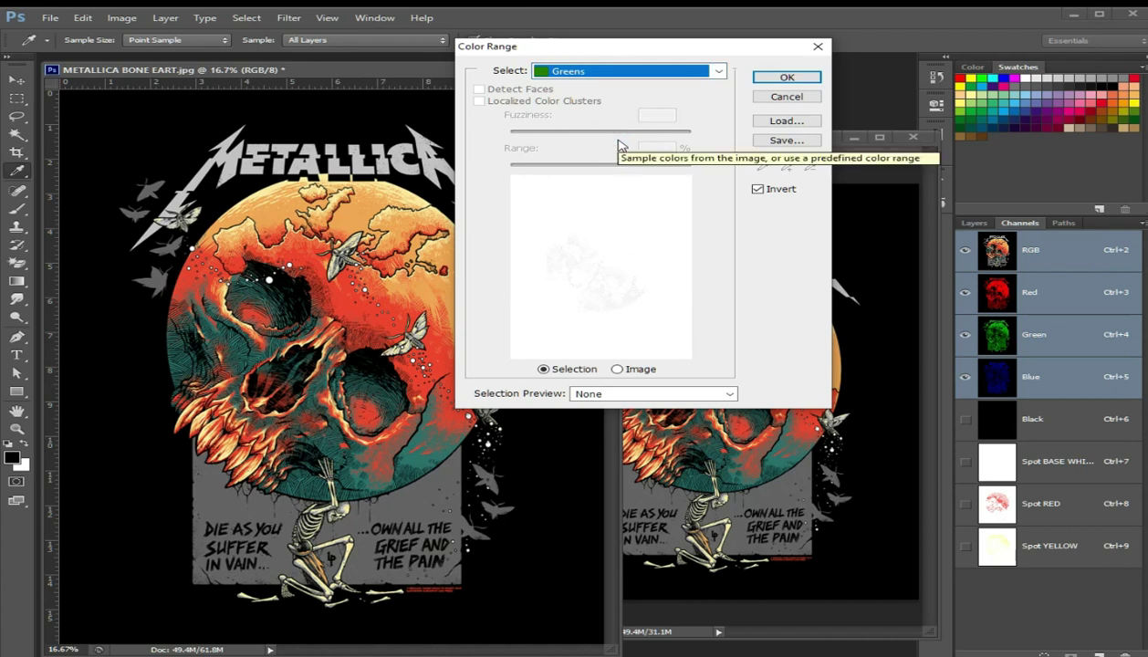
left_click(786, 80)
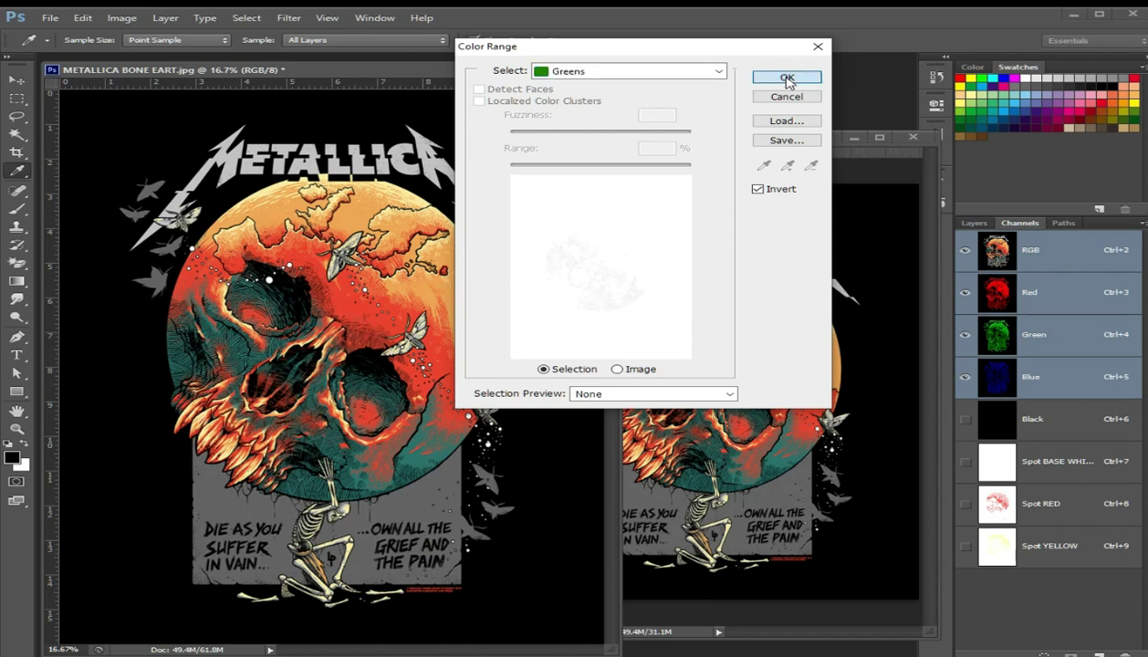
key("z")
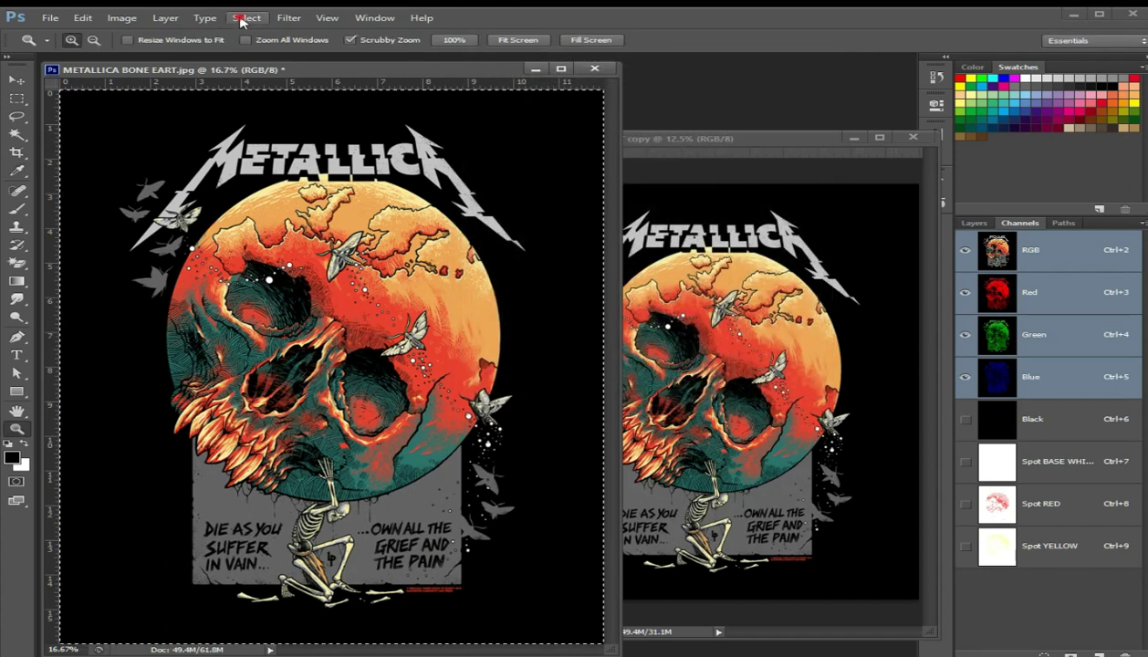
Expand the Greens selection by 1 pixel and save it as a new channel.
left_click(246, 18)
mouse_move(274, 171)
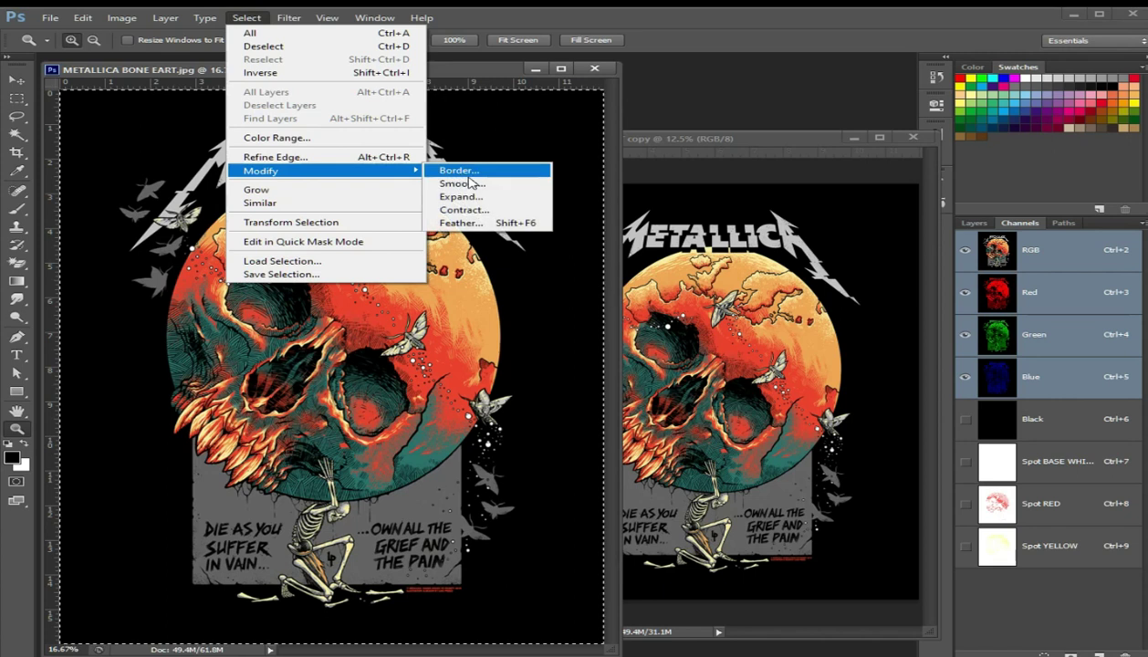
left_click(479, 196)
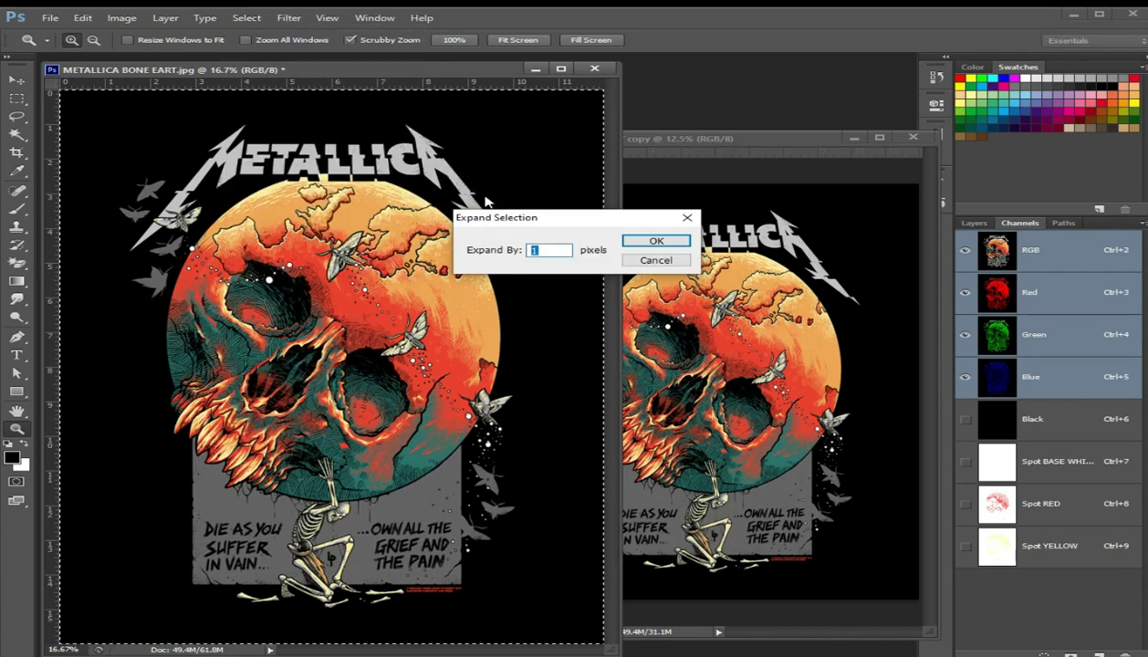
key("Return")
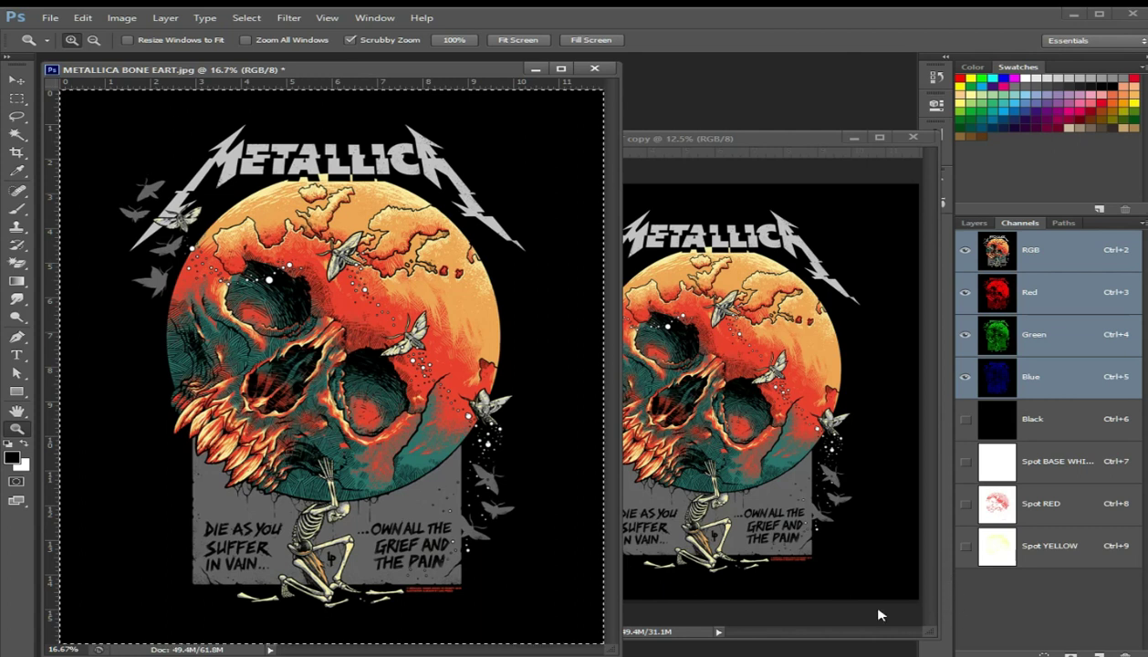
left_click(1044, 653)
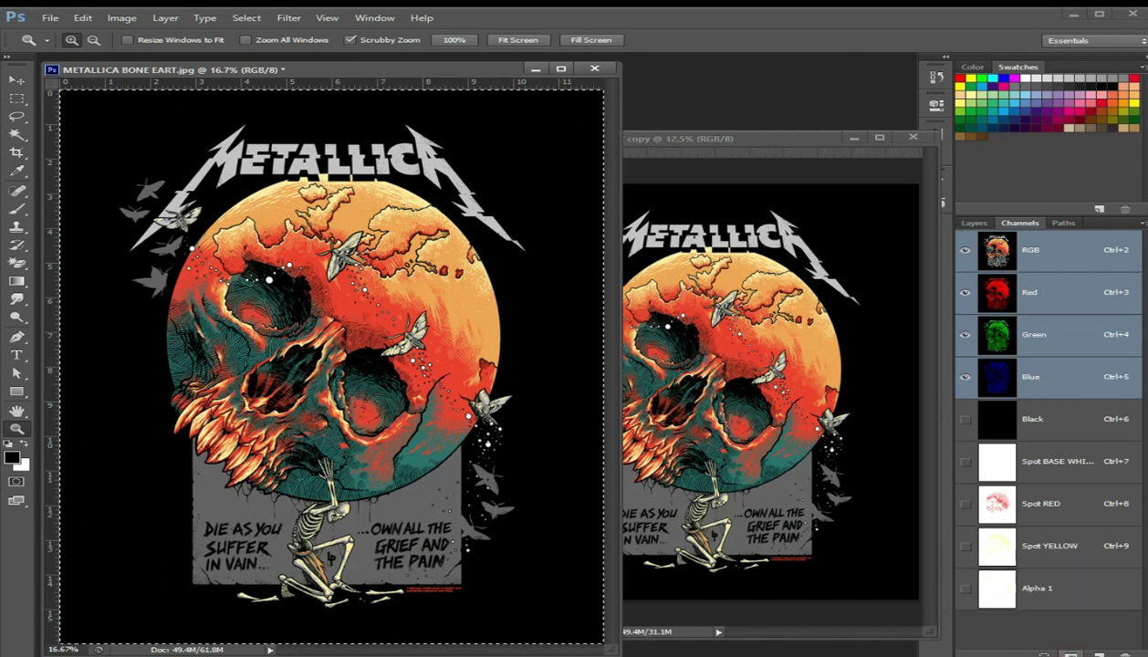
Show the Black and spot channels alongside Alpha 1 and open Alpha 1's options.
left_click(1054, 430)
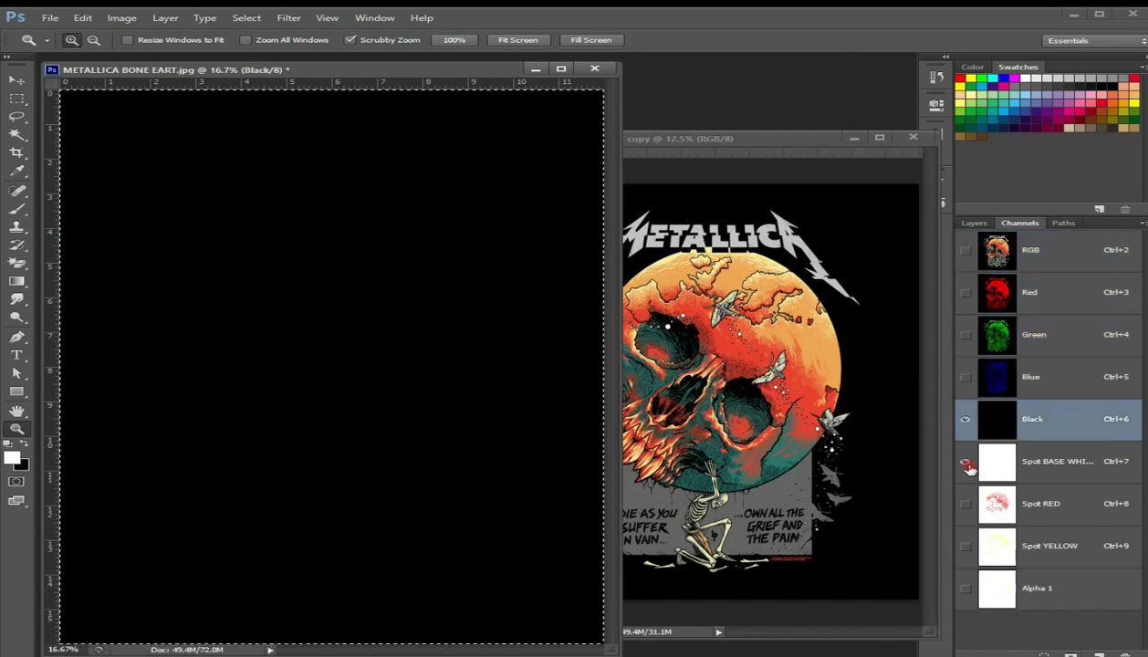
left_click(966, 462)
left_click(965, 504)
left_click(966, 546)
left_click(965, 589)
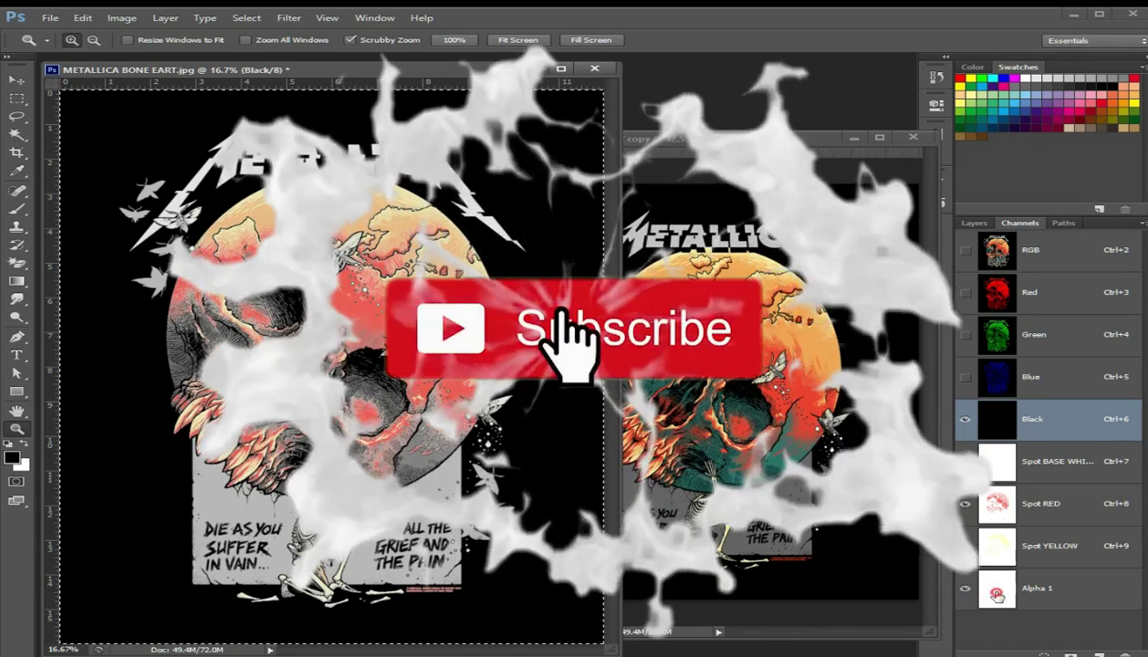
double_click(998, 593)
Make Alpha 1 the spot channel Spot GREEN with 009f3c ink at 5% solidity.
left_click(374, 544)
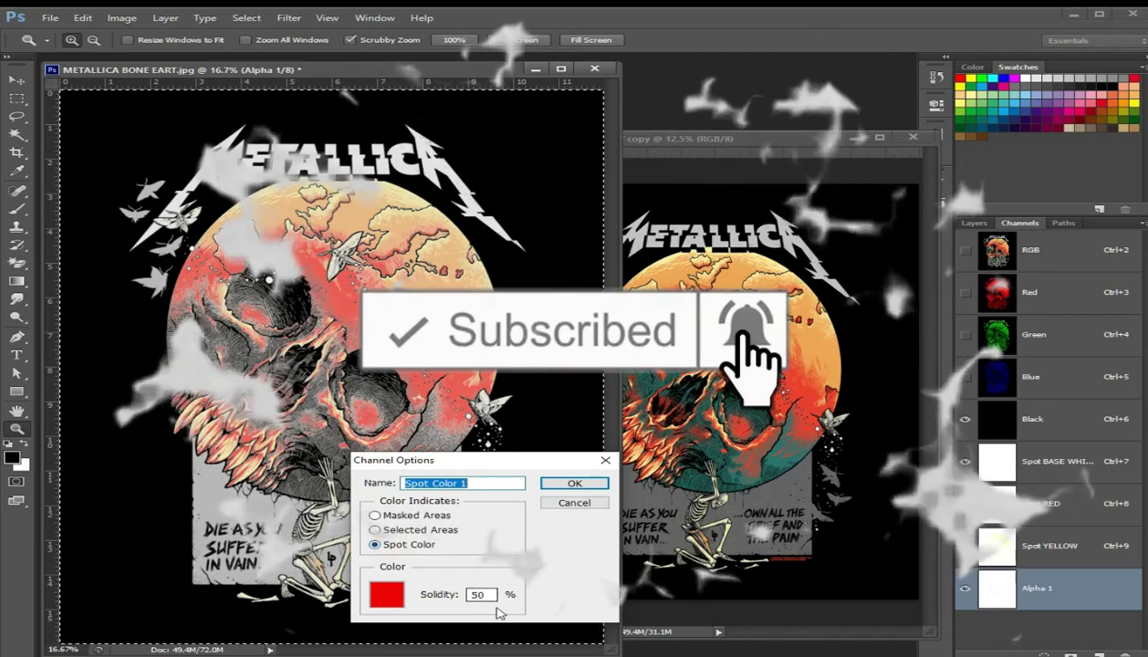
left_click(387, 594)
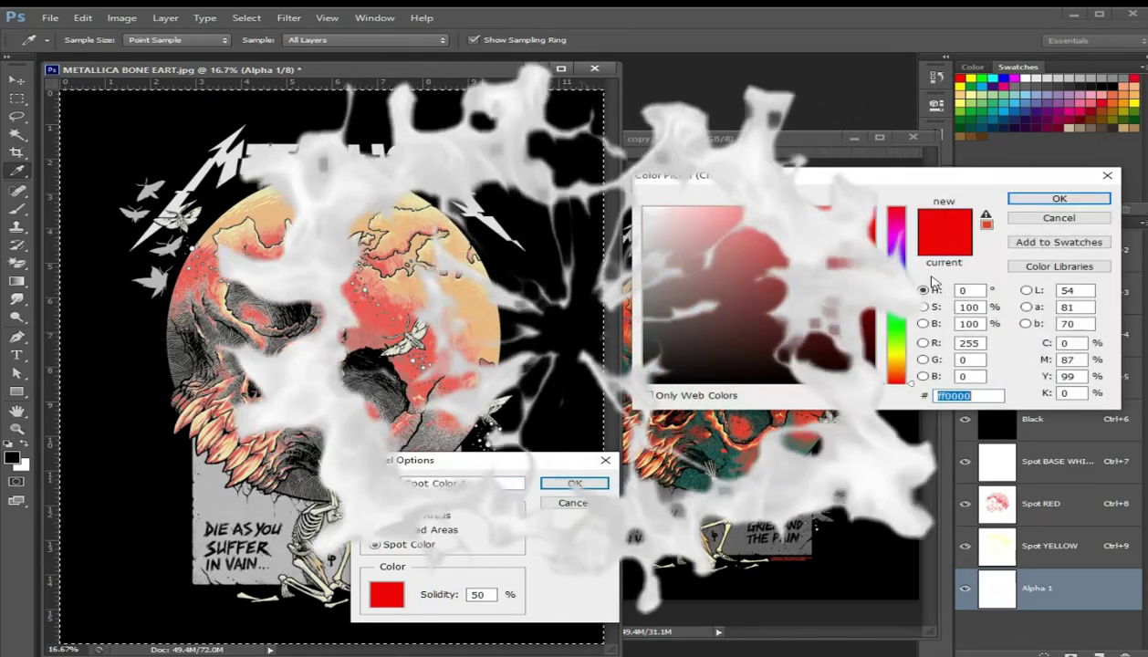
type("009f3c")
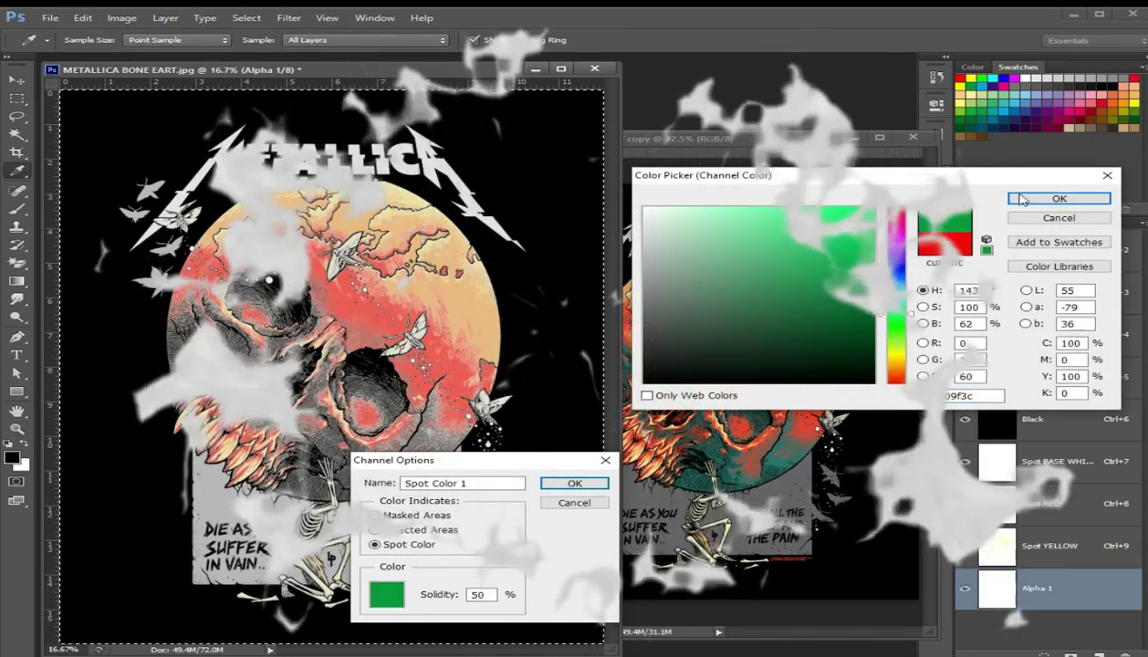
left_click(1022, 199)
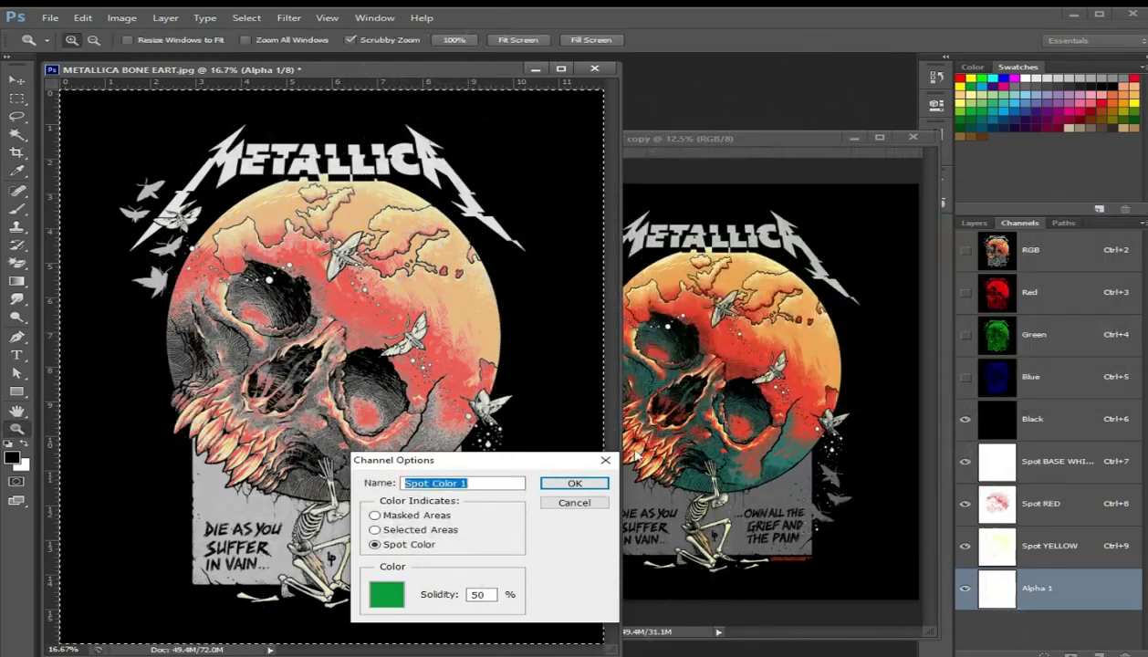
left_click(488, 594)
left_click(471, 481)
key("BackSpace")
key("BackSpace")
key("BackSpace")
key("BackSpace")
key("BackSpace")
type("Spot GREEN")
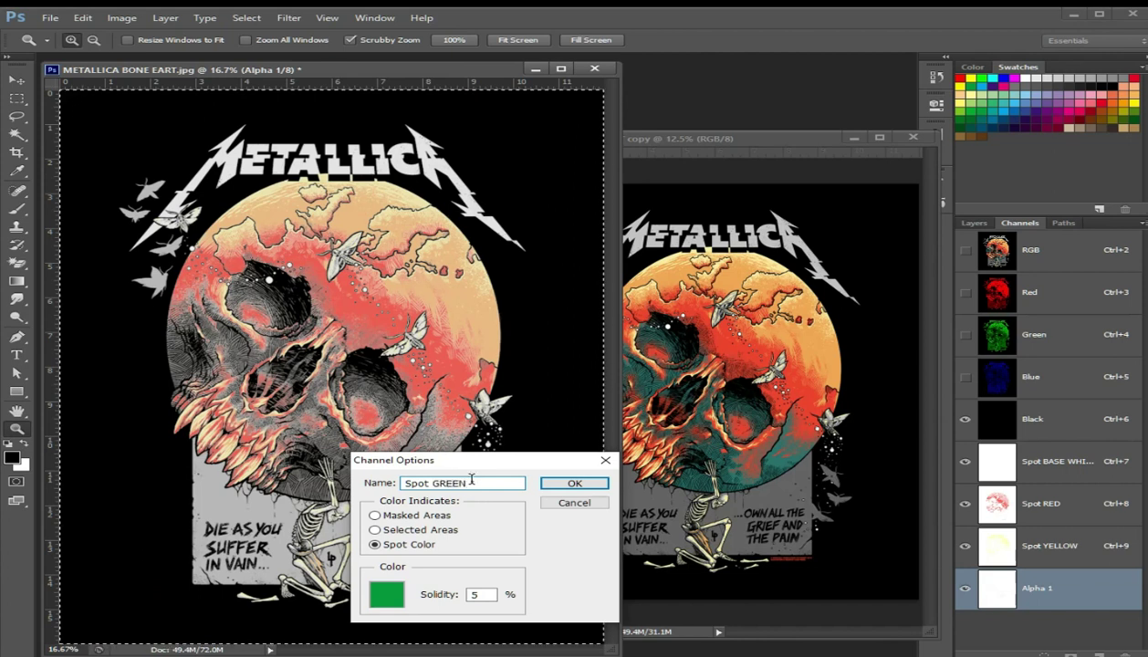
left_click(546, 480)
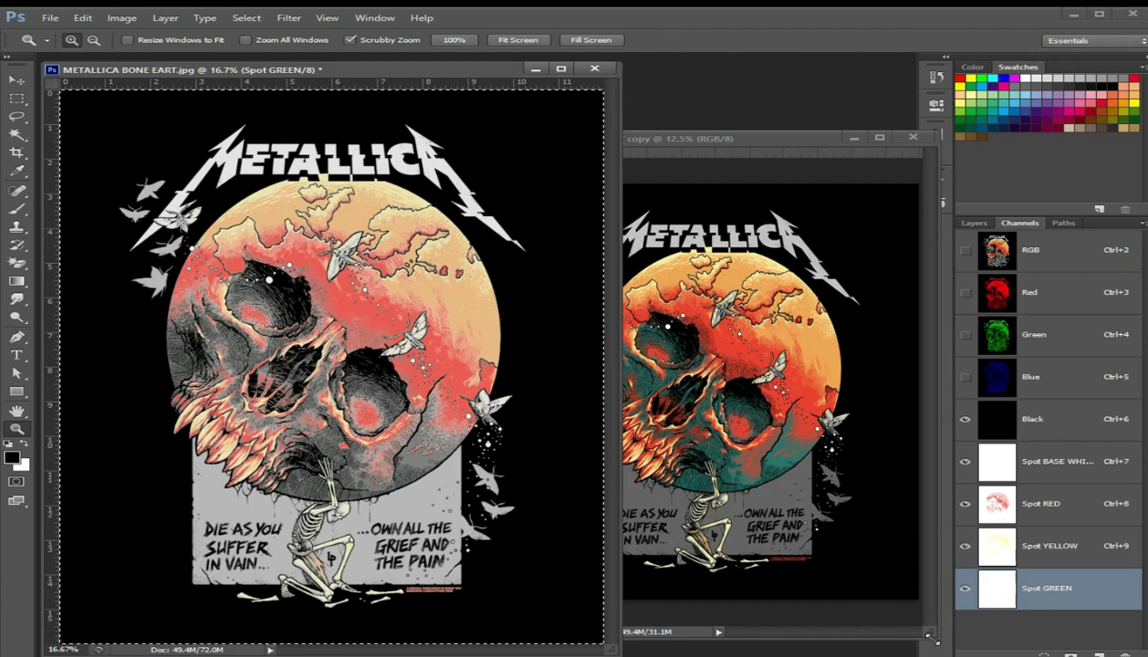
left_click(1075, 265)
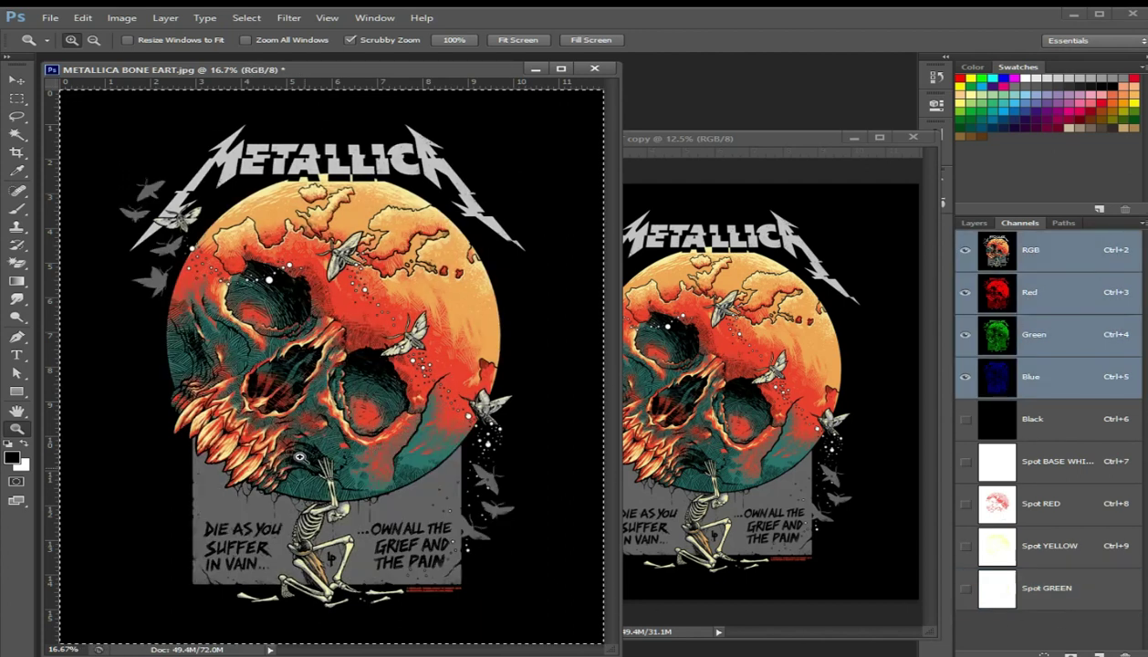
Clear the selection and select the artwork's Cyans with Color Range.
key("ctrl+d")
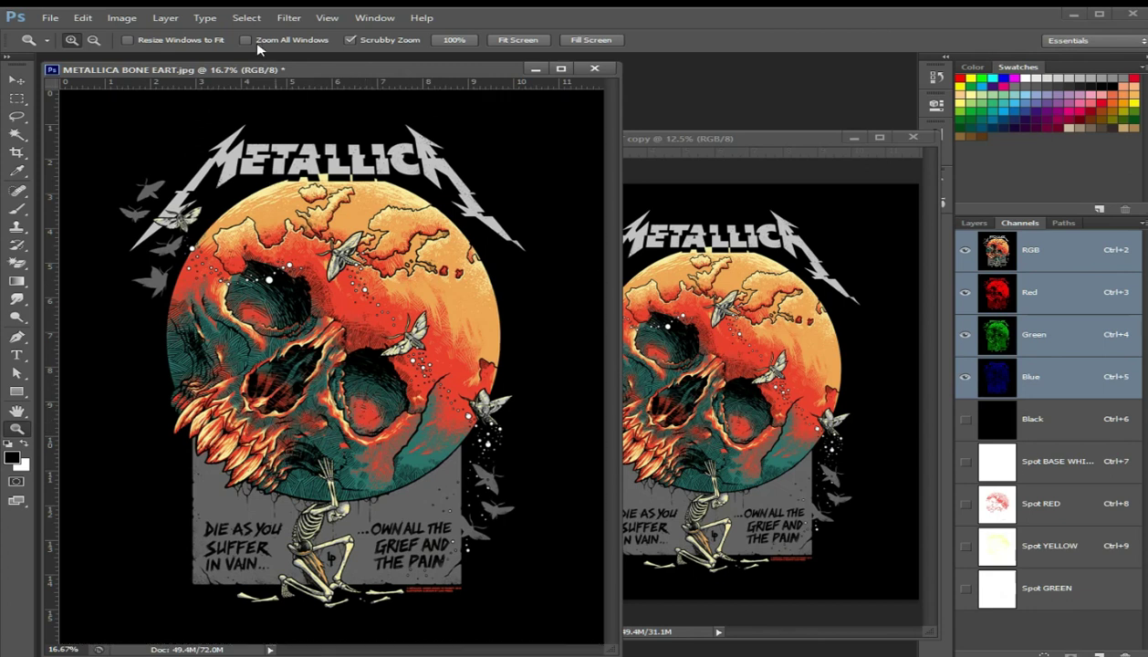
left_click(246, 18)
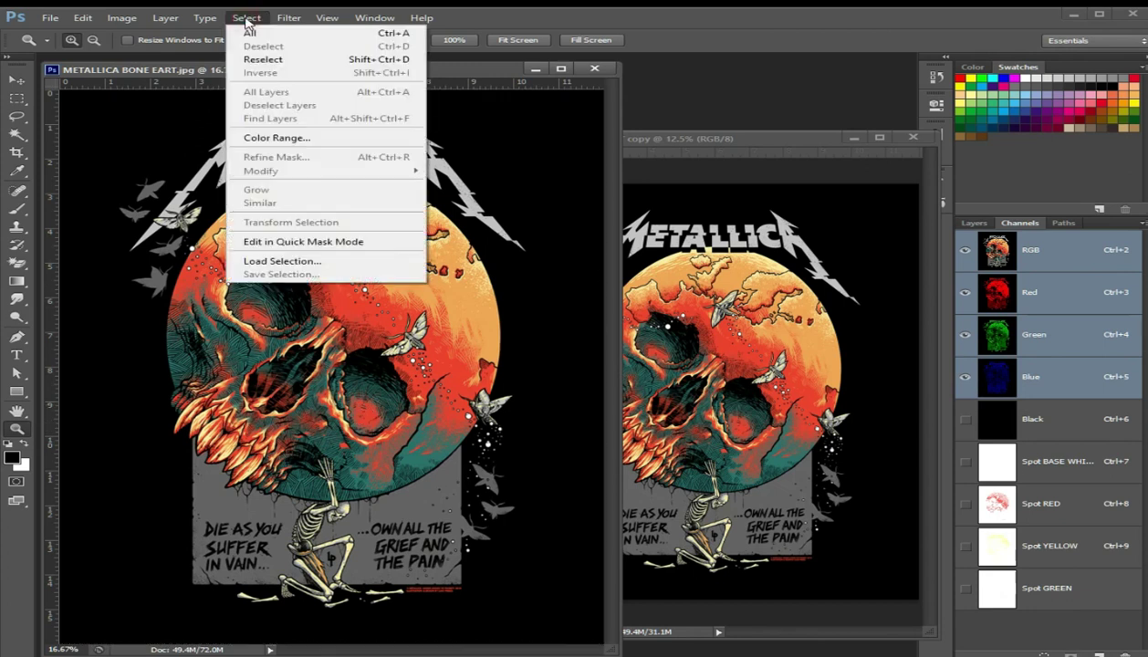
left_click(273, 137)
left_click(608, 73)
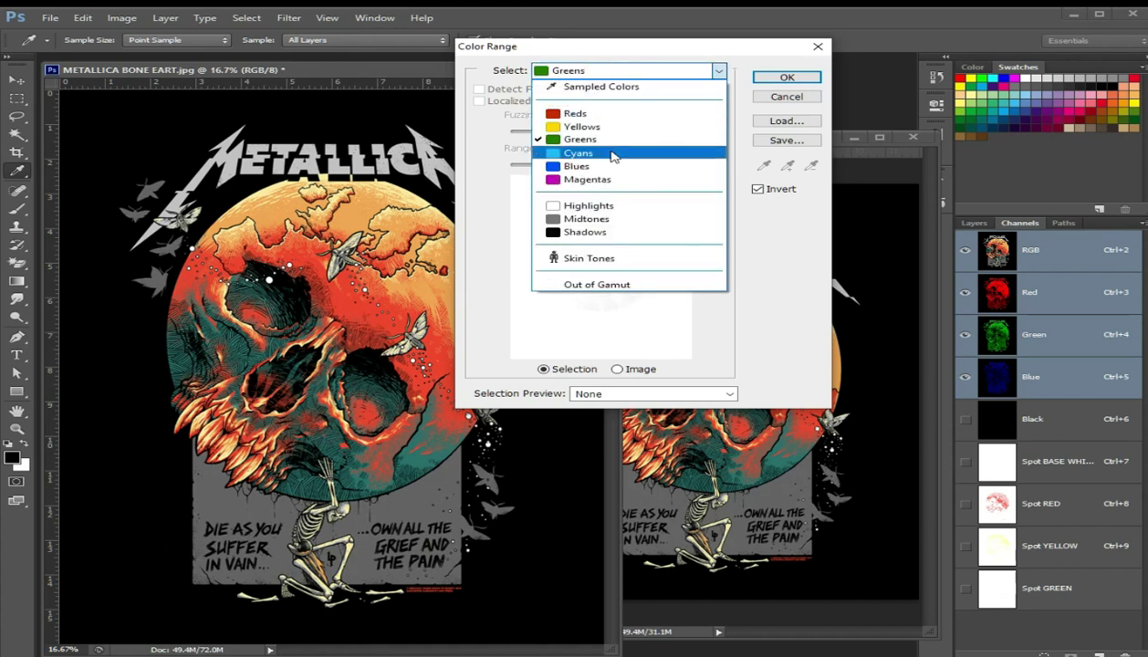
left_click(612, 154)
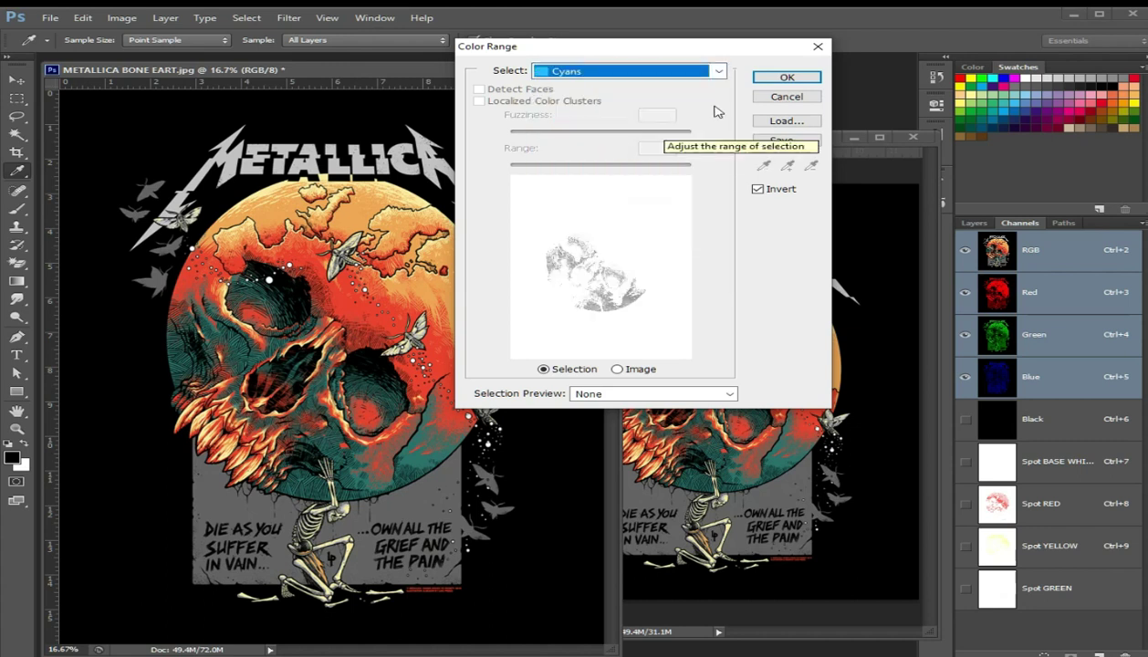
left_click(764, 81)
key("z")
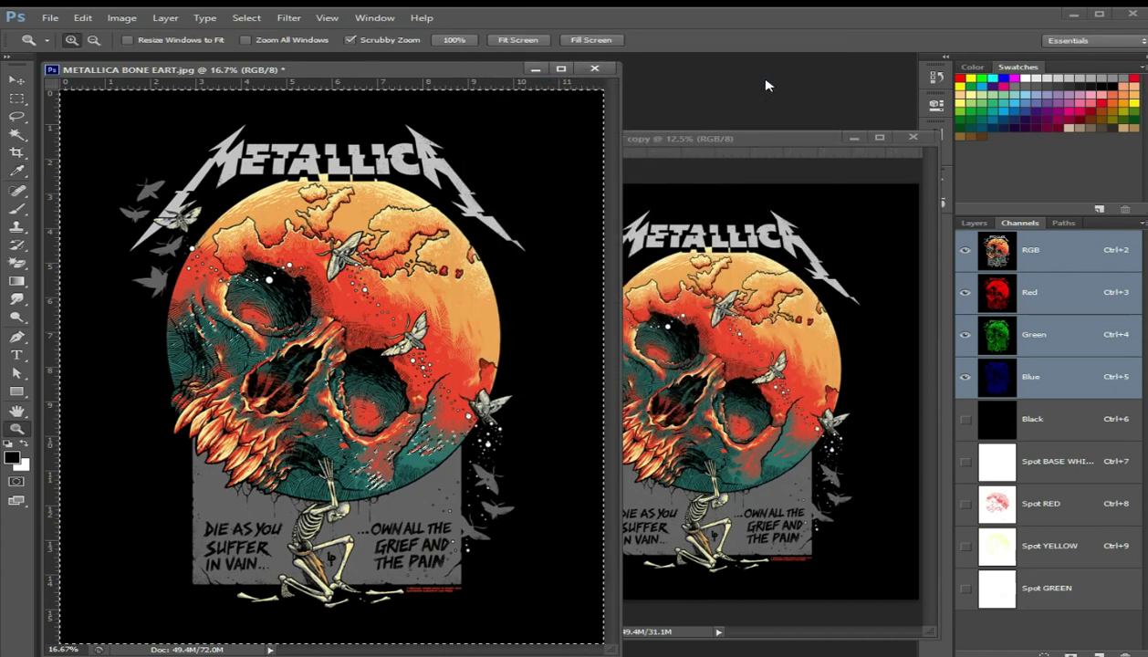
Expand the Cyans selection by 1 pixel, then compare the Black channel with the composite.
left_click(246, 18)
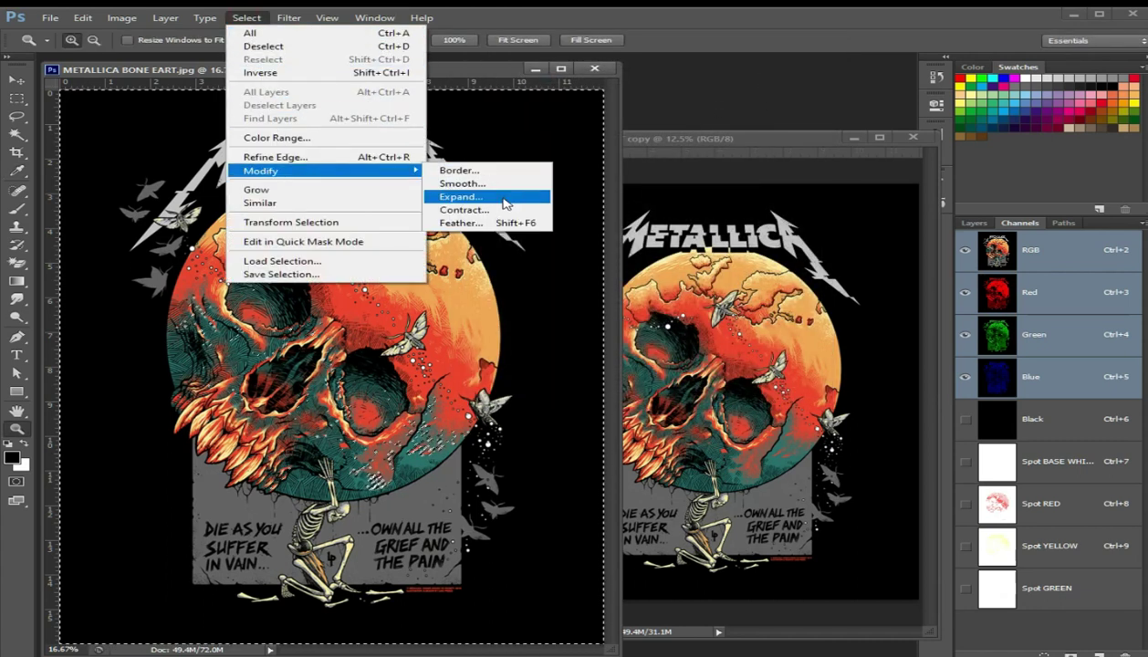
mouse_move(274, 170)
left_click(503, 195)
key("Return")
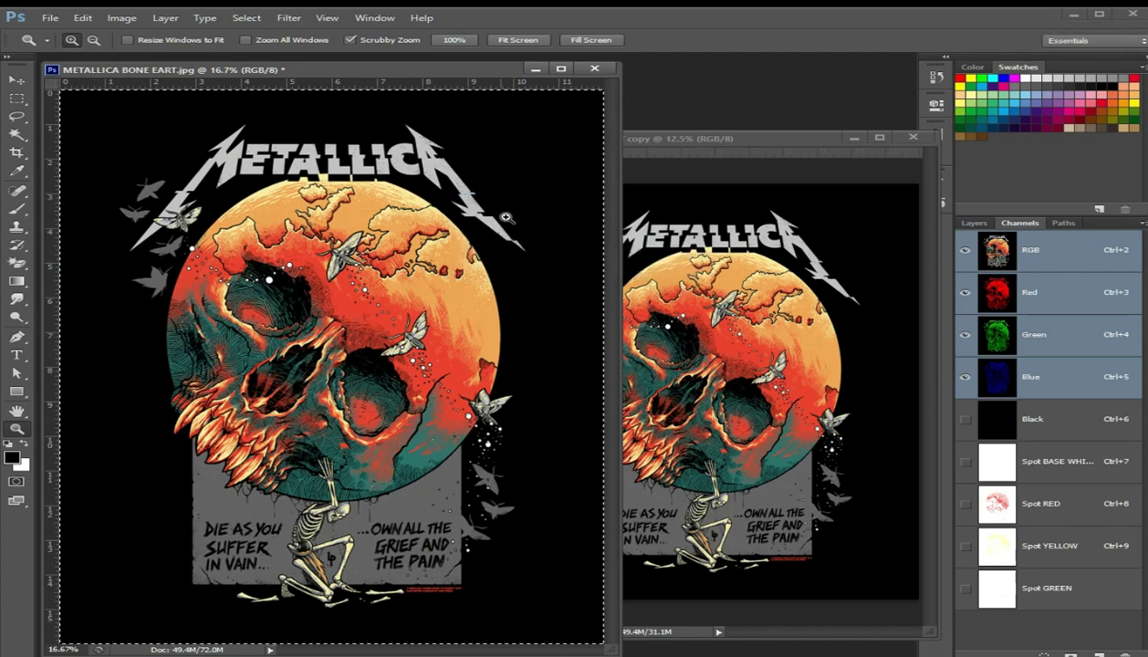
left_click(1068, 427)
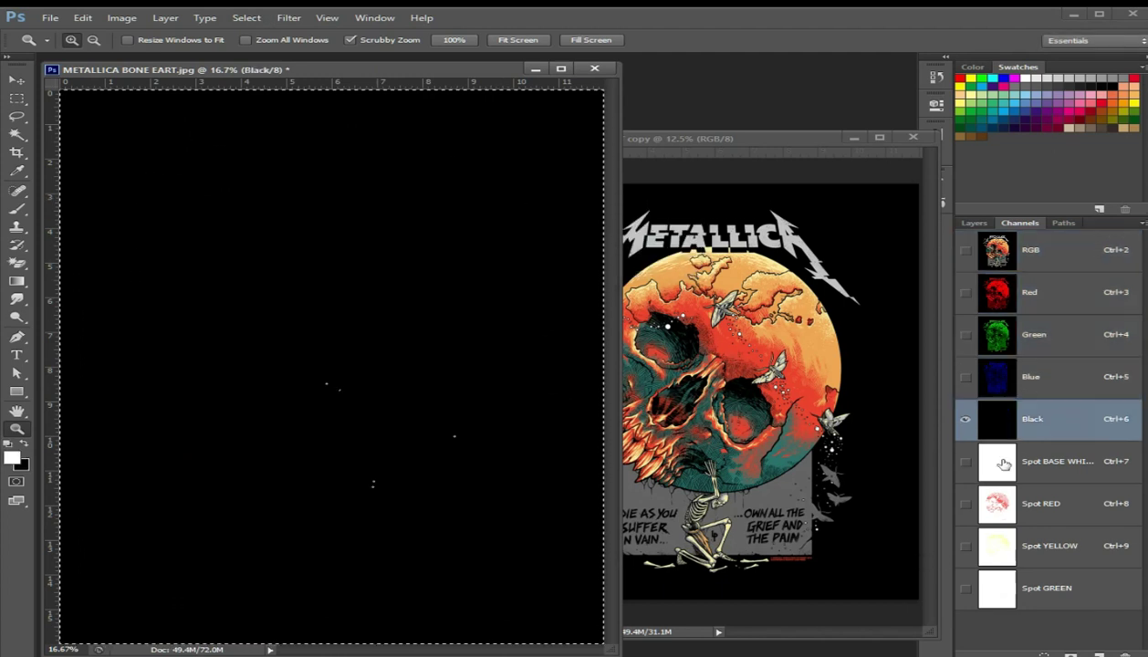
left_click(1040, 249)
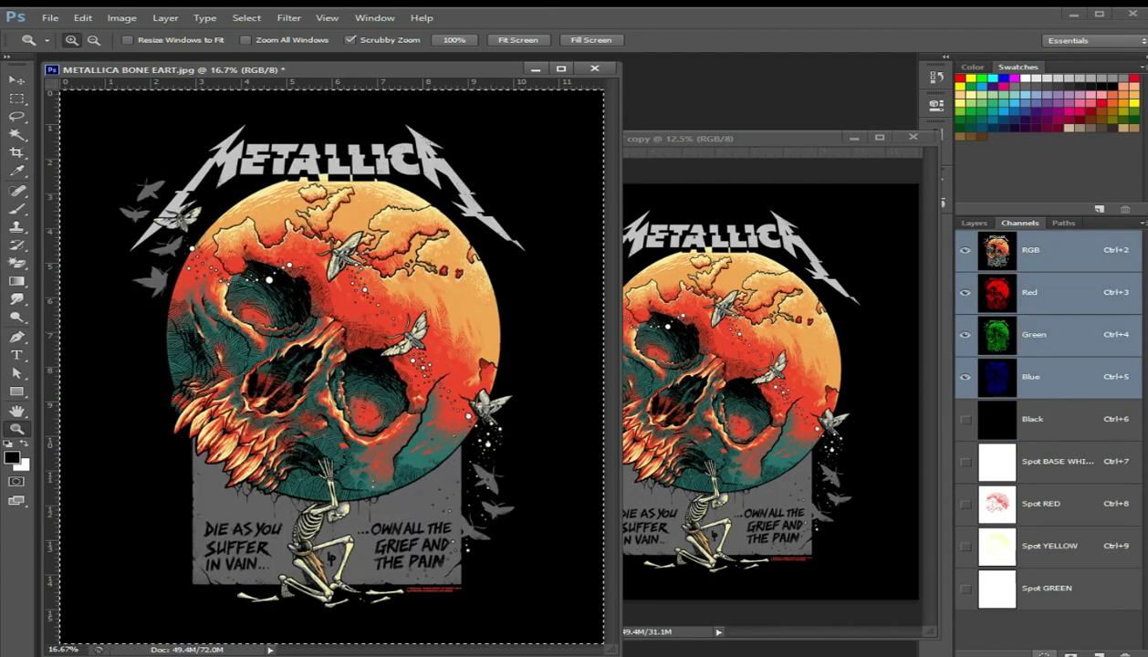
Add a new blank channel and view the Black, BASE WHITE and RED plates together.
left_click(1070, 653)
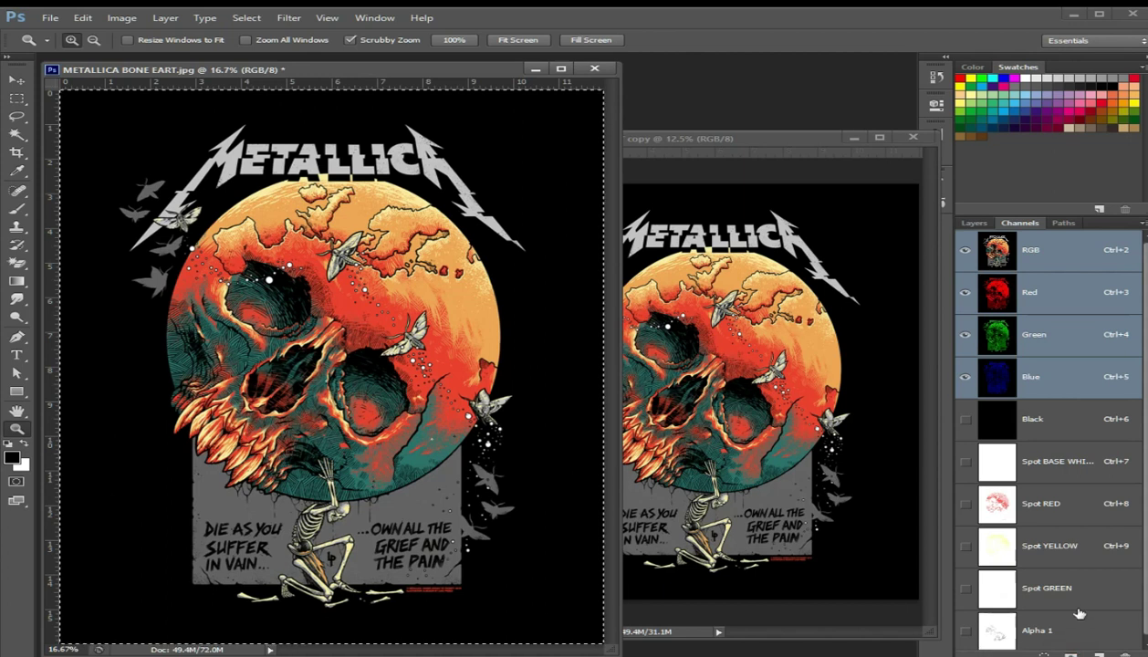
left_click(1068, 422)
left_click(965, 462)
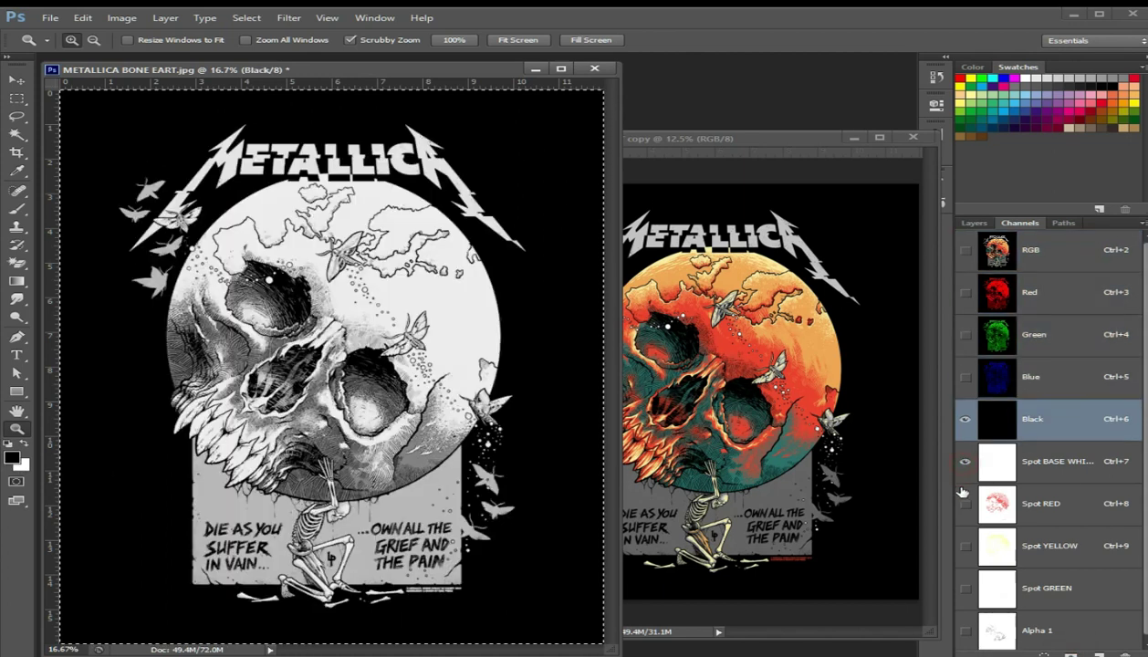
left_click(964, 504)
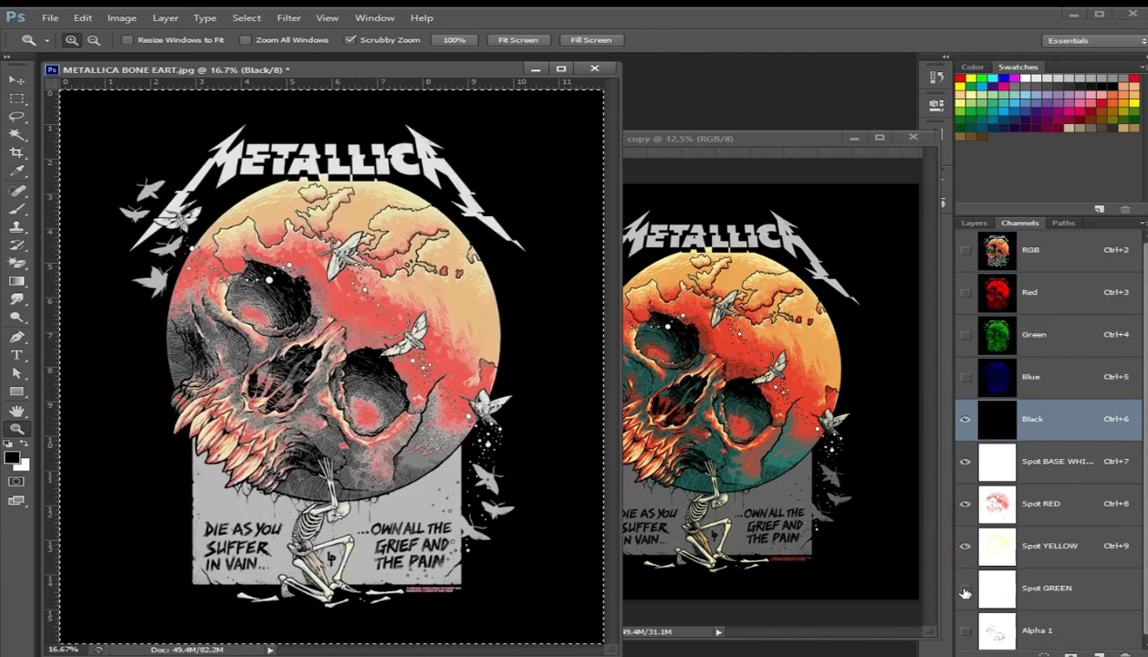
Turn Alpha 1 into a cyan spot channel named Spot CYAN at 5% solidity.
double_click(986, 629)
left_click(420, 545)
left_click(480, 595)
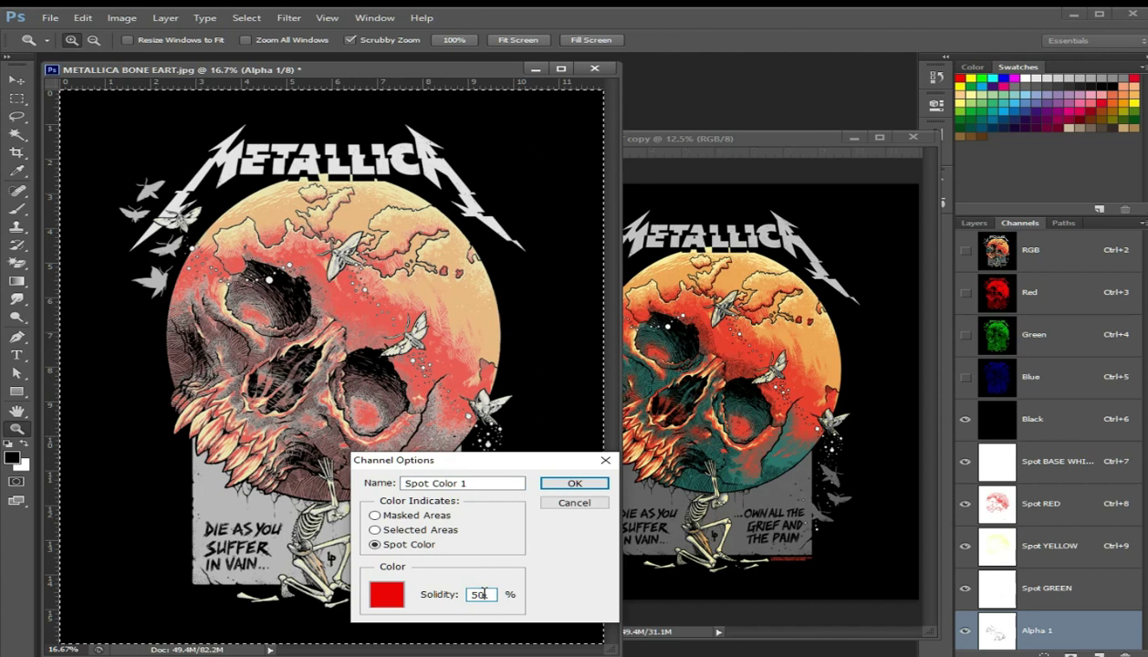
left_click(387, 596)
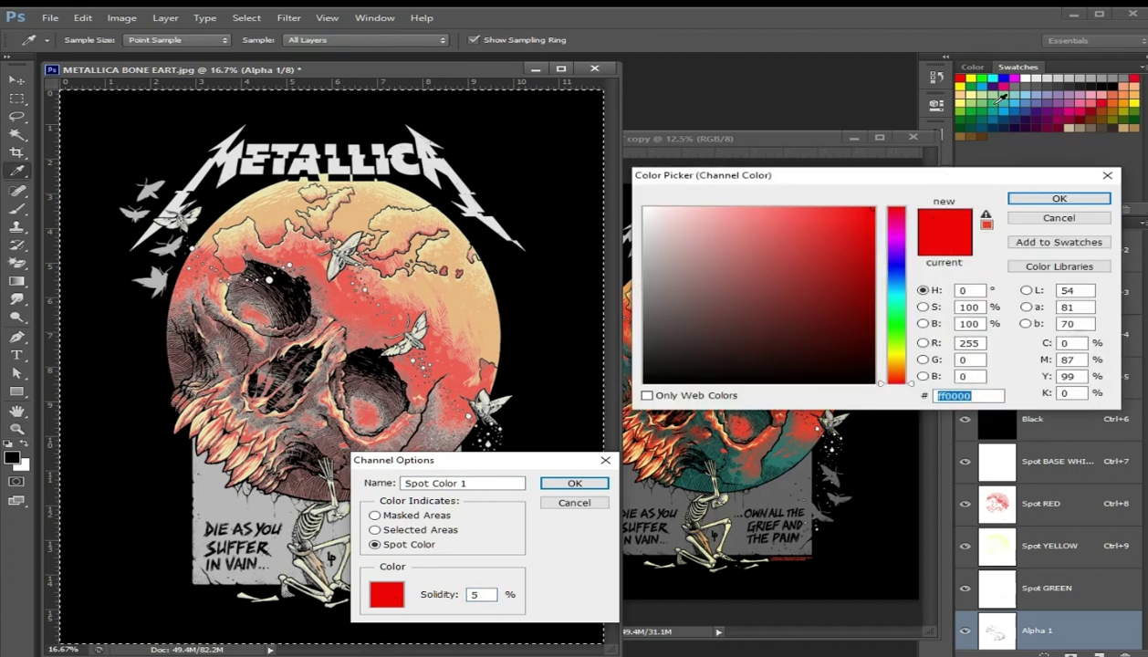
left_click(992, 78)
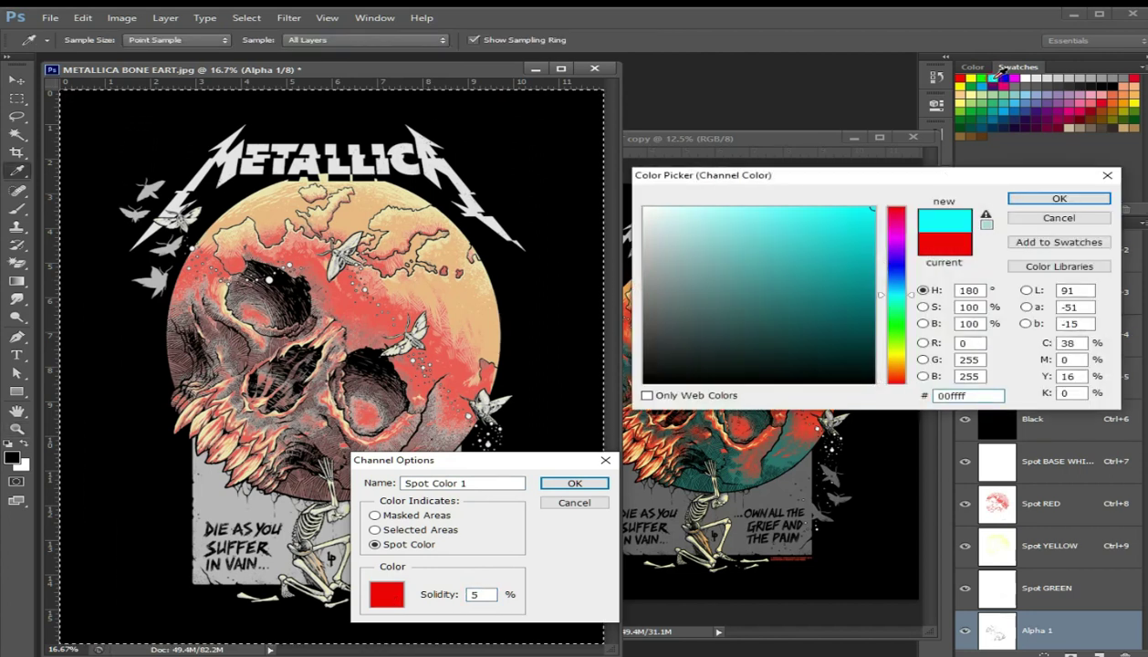
left_click(1020, 200)
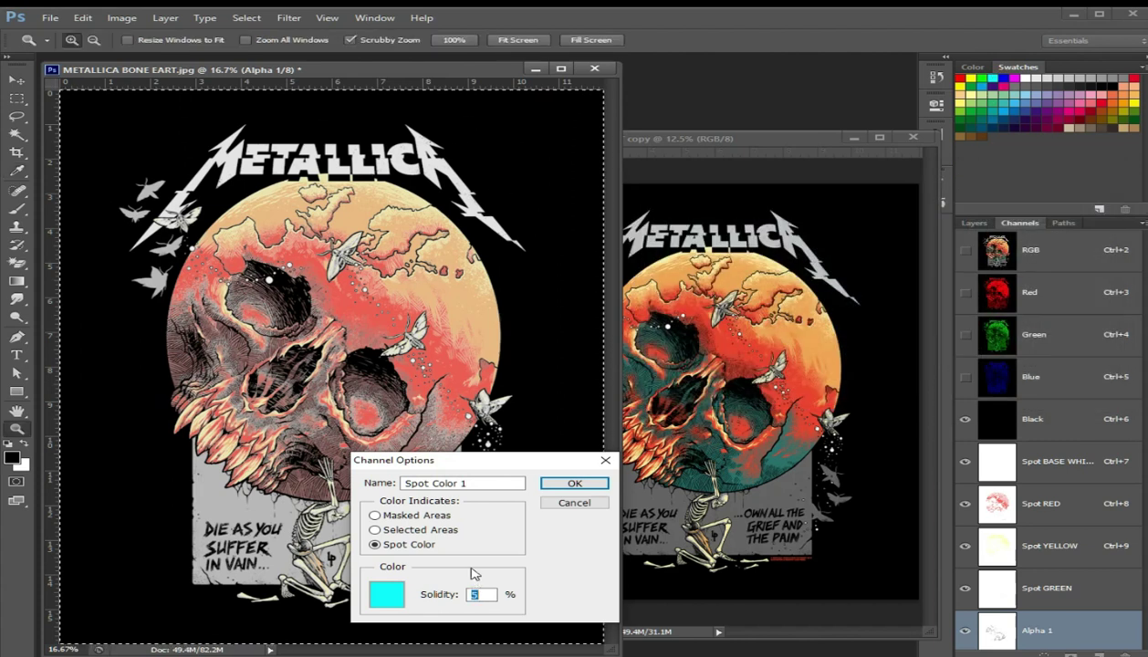
left_click(472, 483)
key("BackSpace")
key("BackSpace")
key("BackSpace")
key("BackSpace")
key("BackSpace")
key("BackSpace")
type("YAN")
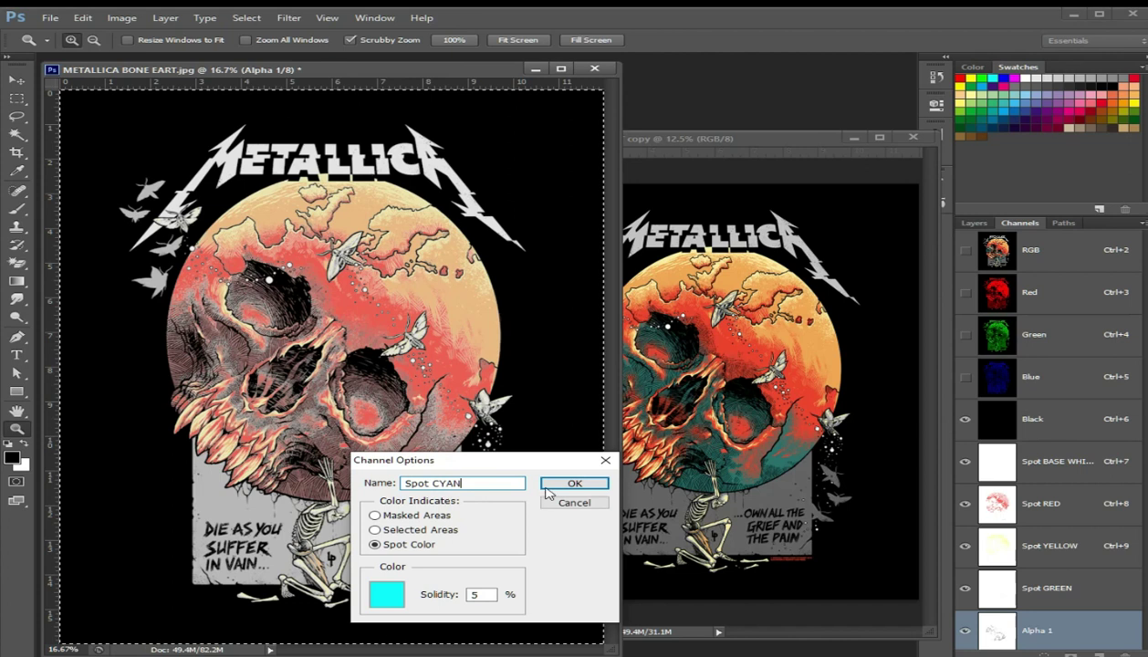
left_click(555, 485)
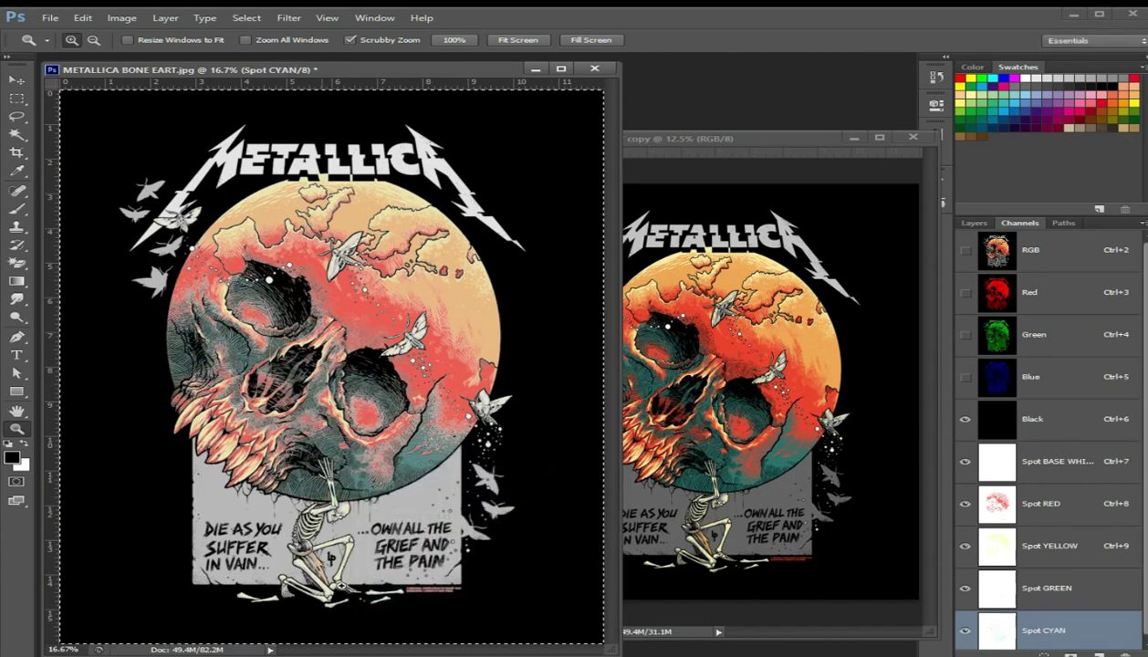
Show the RGB composite and preview the Blues colour range.
left_click(1048, 251)
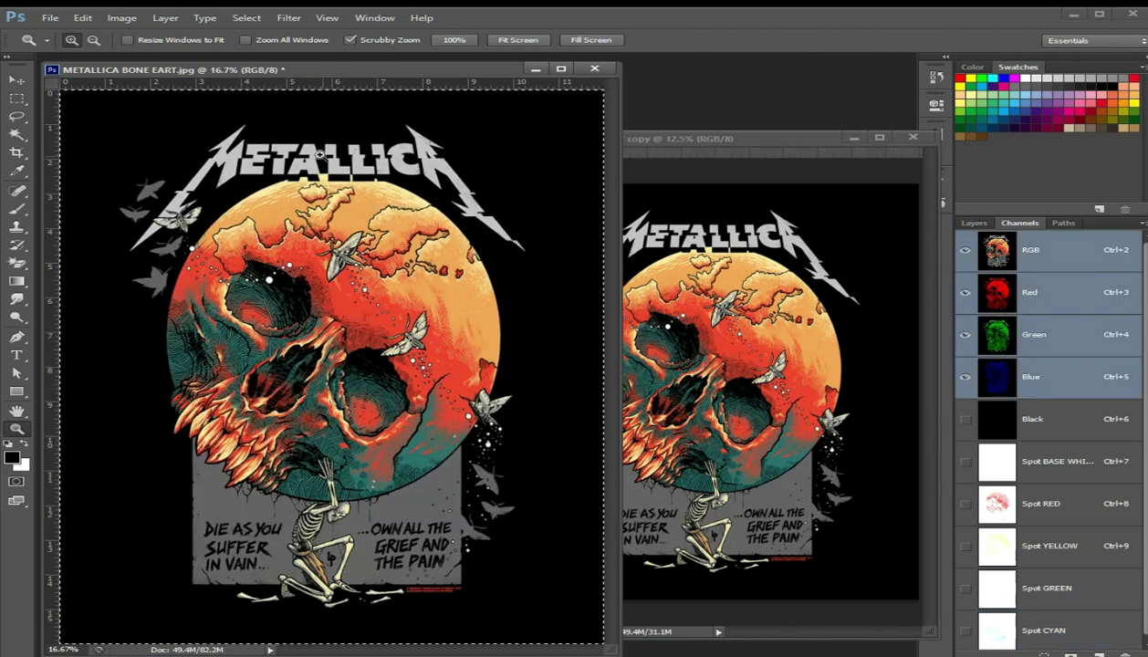
left_click(243, 18)
left_click(256, 136)
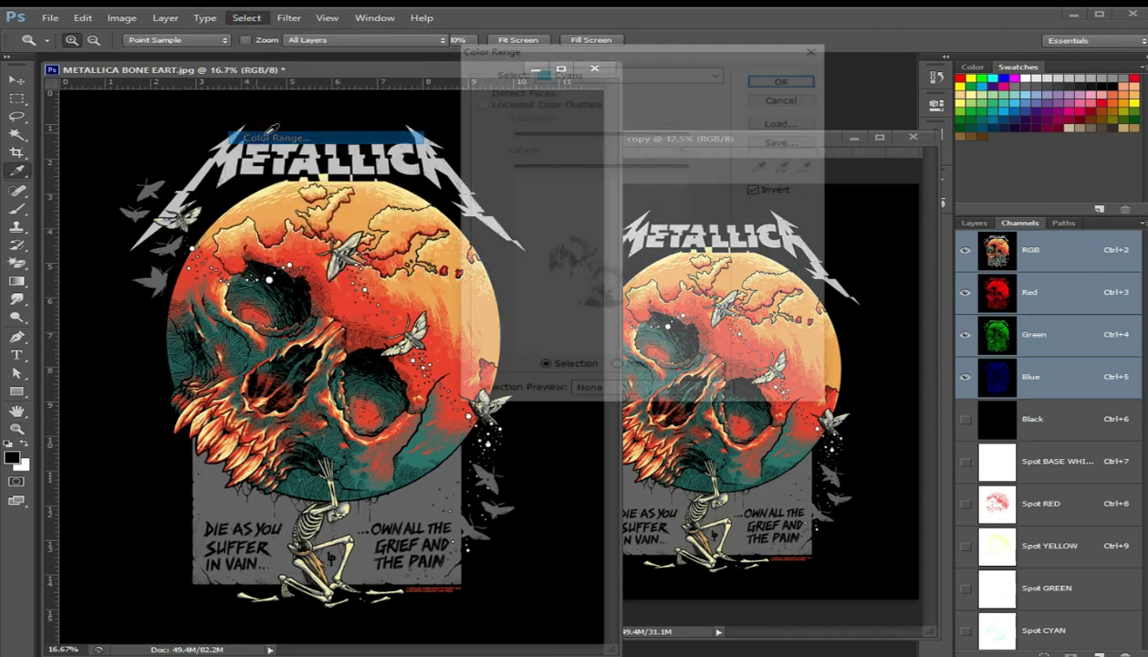
left_click(615, 71)
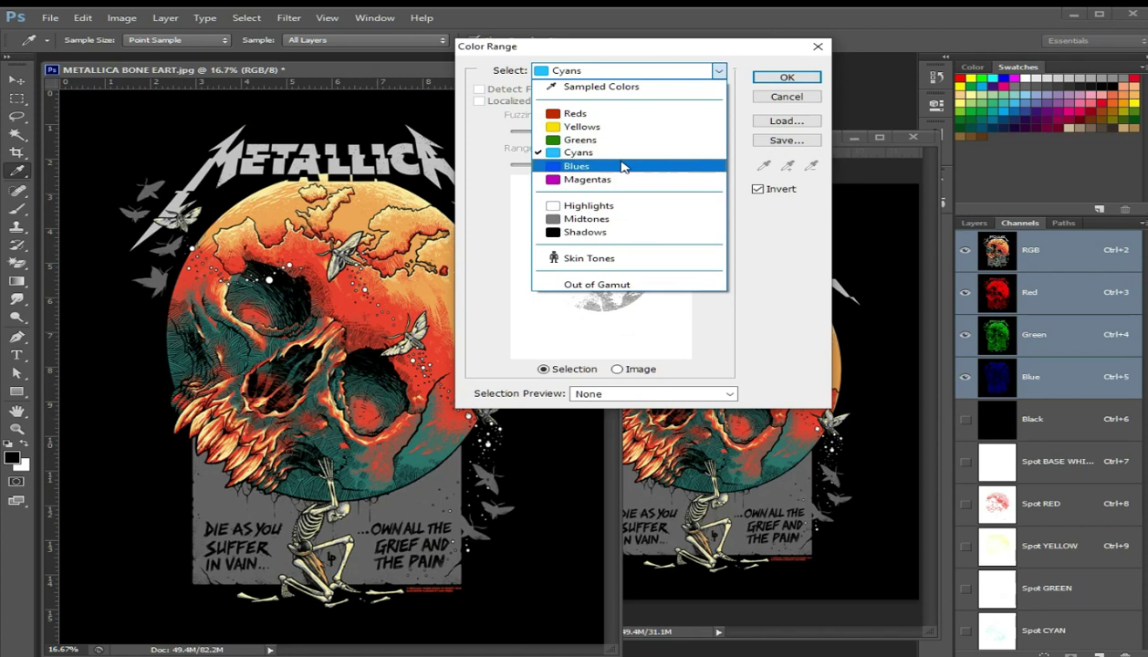
left_click(624, 167)
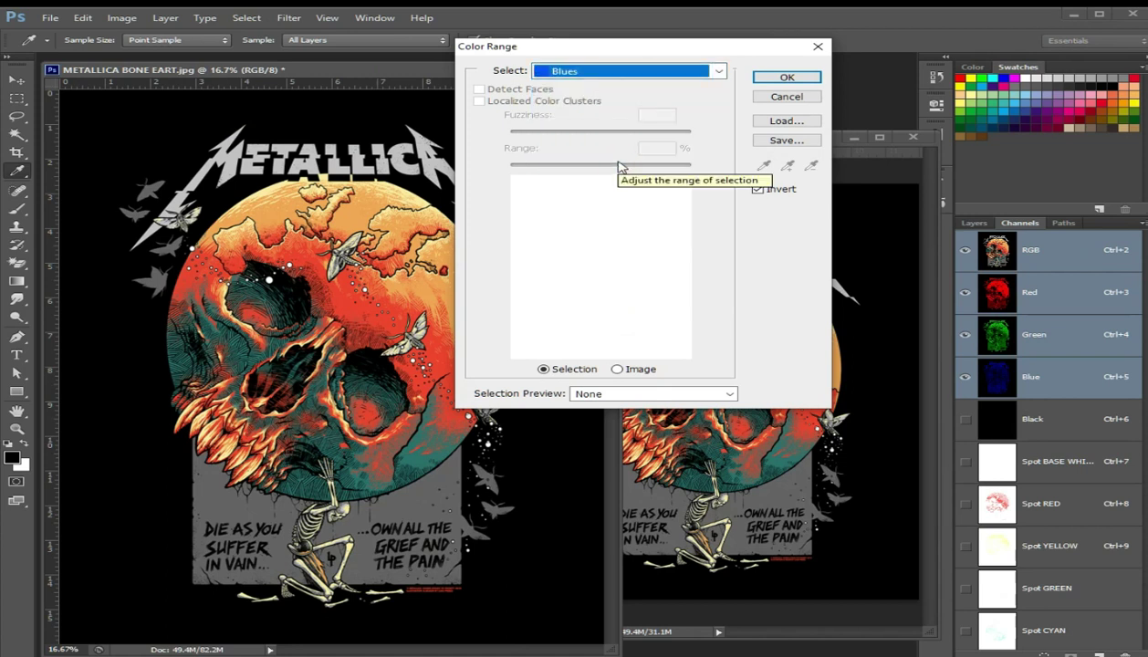
Compare the Cyans and Magentas colour ranges, then close Color Range without selecting.
left_click(615, 74)
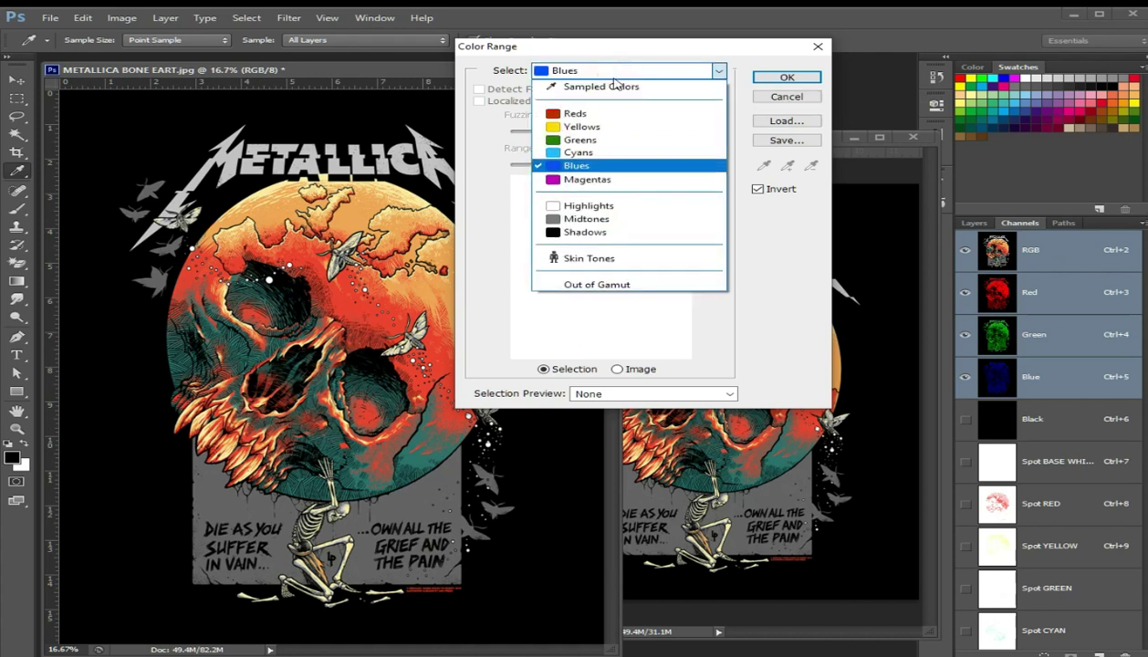
left_click(613, 154)
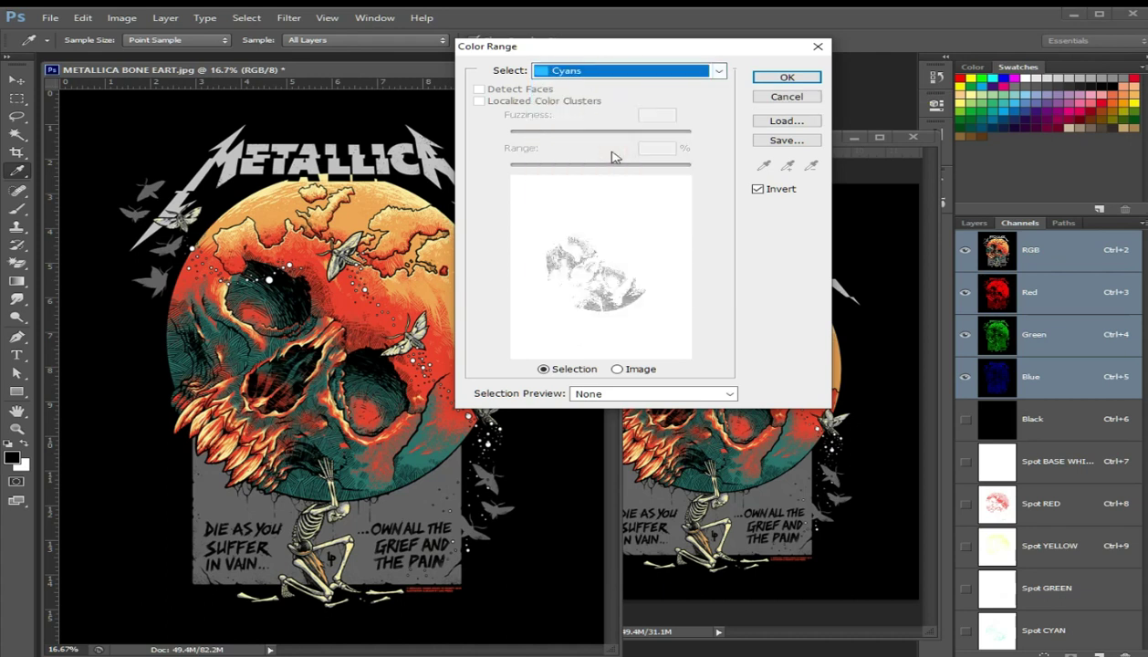
left_click(599, 73)
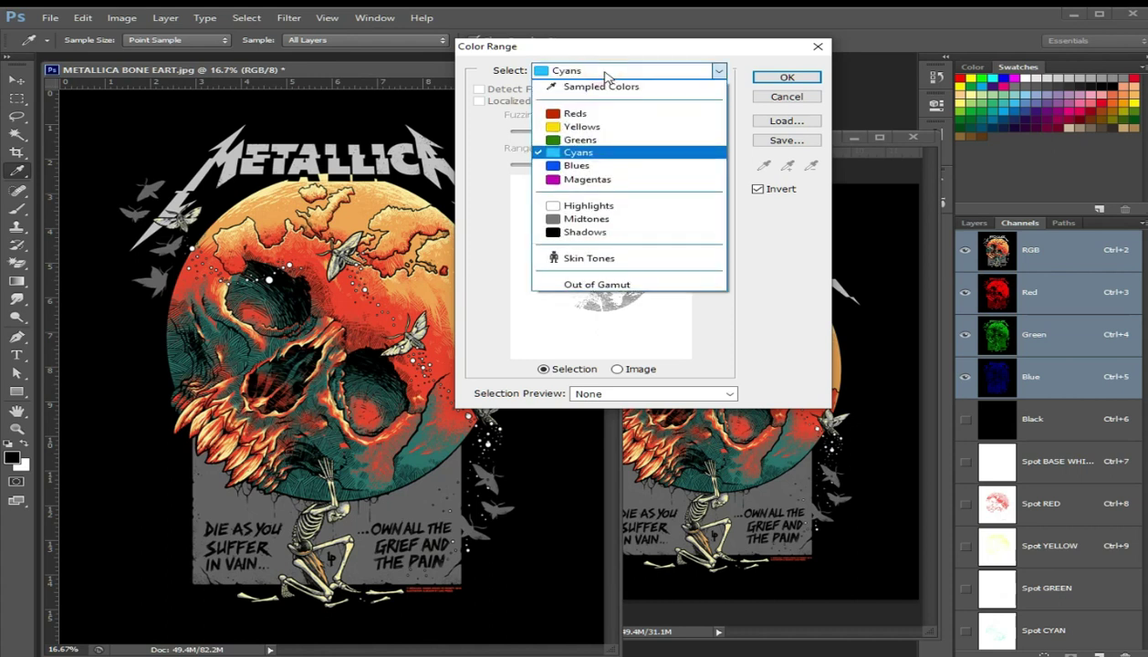
left_click(611, 178)
left_click(611, 71)
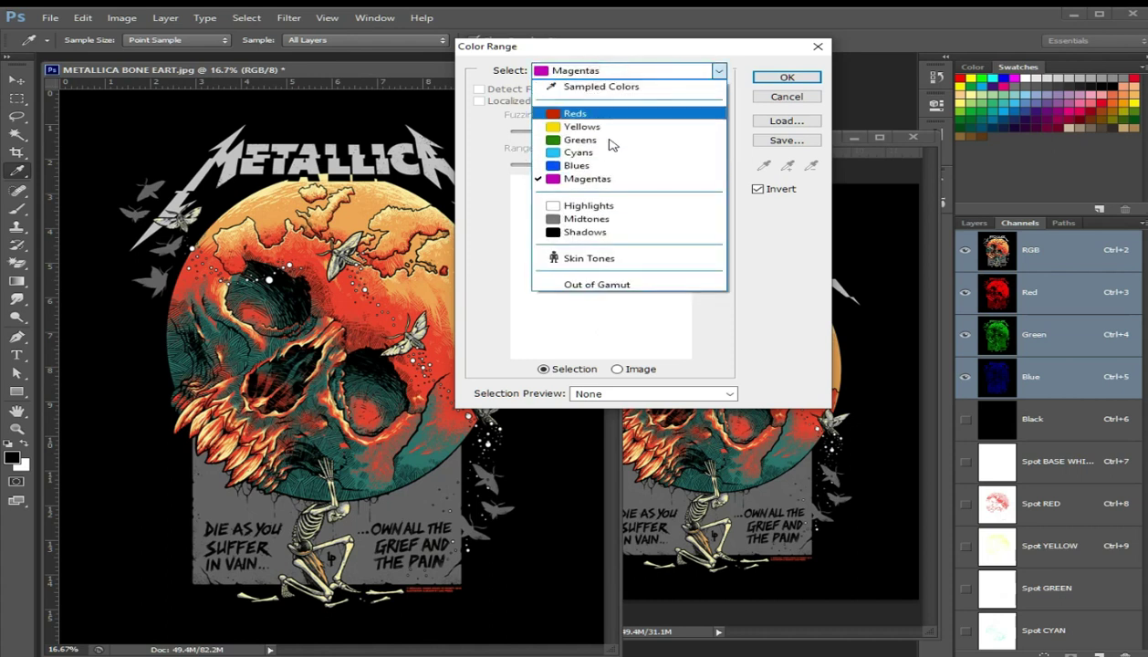
left_click(613, 154)
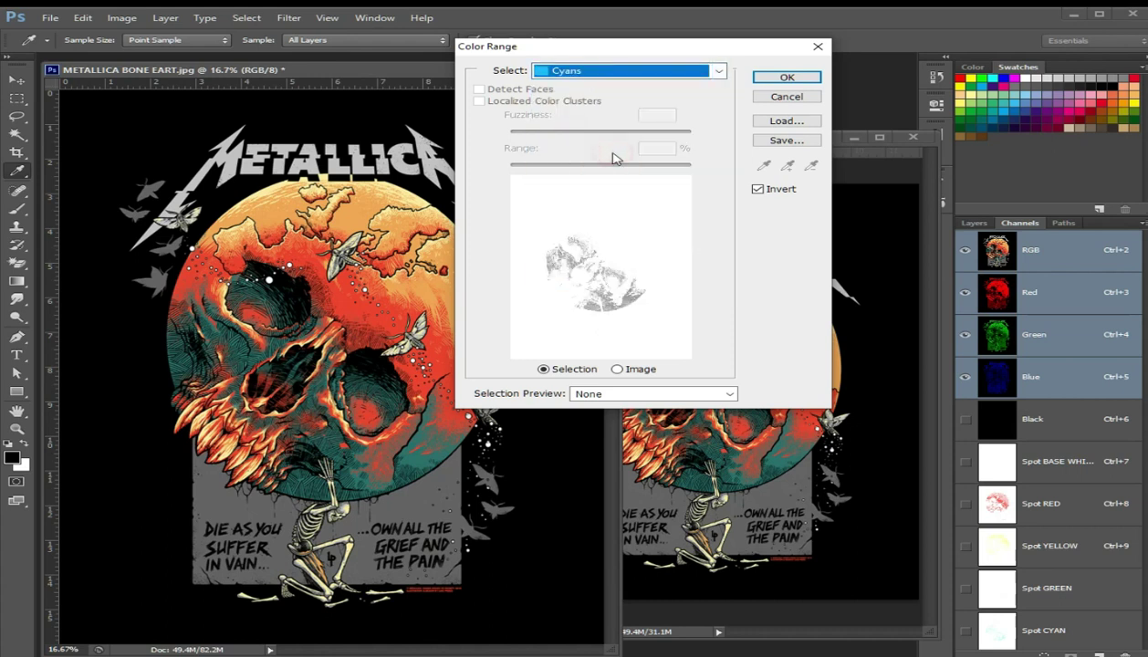
left_click(643, 73)
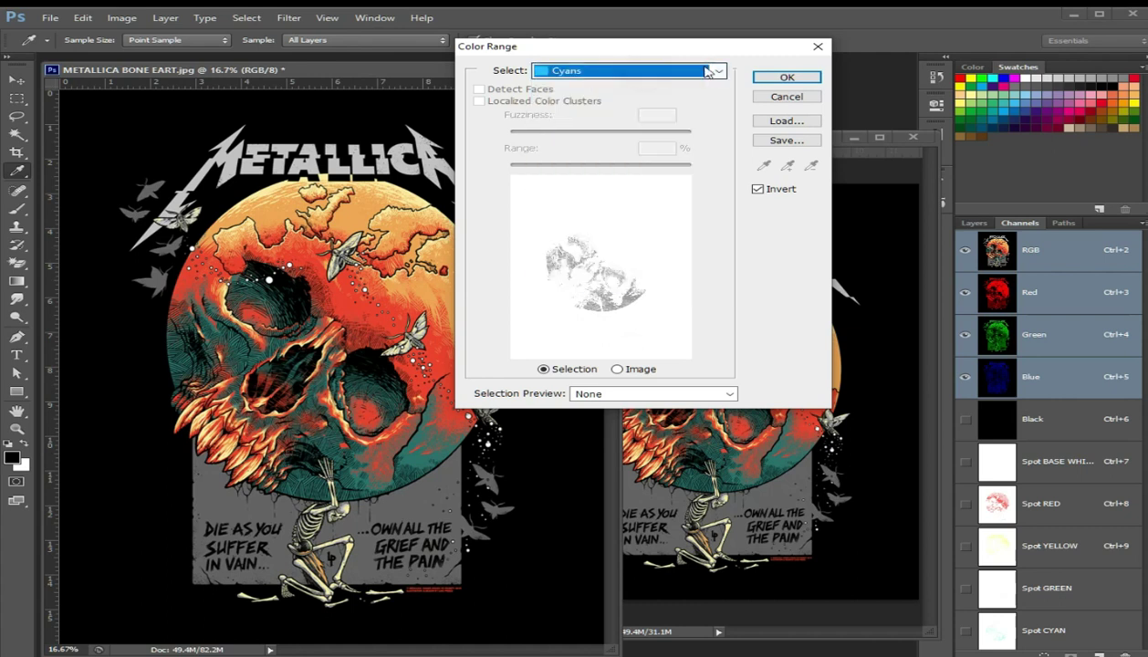
left_click(818, 48)
key("z")
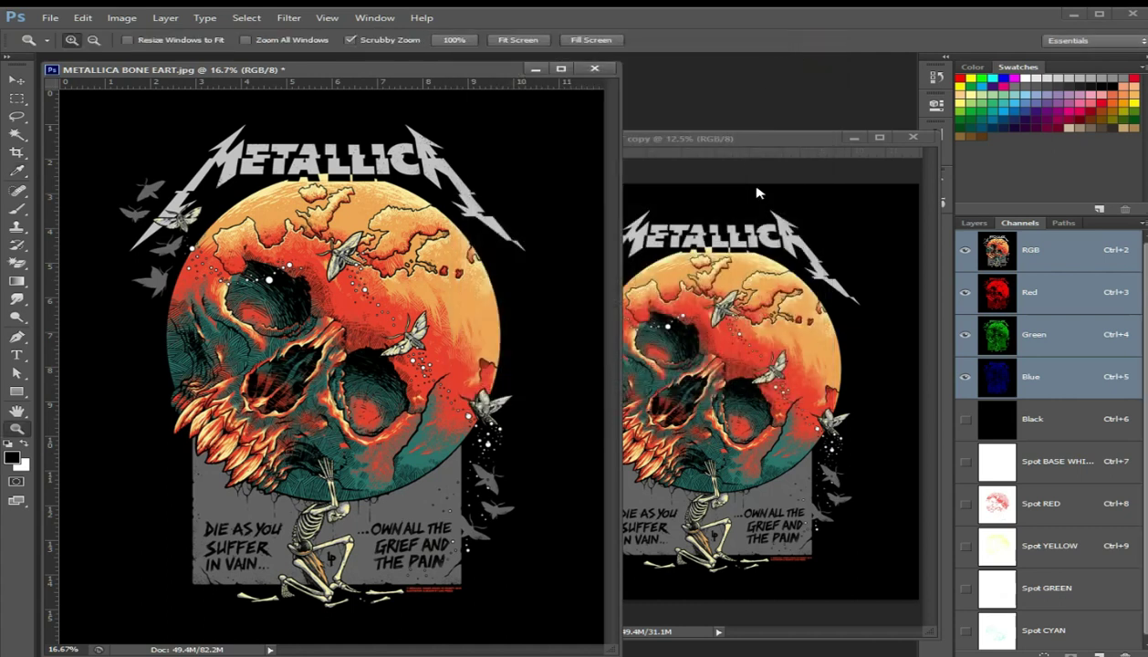
Preview the Black, BASE WHITE and RED plates, then inspect the Red, Green and Blue channels.
left_click(1058, 430)
left_click(965, 462)
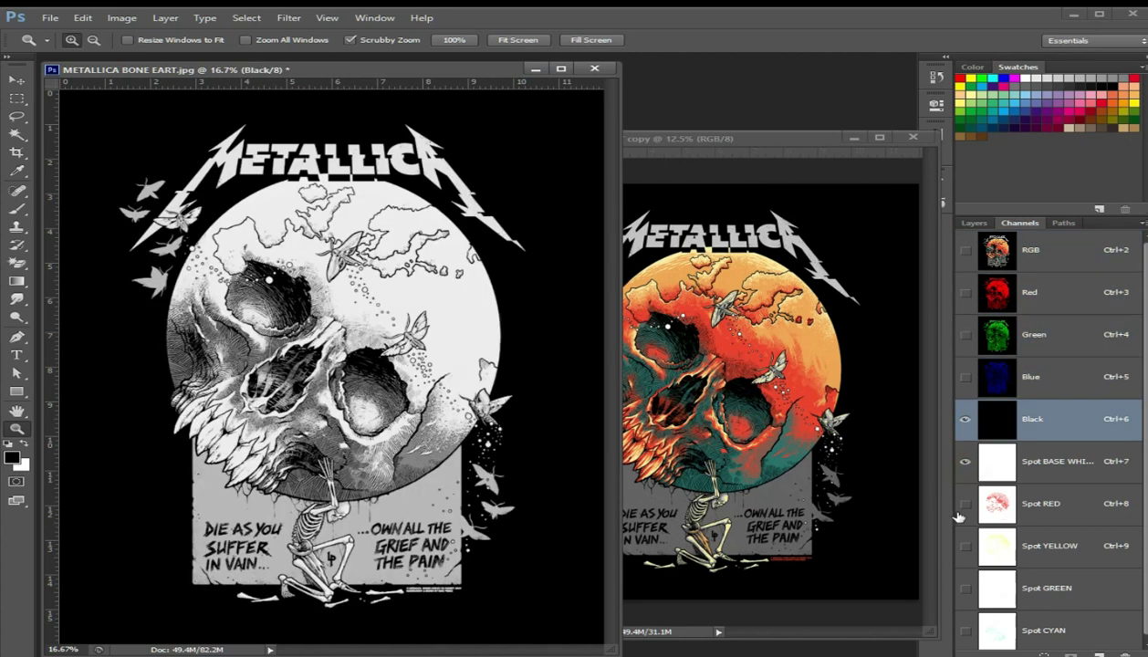
left_click(964, 505)
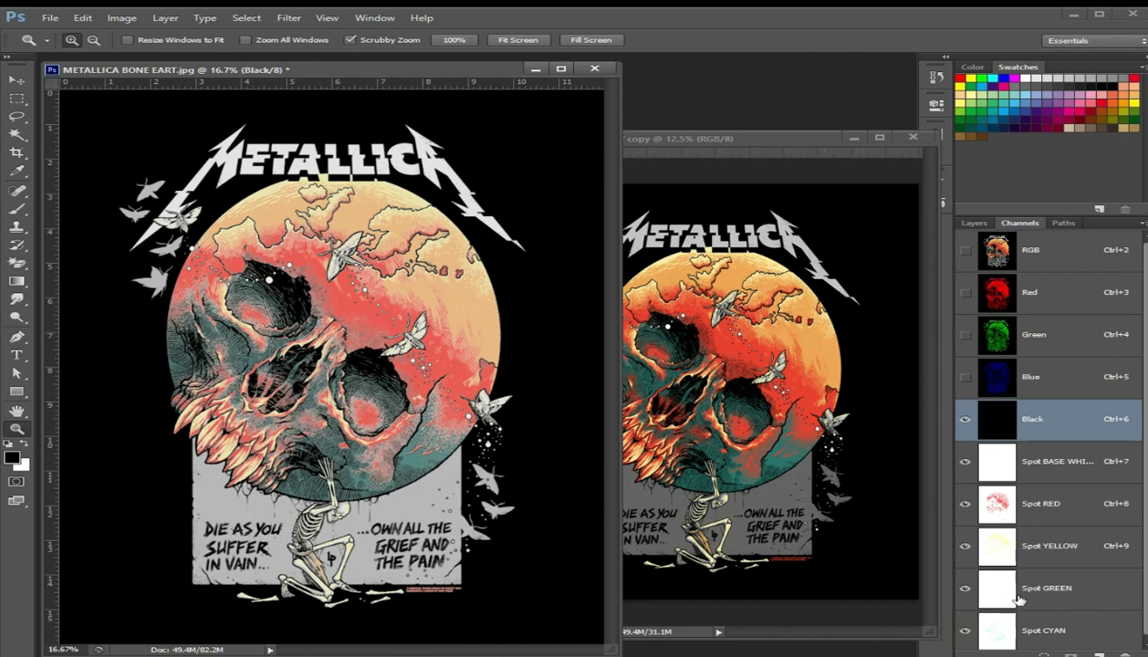
left_click(1071, 337)
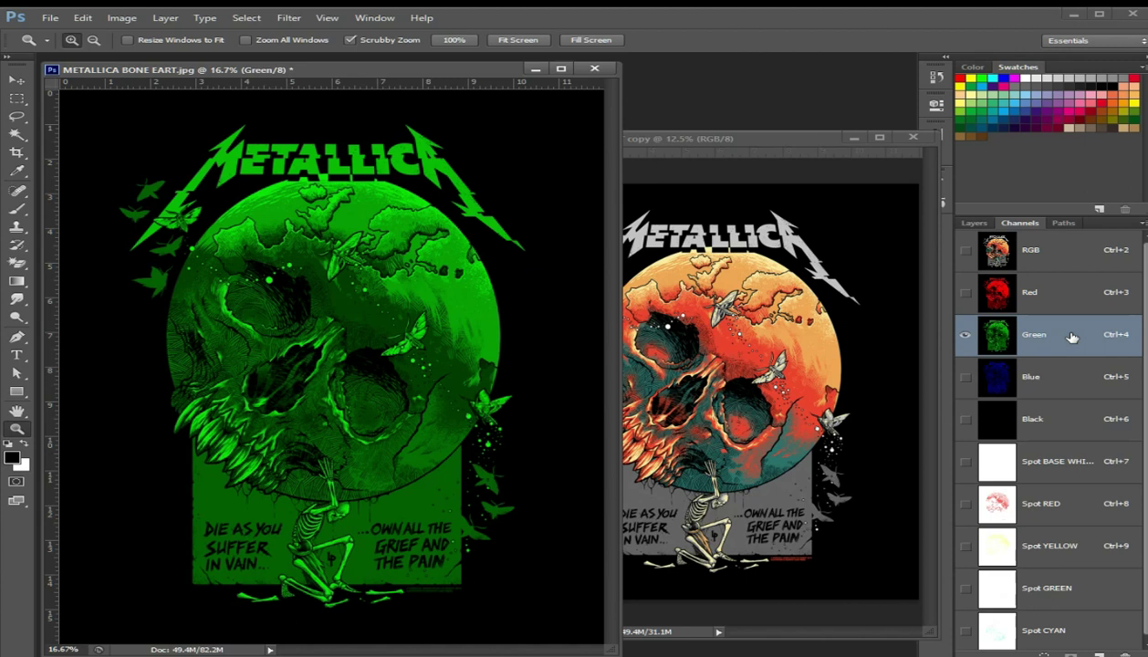
left_click(1075, 292)
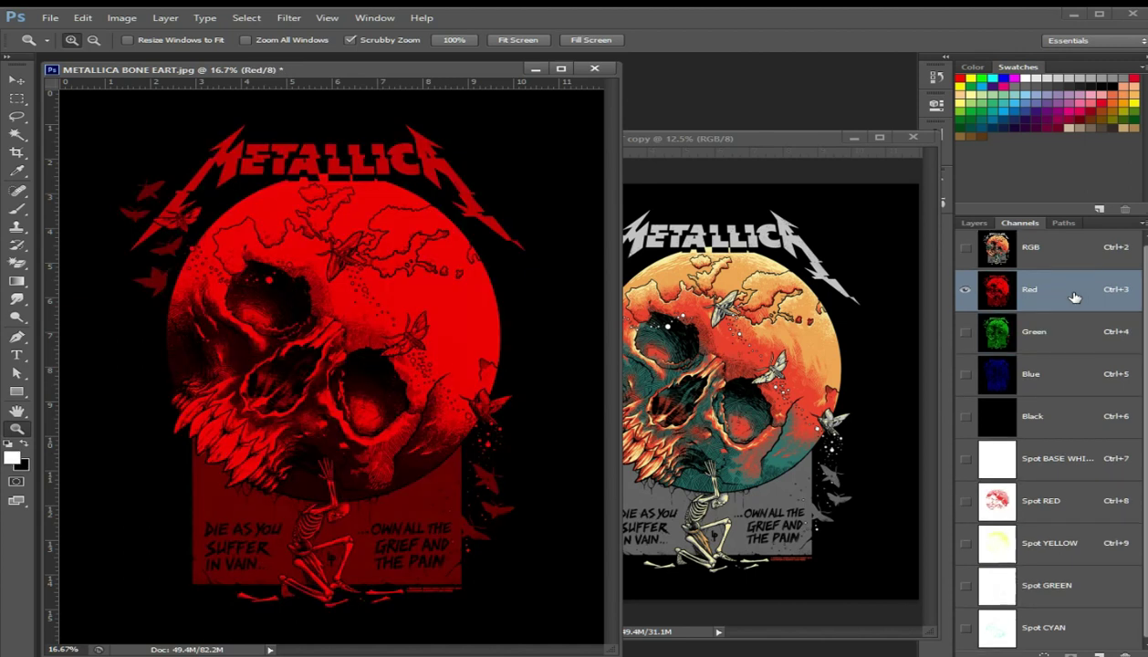
left_click(1068, 338)
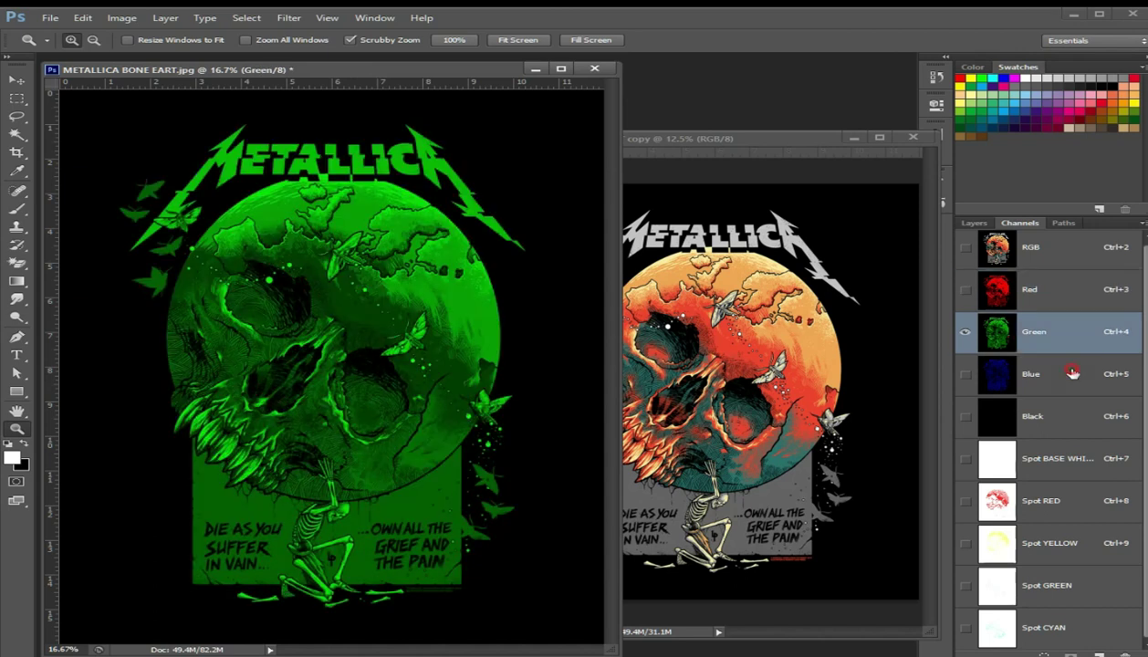
left_click(1054, 367)
left_click(1054, 266)
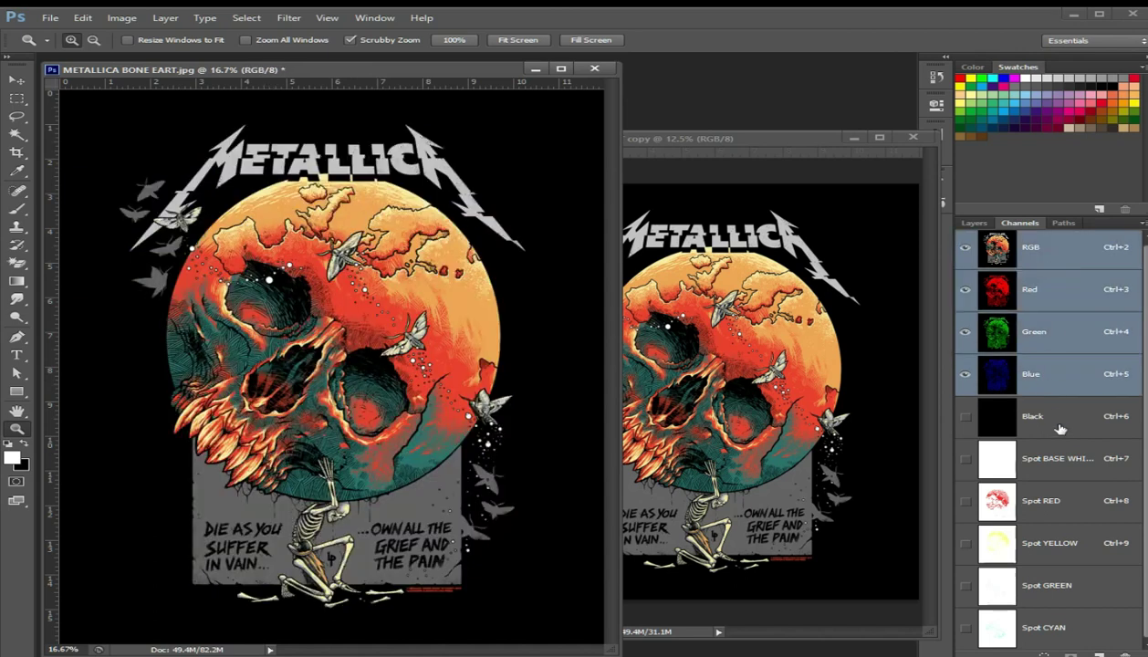
Show the Black, BASE WHITE, RED and YELLOW plates together and open Levels on Spot YELLOW.
left_click(1045, 421)
left_click(966, 461)
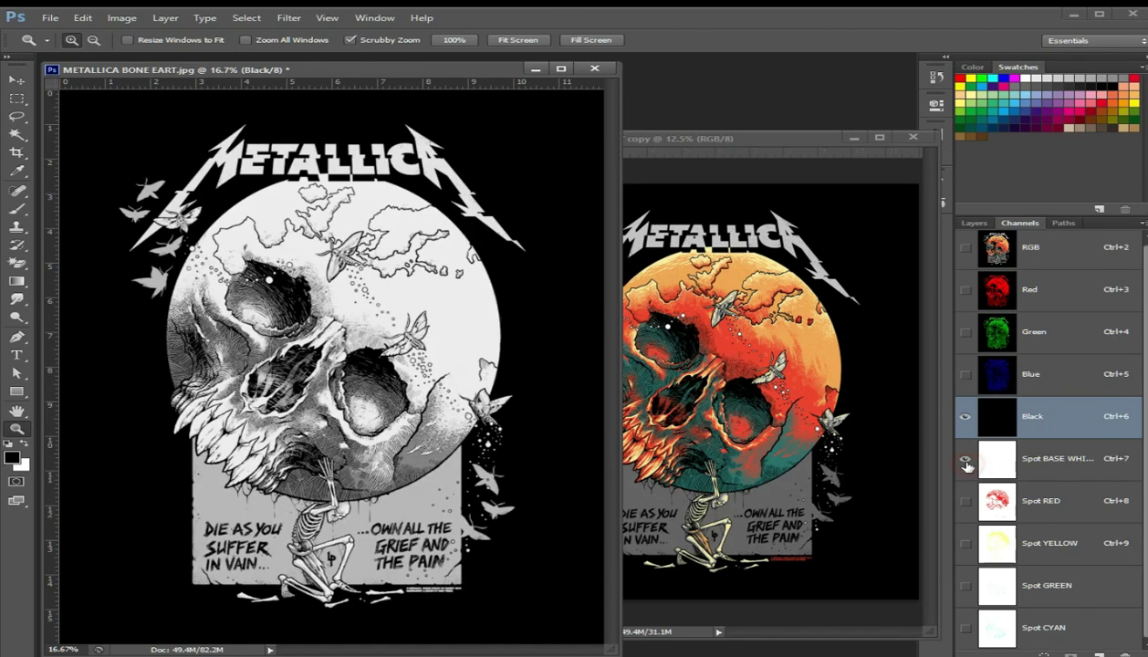
left_click(964, 503)
left_click(966, 545)
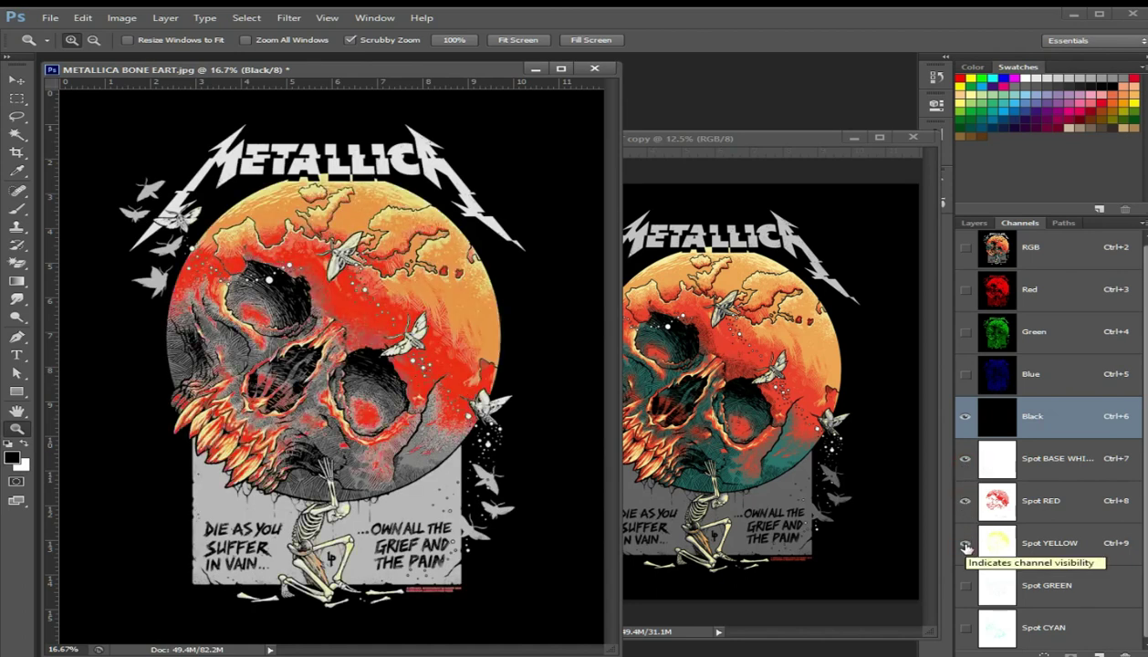
left_click(1073, 512)
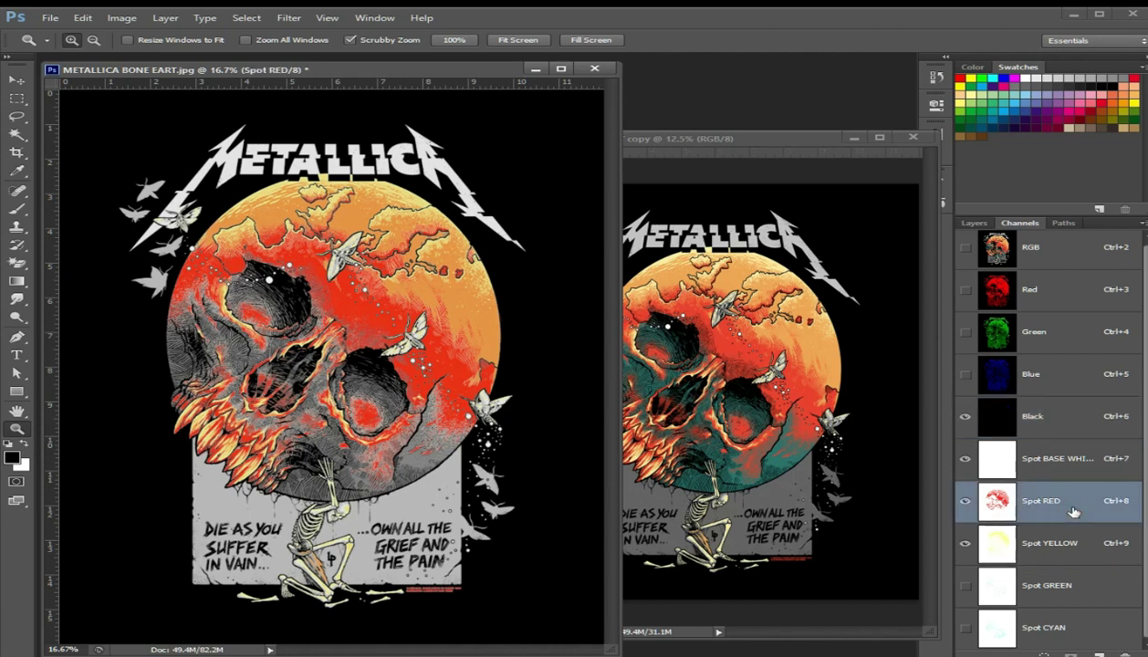
left_click(1084, 556)
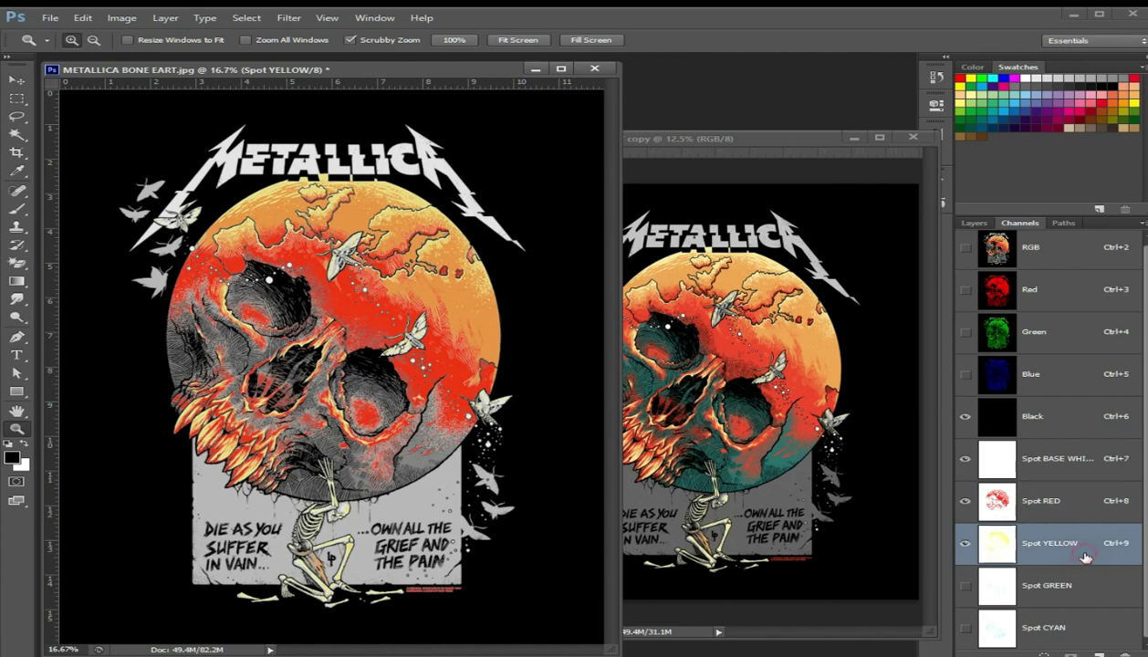
key("ctrl+l")
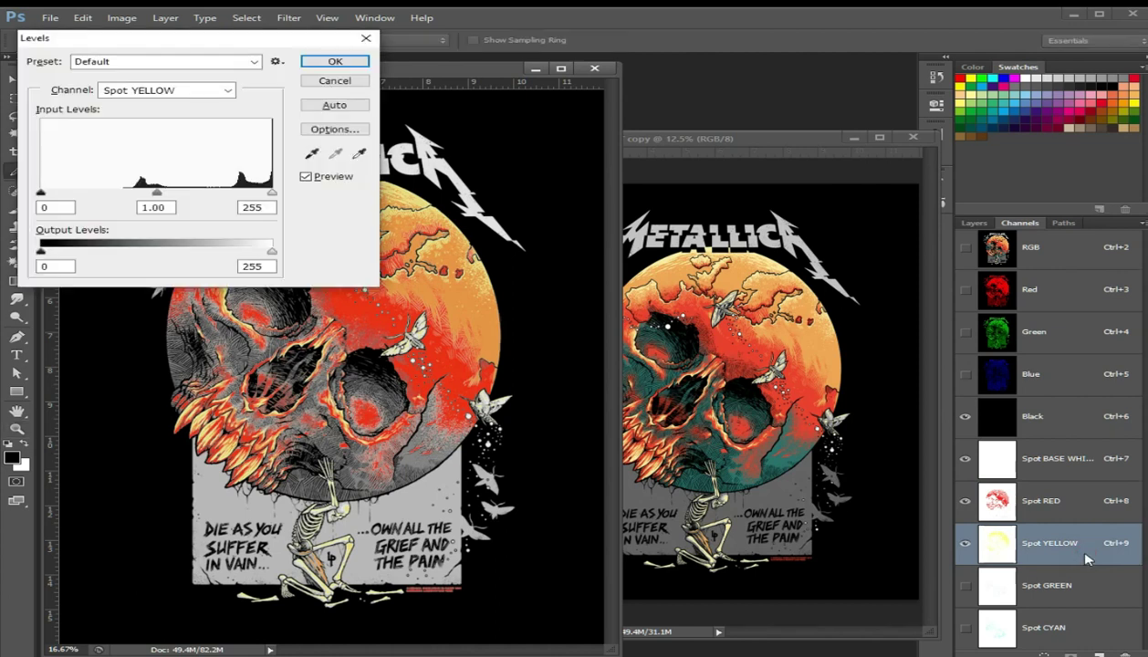
Apply Levels of 32 / 0.85 / 255 to the Spot YELLOW channel.
left_click_drag(174, 43, 551, 21)
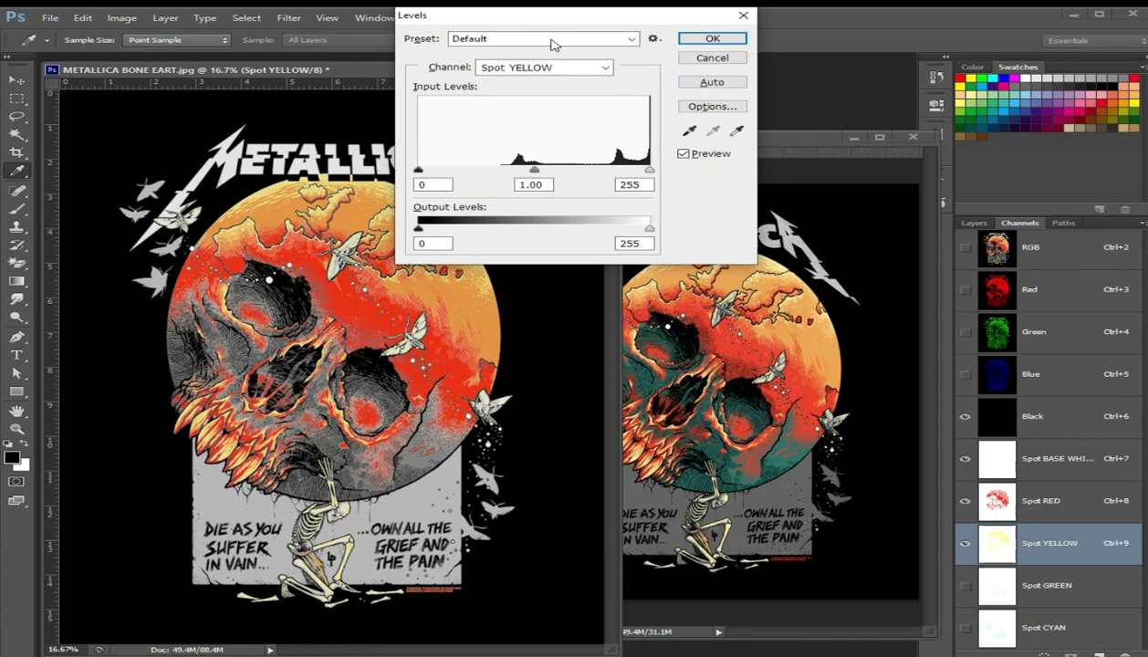
mouse_move(605, 18)
left_mouse_down()
mouse_move(573, 15)
mouse_move(595, 22)
left_mouse_up()
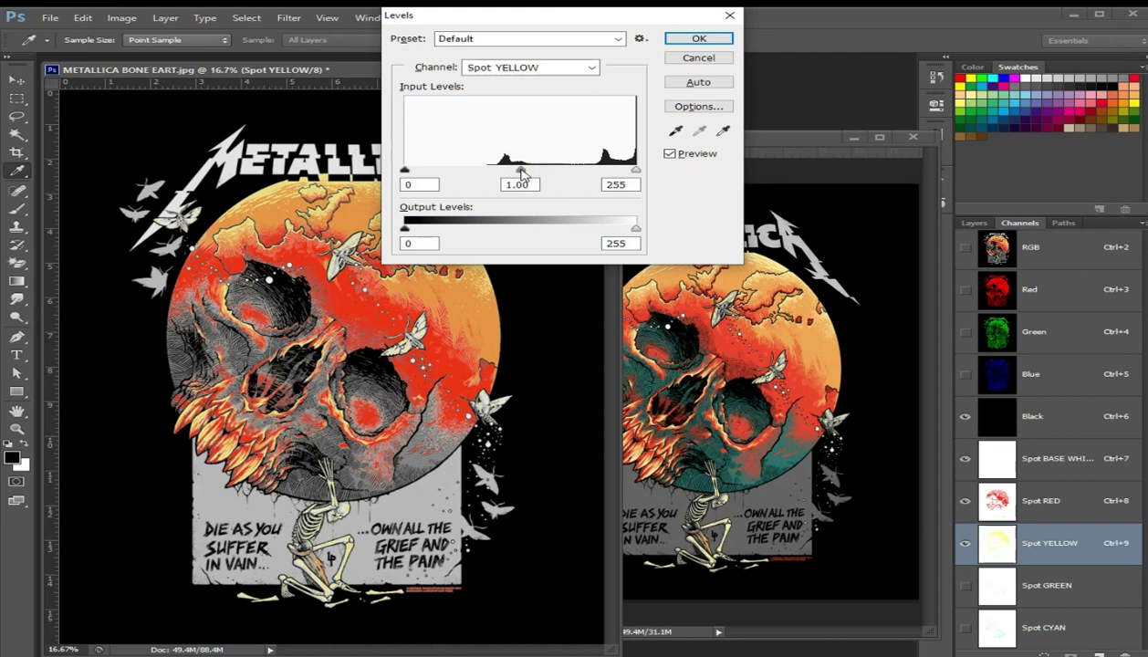
left_click_drag(521, 172, 527, 176)
left_click_drag(406, 173, 429, 178)
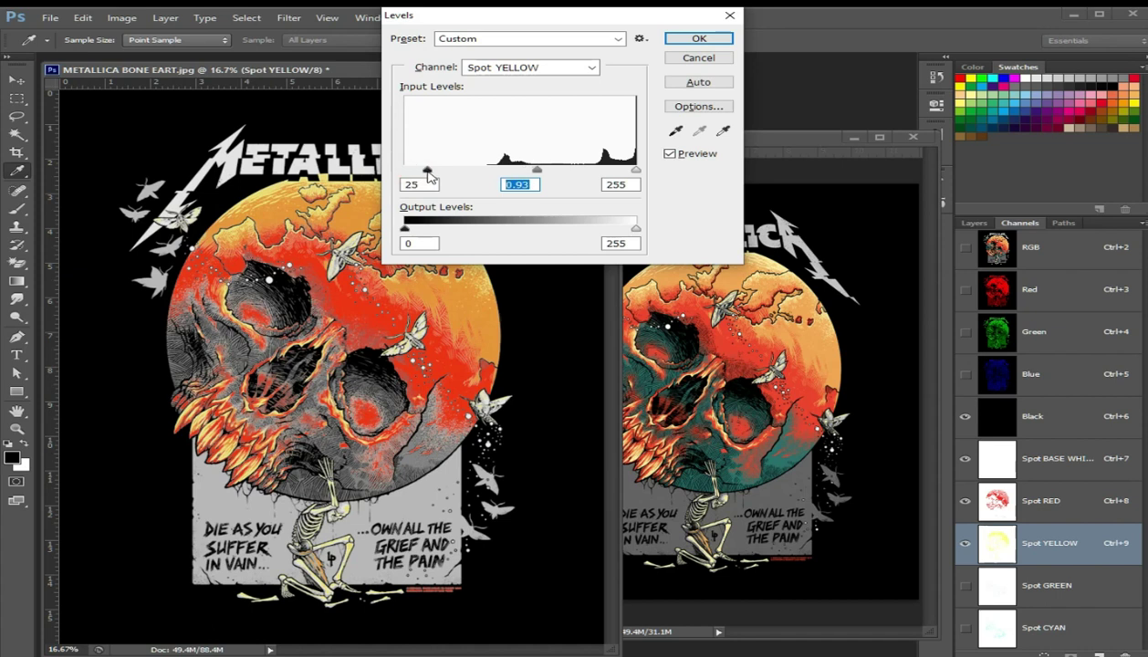
left_click(429, 174)
left_click_drag(538, 174, 548, 175)
left_click_drag(428, 173, 434, 174)
left_click(698, 38)
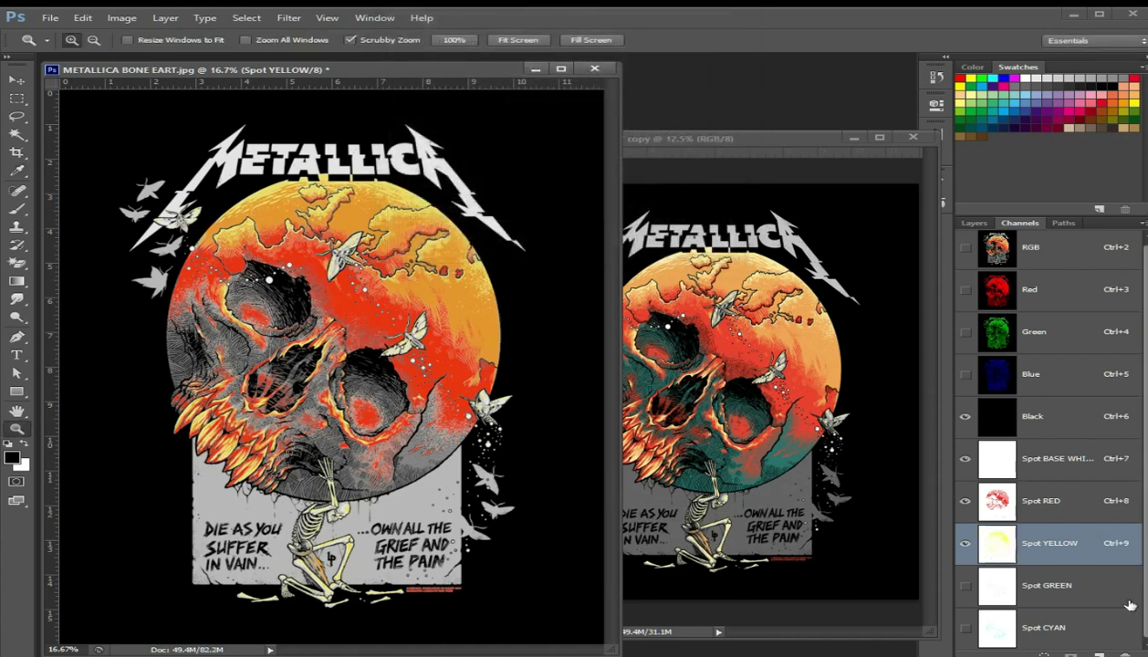
left_click(1080, 508)
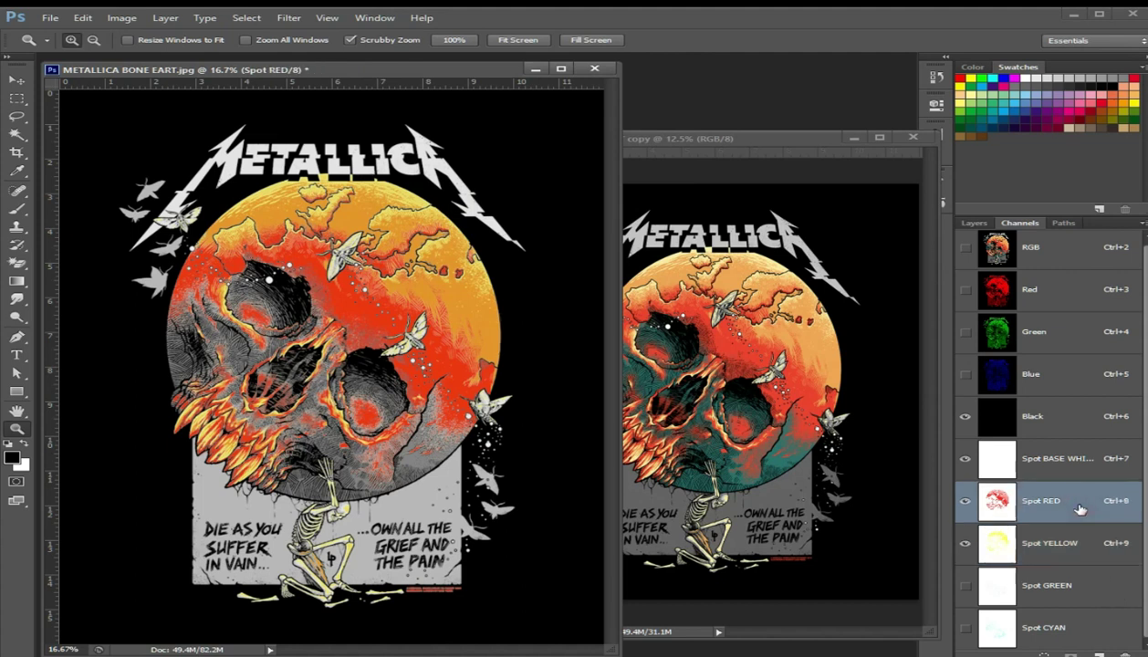
Apply Levels of 21 / 1.06 / 255 to the Spot RED channel.
key("ctrl+l")
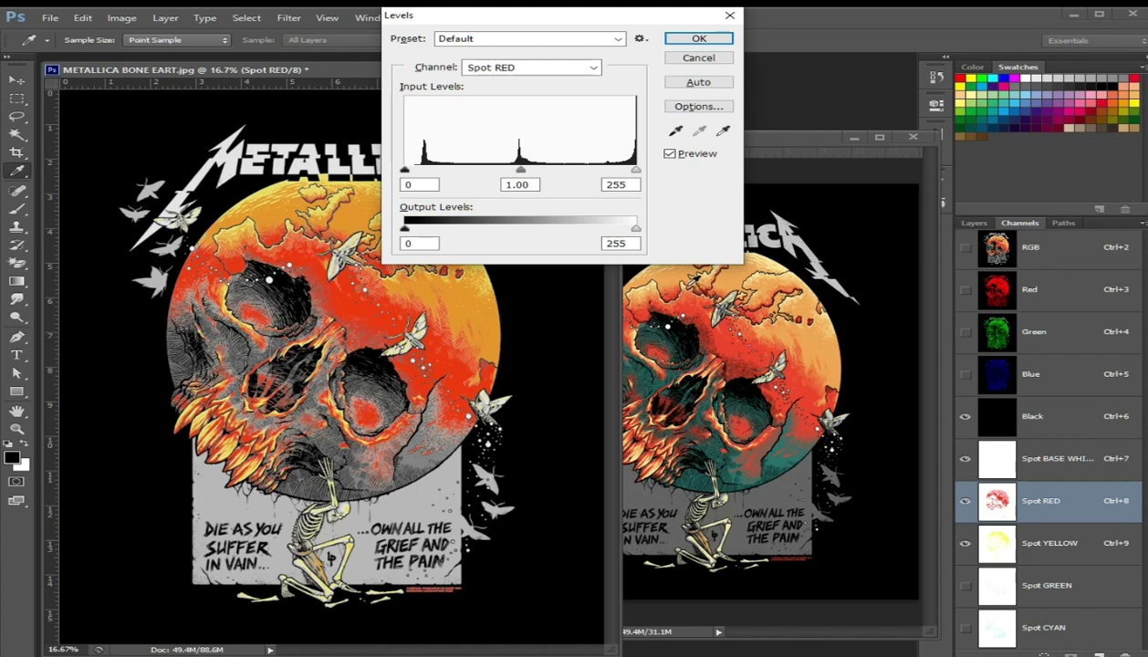
left_click_drag(521, 172, 512, 174)
left_click_drag(405, 170, 424, 174)
left_click_drag(521, 170, 525, 176)
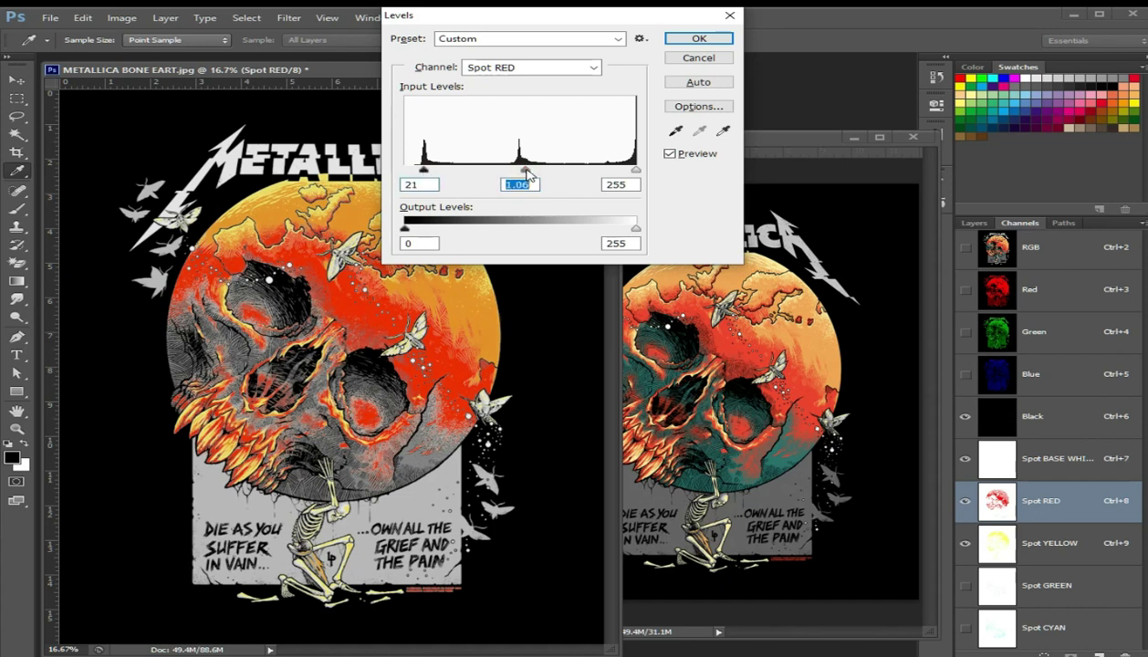
left_click(698, 38)
key("z")
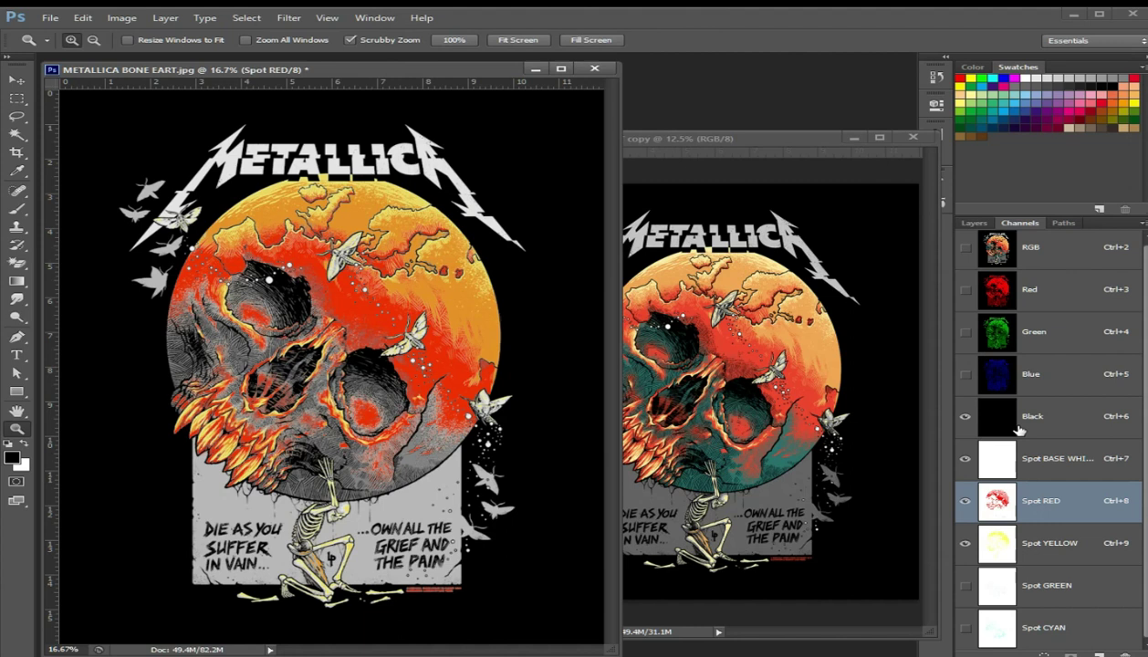
Open Levels on Spot GREEN and roughly raise its black input and adjust midtones.
left_click(1086, 587)
key("ctrl+l")
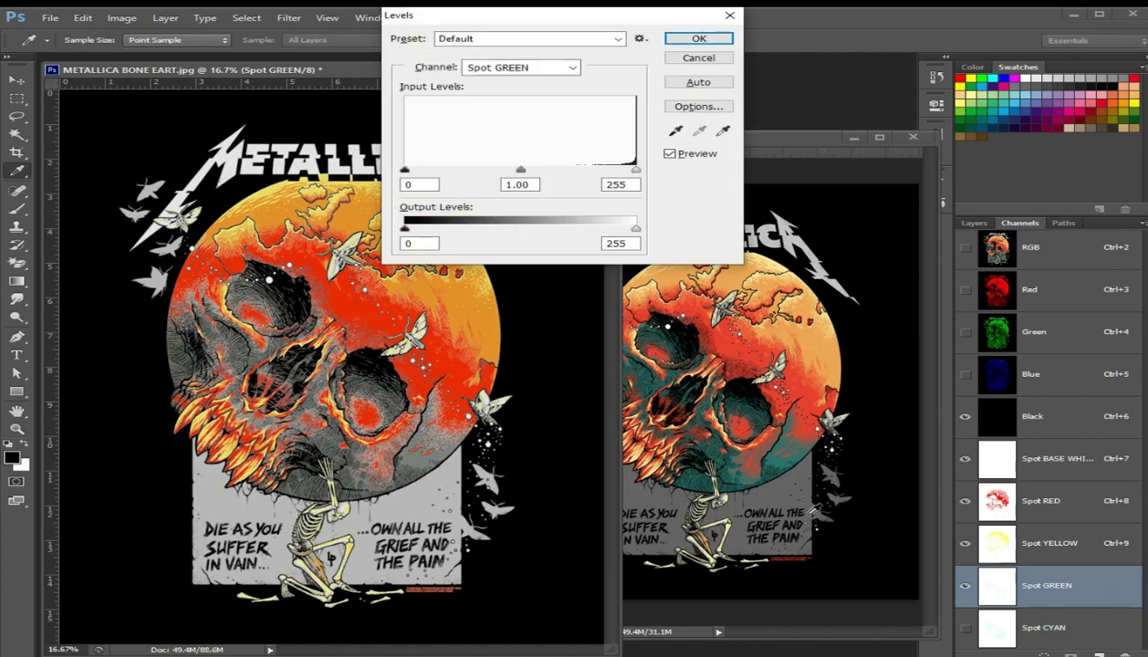
left_click_drag(521, 170, 475, 171)
left_click_drag(404, 171, 558, 180)
left_click(557, 178)
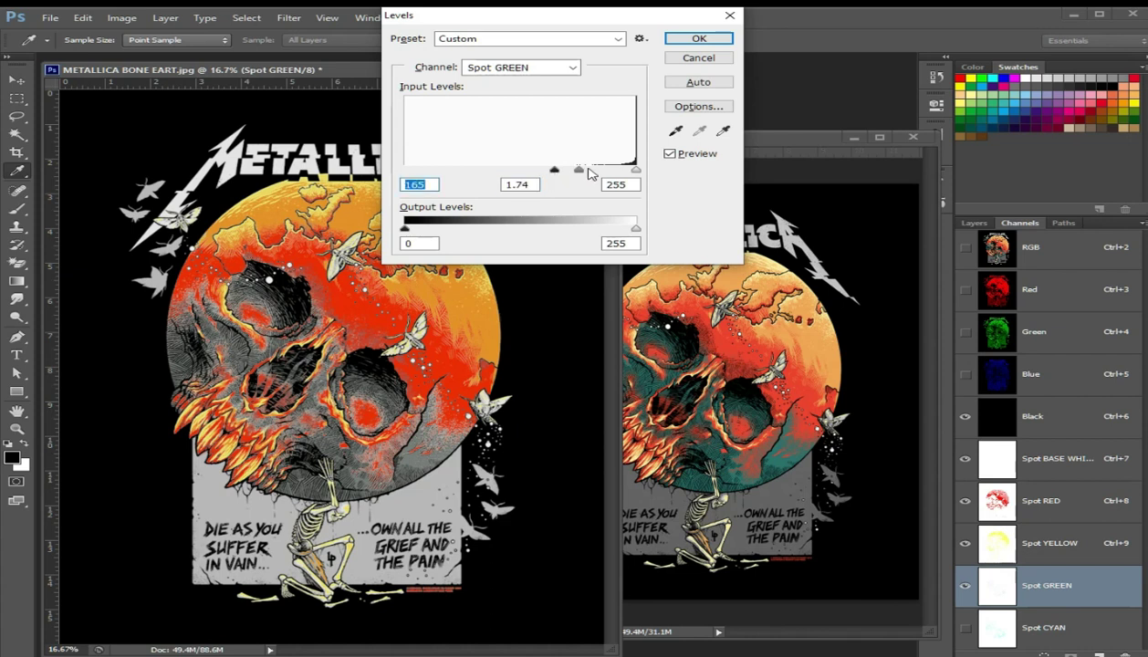
mouse_move(582, 170)
left_mouse_down()
mouse_move(608, 172)
mouse_move(570, 173)
mouse_move(627, 174)
left_mouse_up()
Settle Spot GREEN levels at black input 208 and midtones 0.54, and apply.
left_click(608, 171)
left_click(592, 171)
left_click(626, 173)
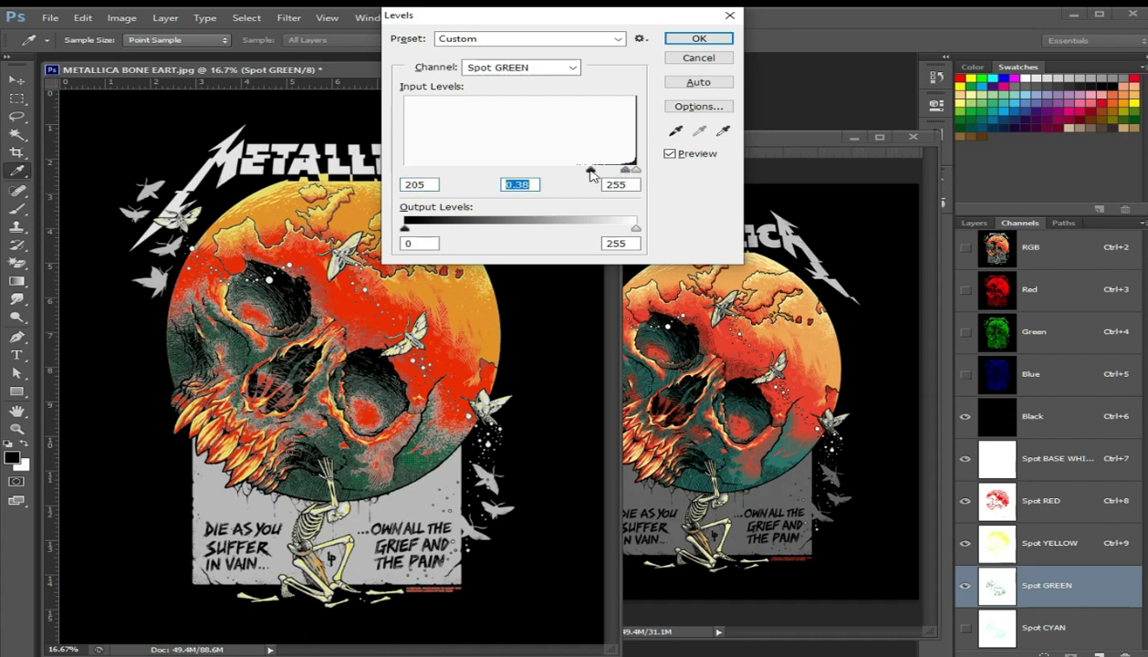
left_click_drag(591, 172, 621, 170)
left_click(594, 171)
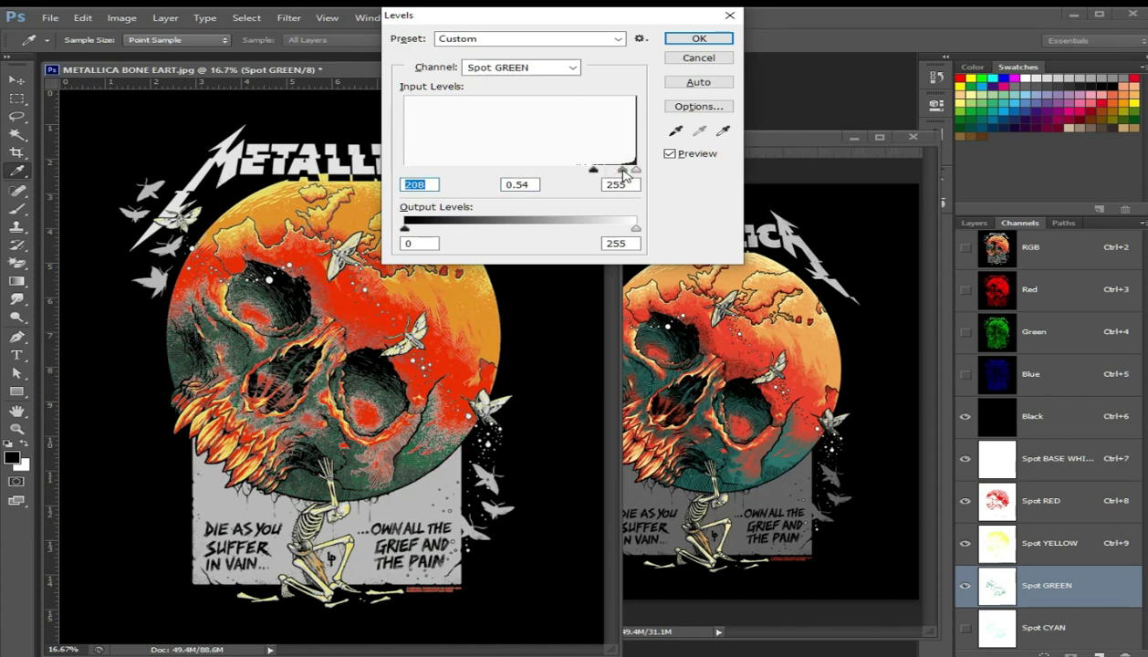
left_click(623, 170)
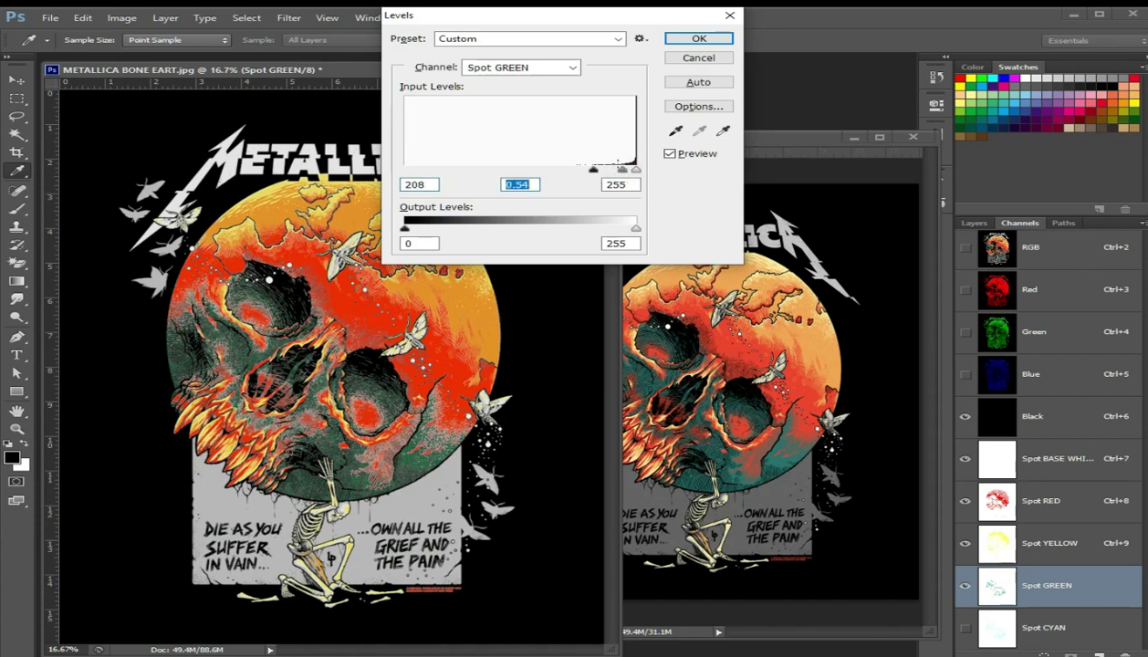
left_click(687, 40)
key("z")
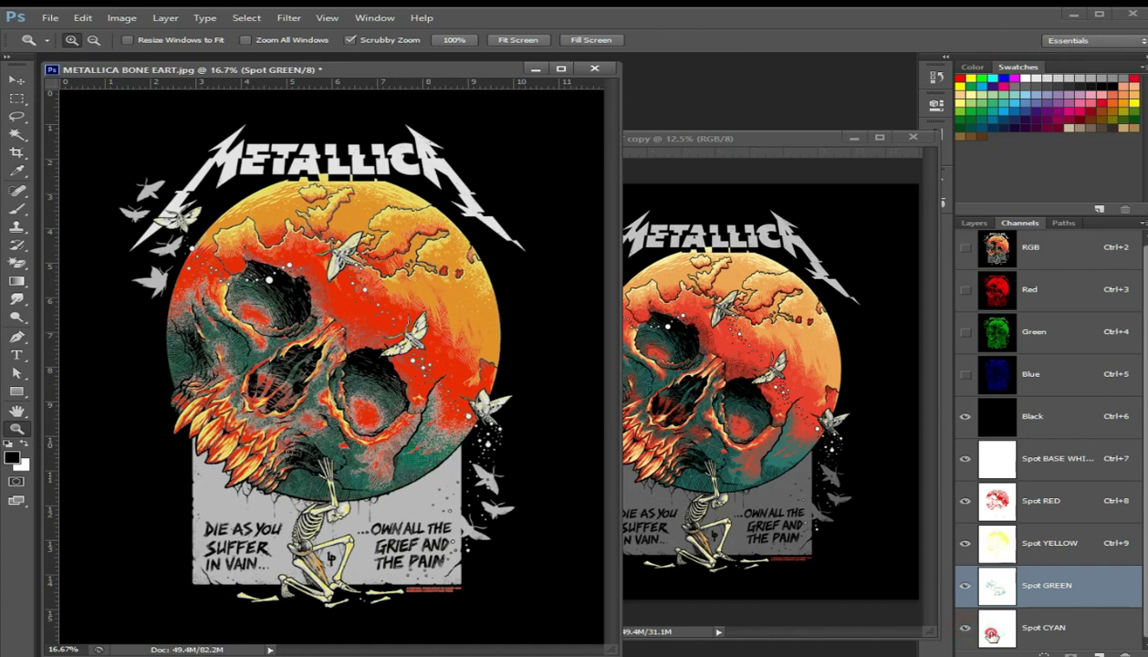
Open Levels on Spot CYAN and raise its black input to 120.
left_click(989, 631)
key("ctrl+l")
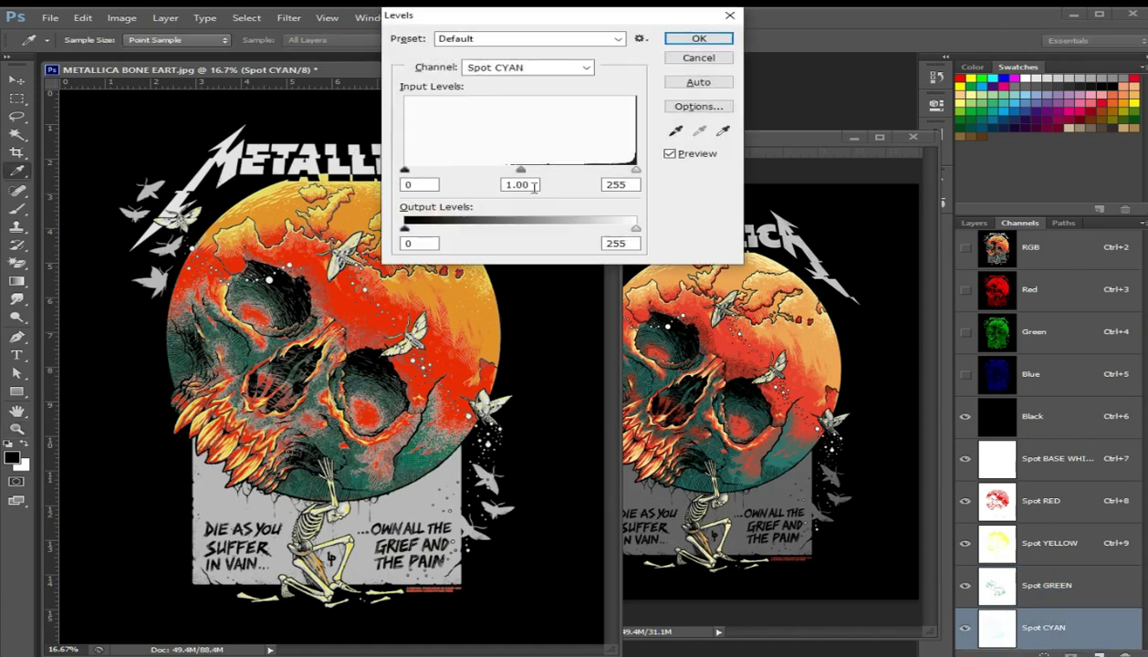
left_click_drag(519, 170, 483, 170)
left_click_drag(481, 173, 468, 171)
left_click_drag(406, 170, 480, 173)
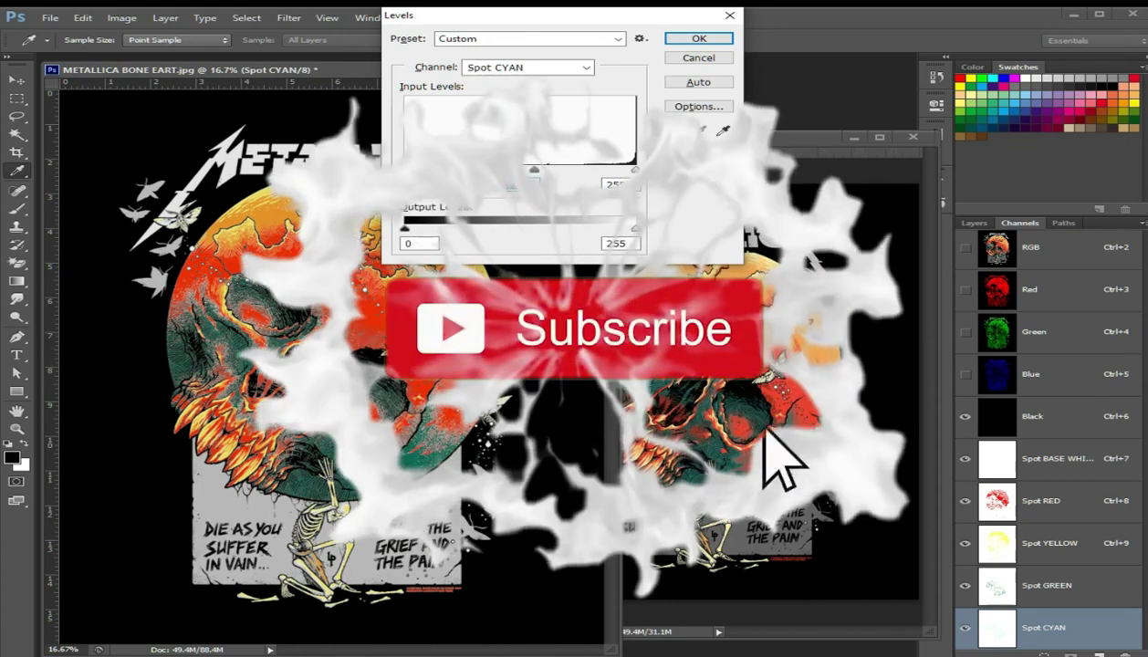
left_click_drag(480, 174, 509, 173)
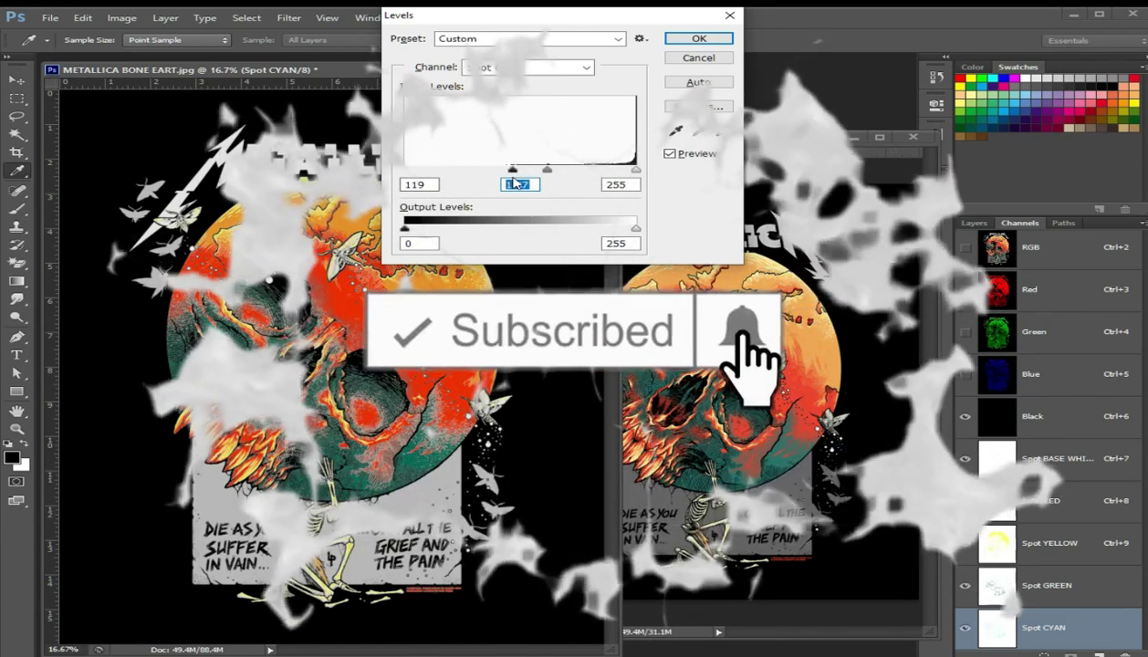
left_click_drag(509, 171, 567, 172)
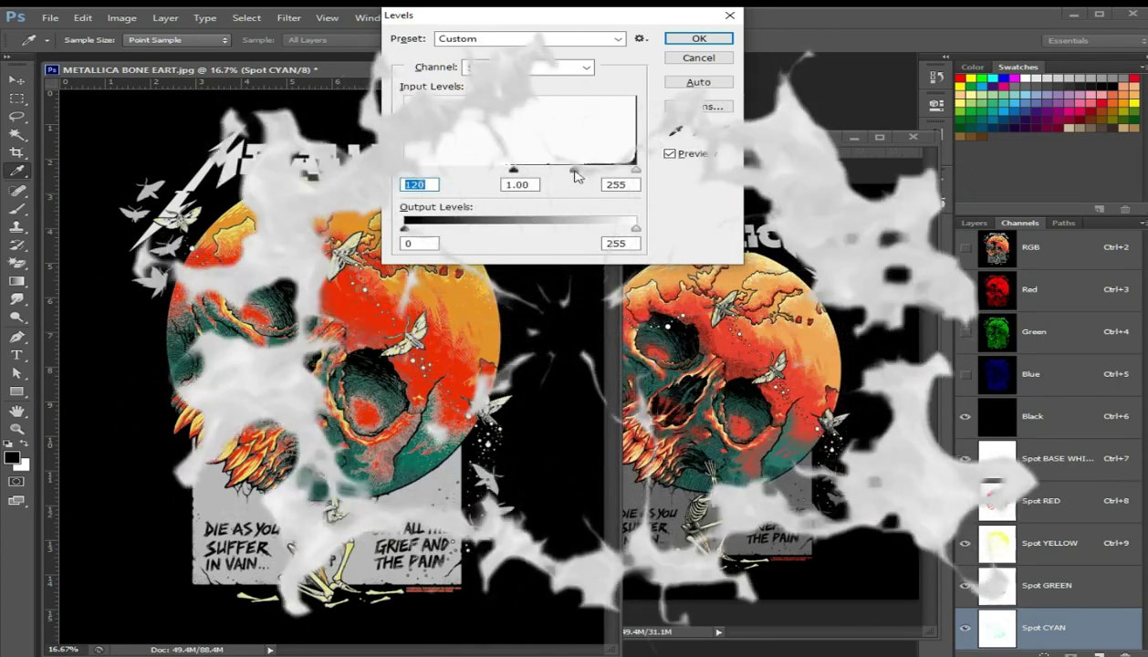
Bring Spot CYAN midtones to 0.50 and apply the 120 / 0.50 / 251 levels.
left_click_drag(566, 171, 575, 171)
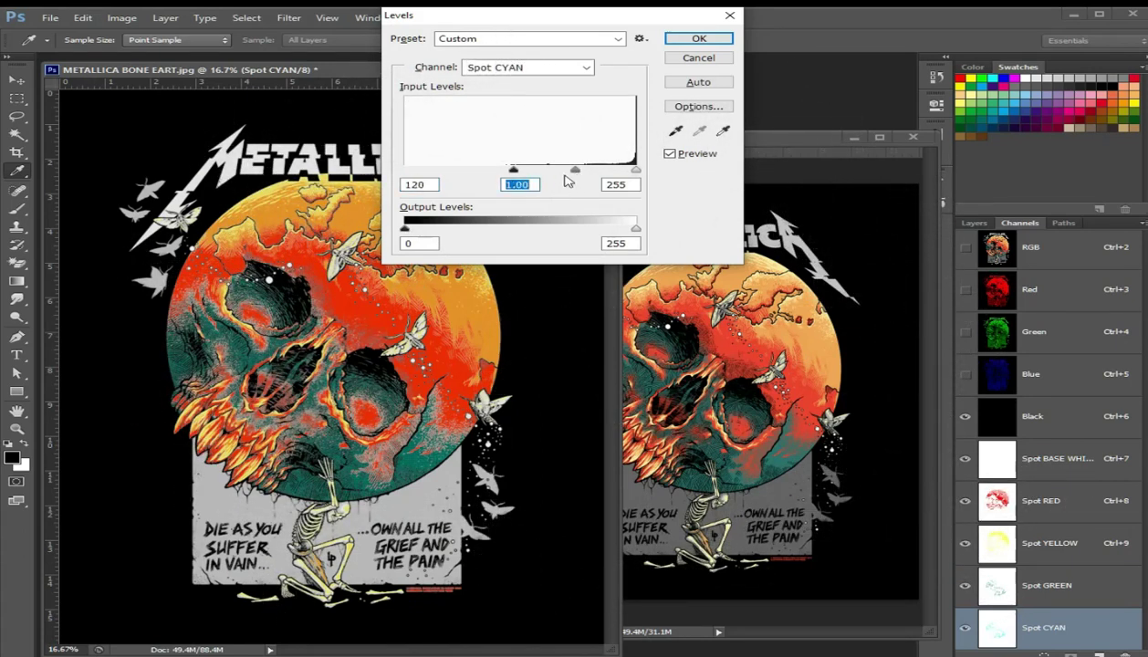
left_click_drag(575, 171, 586, 171)
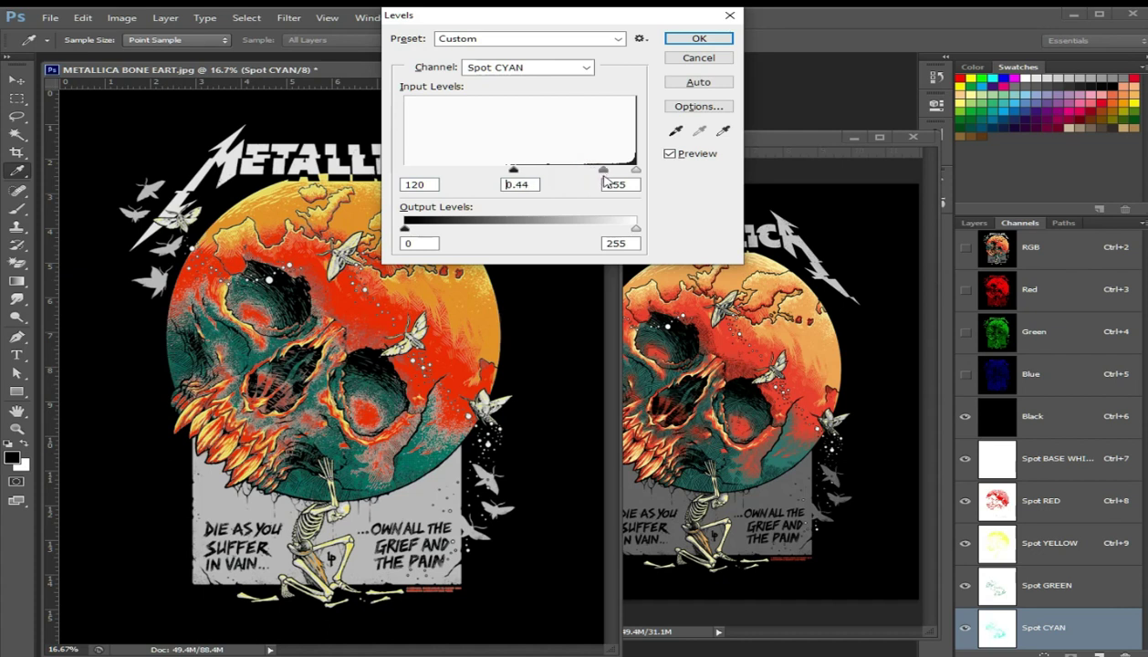
left_click_drag(603, 170, 633, 174)
left_click_drag(602, 171, 597, 170)
left_click(596, 173)
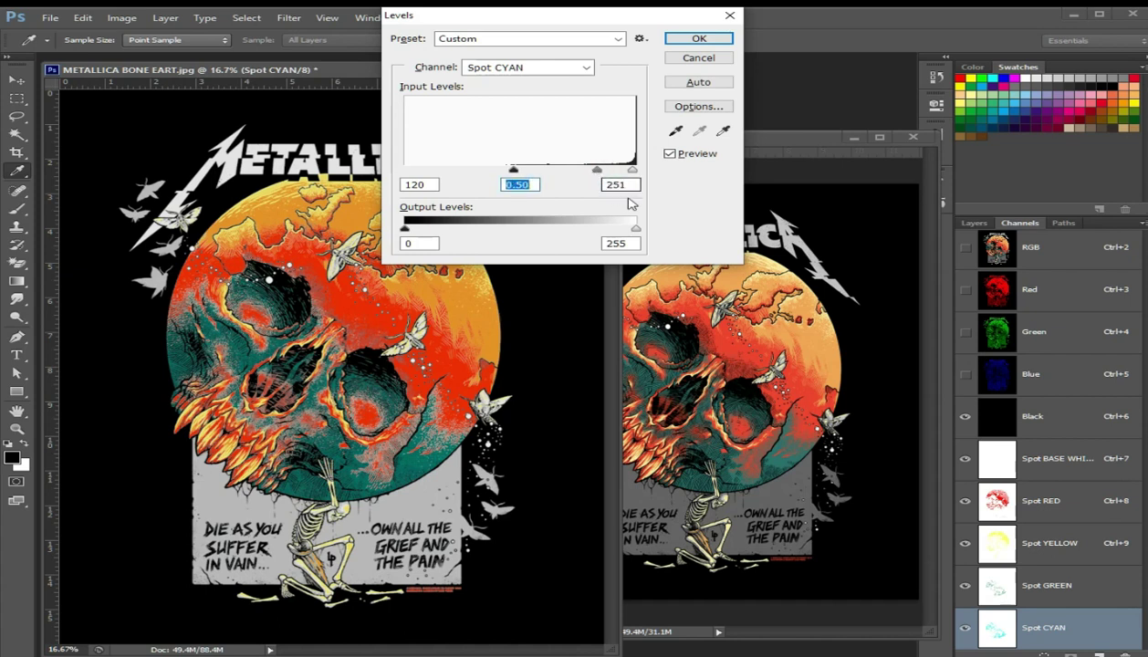
left_click(699, 38)
key("z")
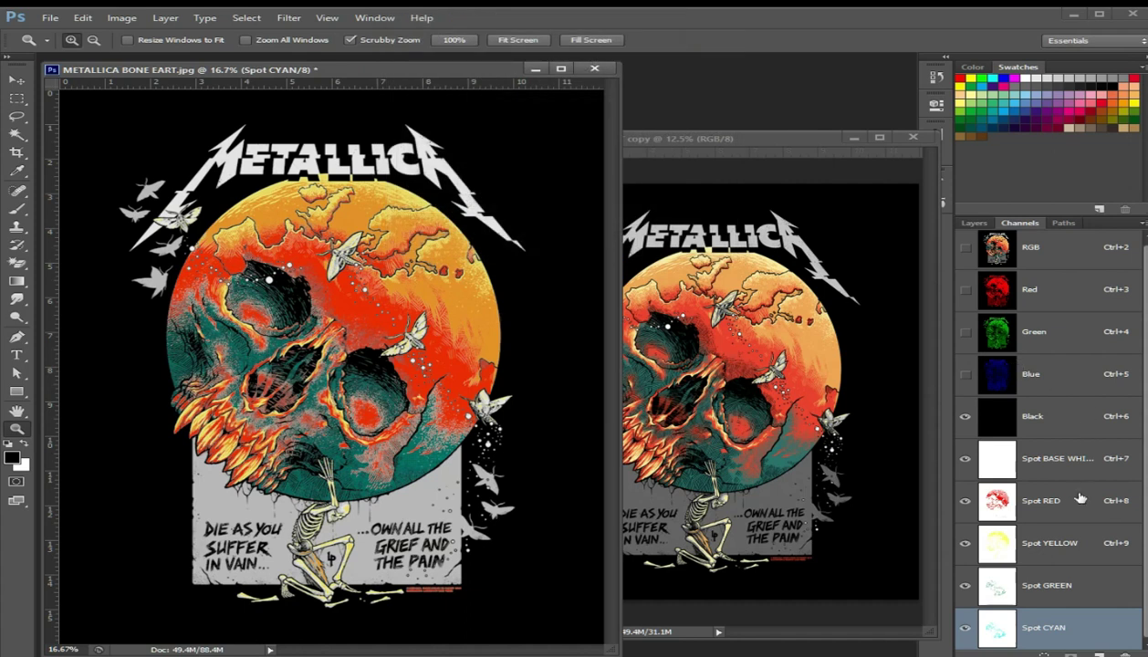
left_click(1060, 471)
Apply Levels of 12 / 1.49 / 225 to the Spot BASE WHITE channel.
key("ctrl+l")
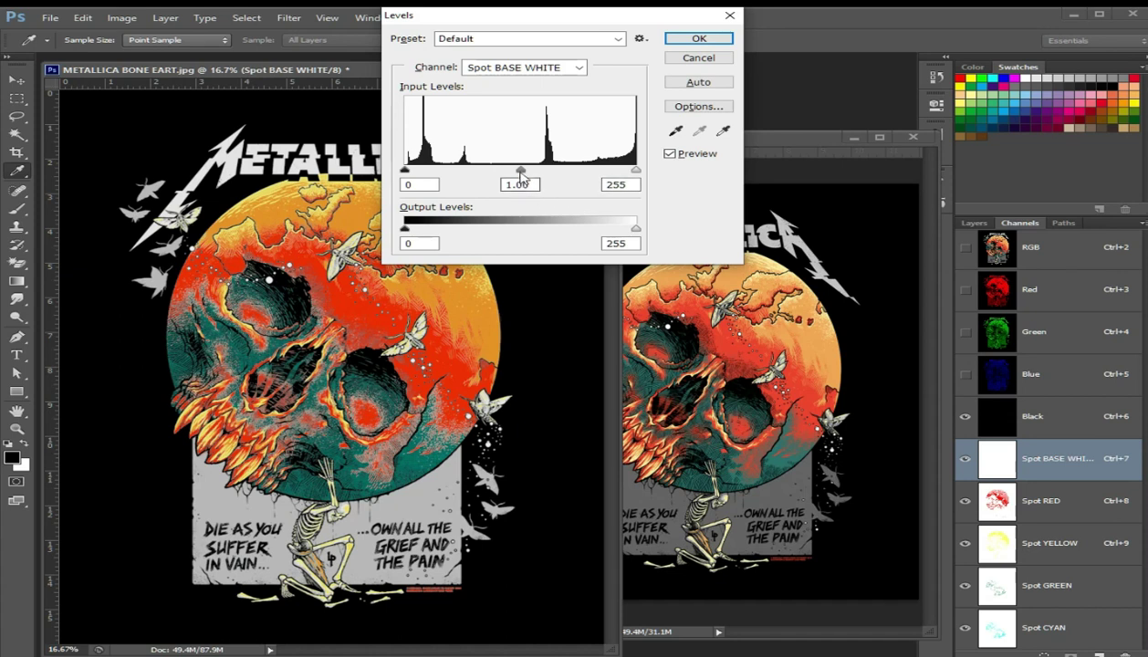
left_click_drag(519, 171, 504, 173)
left_click_drag(408, 173, 426, 172)
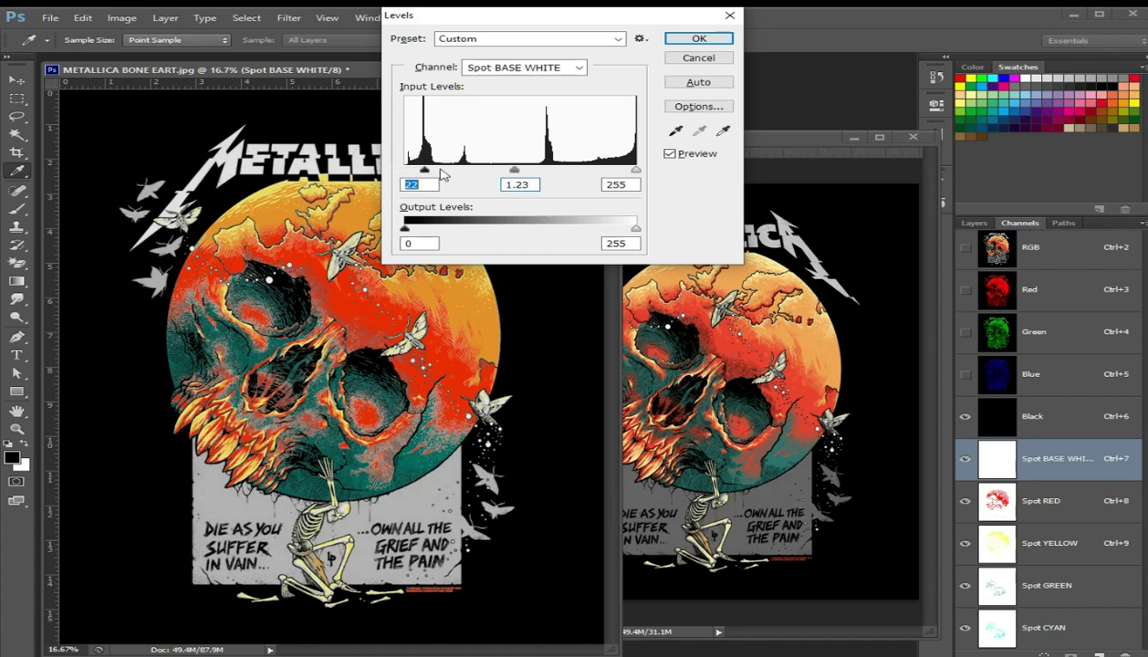
left_click_drag(515, 173, 496, 174)
left_click_drag(426, 172, 421, 172)
left_click(421, 173)
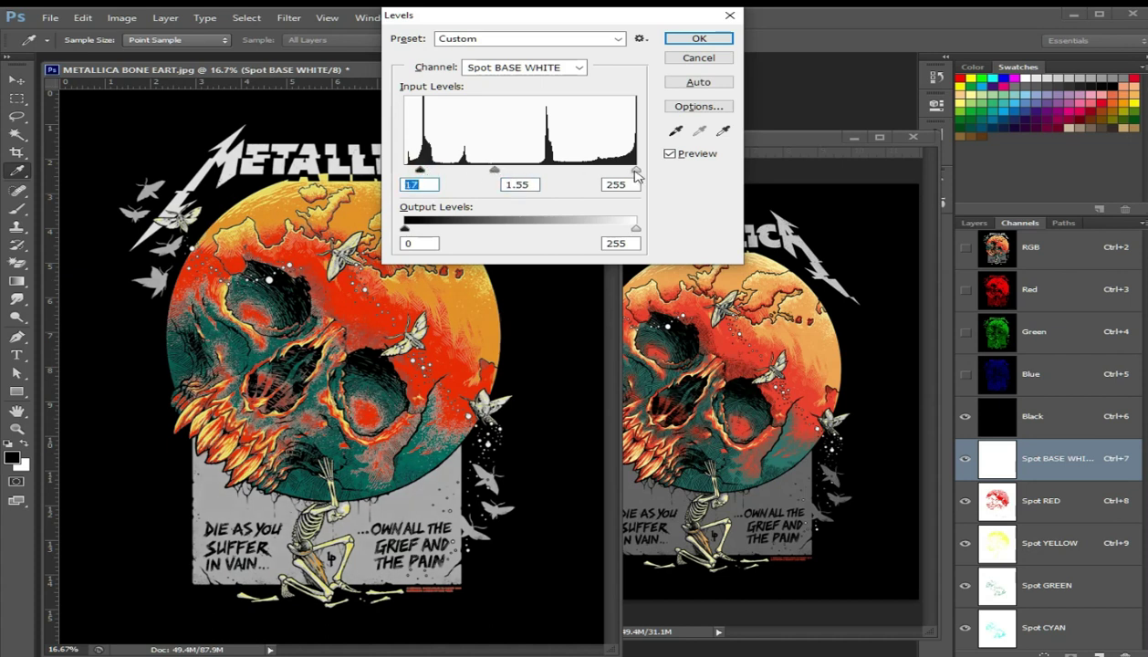
left_click_drag(636, 172, 609, 174)
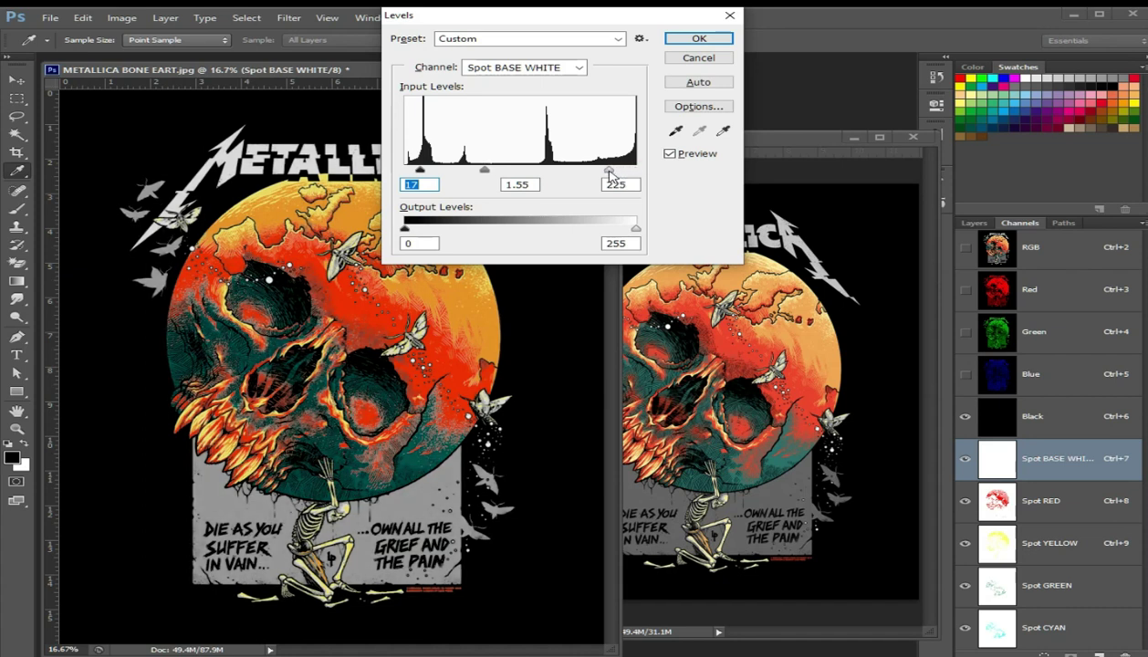
left_click_drag(485, 171, 491, 173)
left_click_drag(421, 173, 415, 172)
left_click_drag(488, 171, 486, 172)
key("Tab")
left_click(691, 41)
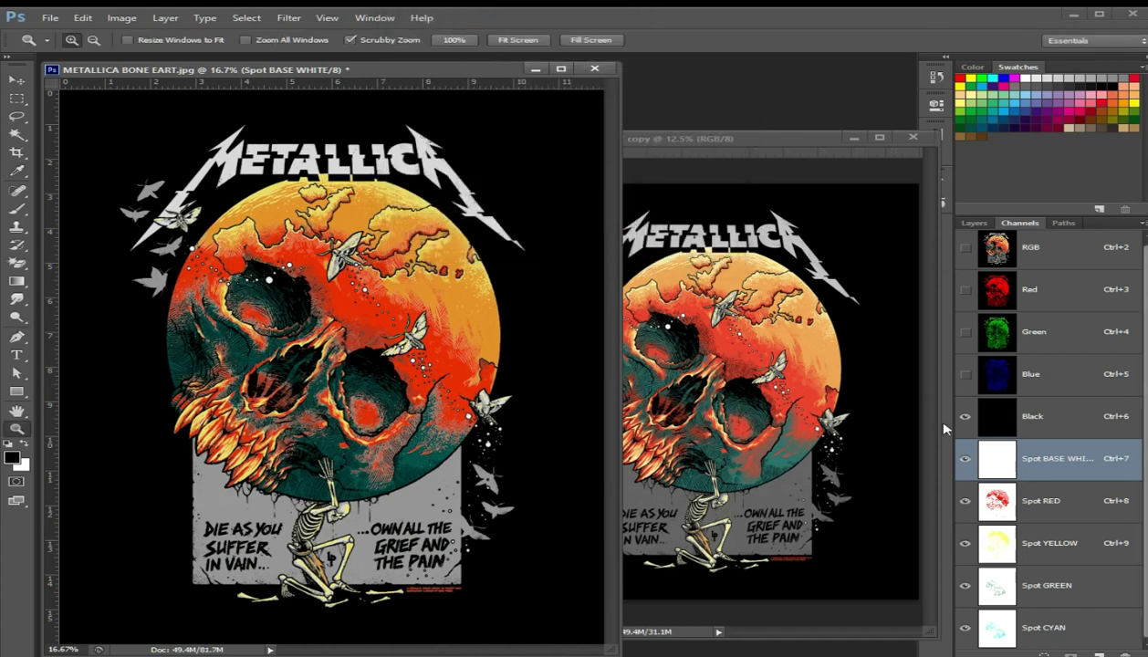
Close the reference copy and dock Metallica Bone Eart.jpg as a tab.
left_click(737, 172)
left_click(859, 133)
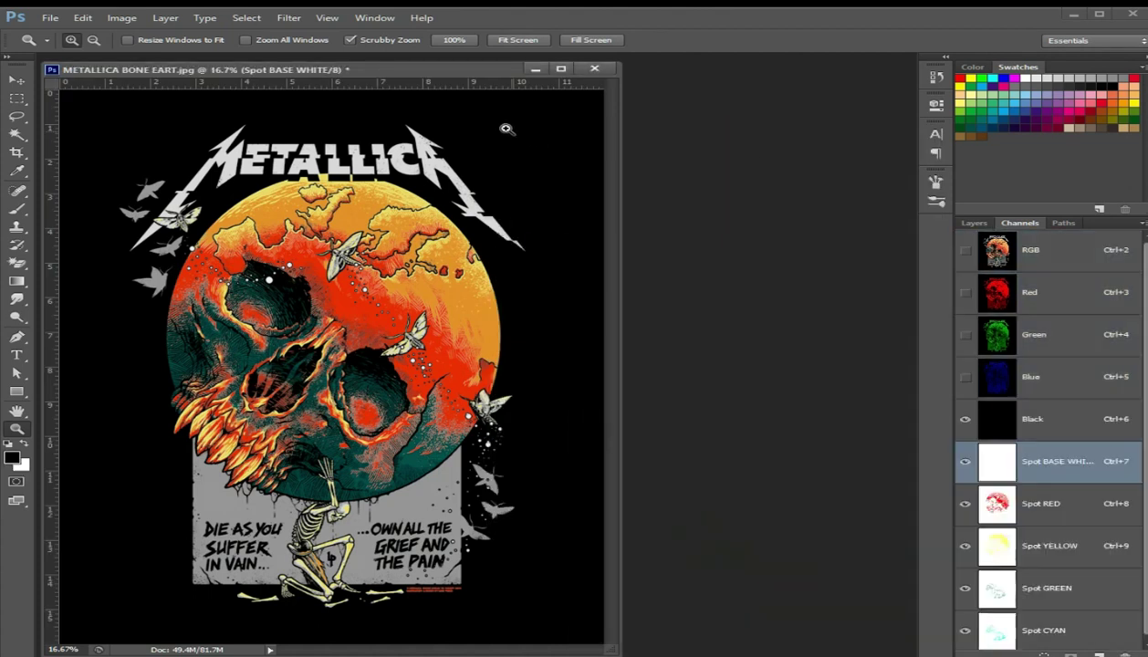
left_click_drag(486, 72, 484, 61)
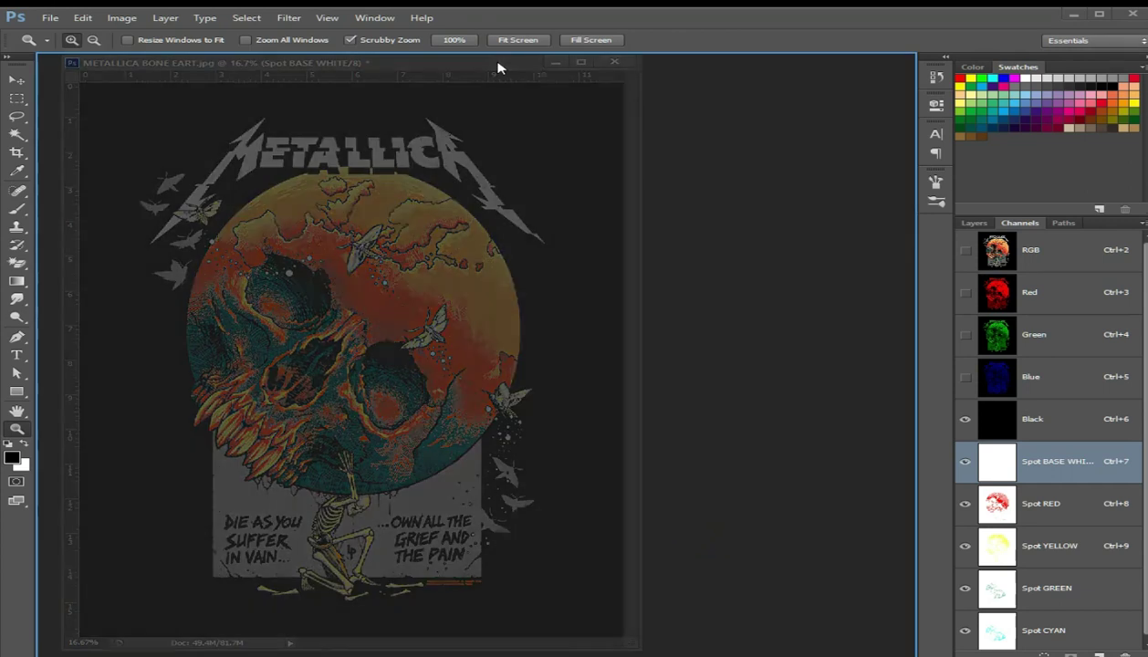
left_click_drag(478, 63, 497, 67)
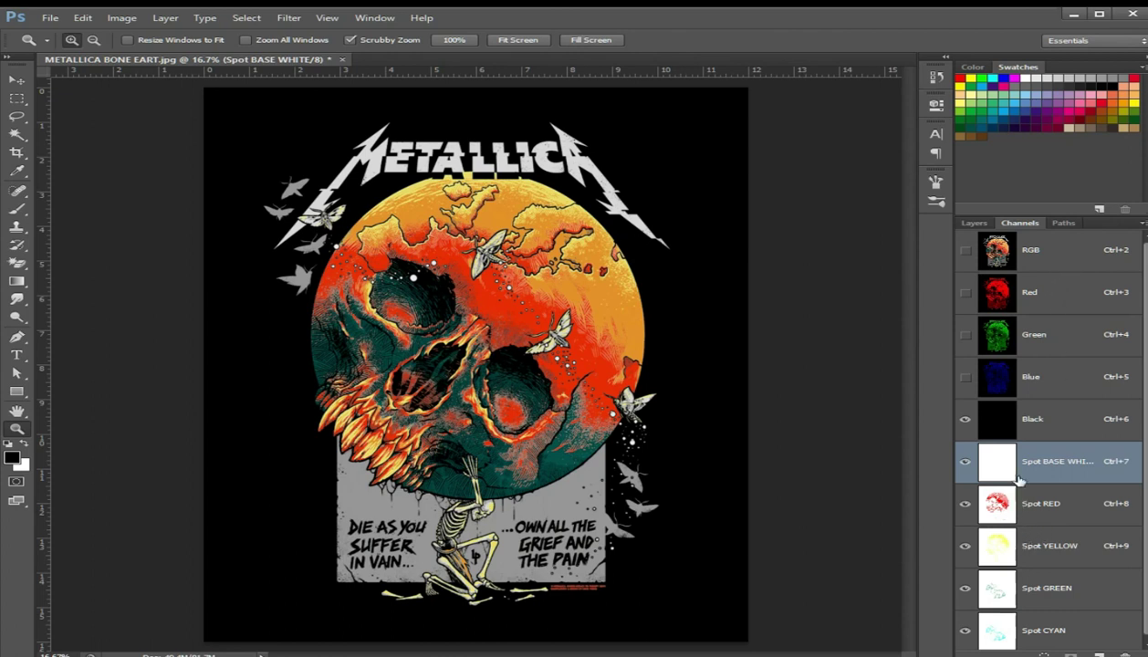
Hide the Spot CYAN, GREEN, YELLOW, RED and BASE WHITE channels.
left_click(969, 635)
left_click(966, 575)
left_click(964, 546)
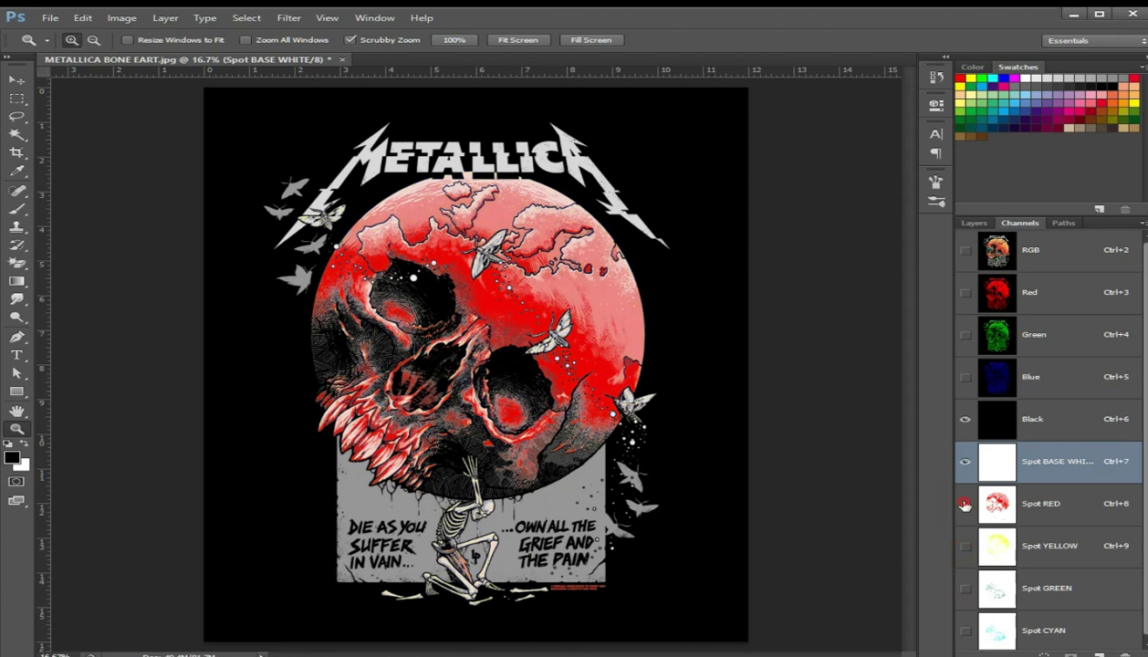
left_click(965, 504)
left_click(964, 466)
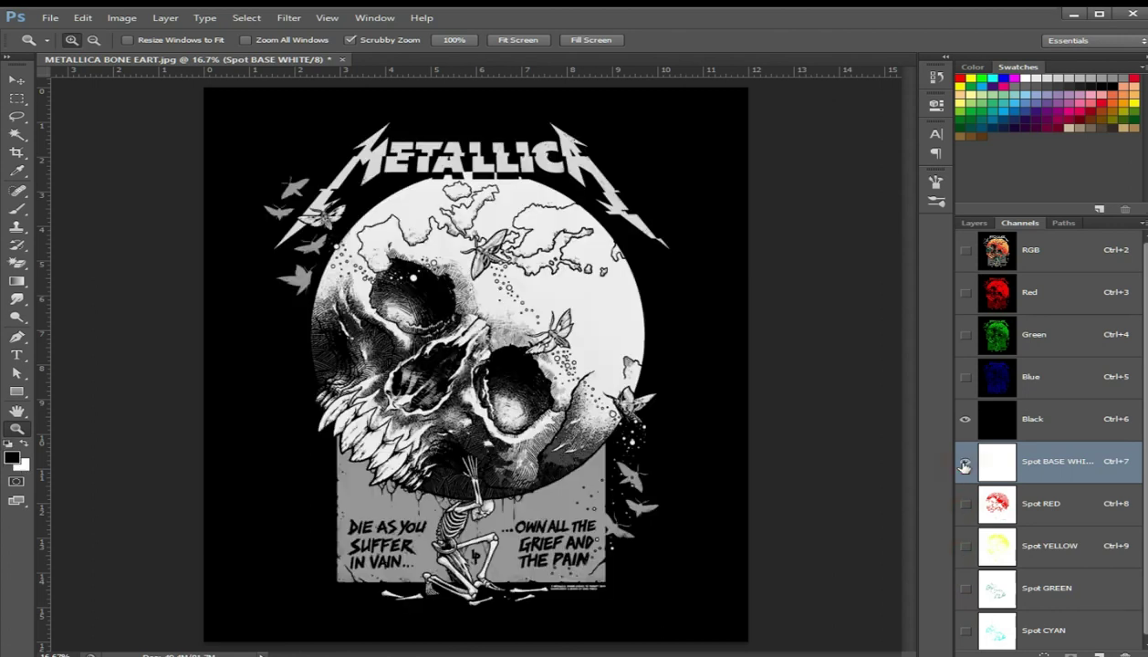
Restore BASE WHITE, then preview Spot RED, YELLOW, GREEN and CYAN one at a time.
left_click(964, 466)
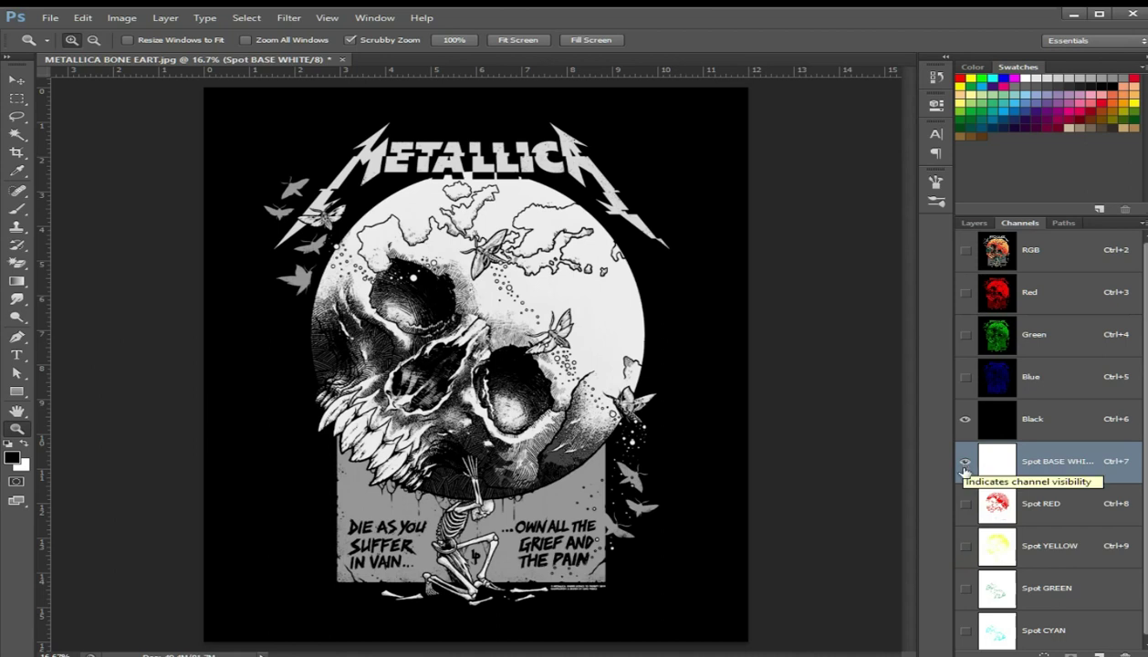
left_click(965, 505)
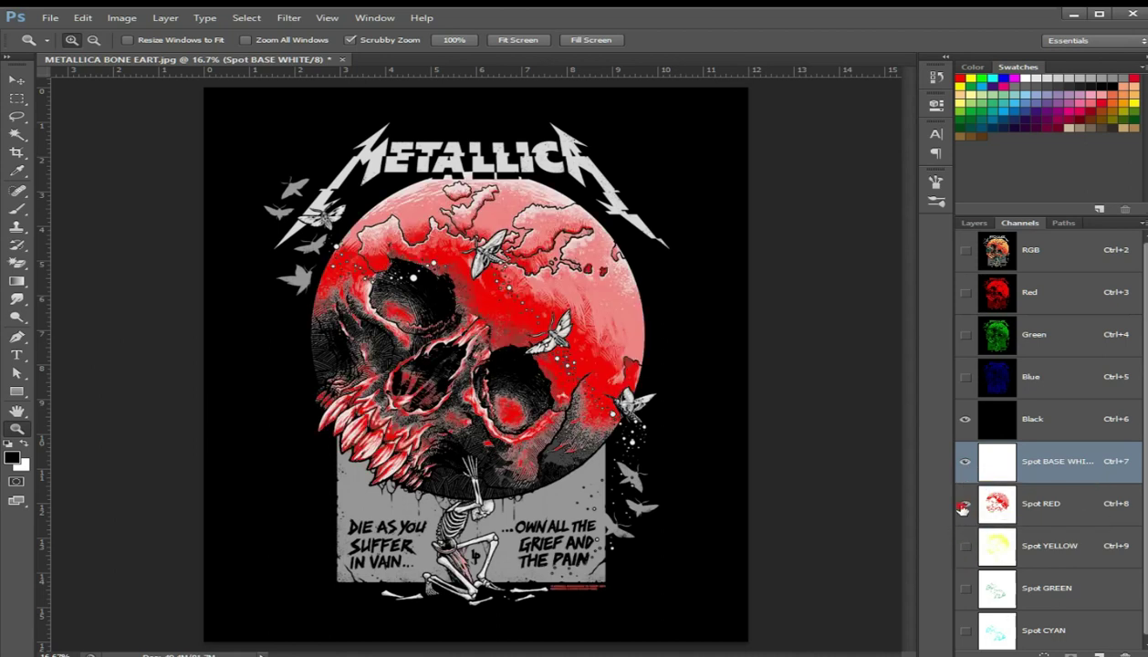
left_click(965, 506)
left_click(964, 547)
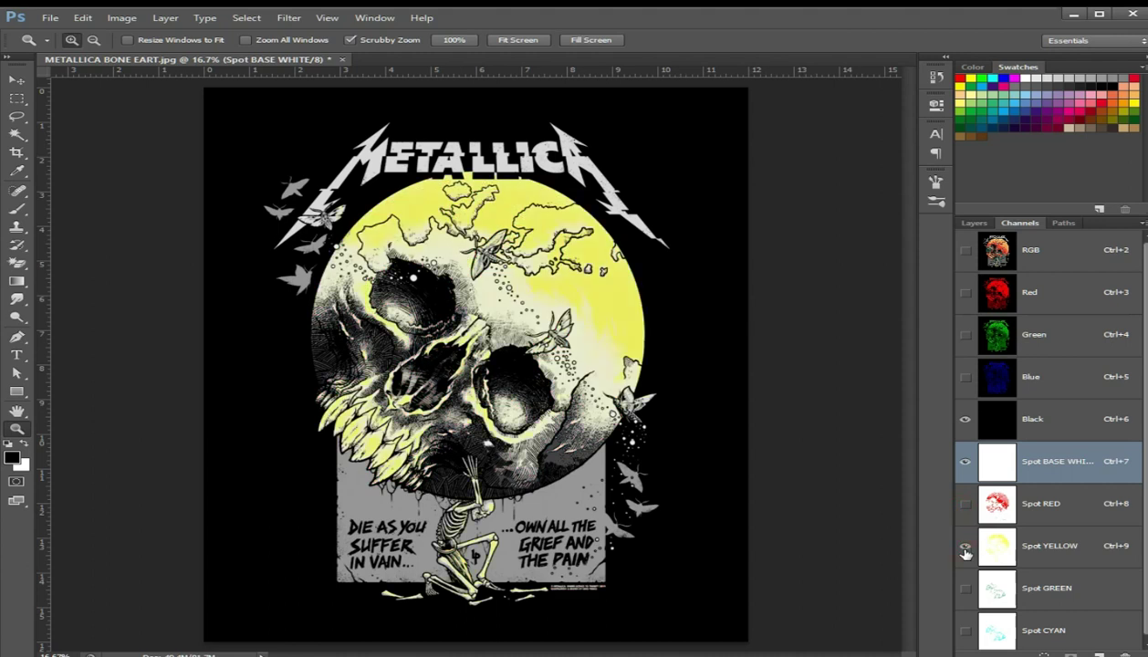
left_click(965, 547)
left_click(965, 589)
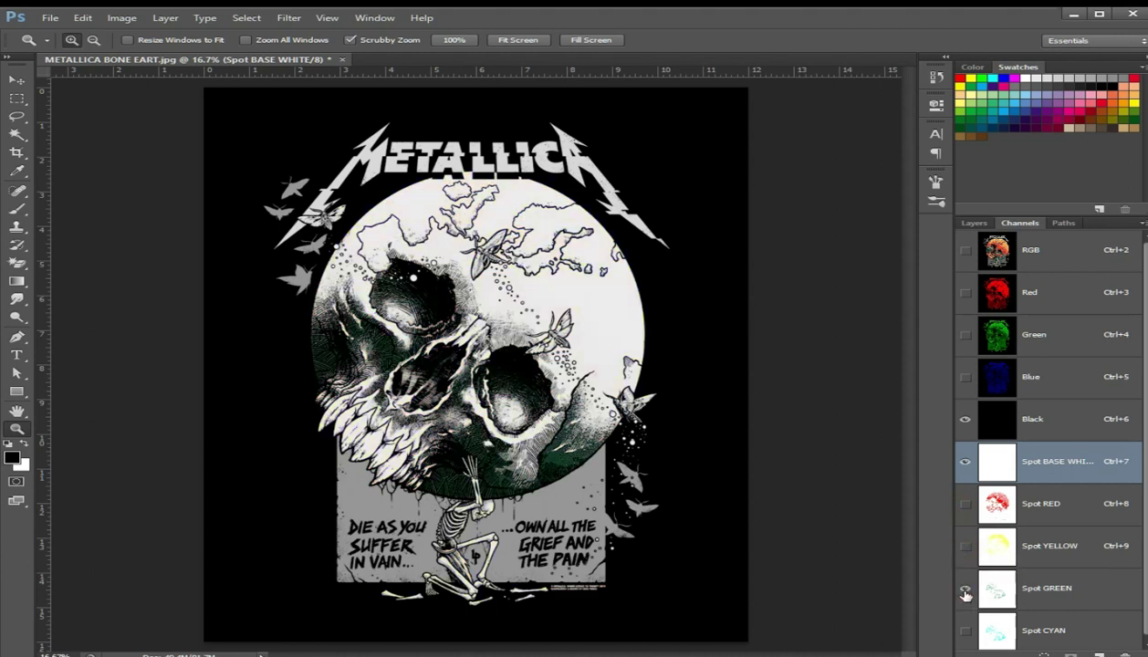
left_click(966, 591)
left_click(966, 632)
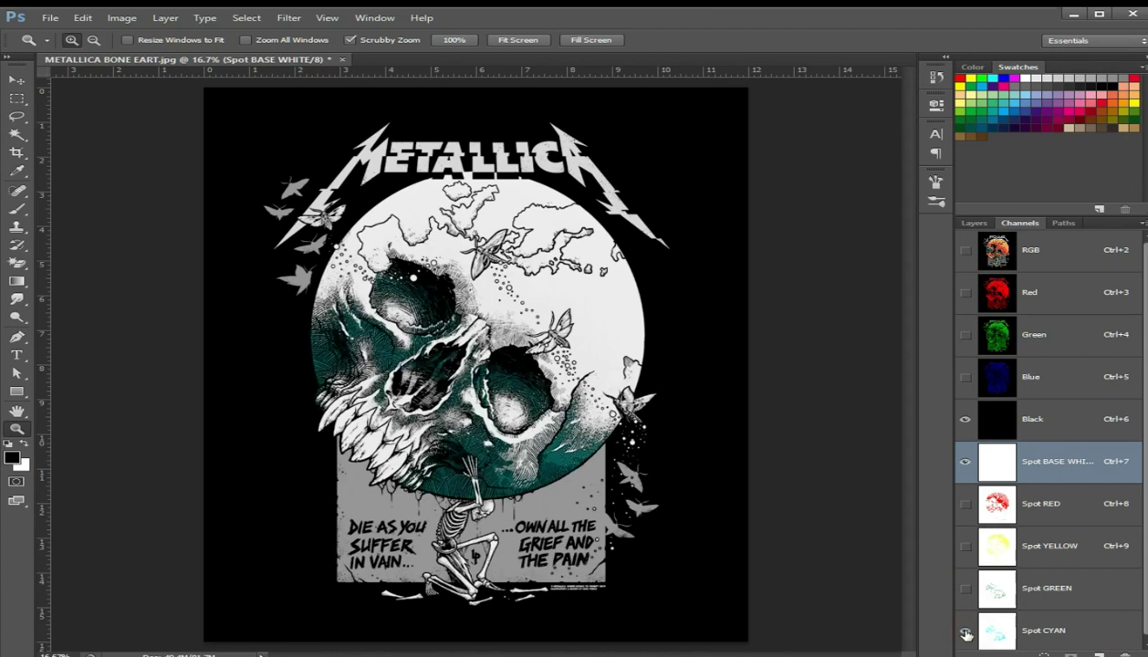
left_click(965, 631)
left_click(966, 631)
left_click(966, 462)
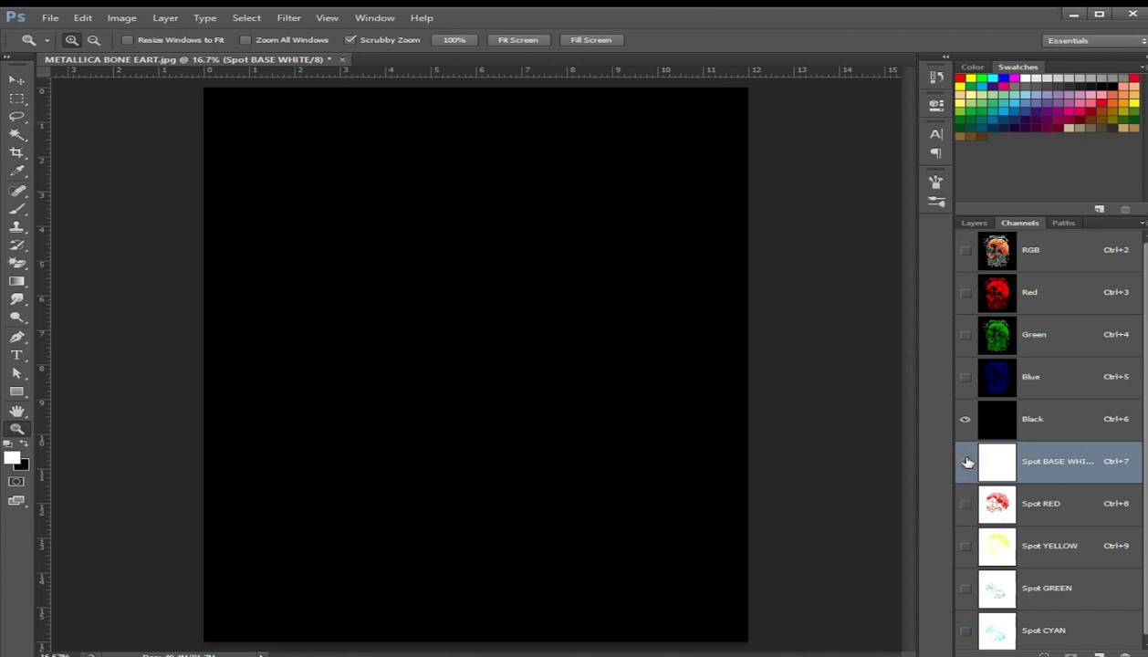
Show Spot RED, YELLOW, GREEN and CYAN together over black and base white.
left_click(964, 505)
left_click(964, 548)
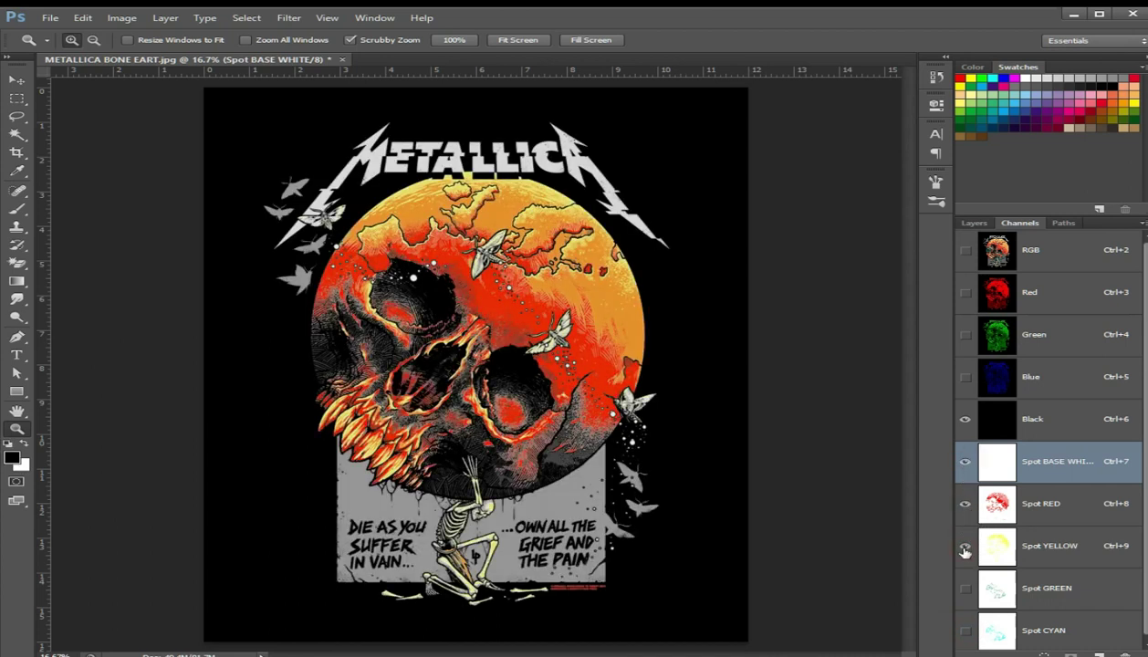
left_click(965, 590)
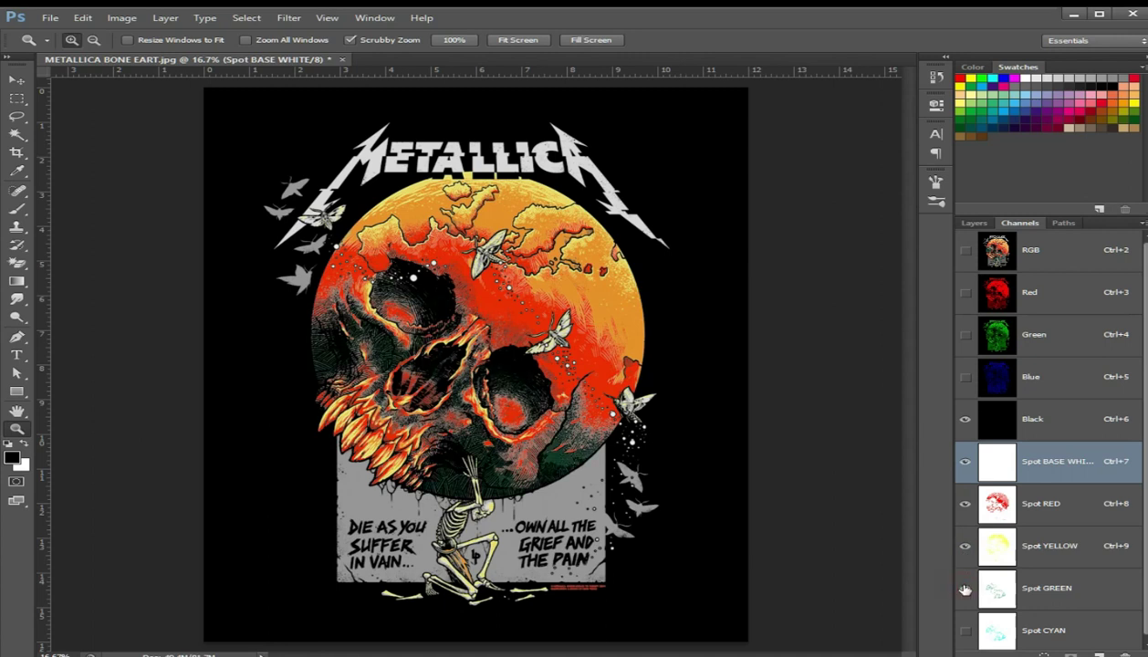
left_click(964, 636)
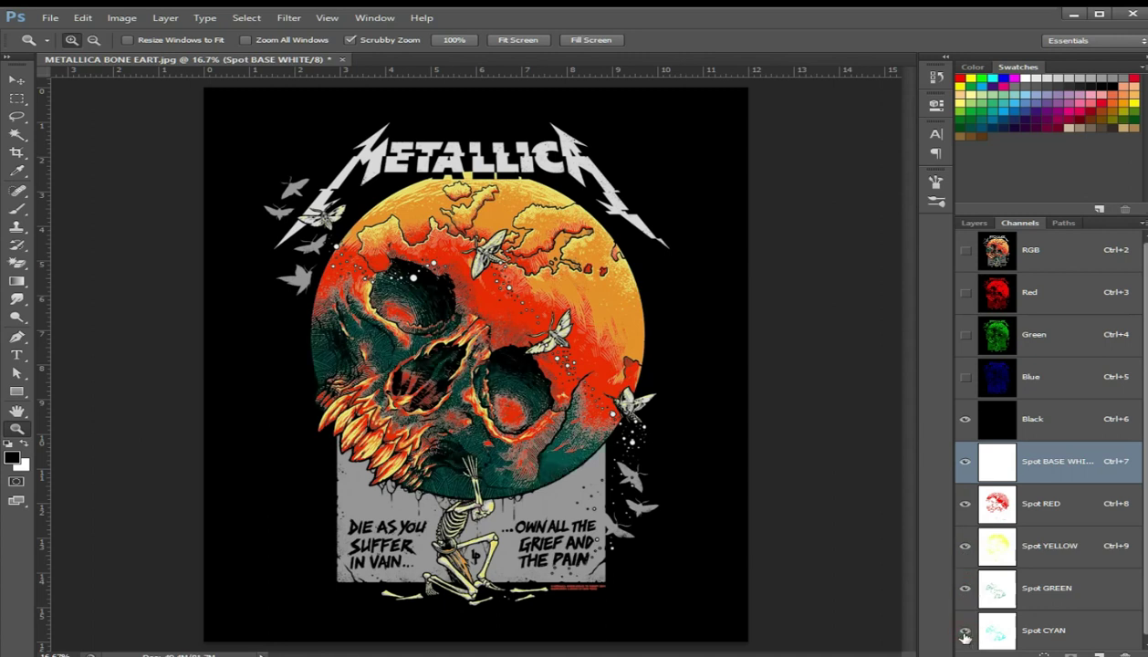
left_click(1077, 255)
Delete the RGB composite channels and the Black channel.
right_click(1078, 259)
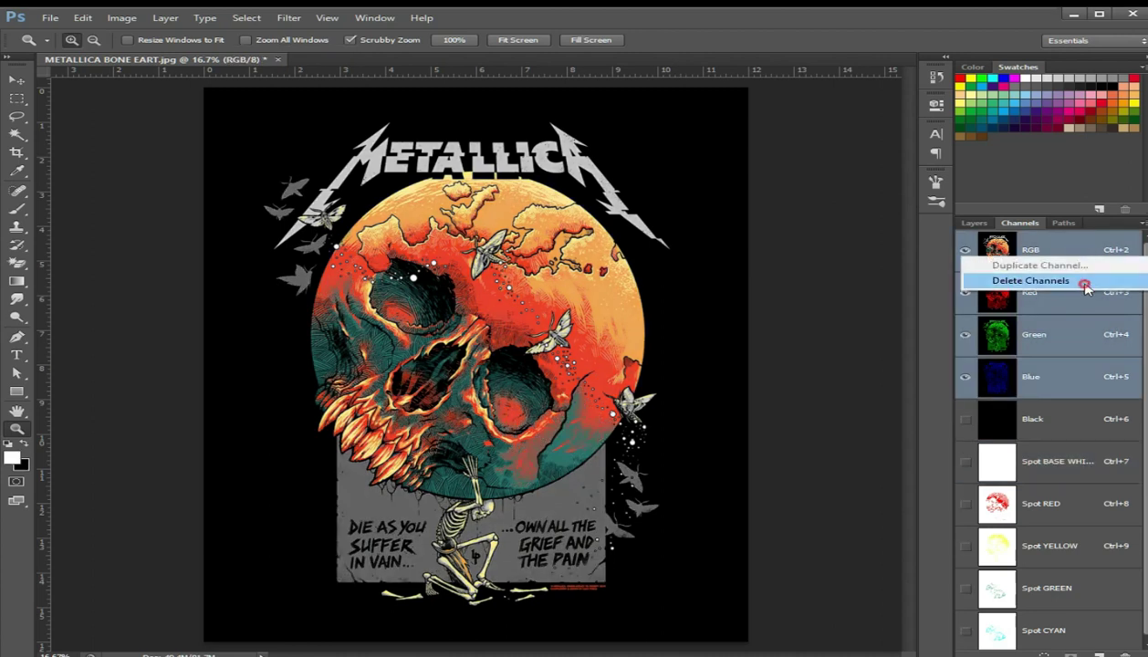
left_click(1031, 280)
right_click(1064, 261)
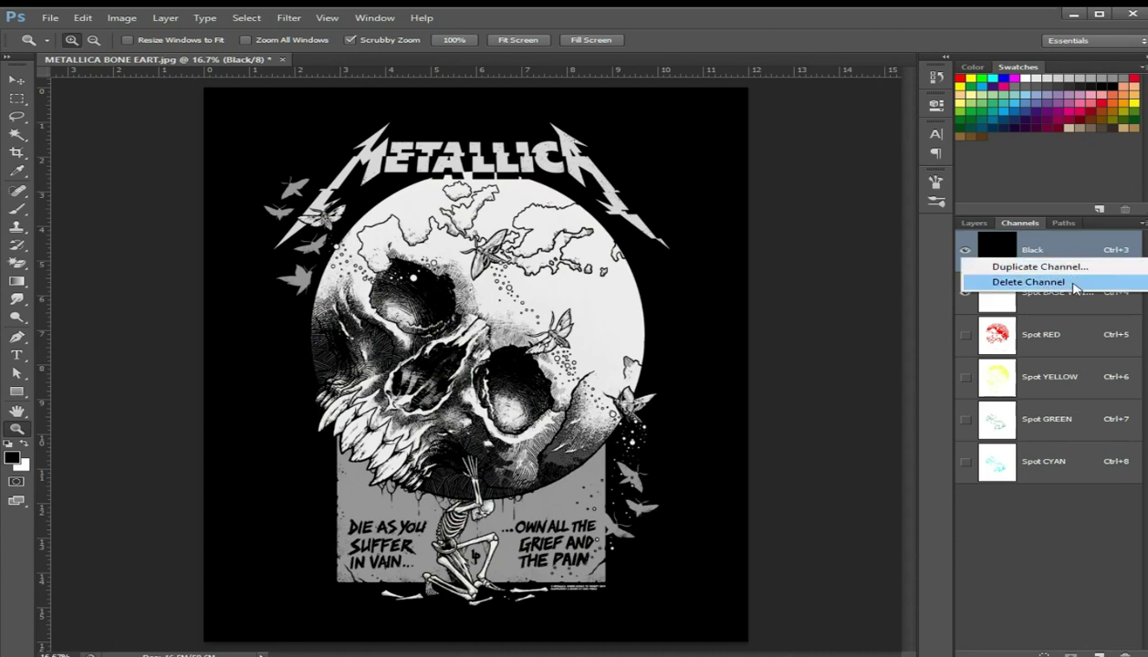
left_click(1057, 281)
Make the Spot RED, YELLOW, GREEN and CYAN channels visible again.
left_click(965, 293)
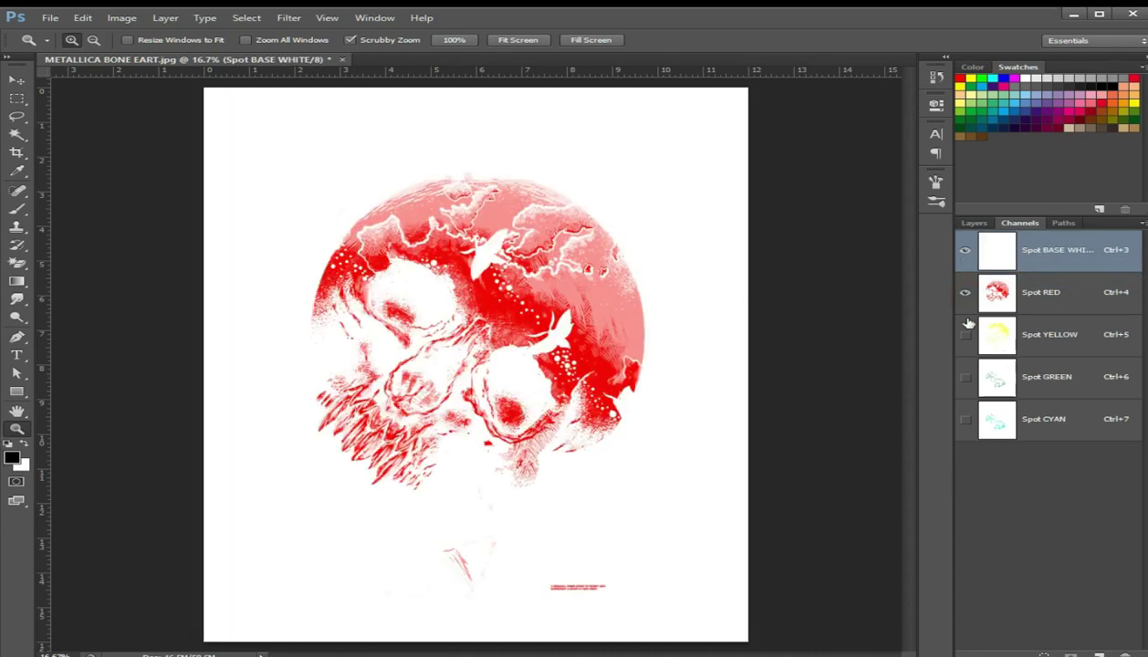
left_click(965, 336)
left_click(966, 379)
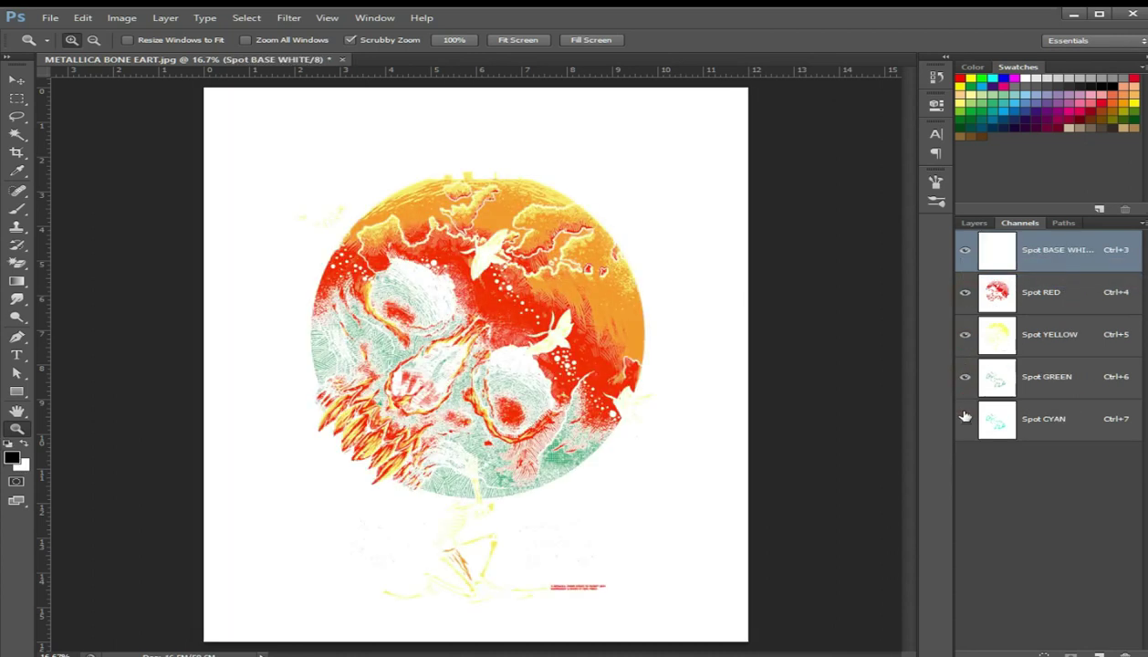
left_click(965, 421)
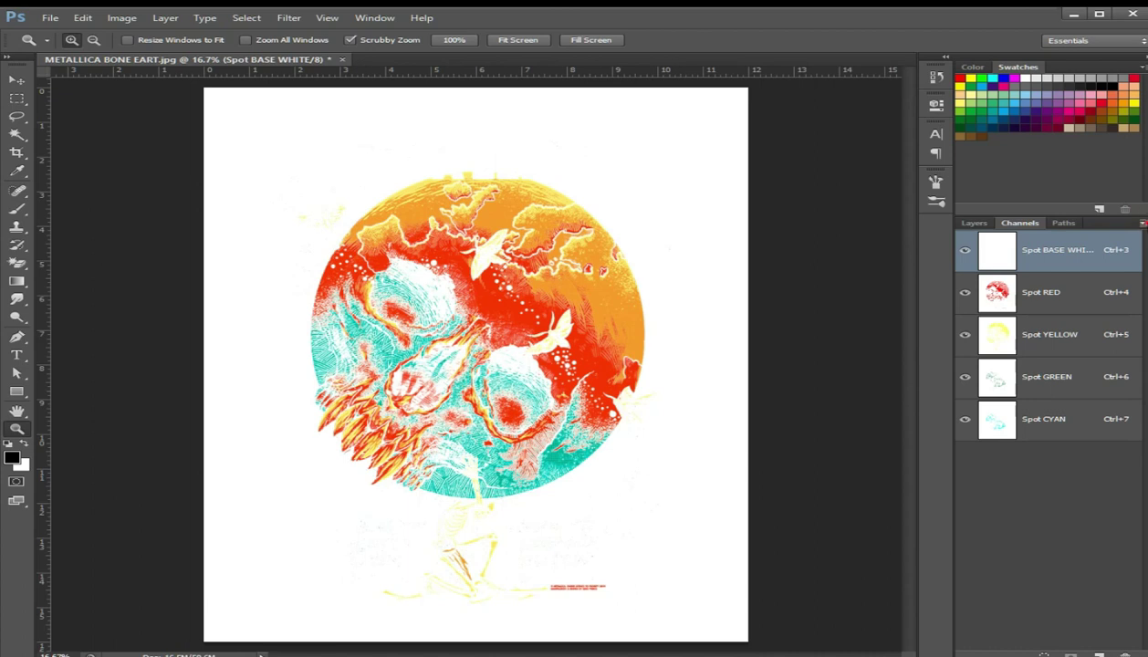
left_click(1142, 223)
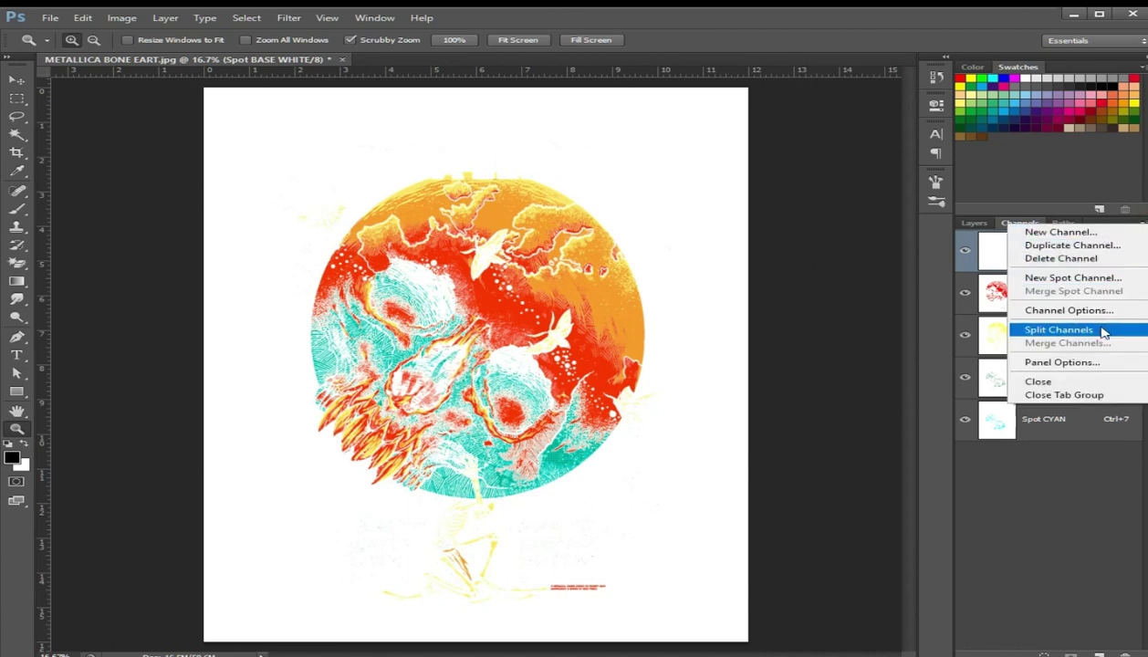
Split the spot channels into separate documents and fit Spot RED and Spot YELLOW to the screen.
left_click(1103, 331)
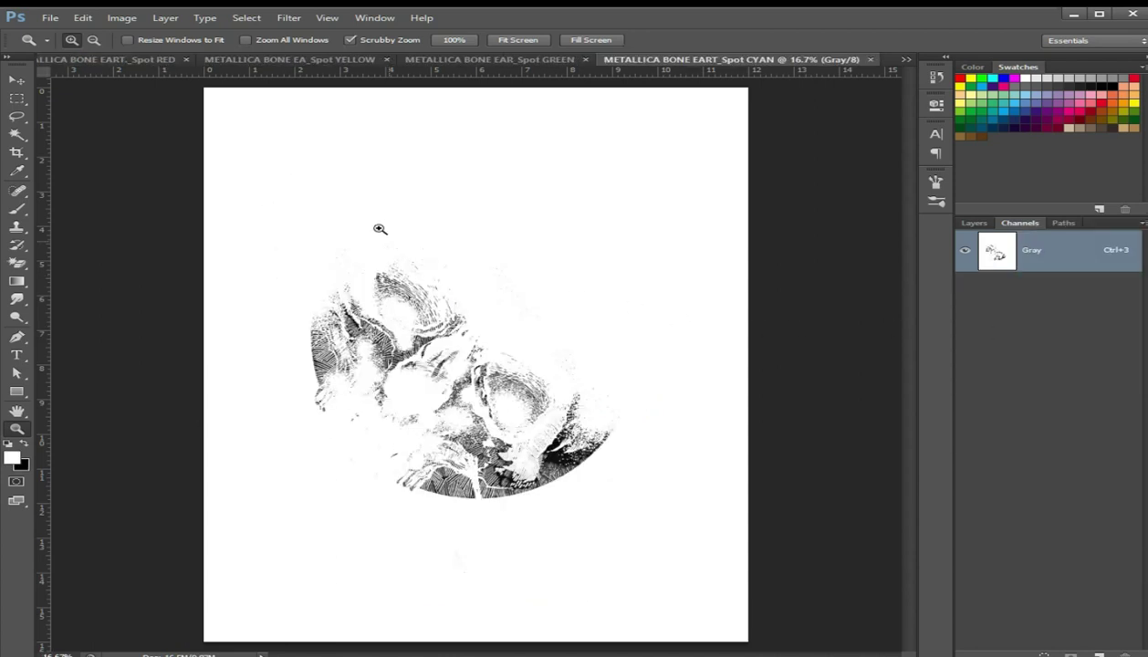
left_click(133, 60)
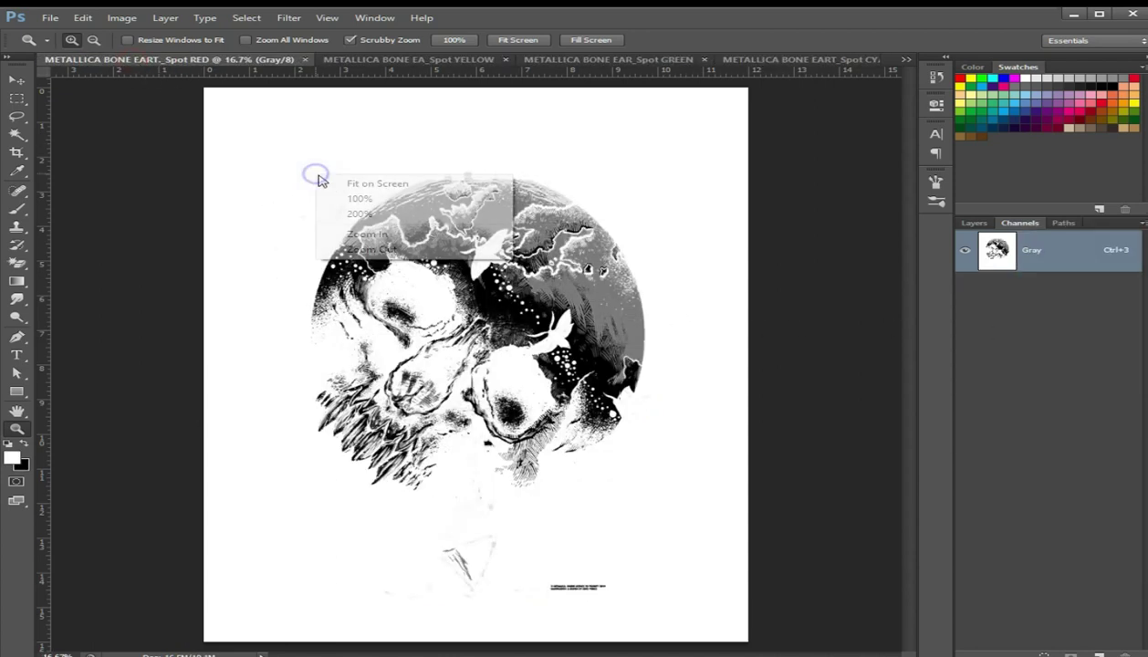
left_click_drag(320, 178, 327, 178)
left_click(348, 62)
right_click(352, 106)
left_click(385, 118)
Fit the Spot GREEN and Spot CYAN documents on screen, then return to Spot RED.
left_click(559, 62)
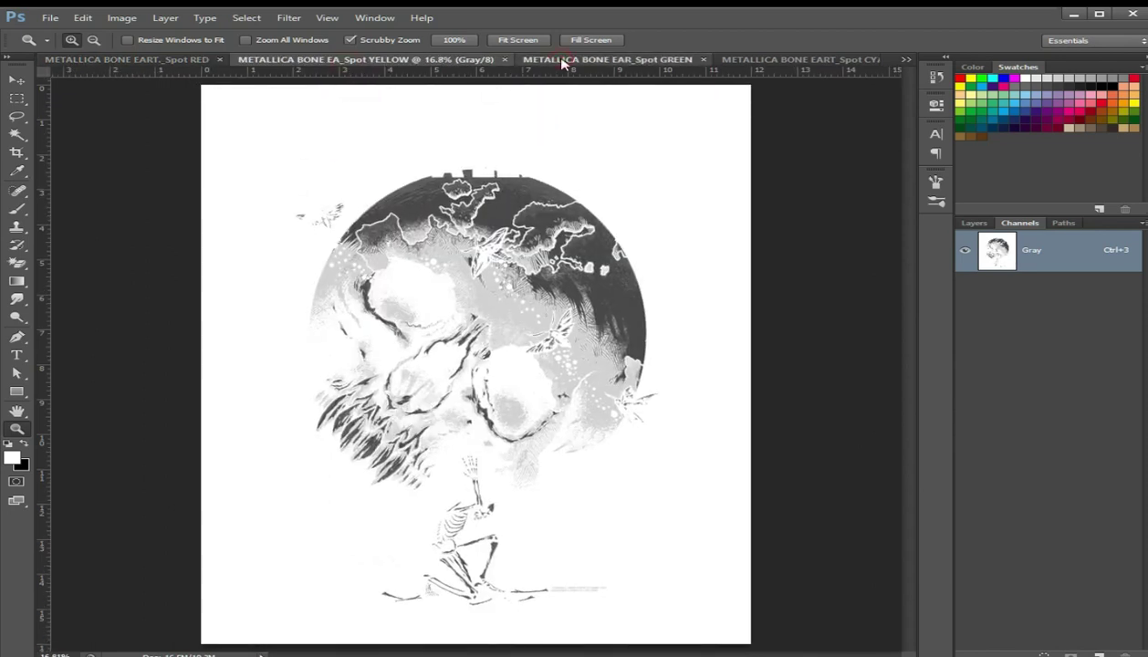
right_click(516, 127)
left_click(533, 139)
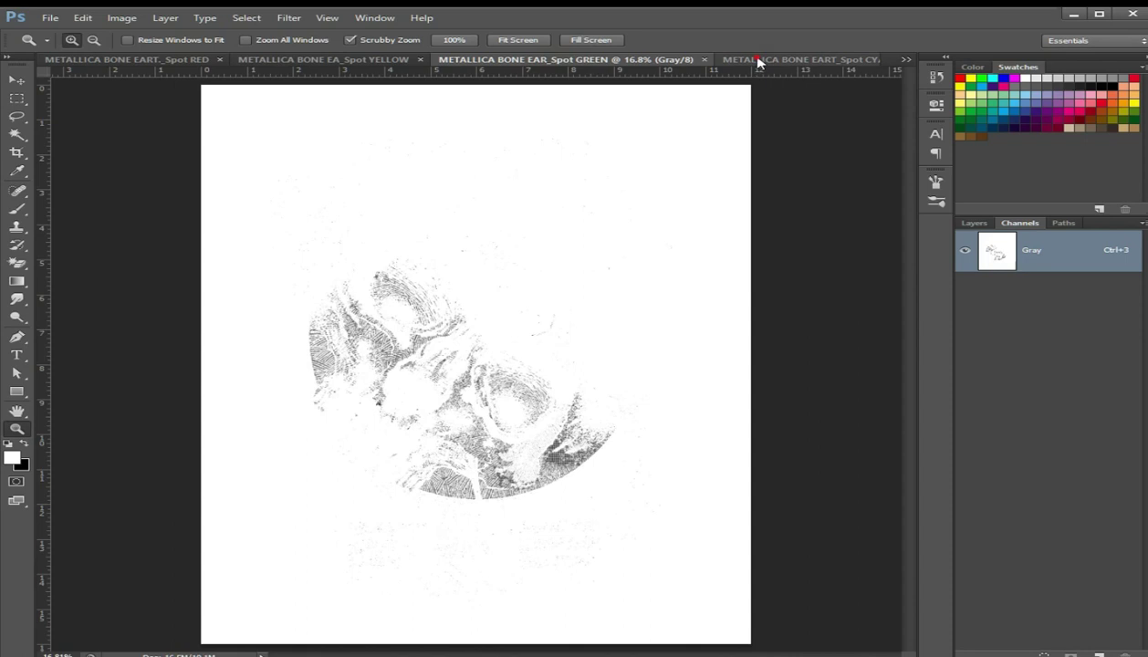
left_click(758, 62)
right_click(485, 133)
left_click(526, 153)
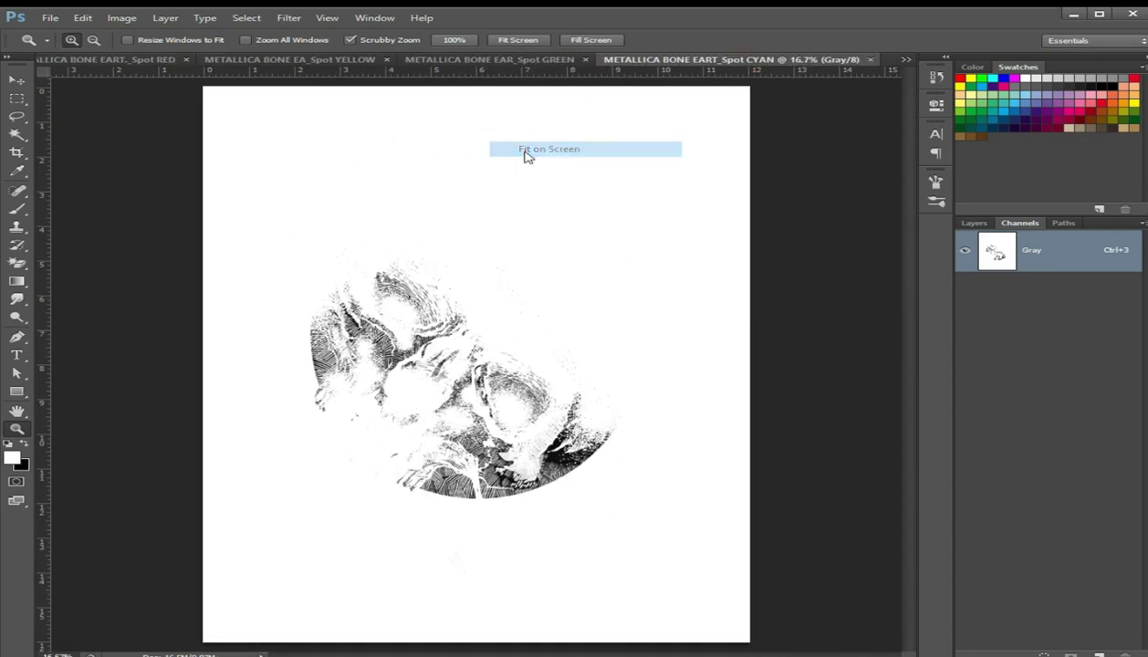
left_click(142, 60)
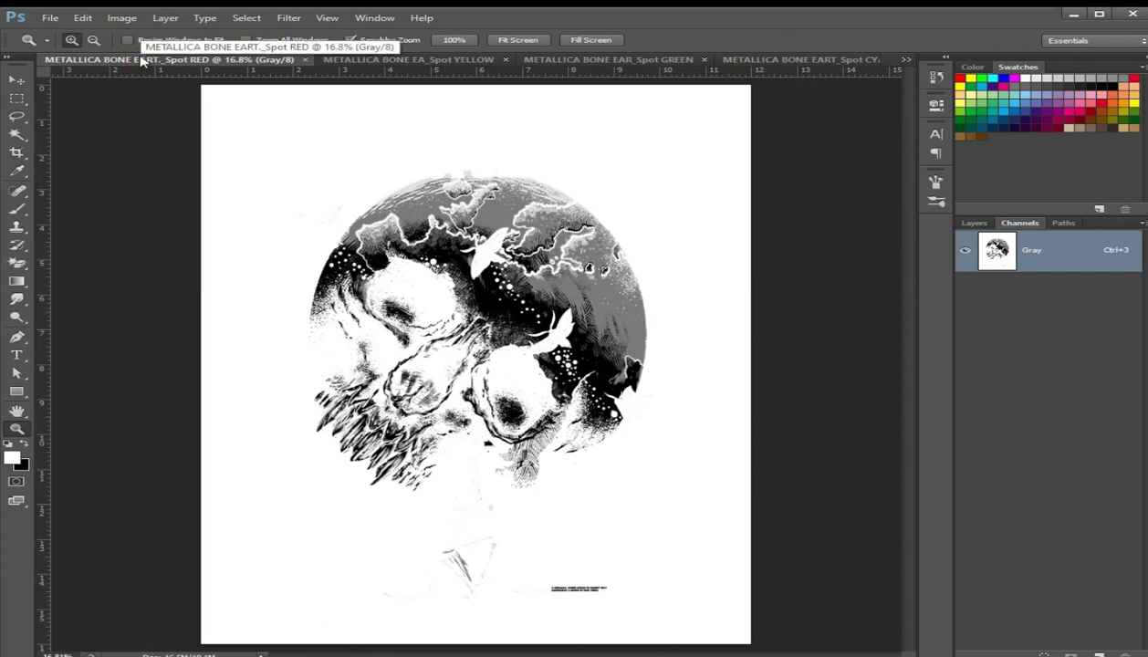
left_click(80, 24)
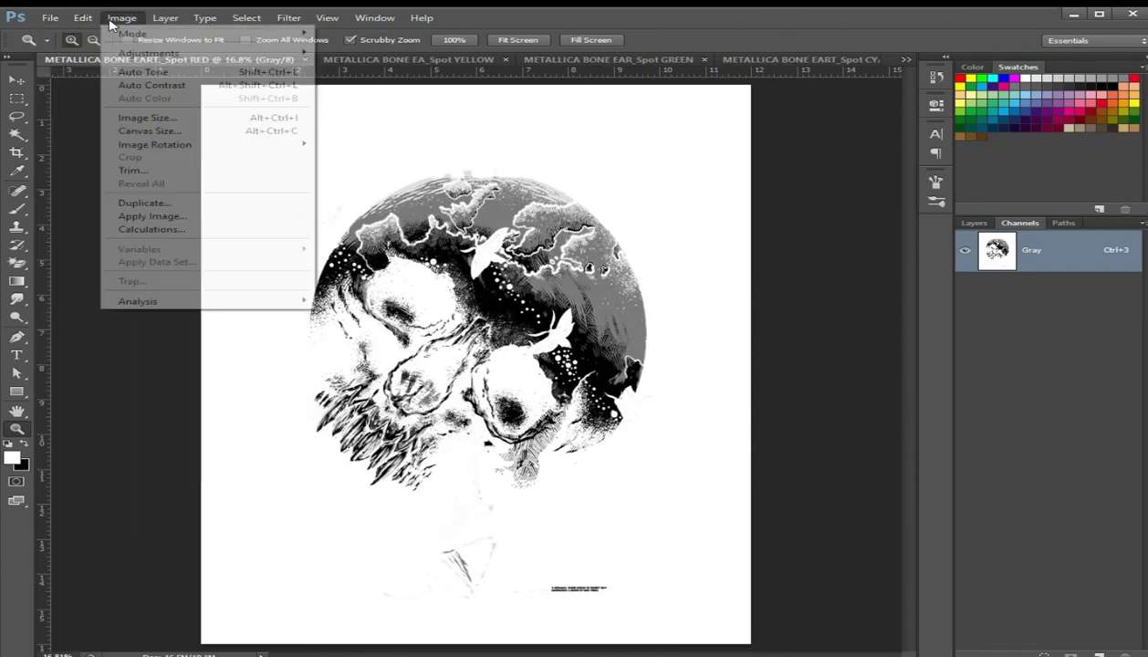
mouse_move(133, 33)
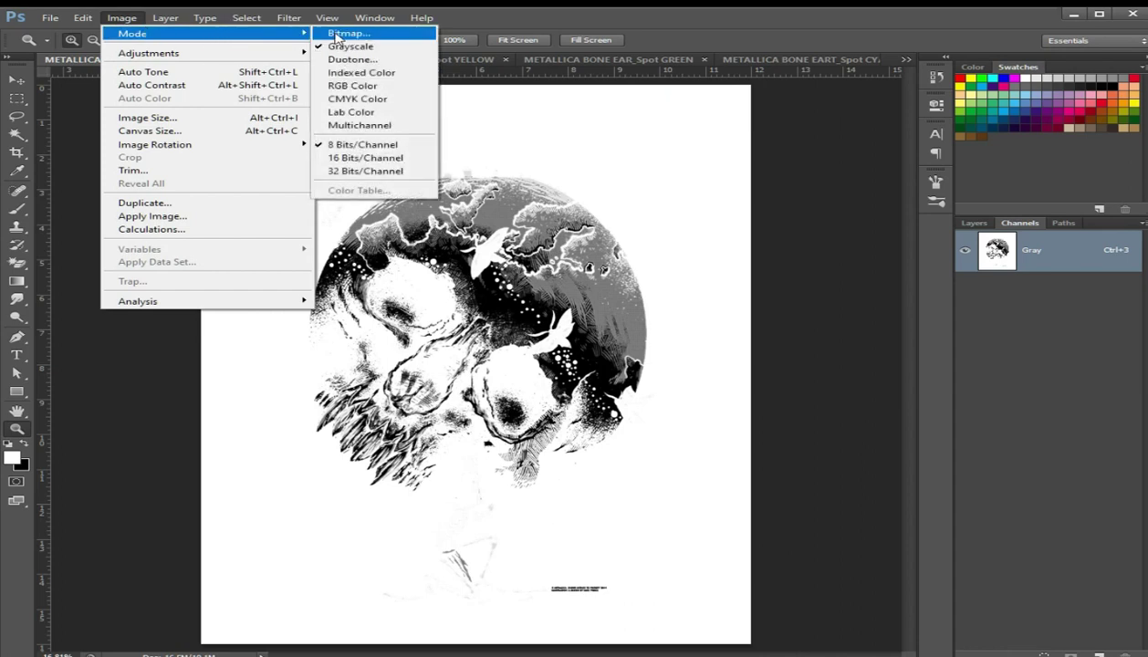
Convert Spot RED to a 300 ppi Bitmap with a 55 lines/inch, 22.5°, diamond halftone screen.
left_click(335, 34)
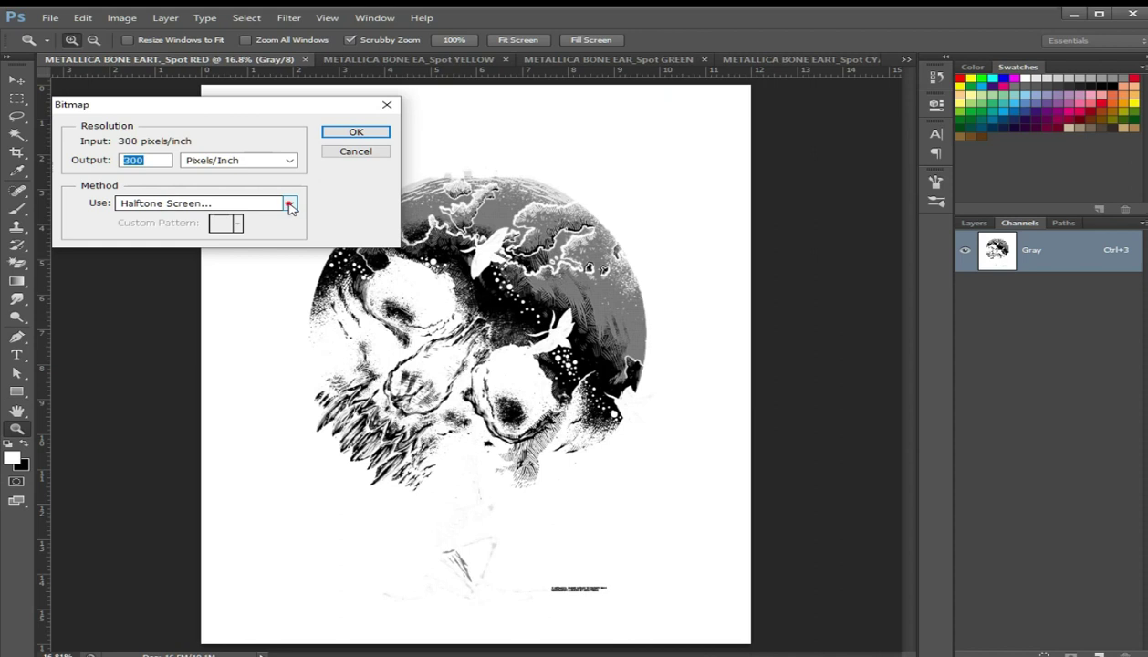
left_click(290, 205)
left_click(289, 206)
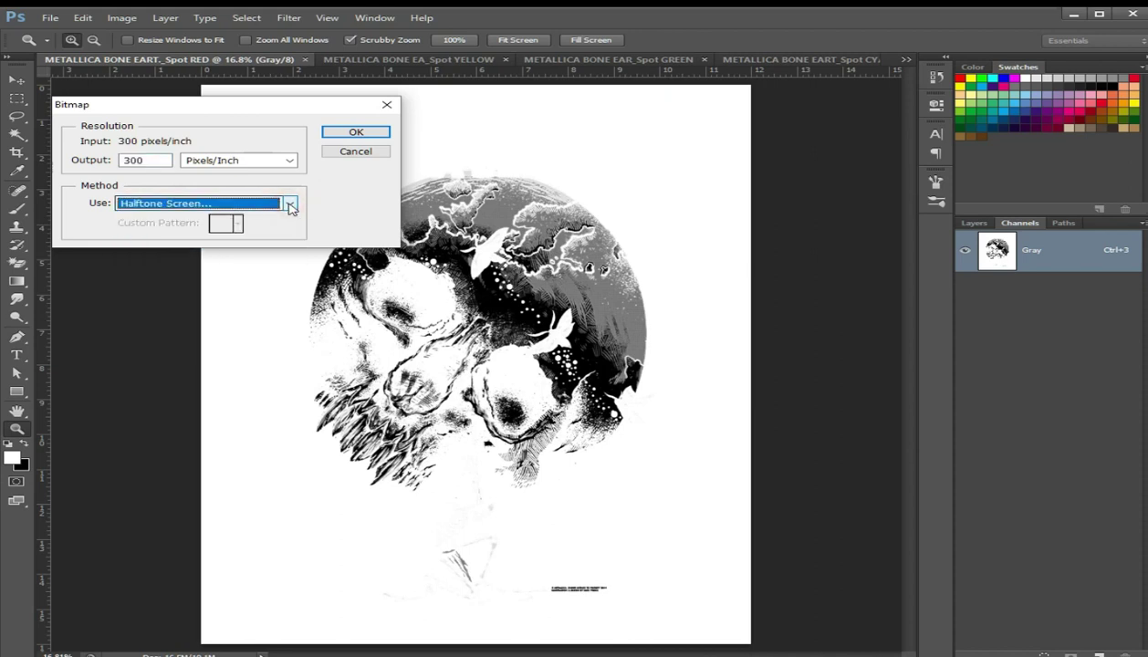
left_click(348, 134)
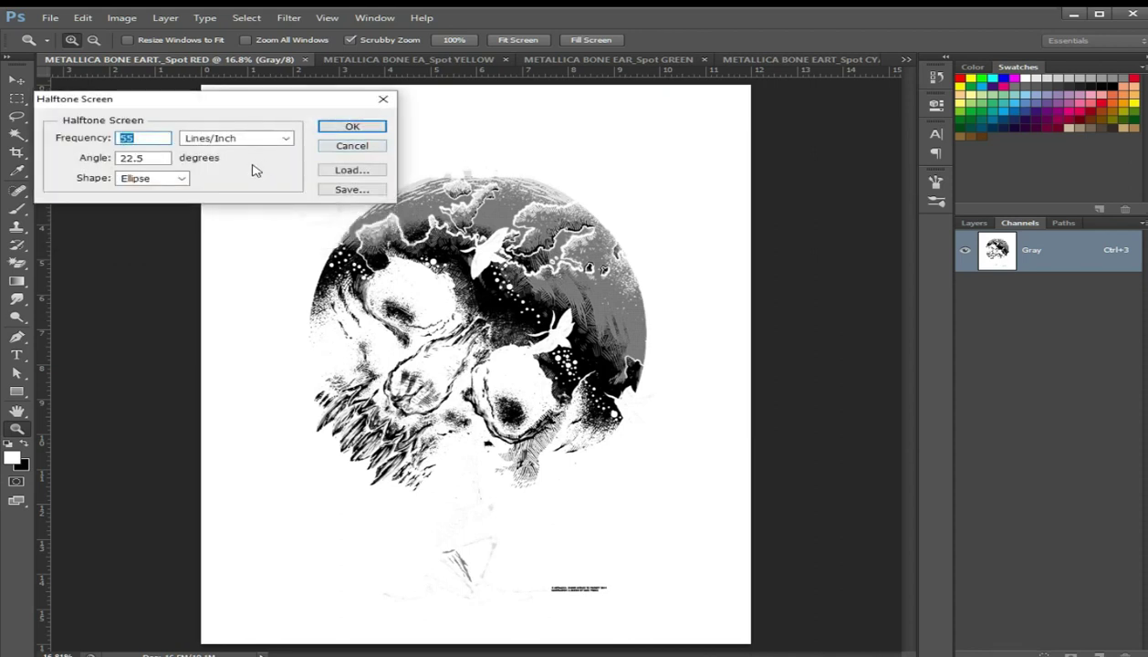
left_click(186, 181)
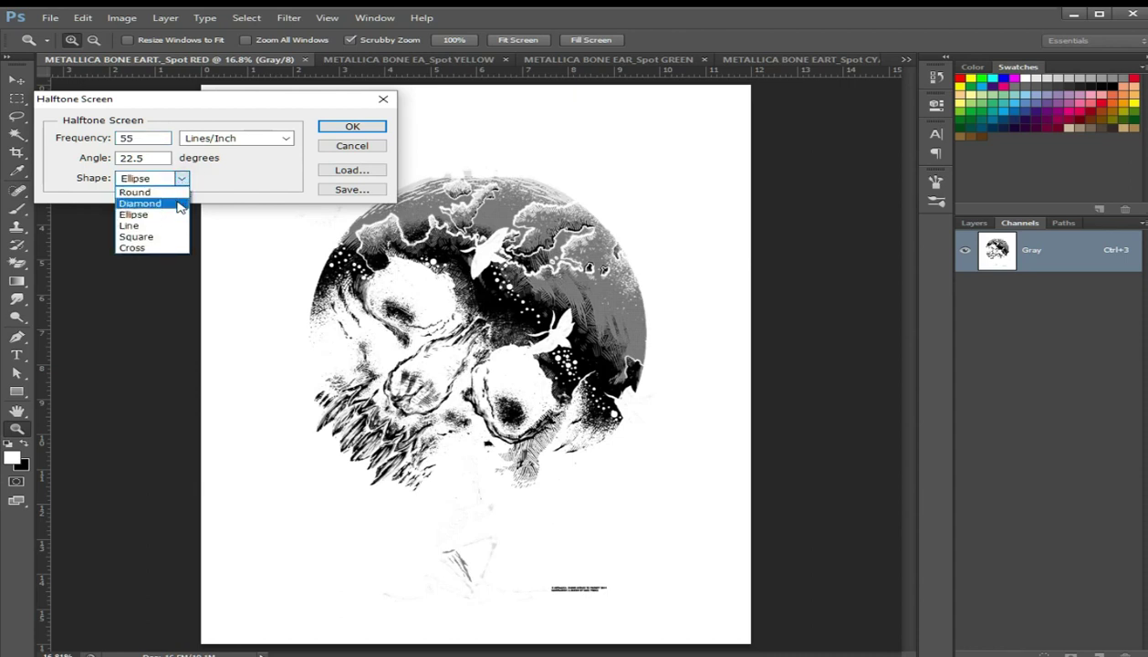
left_click(179, 204)
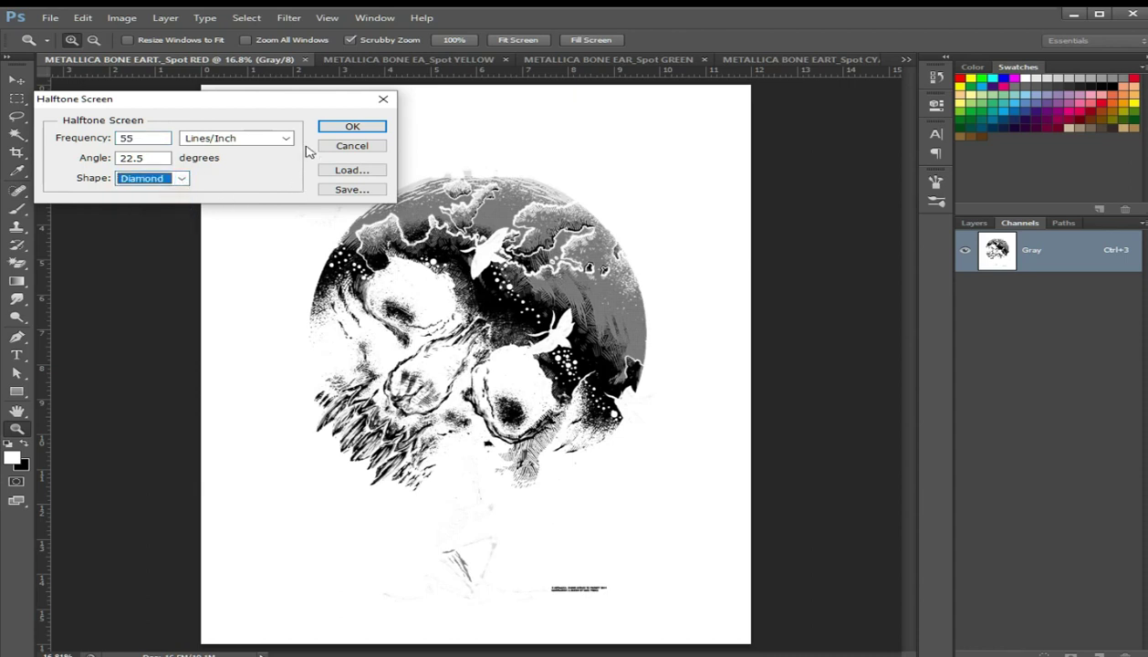
left_click(345, 131)
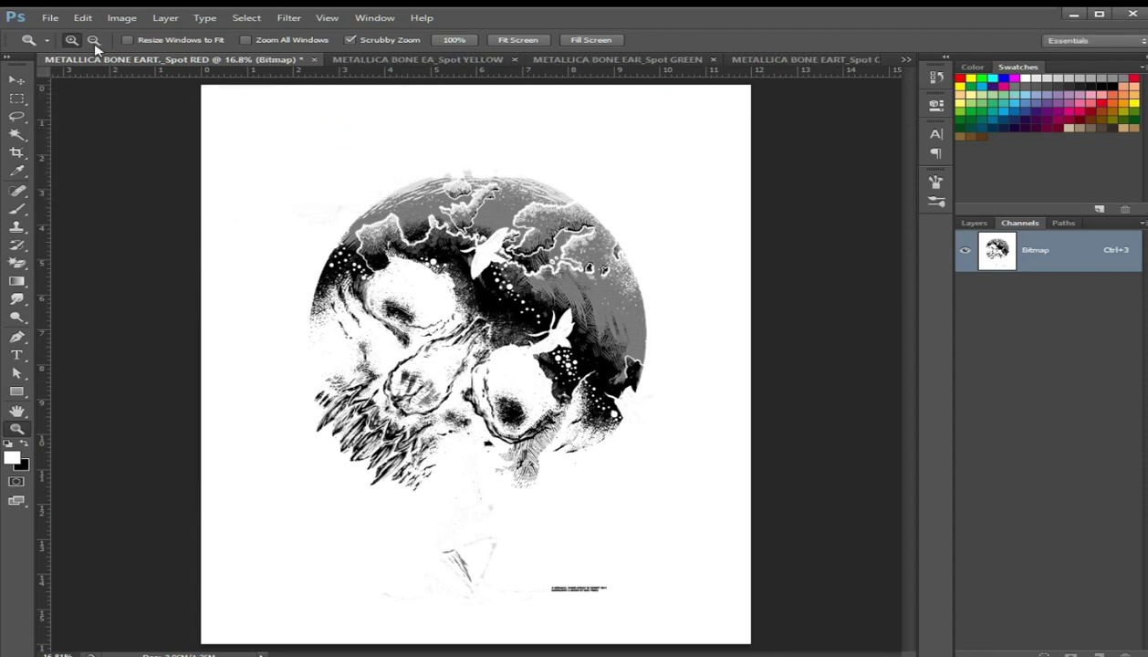
Zoom and pan across the Spot RED diamond halftone dots, then fit the whole artwork on screen.
left_click(524, 388)
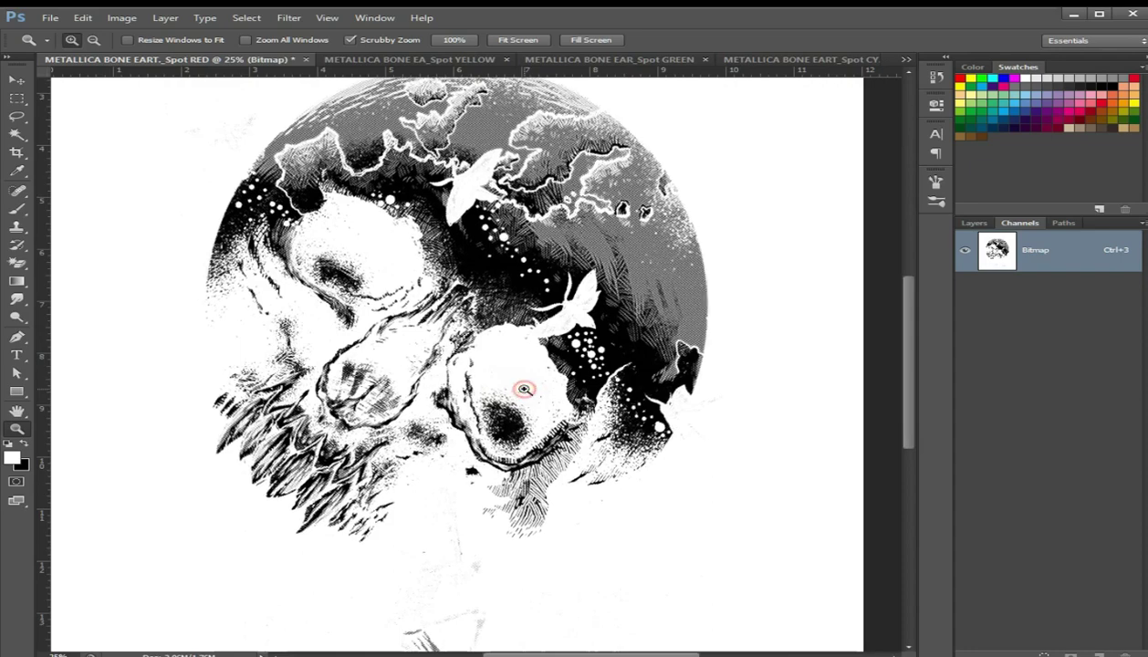
left_click(524, 388)
left_click(547, 388)
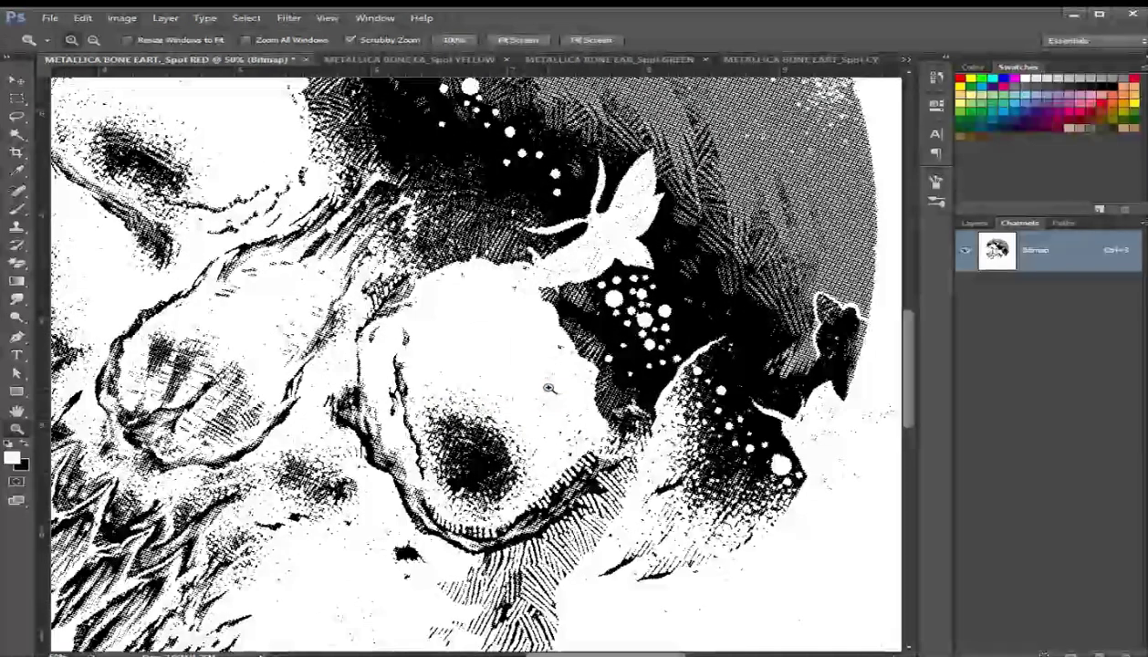
left_click(500, 368)
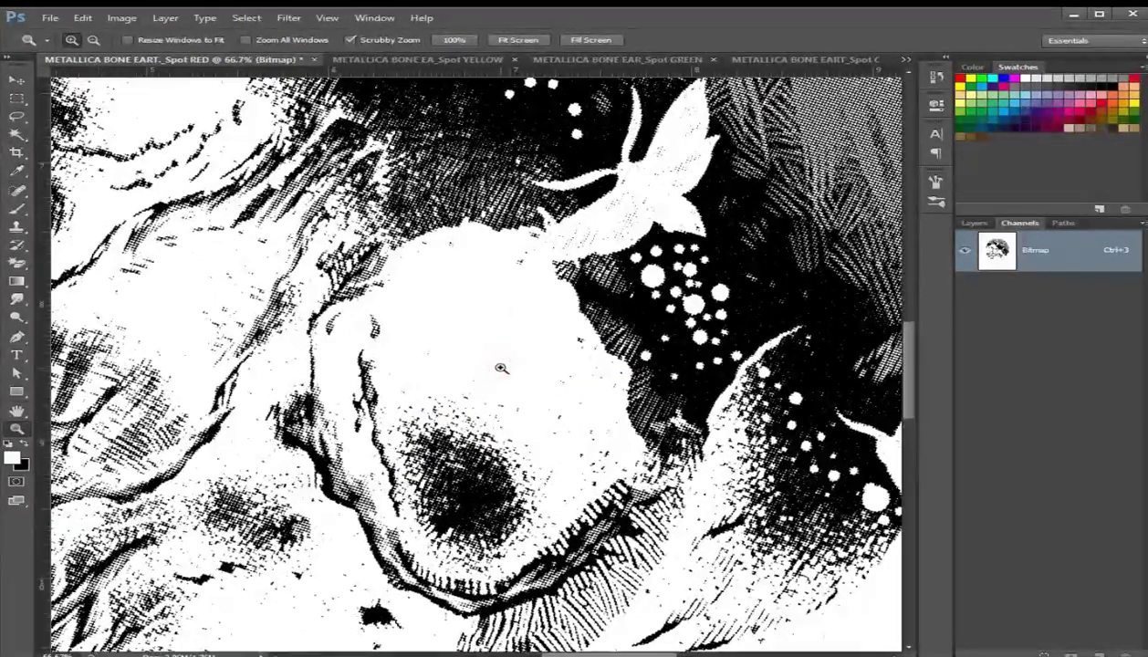
key("h")
mouse_move(444, 349)
left_mouse_down()
mouse_move(376, 472)
mouse_move(693, 235)
left_mouse_up()
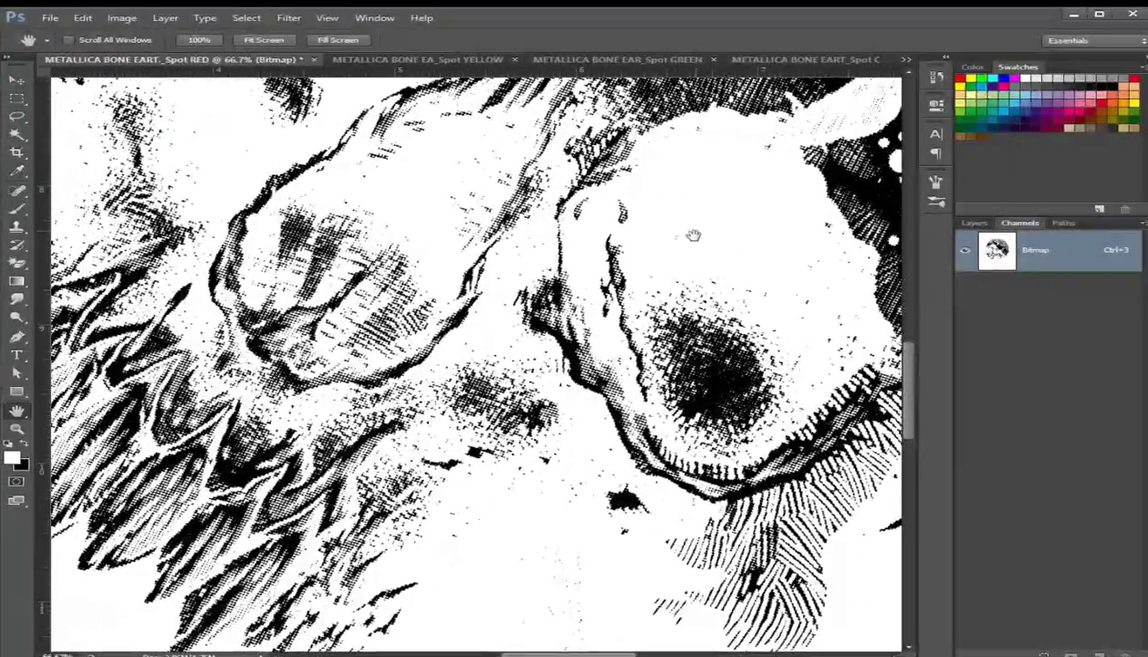
mouse_move(429, 306)
left_mouse_down()
mouse_move(607, 322)
mouse_move(447, 488)
mouse_move(525, 454)
left_mouse_up()
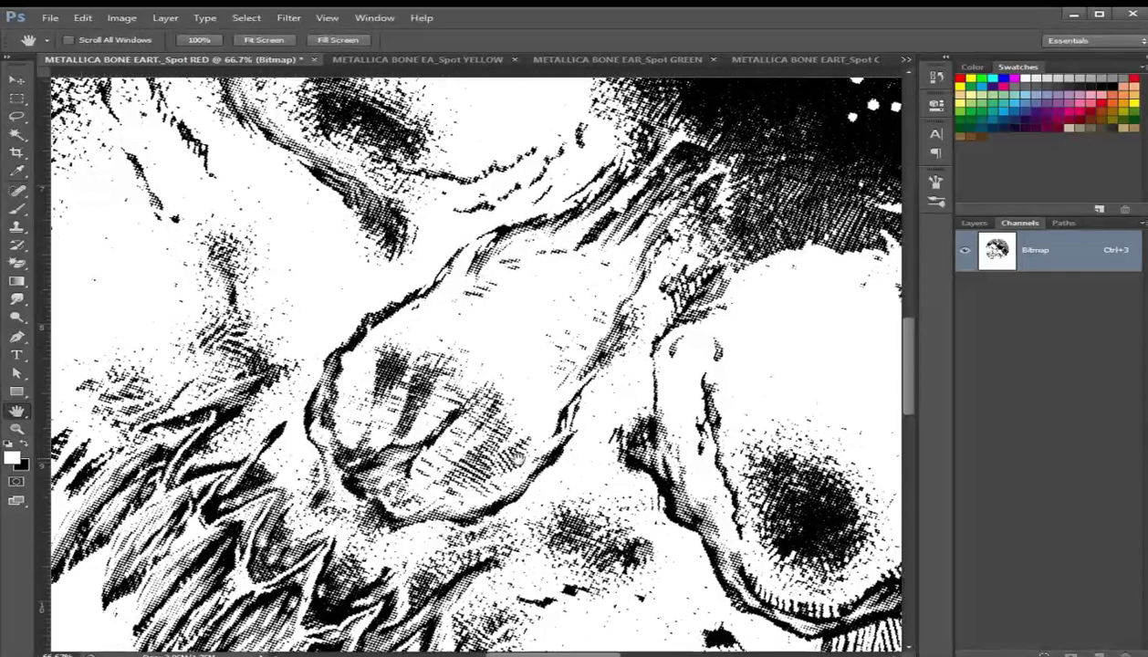
mouse_move(524, 454)
left_mouse_down()
mouse_move(374, 463)
mouse_move(498, 417)
left_mouse_up()
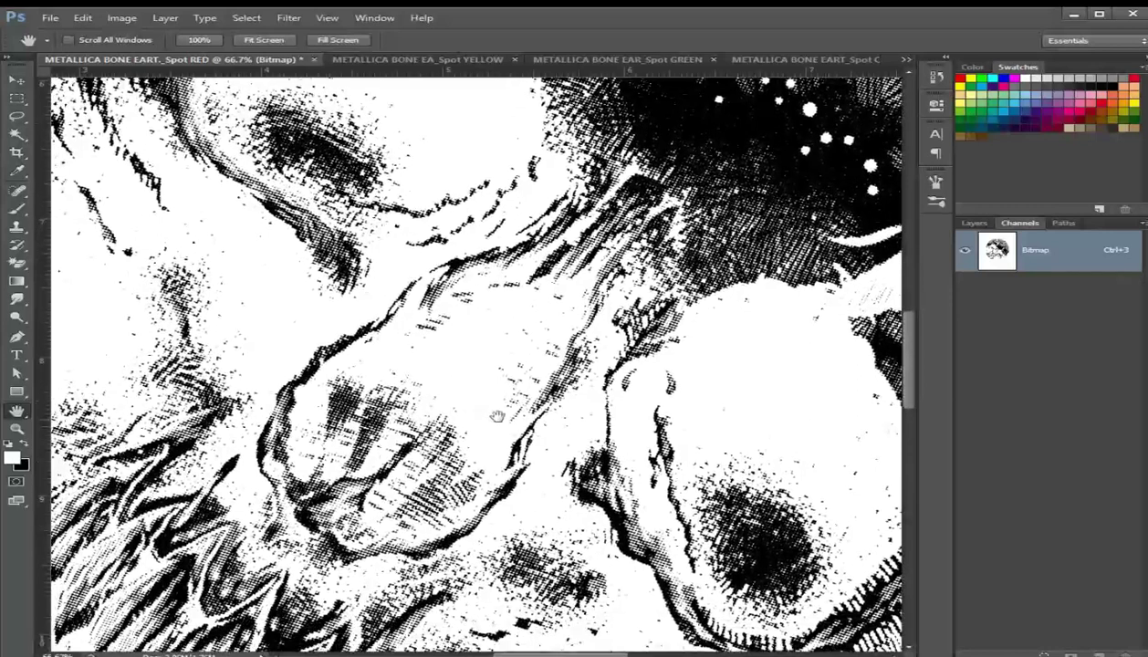
key("z")
right_click(498, 417)
left_click(539, 423)
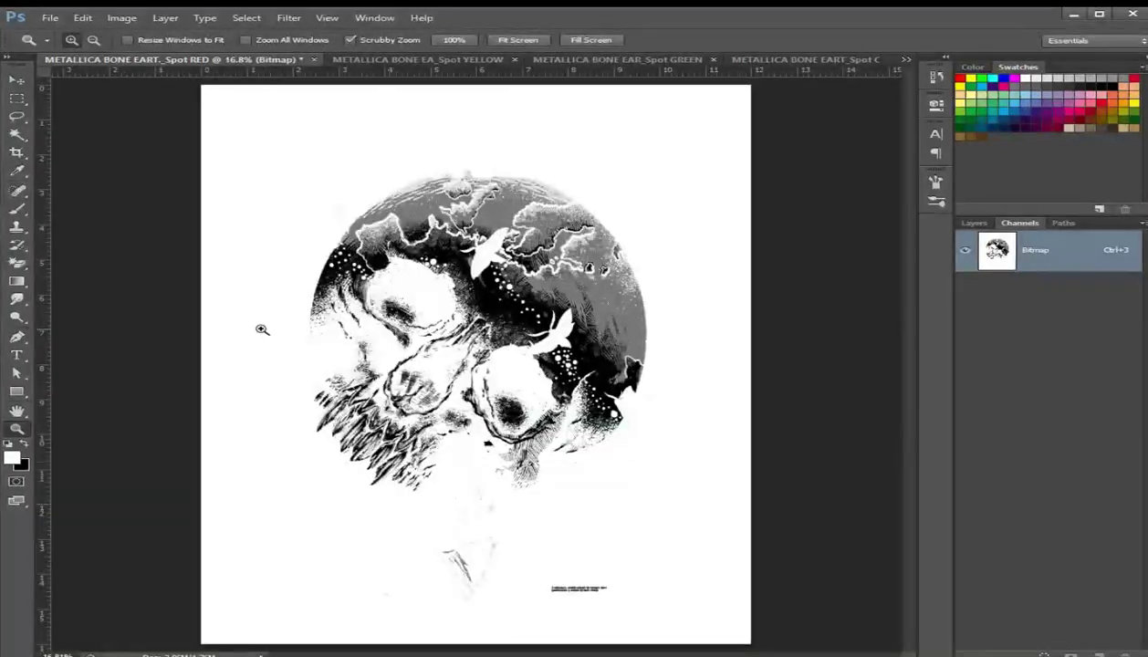
Convert the Spot RED halftone from Bitmap to Grayscale at size ratio 1.
left_click(123, 20)
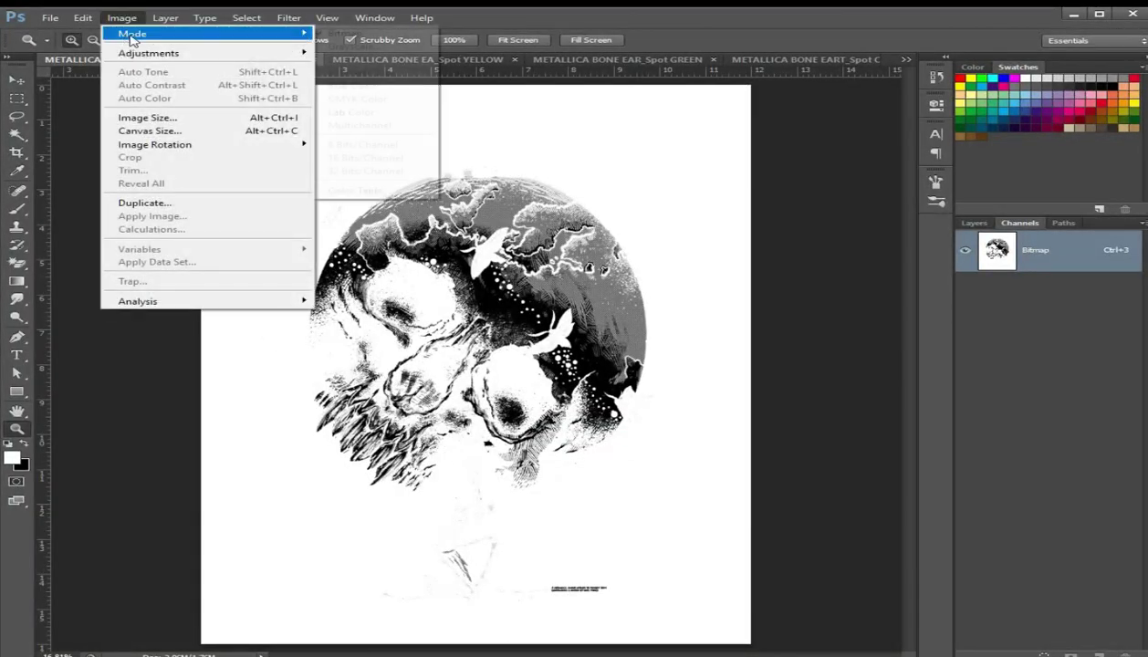
left_click(363, 45)
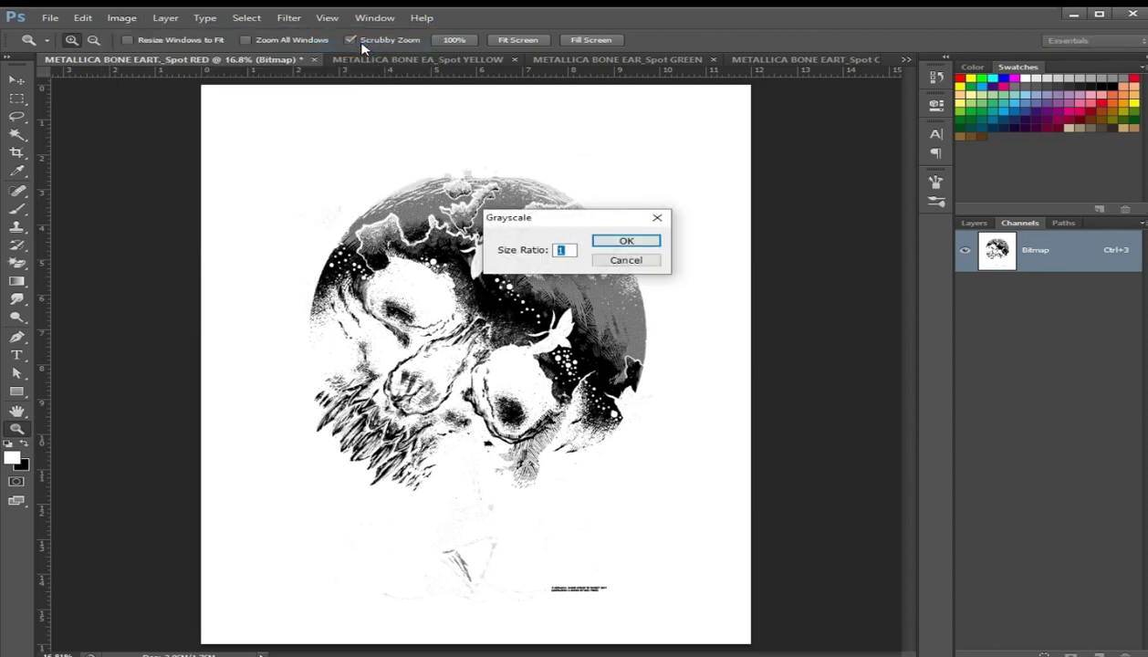
key("Return")
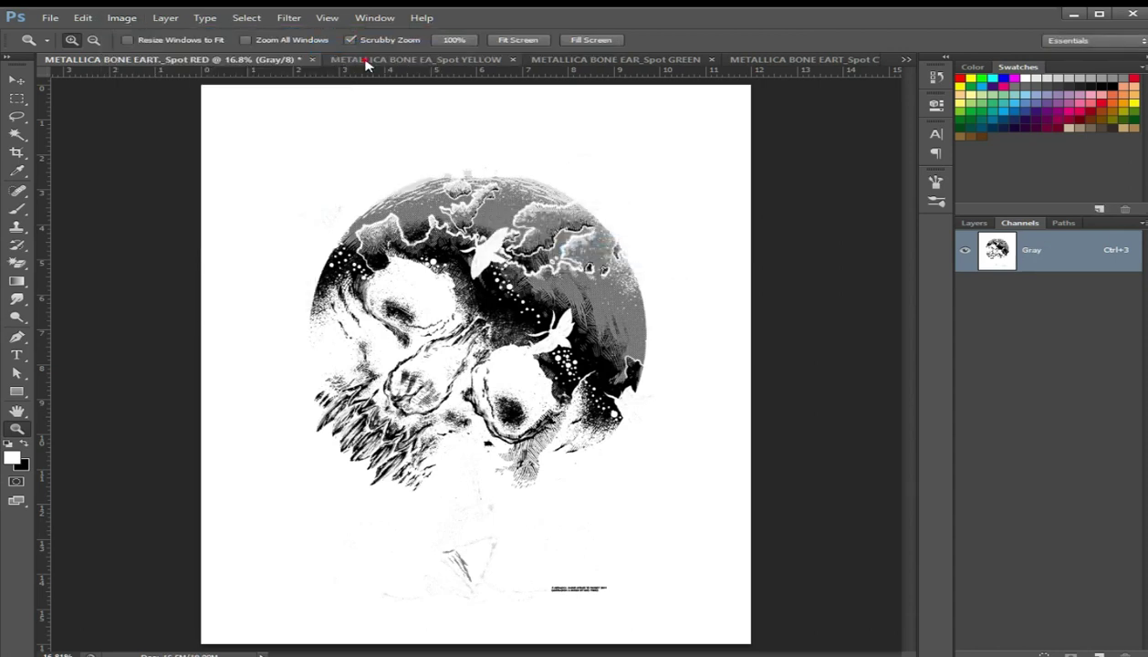
left_click(356, 62)
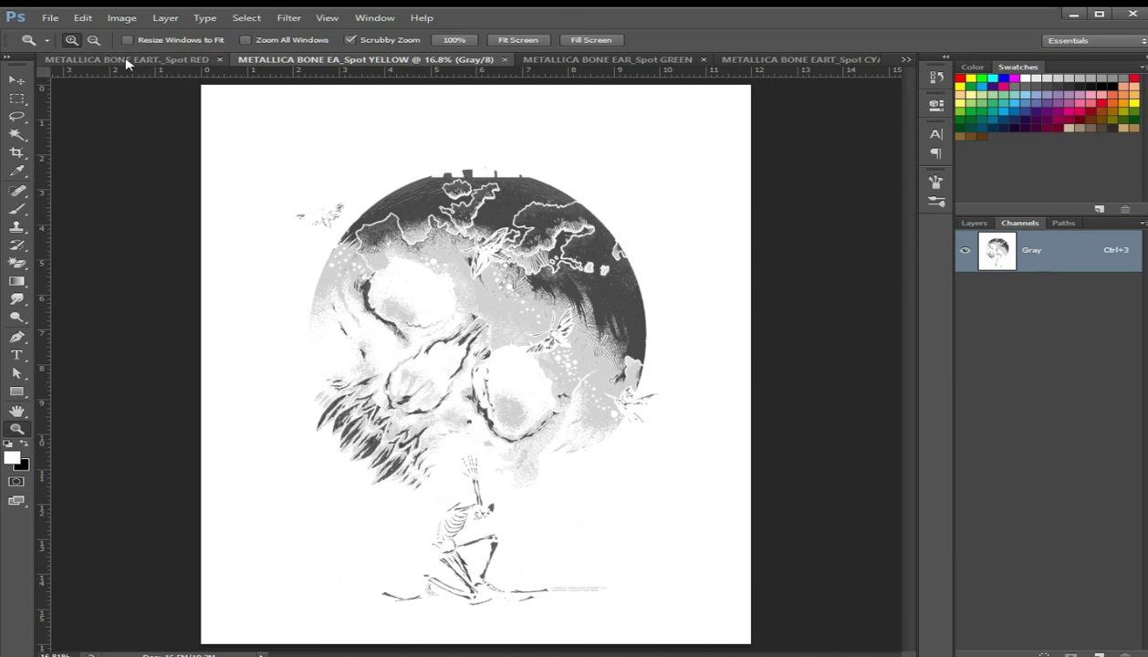
Give Spot YELLOW a 55 lines/inch, 22.5° diamond Bitmap halftone and convert it back to Grayscale.
left_click(125, 61)
left_click(365, 60)
left_click(124, 19)
mouse_move(133, 34)
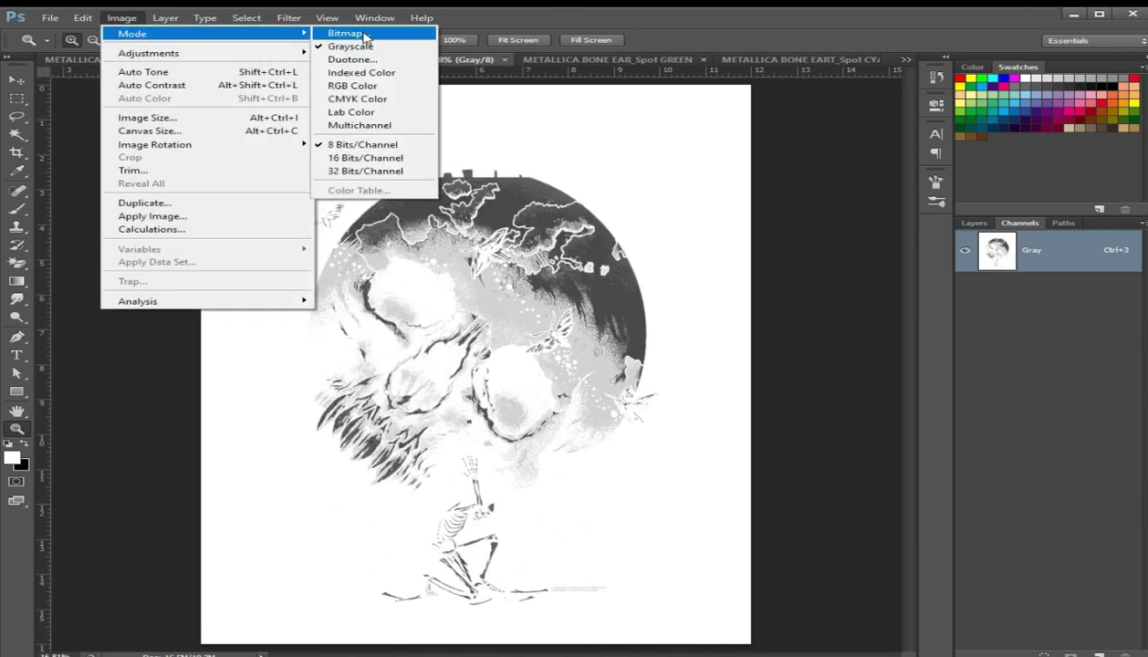
left_click(365, 35)
key("Return")
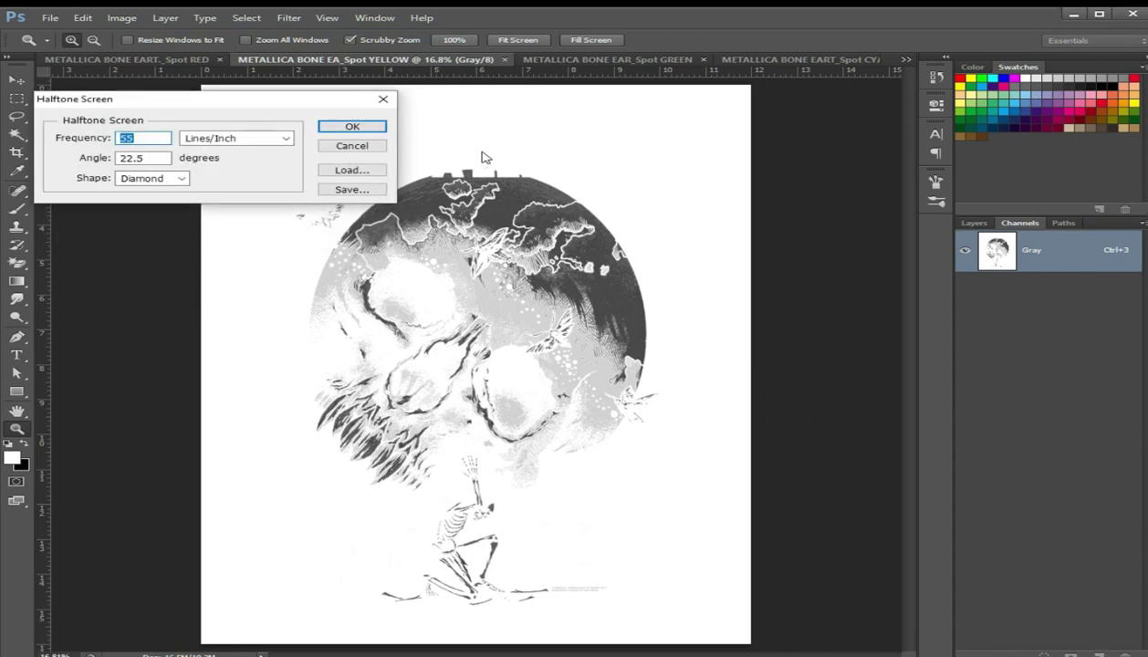
key("Return")
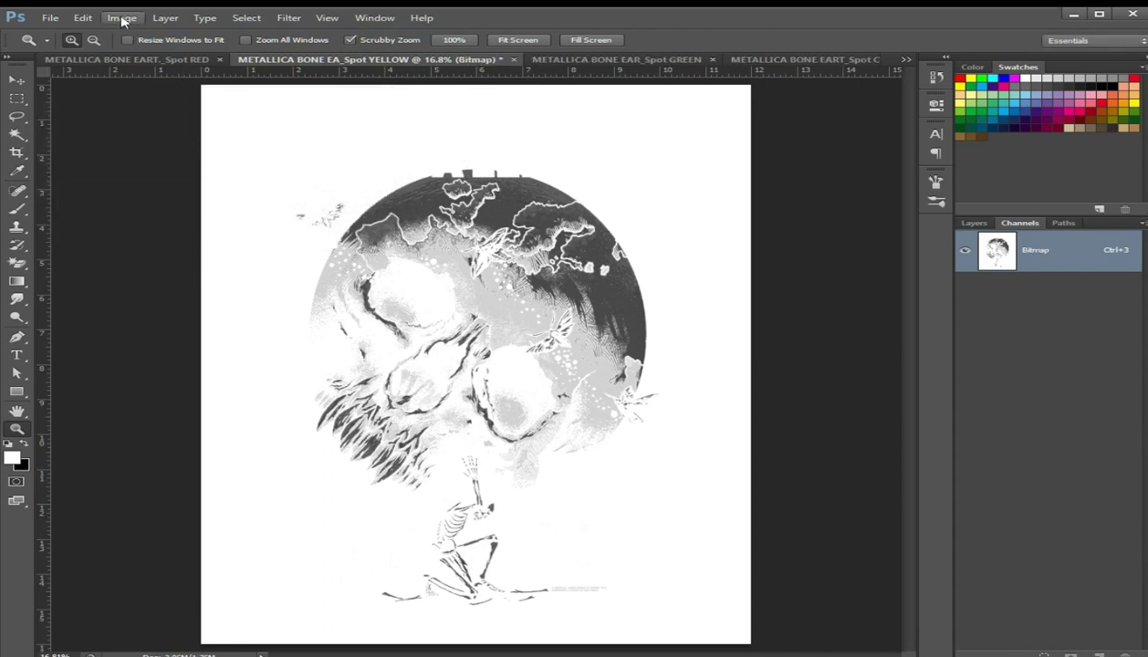
left_click(122, 19)
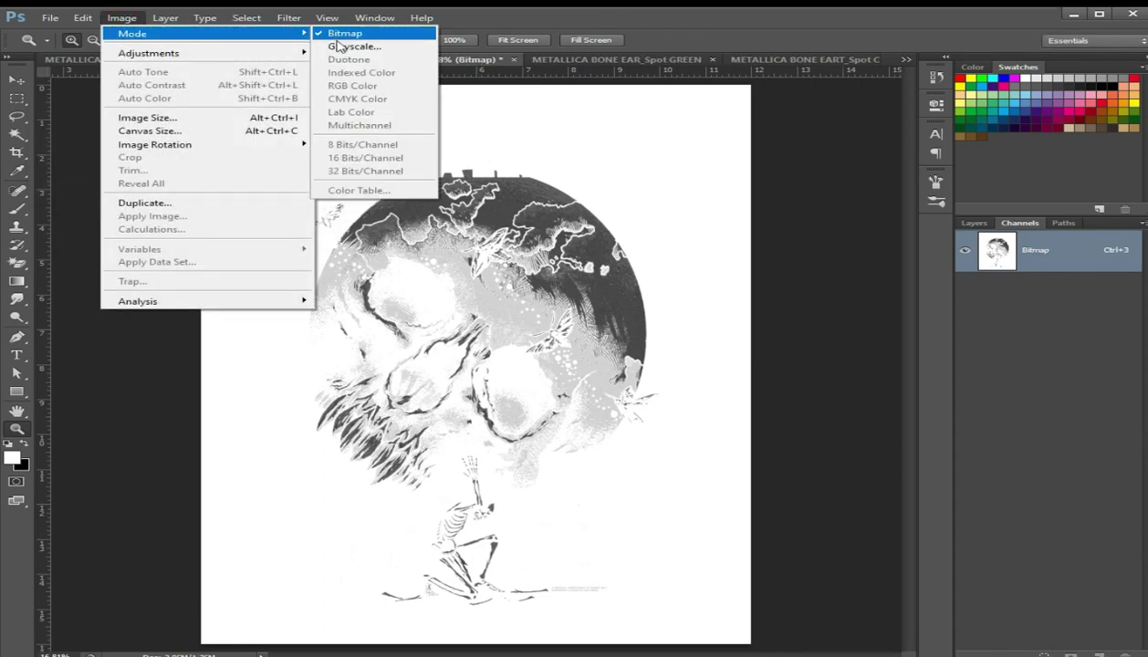
mouse_move(132, 33)
left_click(351, 46)
key("Return")
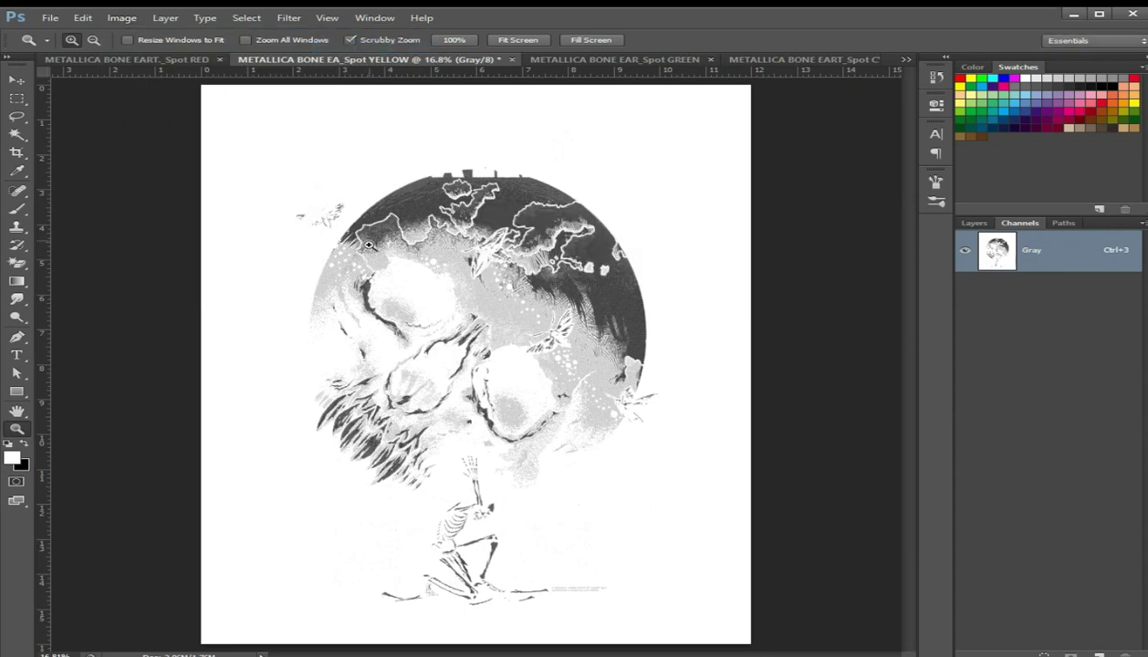
left_click(481, 406)
left_click(342, 436)
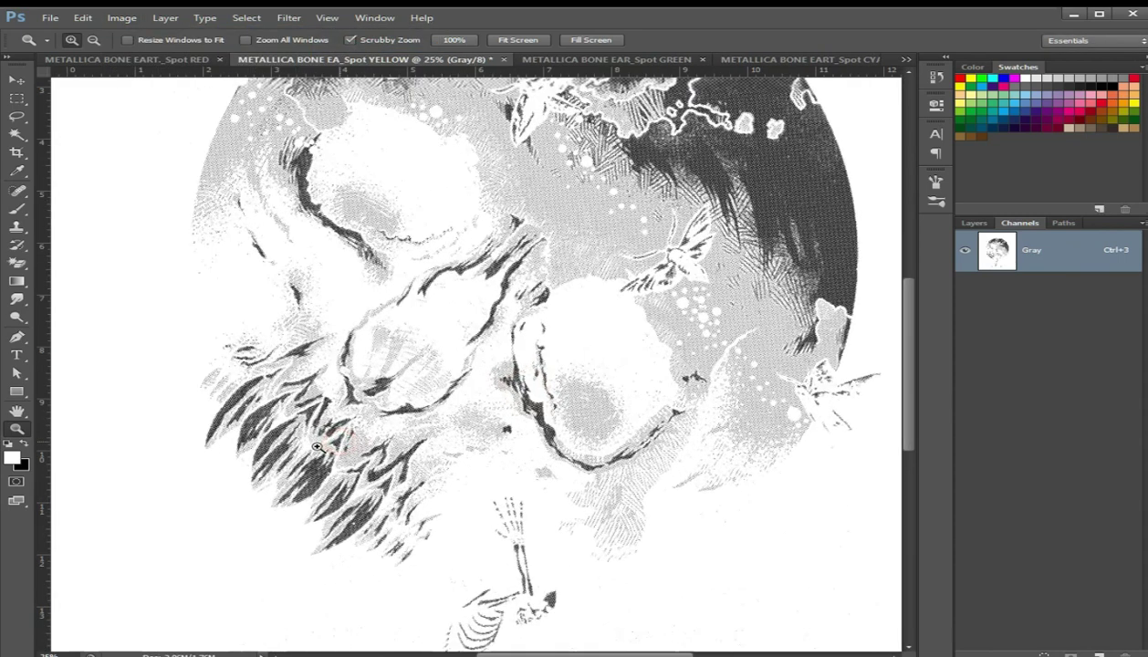
left_click(317, 447)
left_click(316, 447)
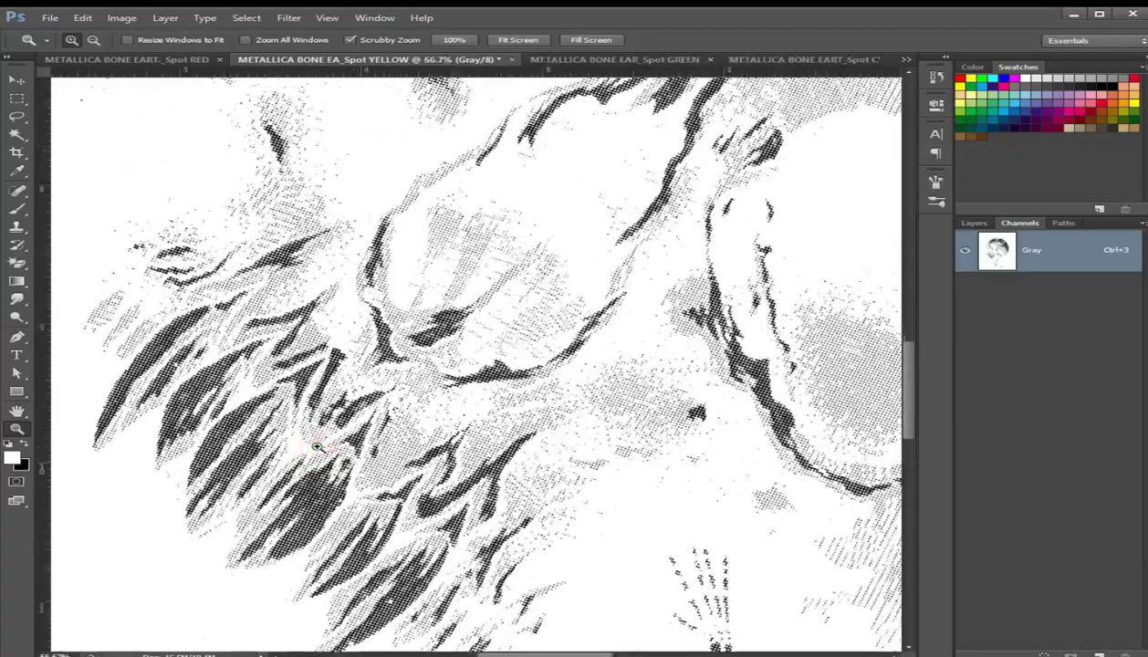
key("space")
mouse_move(633, 342)
left_mouse_down()
mouse_move(224, 518)
mouse_move(125, 191)
mouse_move(579, 239)
mouse_move(602, 375)
left_mouse_up()
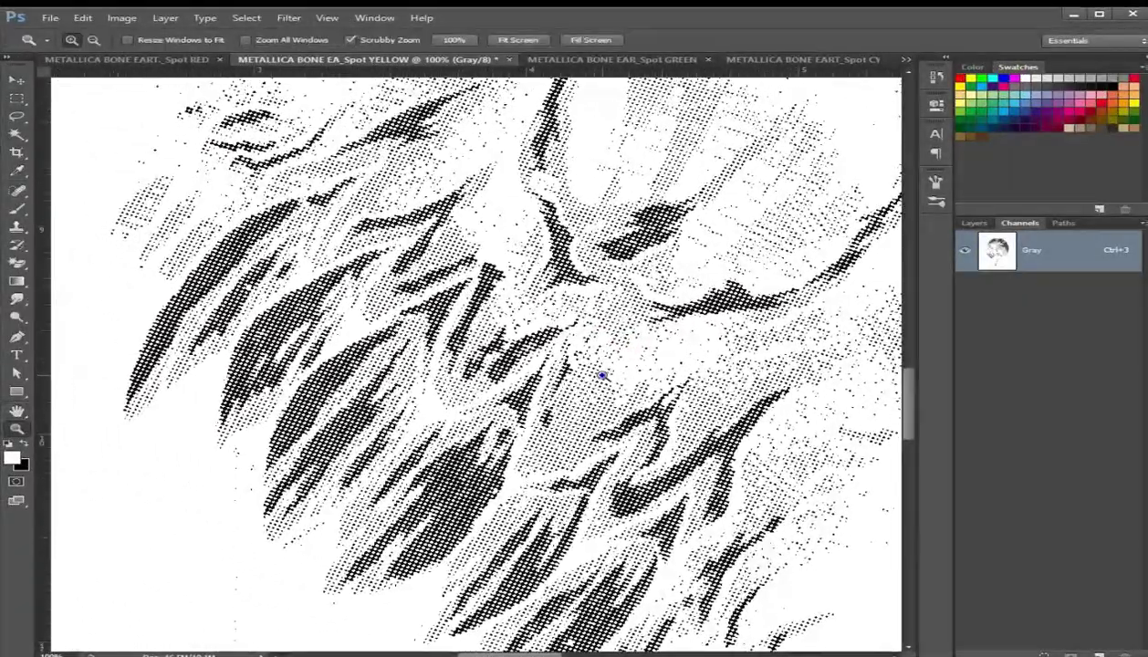
right_click(603, 375)
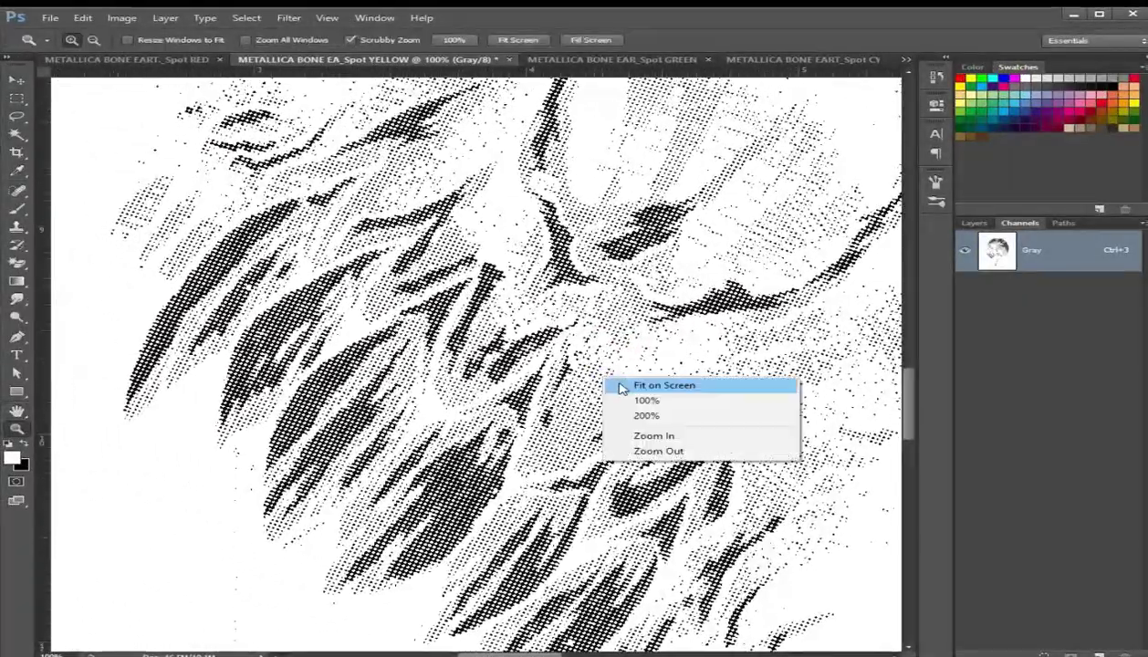
left_click(638, 384)
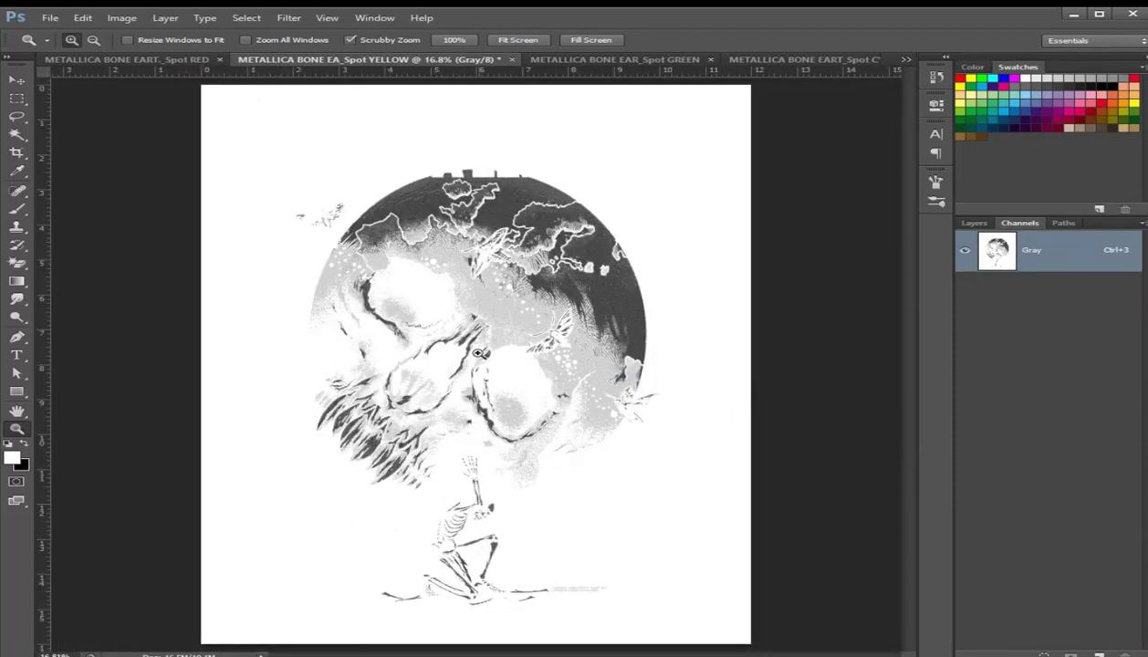
left_click(126, 20)
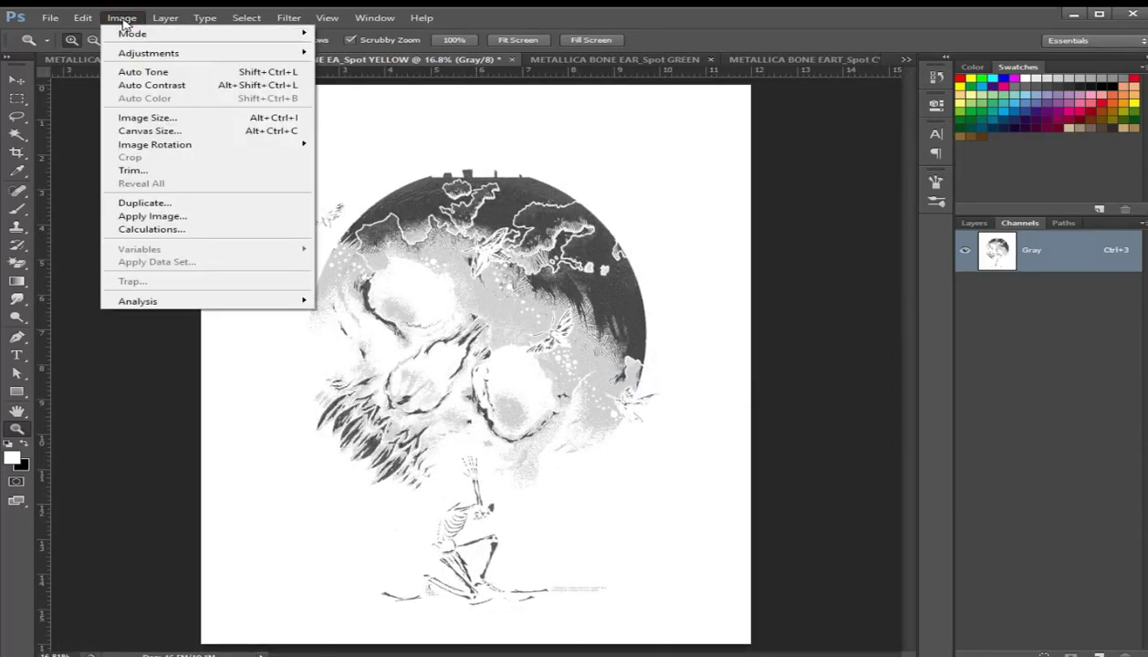
key("Escape")
key("Escape")
left_click(246, 17)
key("Escape")
key("Escape")
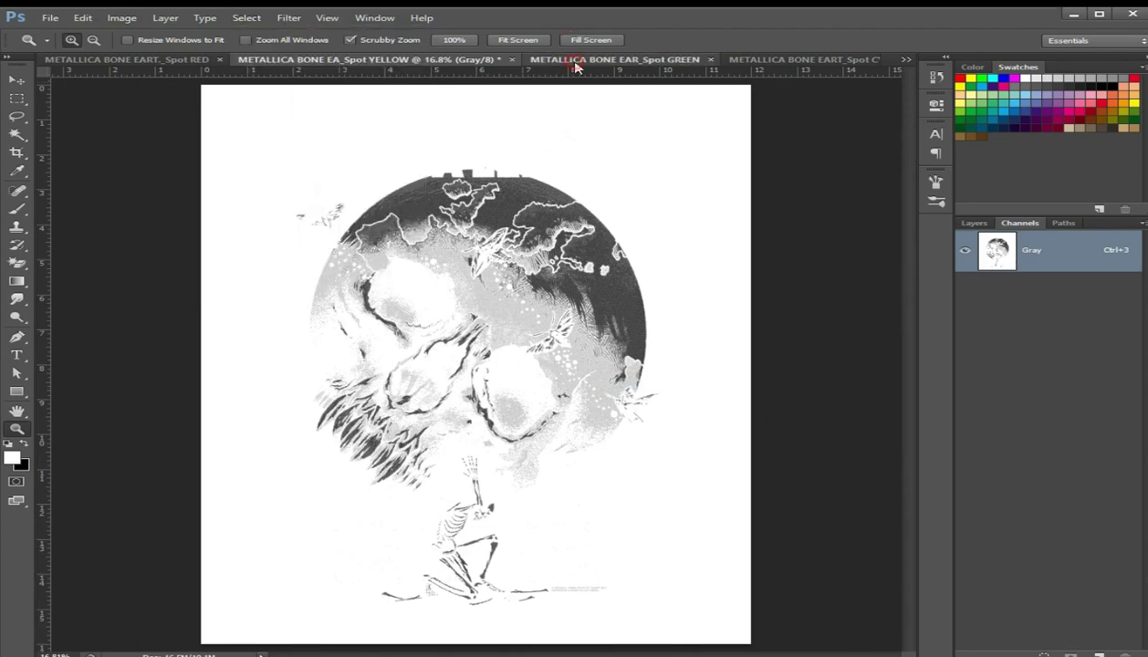
Give Spot GREEN a 300 ppi, 55 lines/inch diamond Bitmap halftone and convert it back to Grayscale.
left_click(576, 60)
left_click(124, 19)
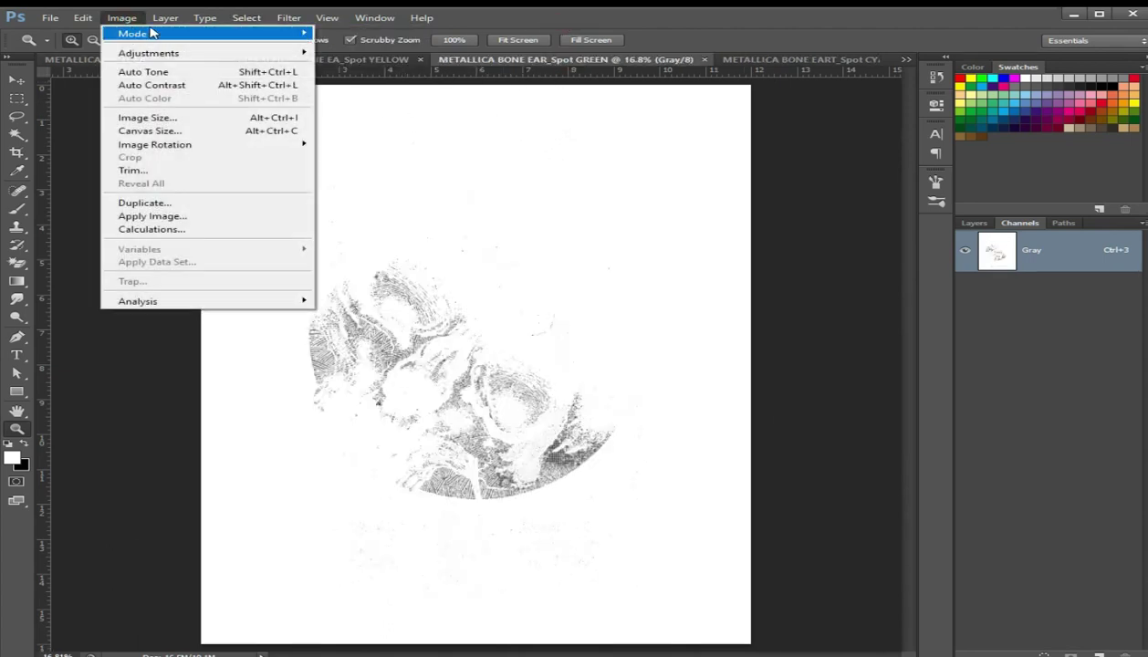
mouse_move(133, 34)
left_click(336, 34)
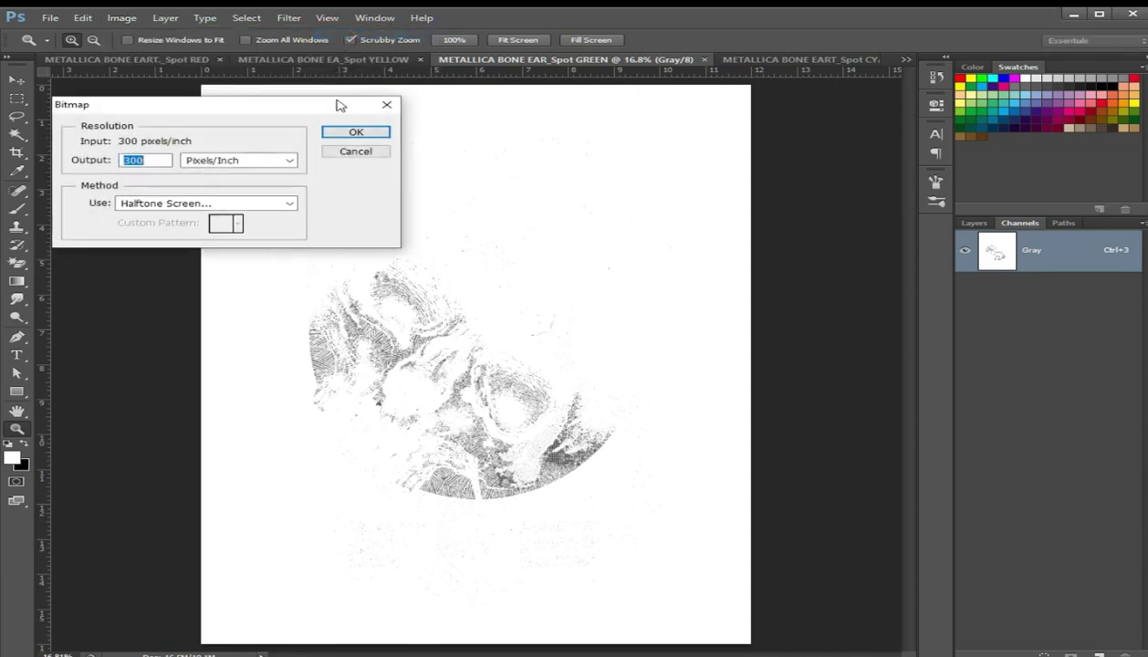
key("Return")
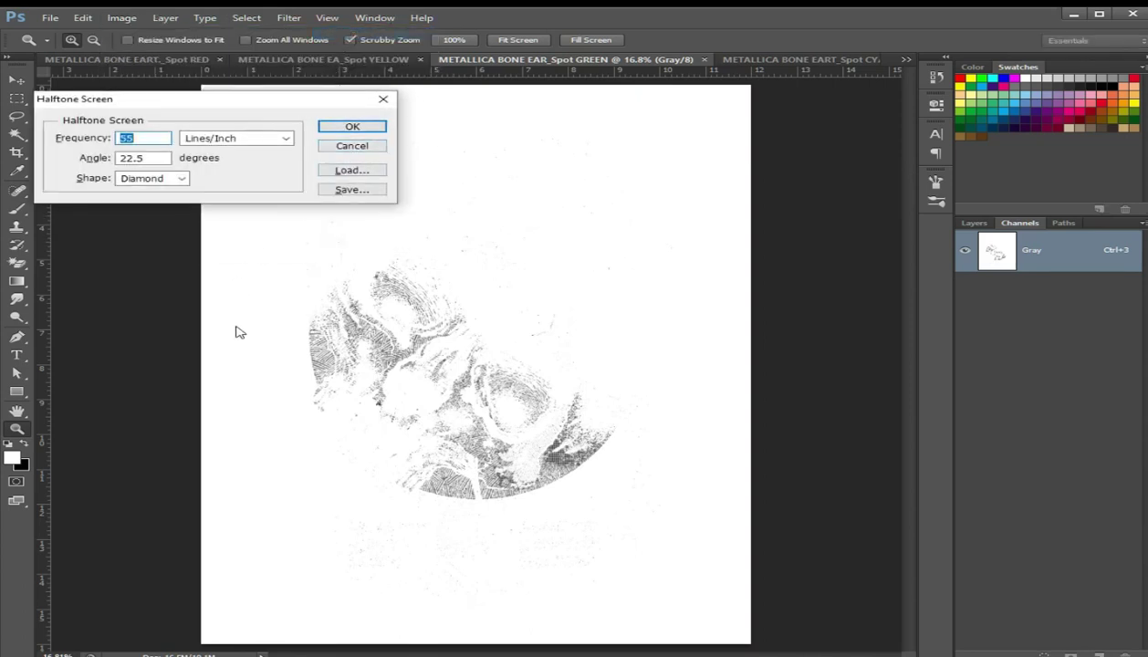
key("Return")
left_click(122, 18)
mouse_move(132, 33)
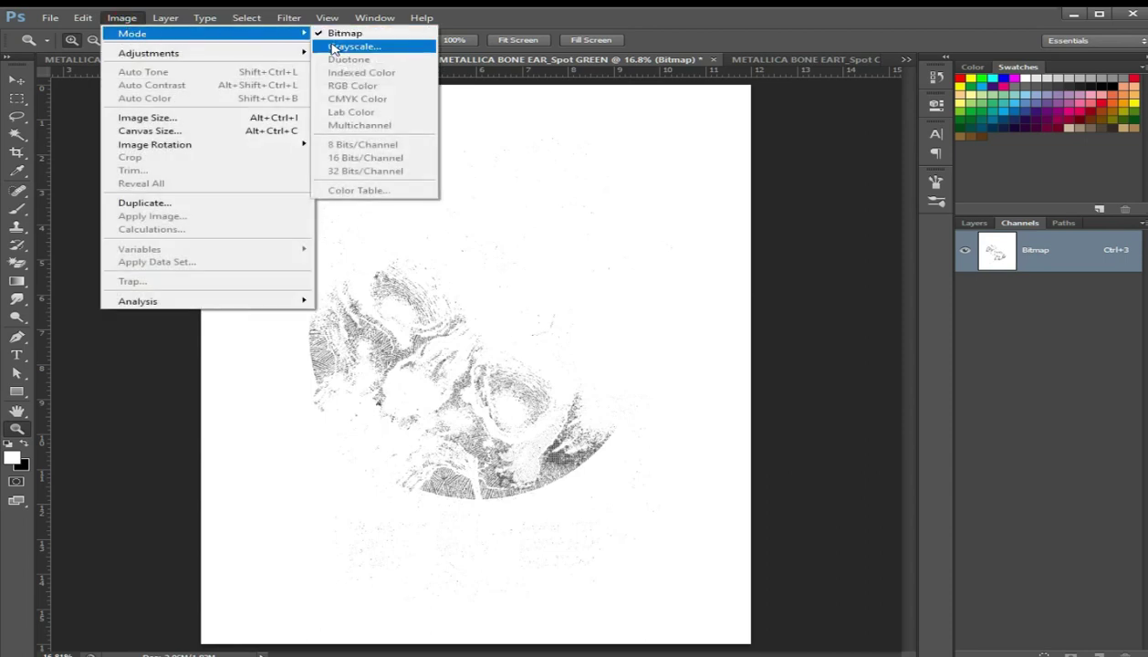
left_click(333, 48)
key("Return")
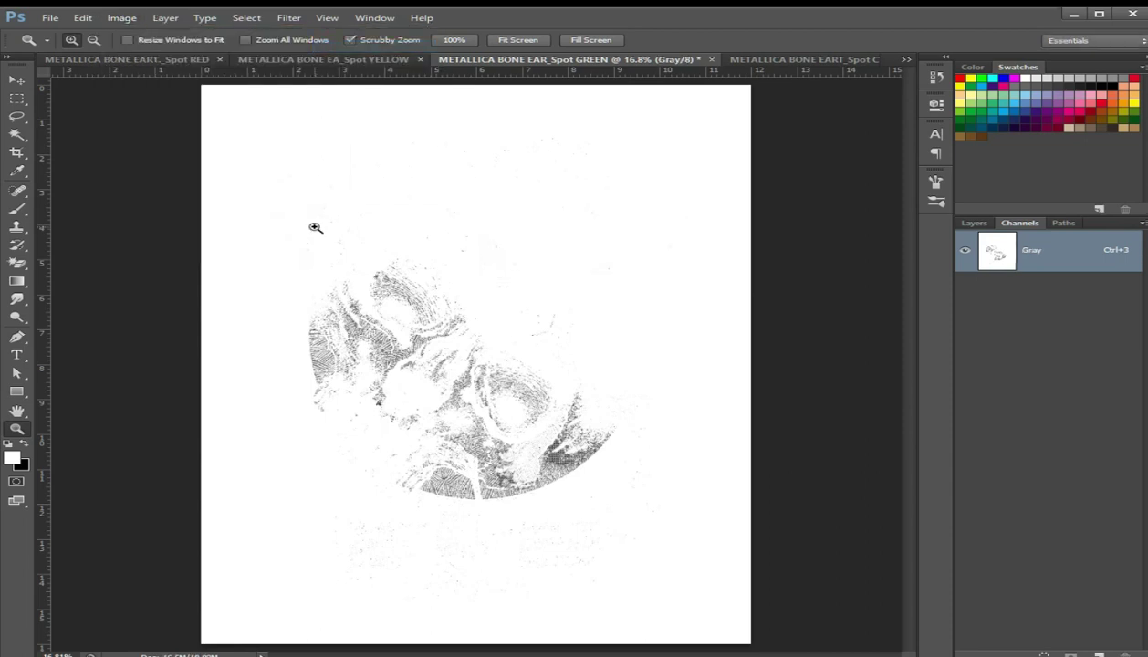
left_click(802, 65)
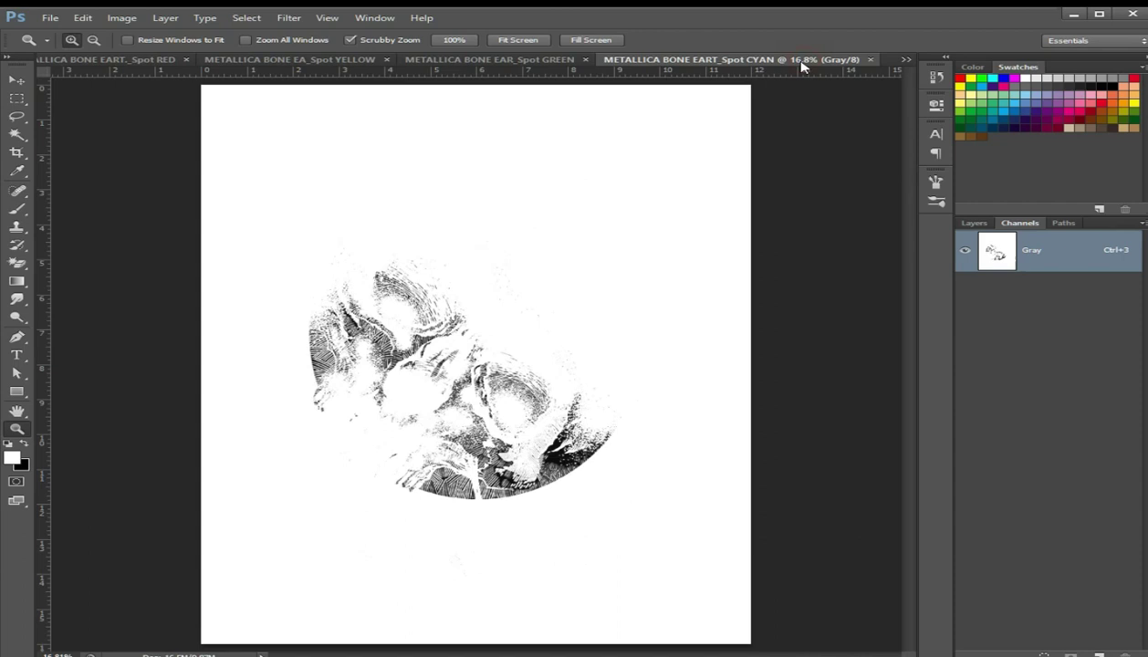
Give Spot CYAN a 300 ppi, 55 lines/inch diamond Bitmap halftone and convert it back to Grayscale.
left_click(124, 18)
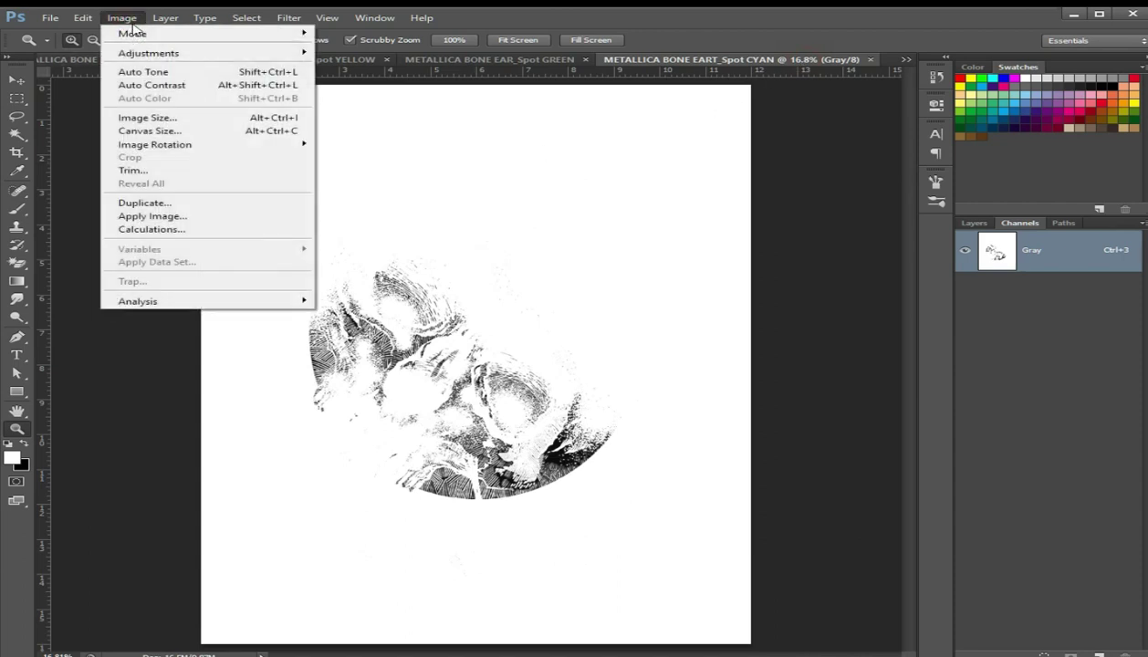
mouse_move(132, 34)
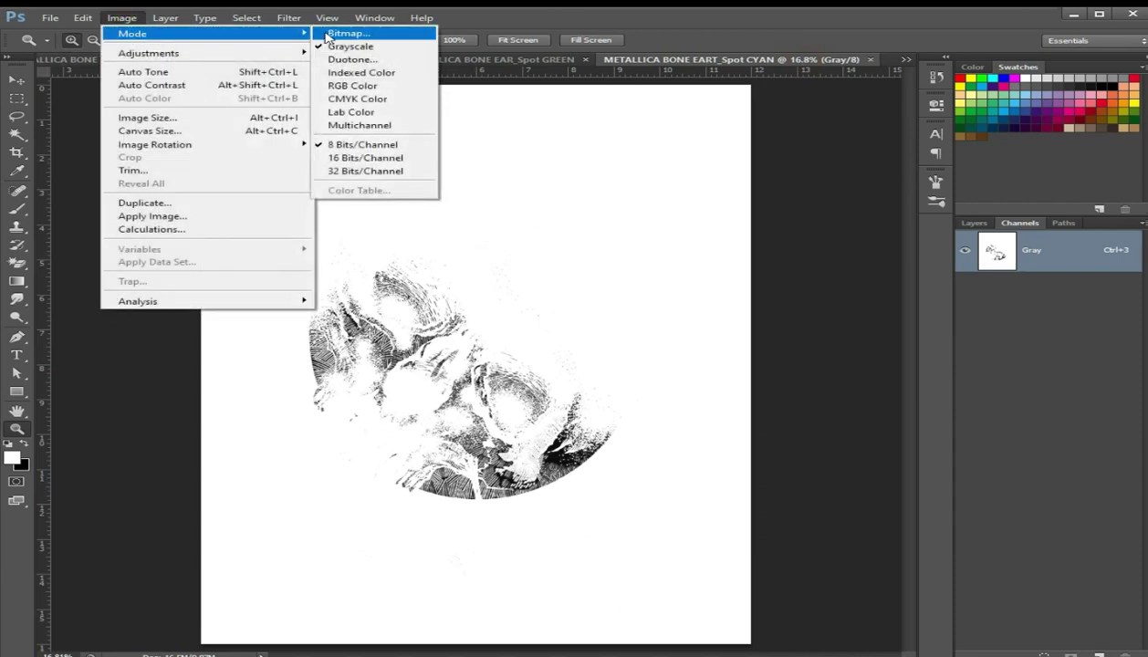
left_click(324, 33)
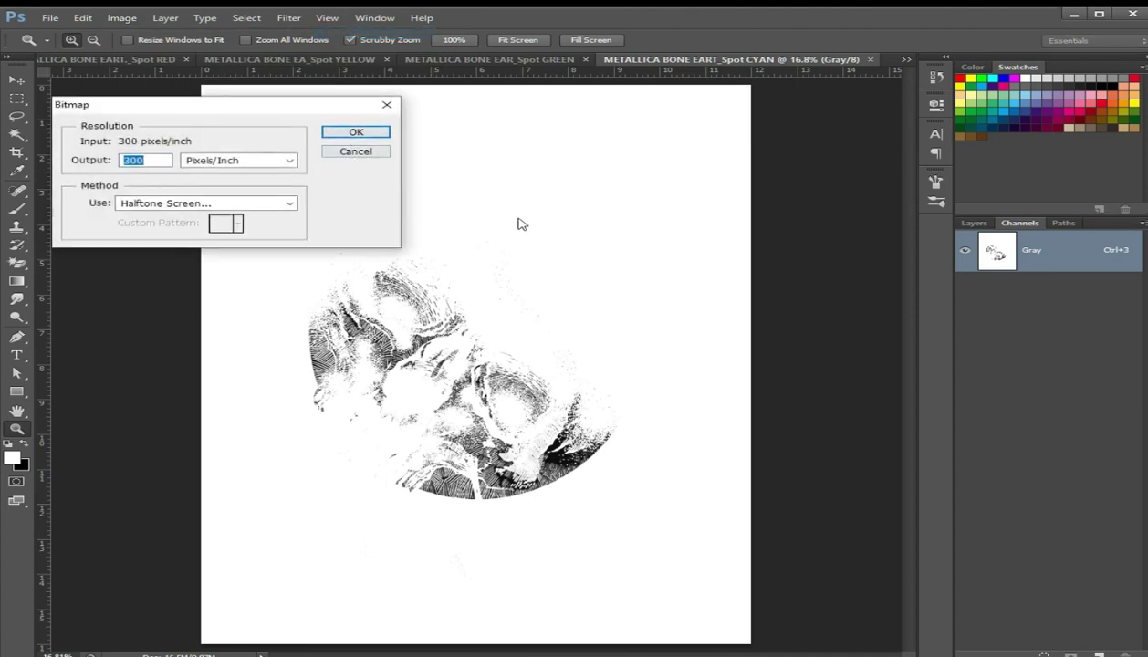
key("Return")
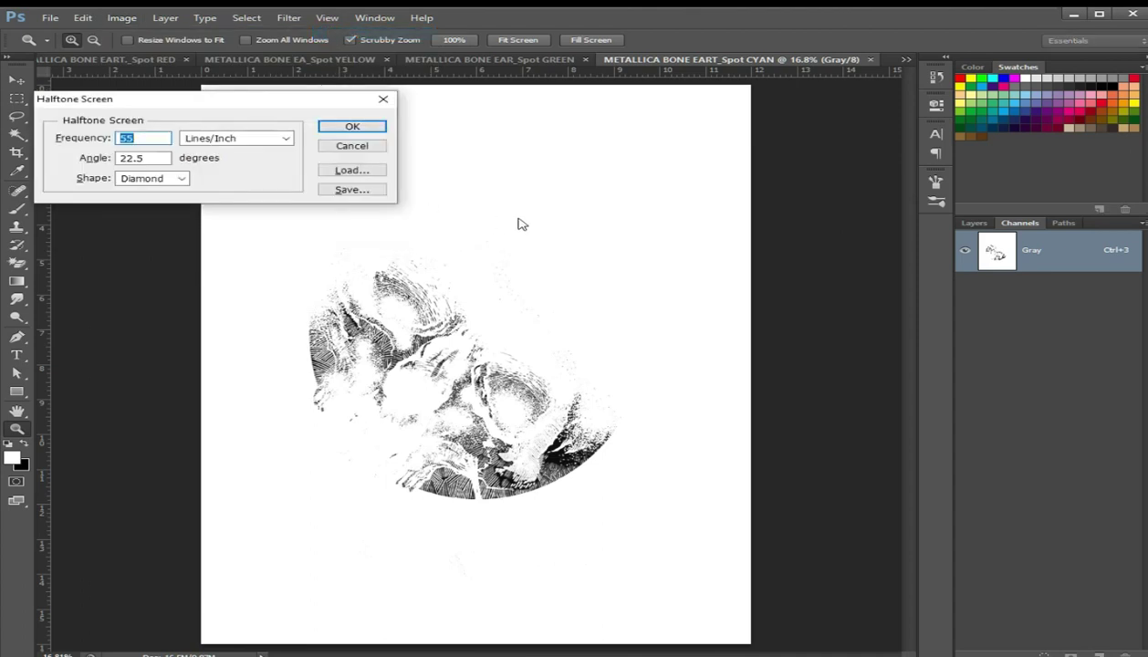
key("Return")
left_click(123, 17)
mouse_move(132, 33)
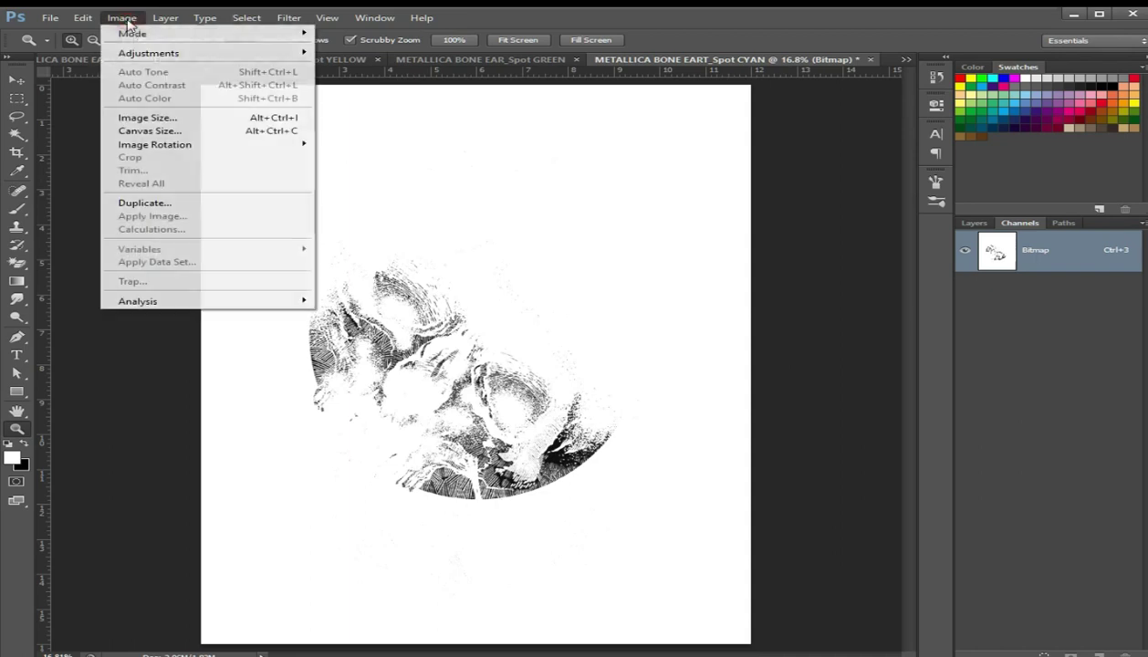
left_click(333, 46)
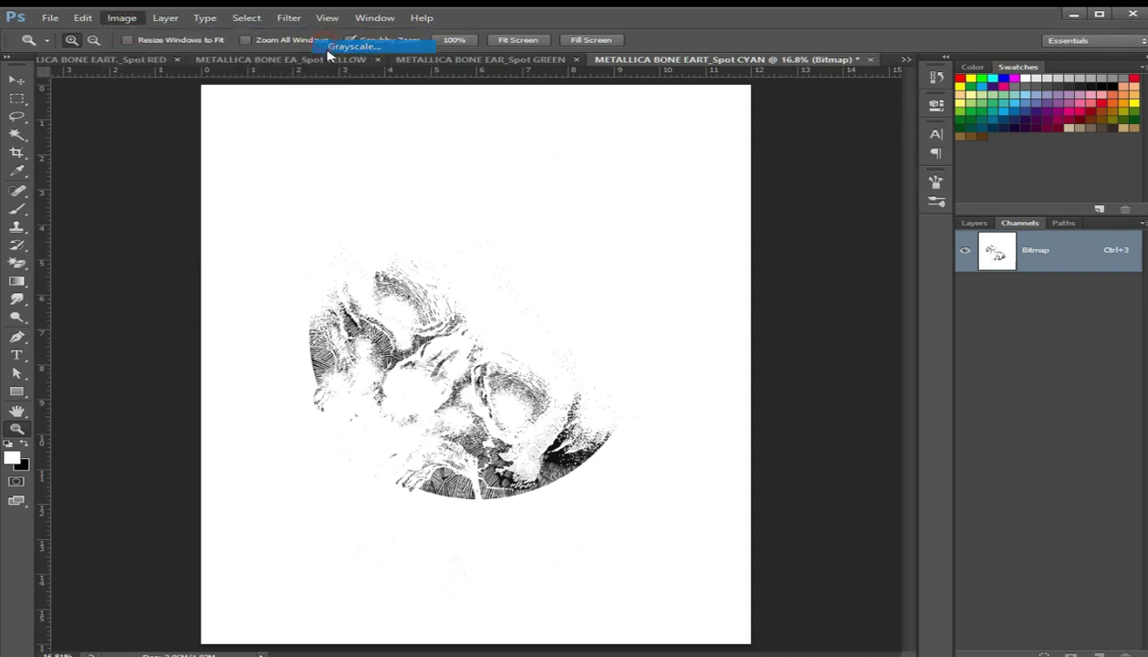
key("Return")
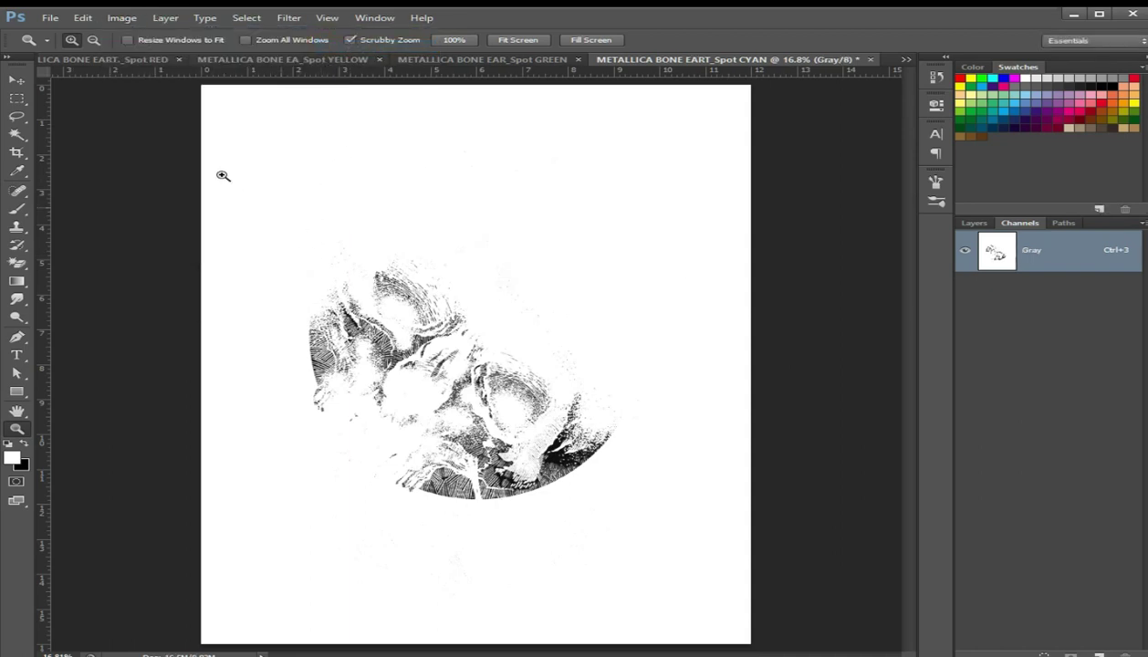
left_click(133, 58)
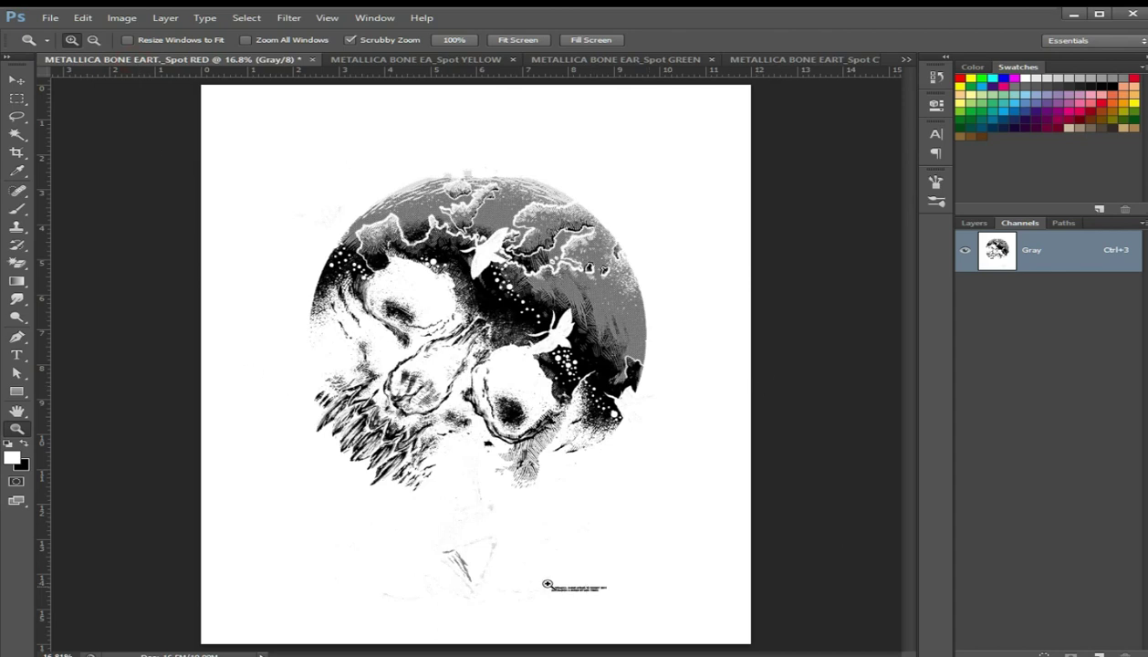
left_click(590, 587)
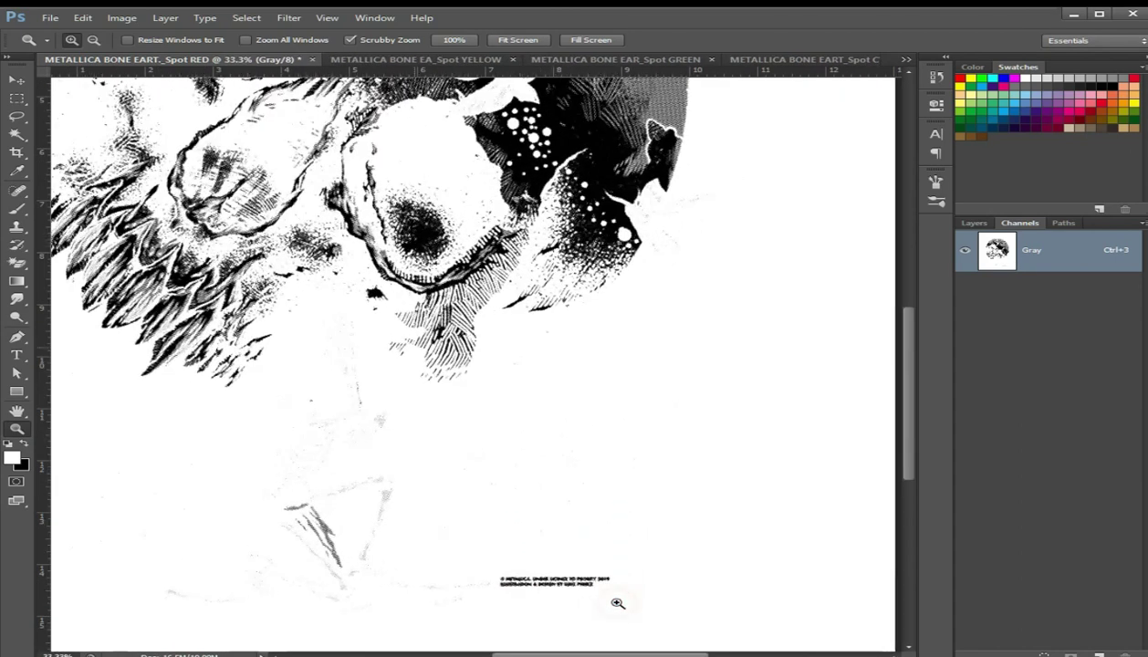
left_click(606, 594)
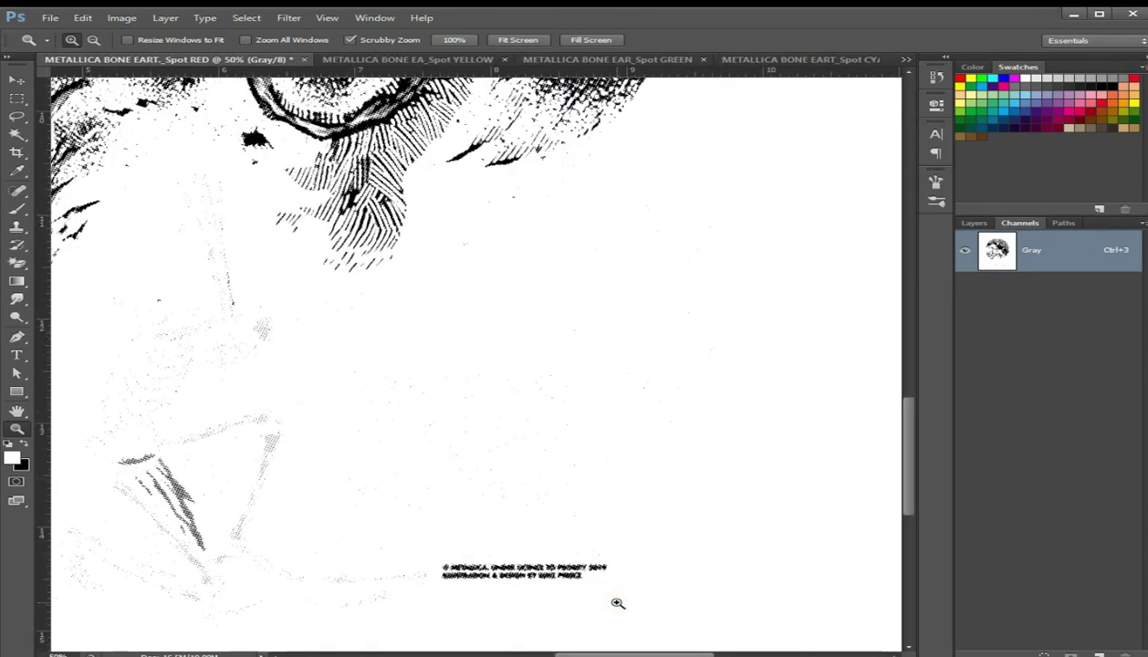
right_click(571, 540)
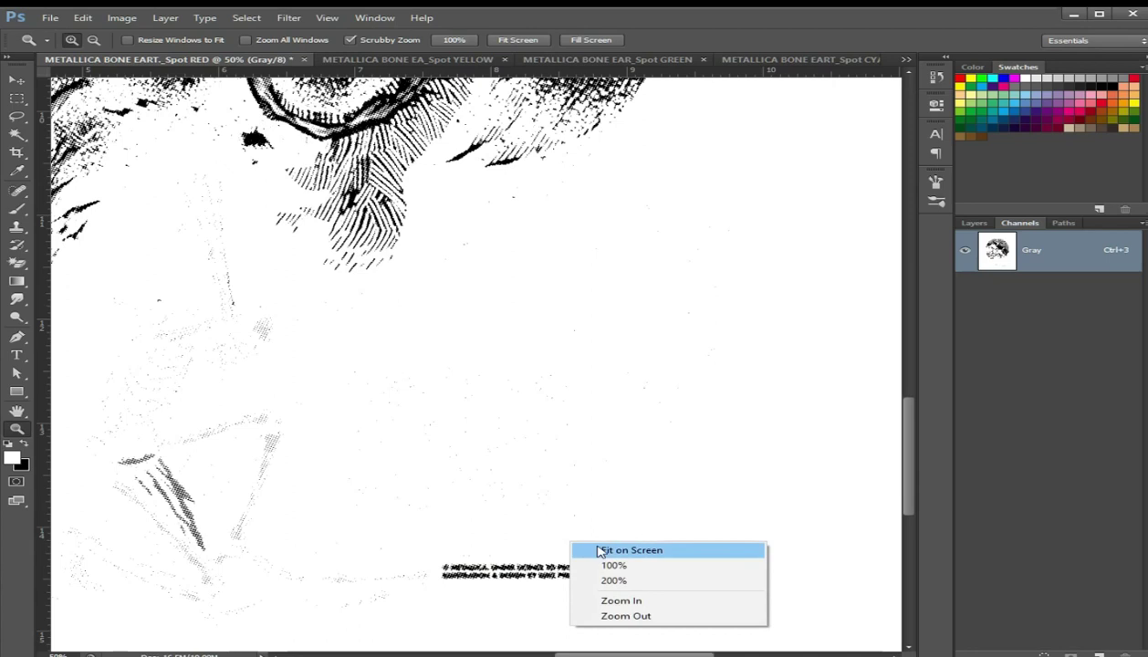
left_click(599, 550)
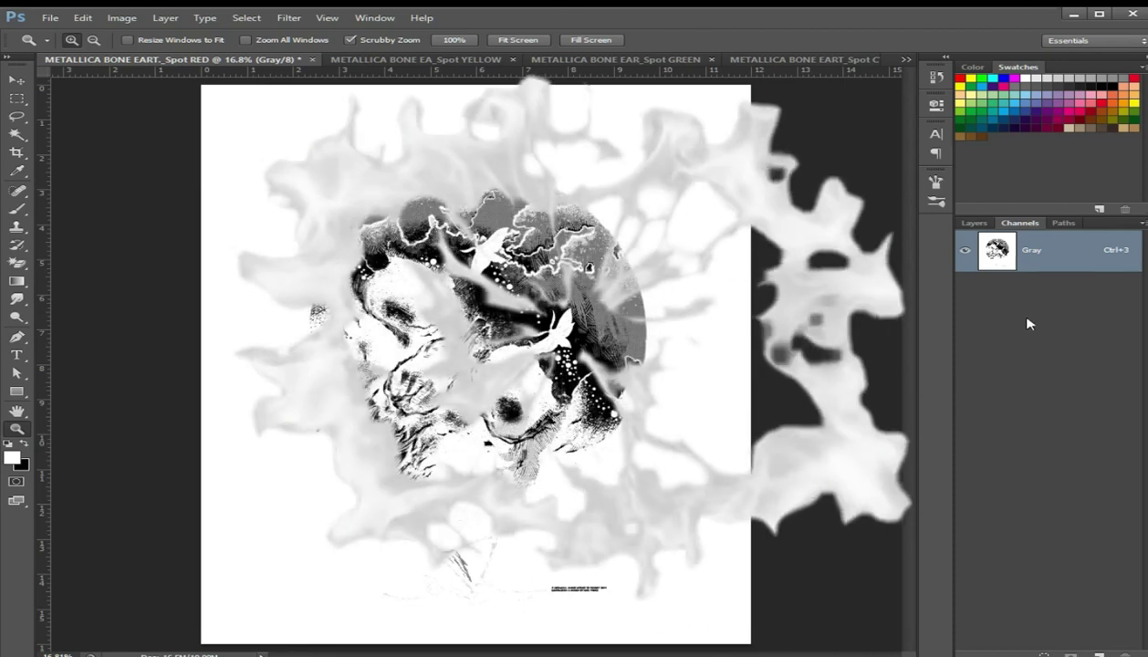
Start Merge Channels, cancel it, and list the five open spot documents.
left_click(1143, 222)
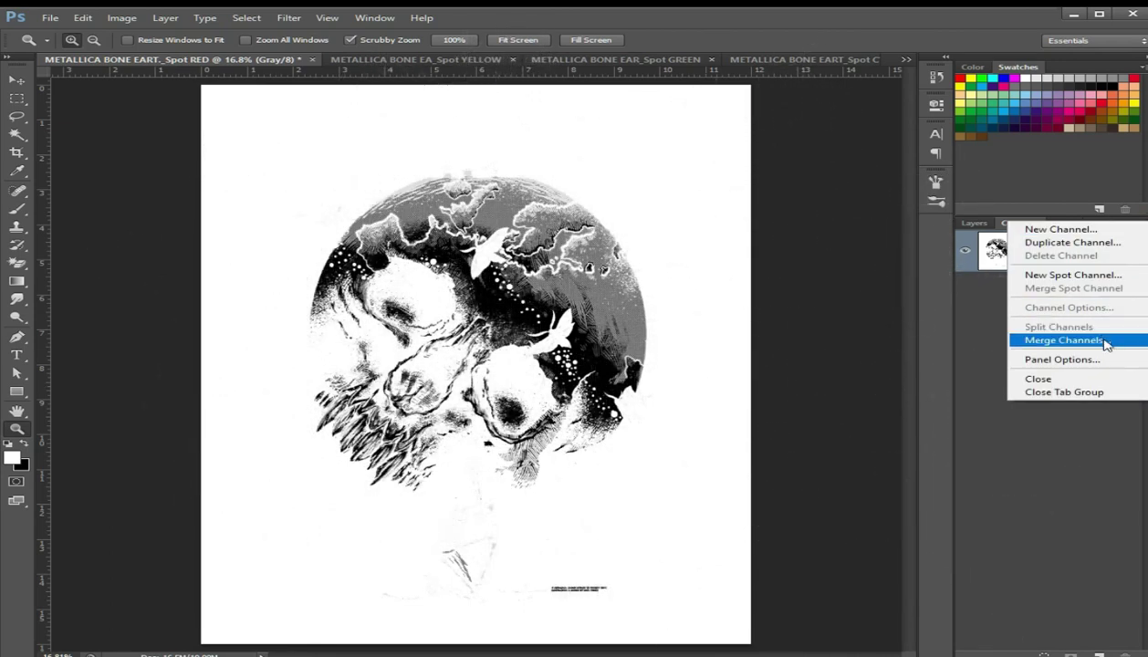
left_click(1108, 341)
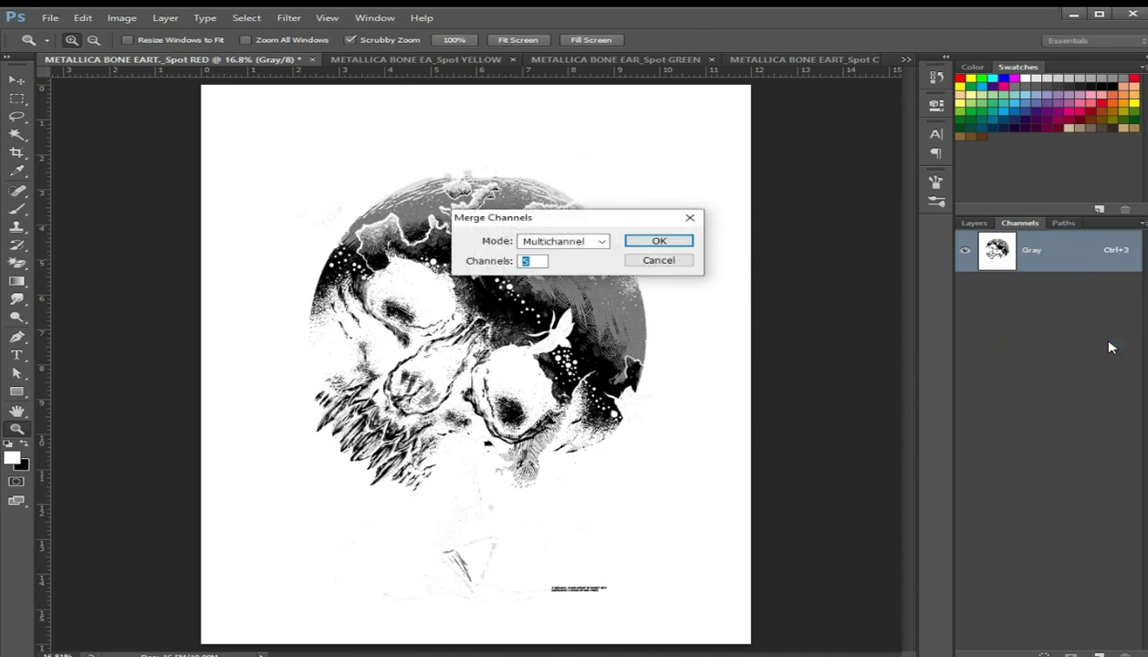
left_click(690, 217)
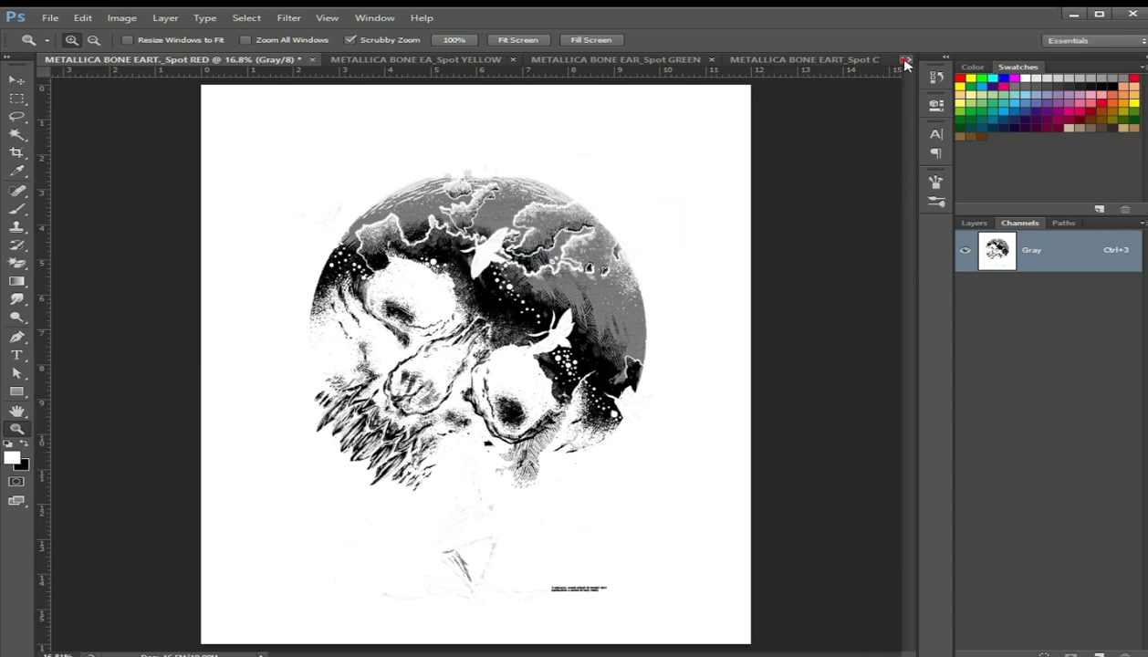
left_click(905, 60)
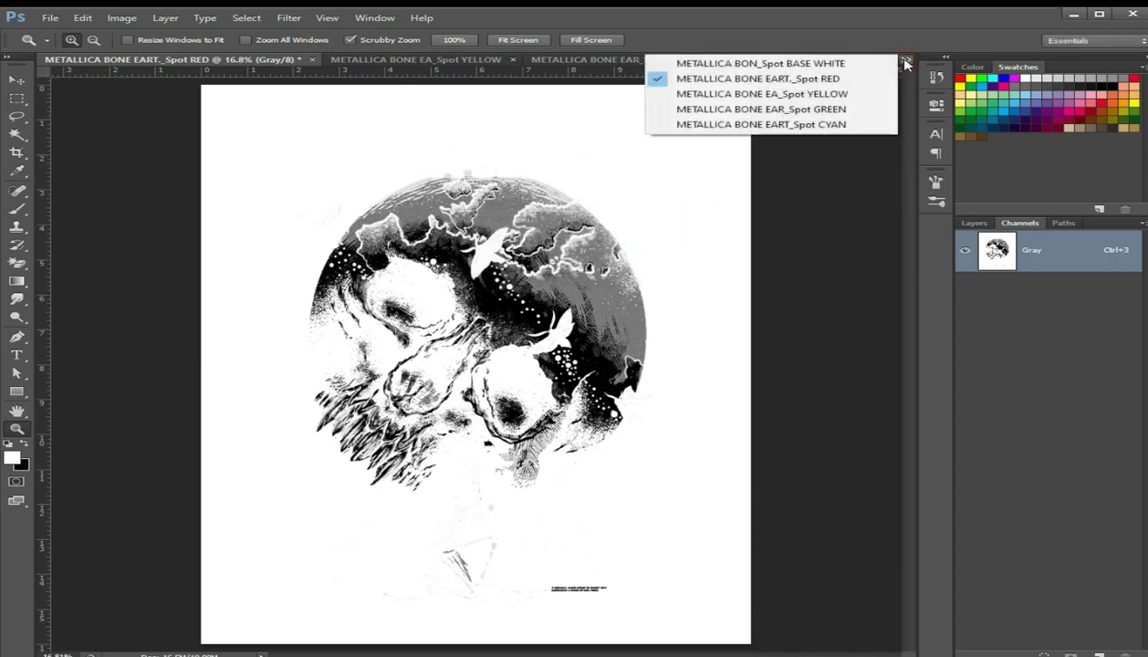
Bring up the Spot BASE WHITE document and fit its artwork on screen.
left_click(848, 65)
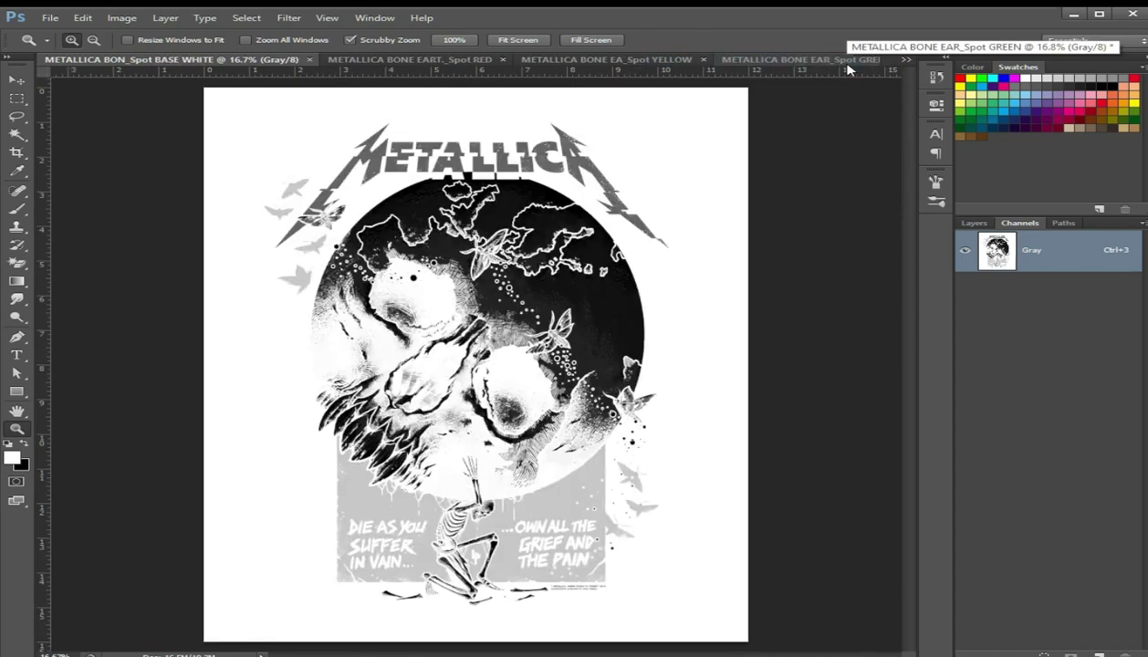
left_click_drag(446, 238, 450, 277)
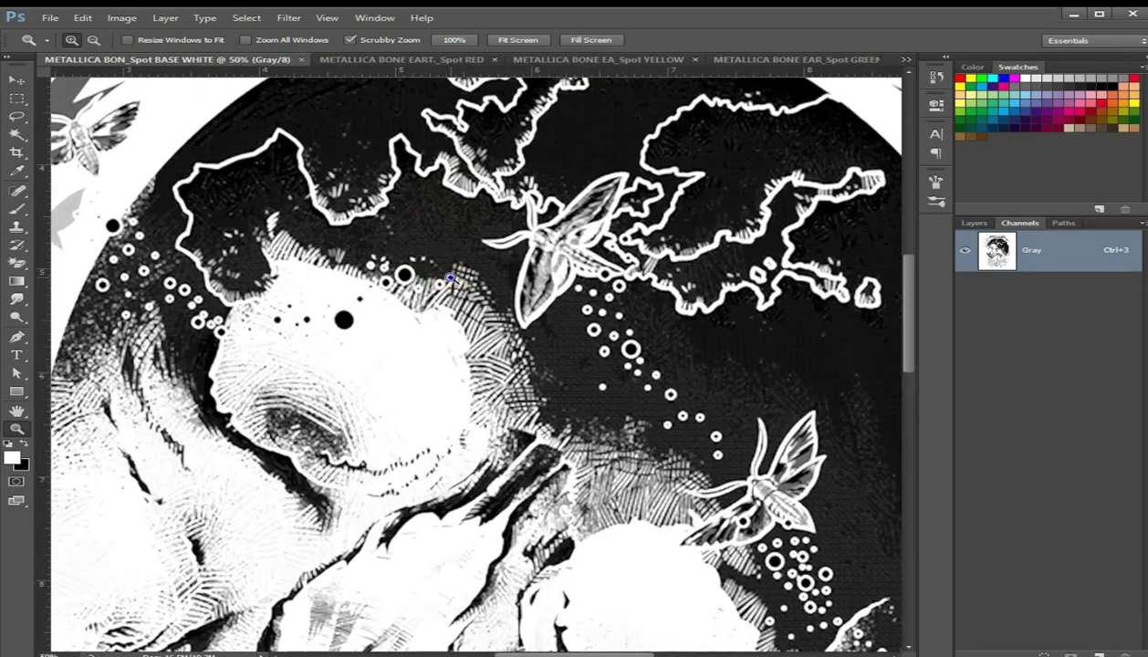
right_click(450, 277)
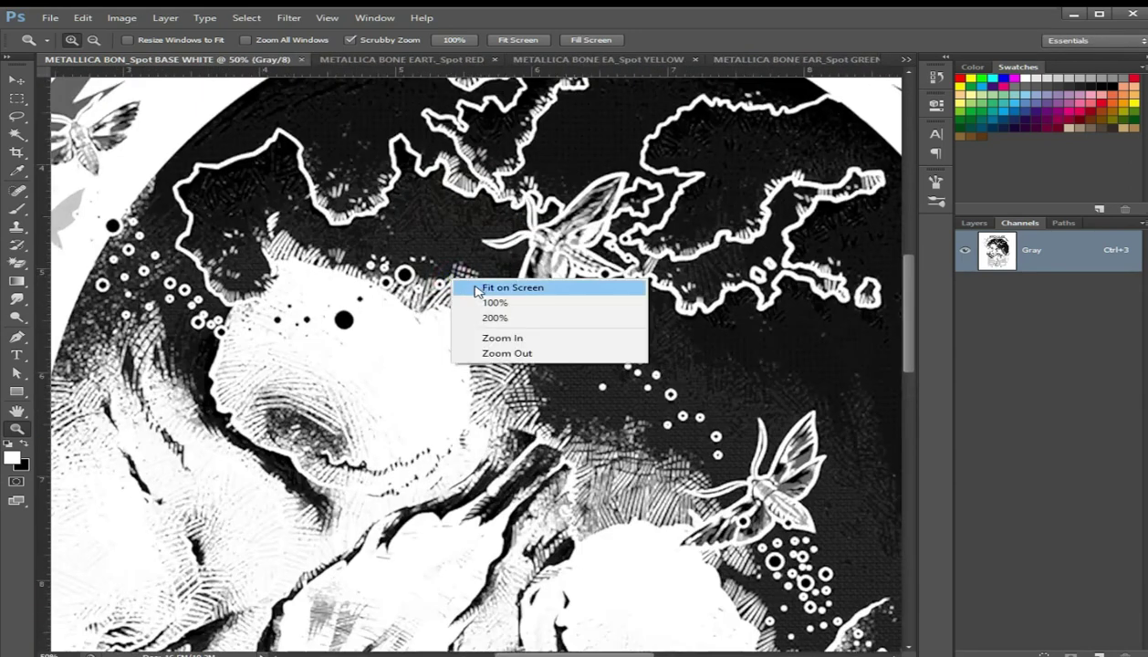
left_click(483, 288)
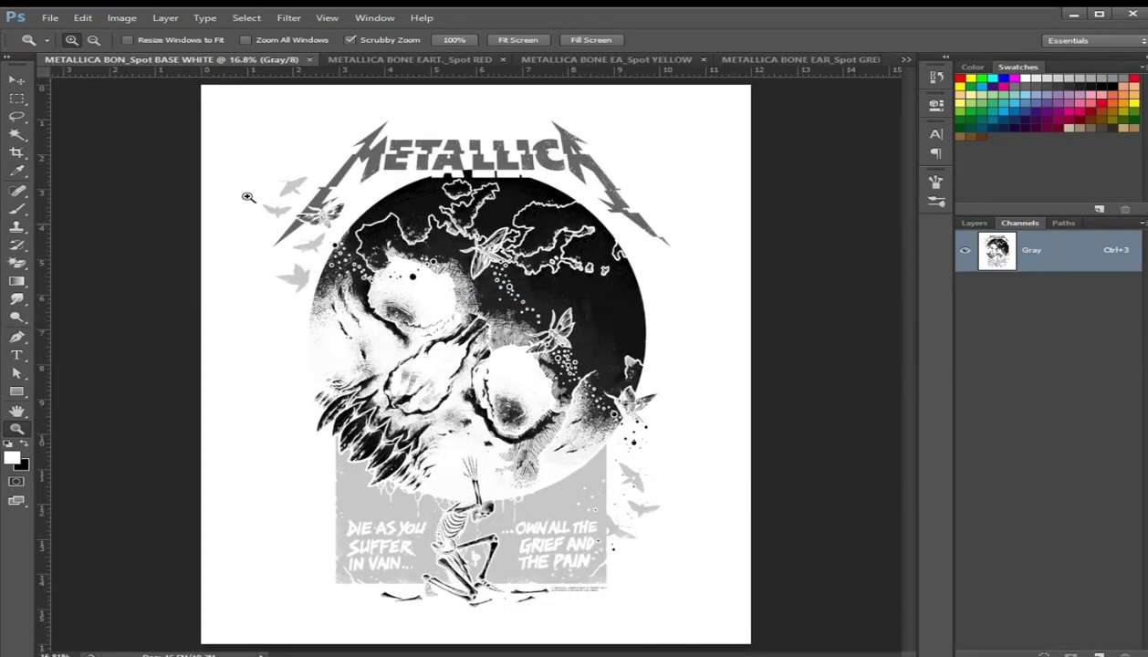
Convert it to a 300 ppi Bitmap halftone at 55 lpi, 22.5°, diamond dots, then choose Grayscale mode.
left_click(121, 18)
mouse_move(137, 34)
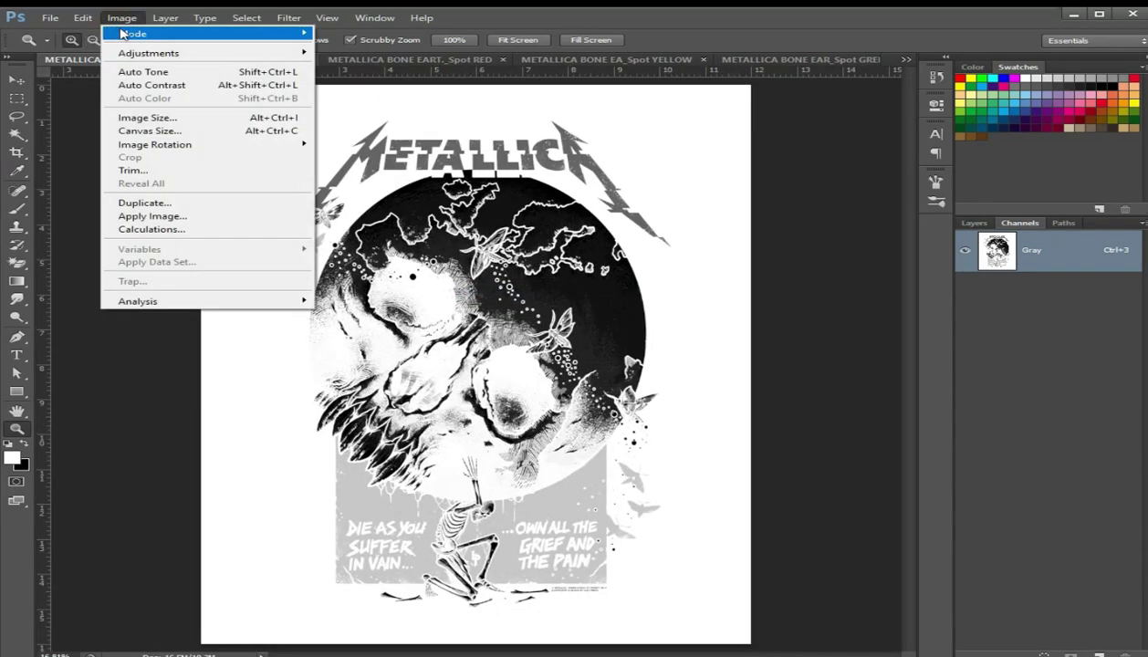
left_click(347, 32)
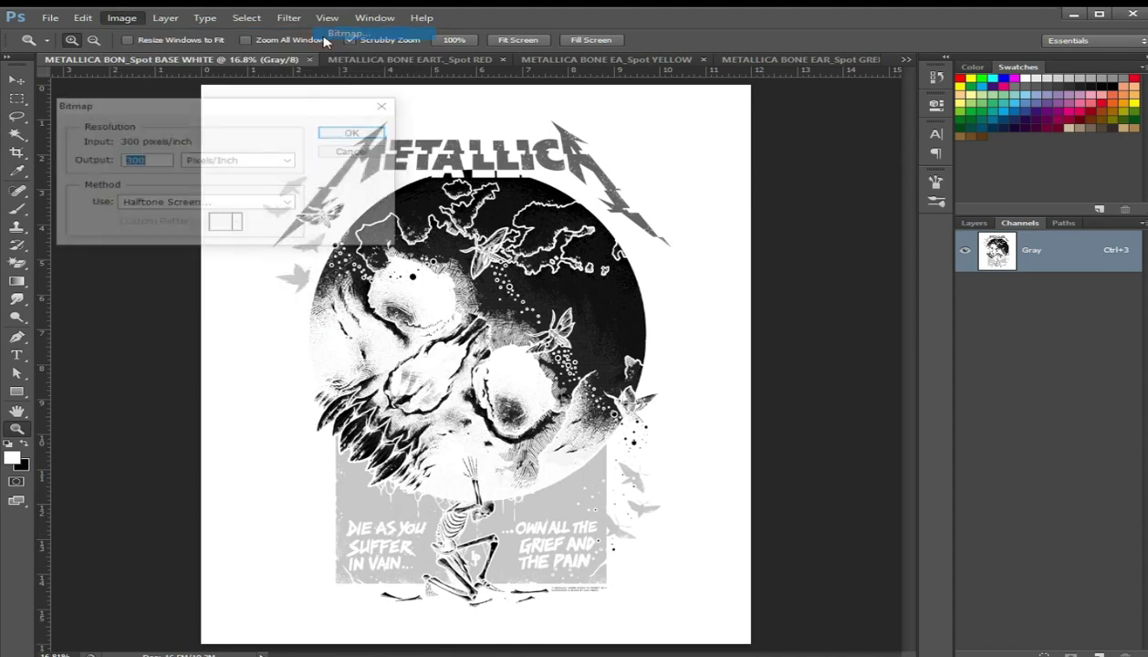
key("Return")
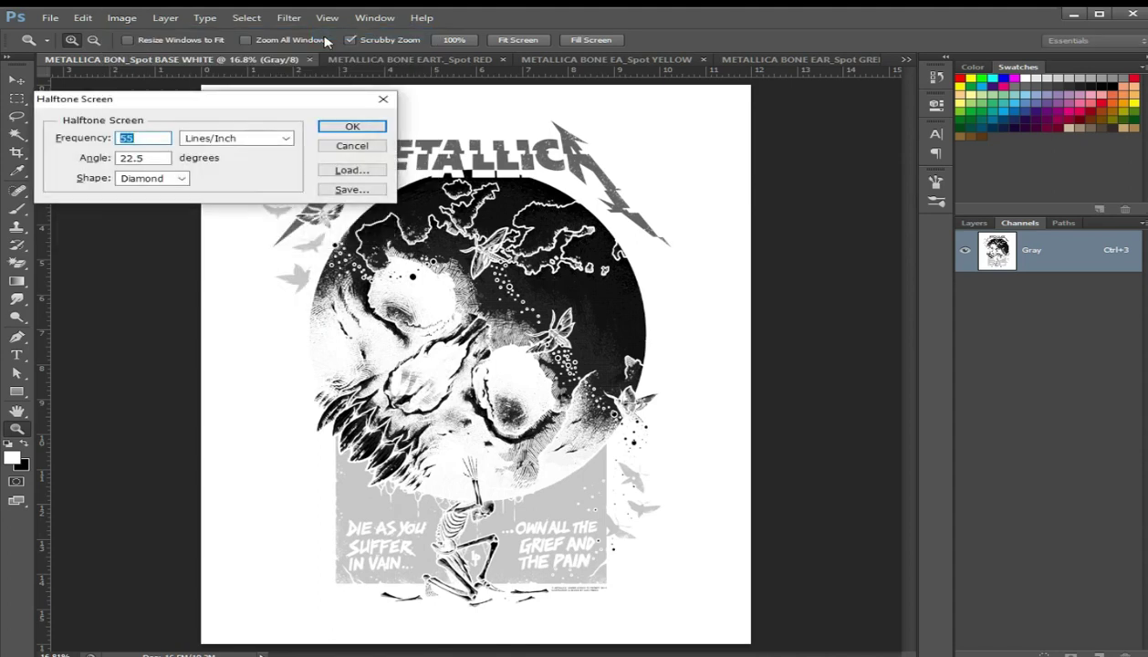
key("Return")
left_click(121, 18)
mouse_move(133, 34)
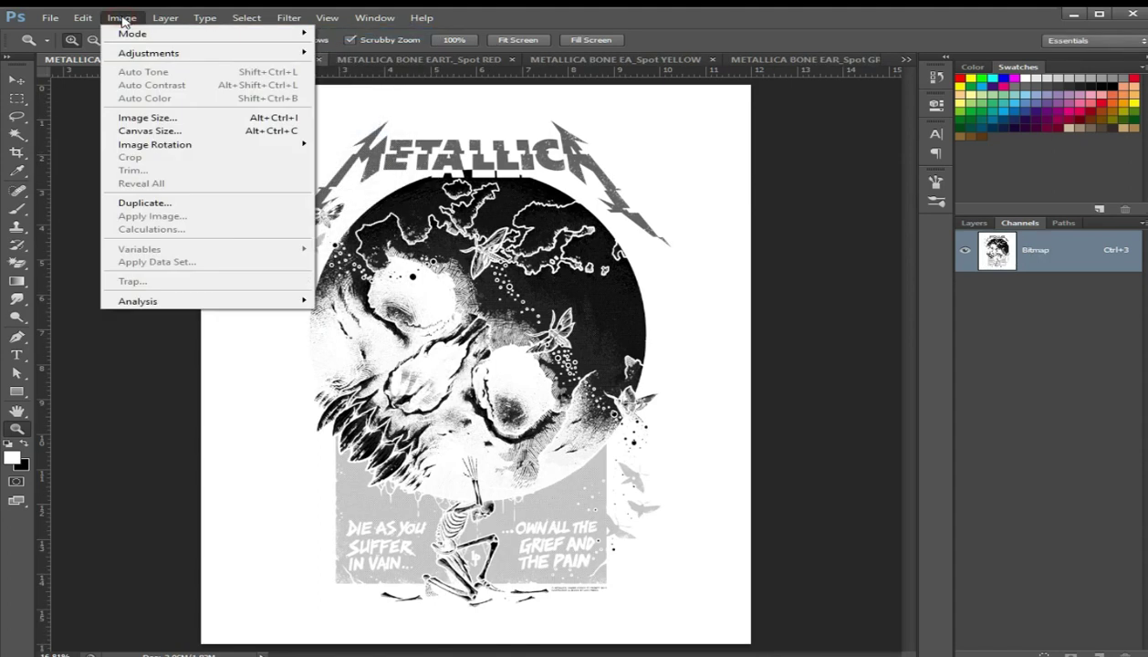
left_click(351, 46)
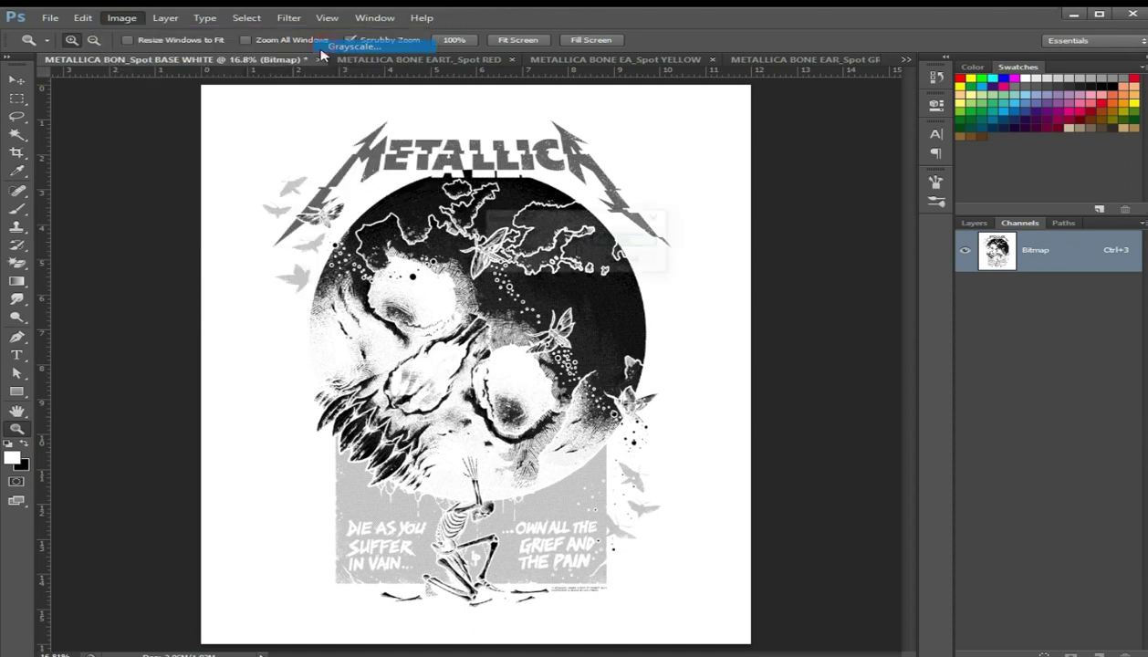
Confirm the Grayscale conversion, zoom to 50% to inspect the halftone dots, then fit on screen.
key("Return")
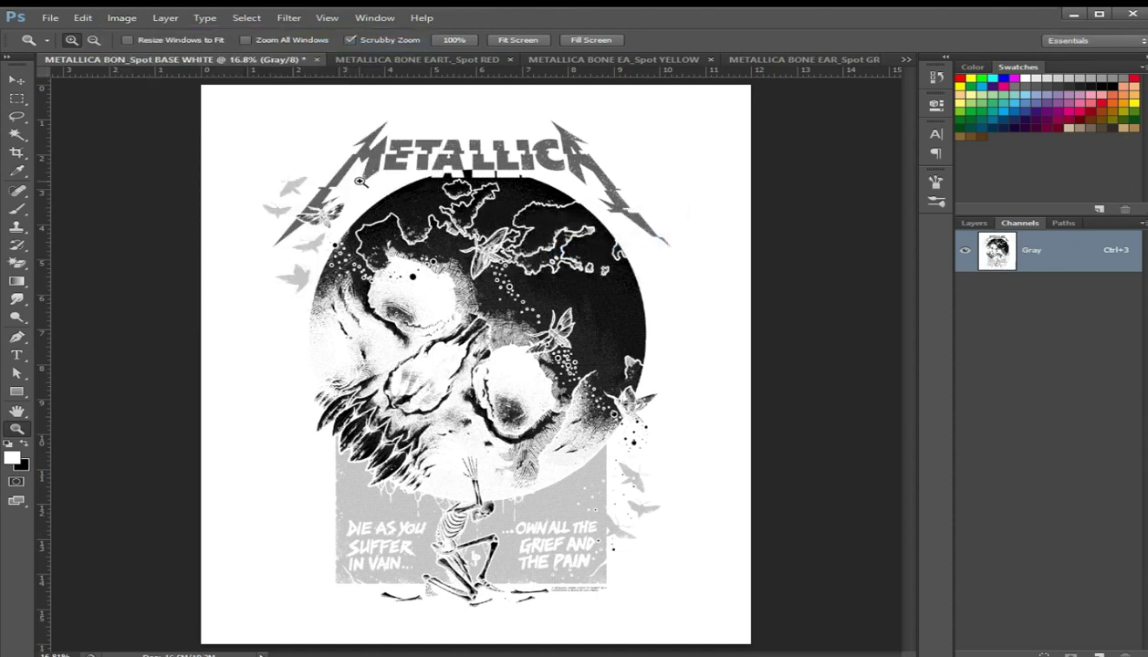
left_click(904, 60)
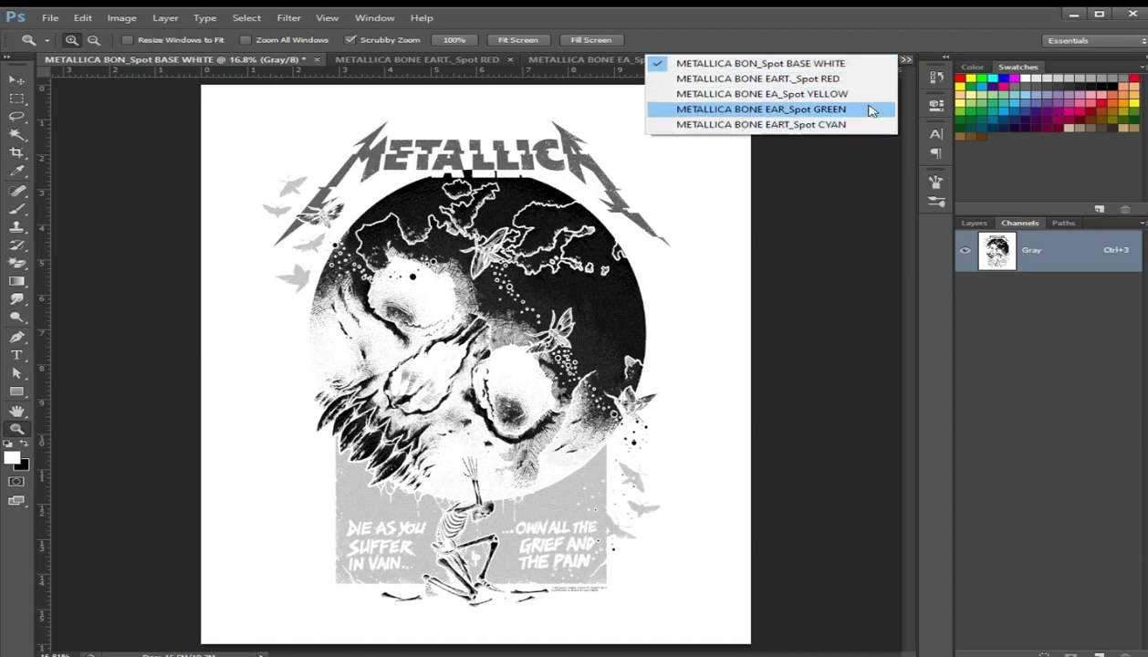
left_click(906, 62)
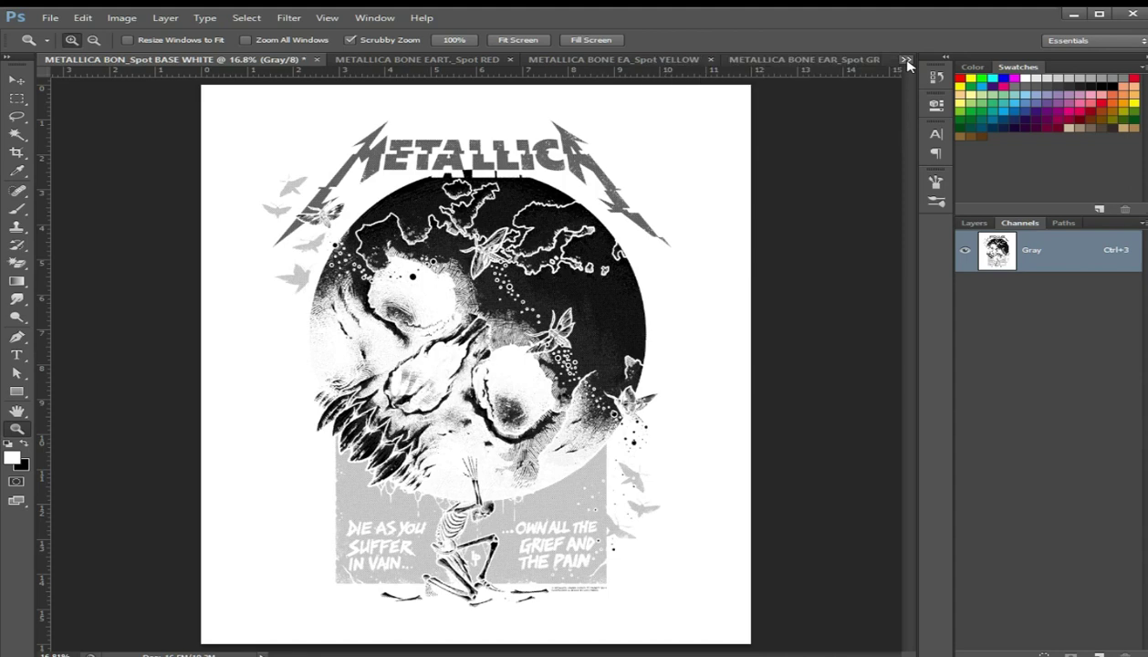
left_click(441, 471)
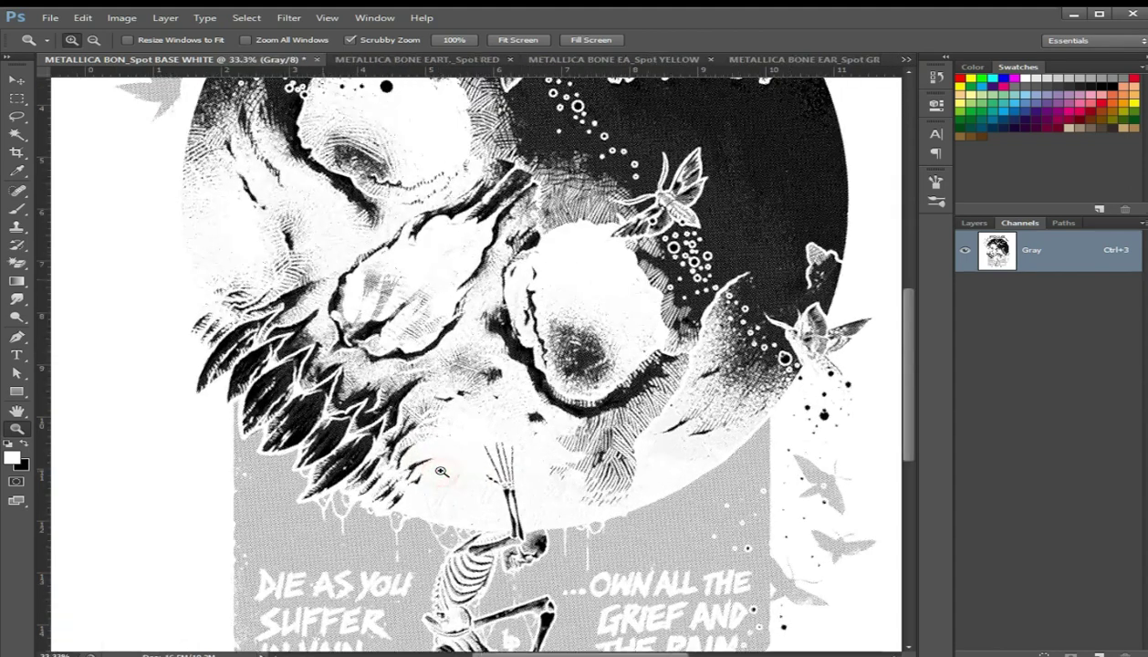
left_click(440, 471)
right_click(410, 394)
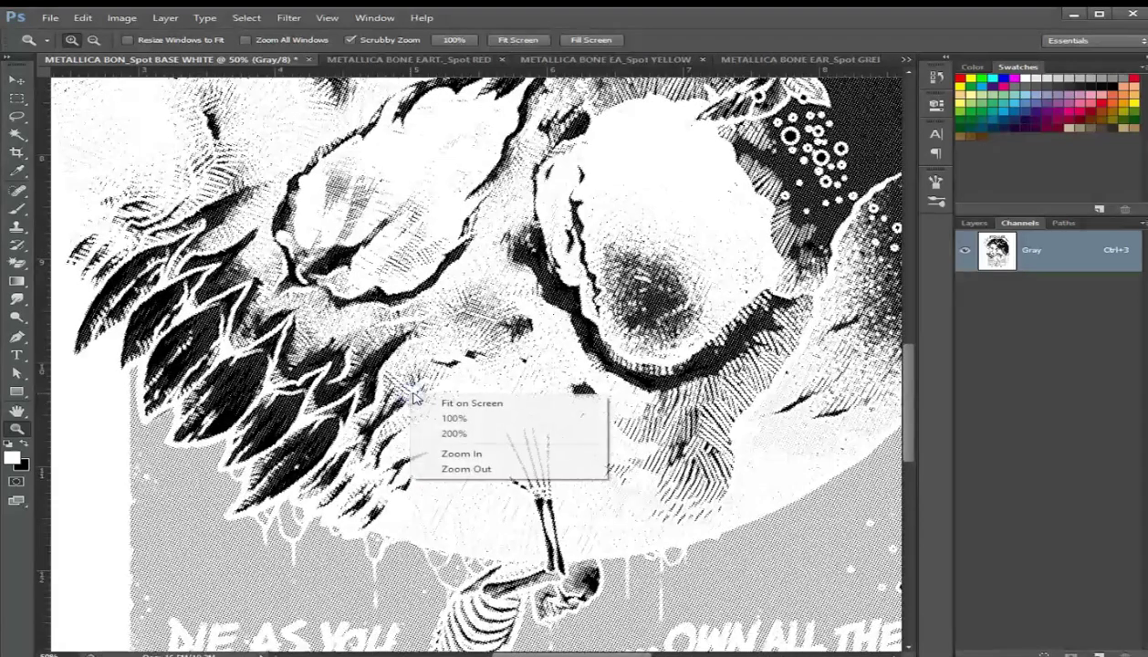
left_click(434, 402)
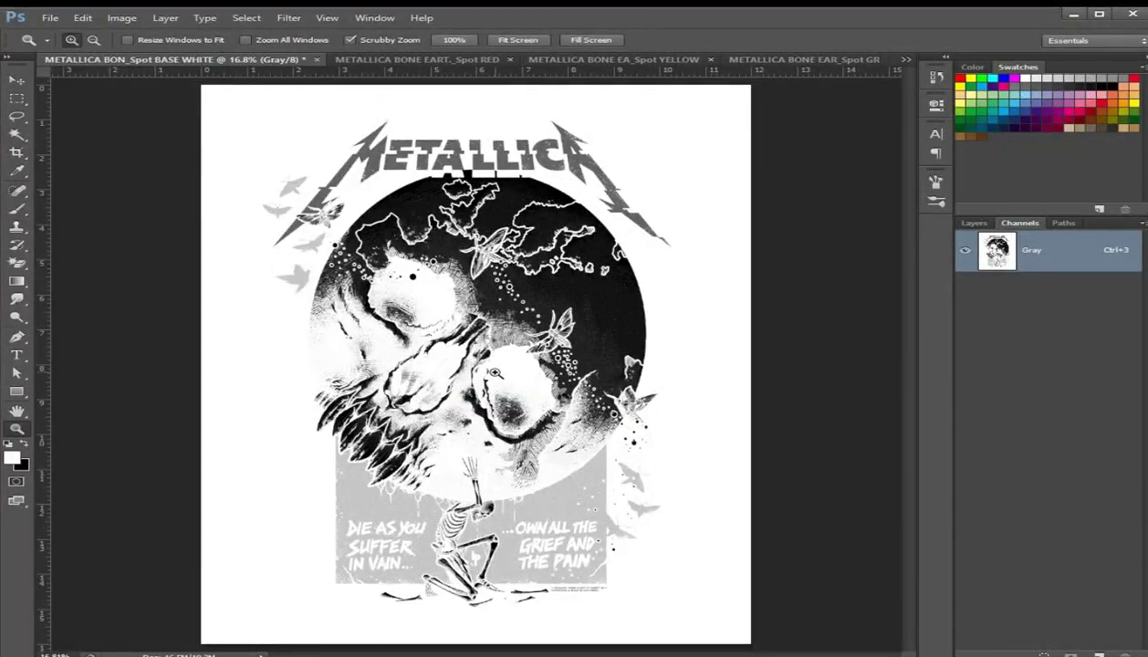
Bring up the Spot RED document, inspect it at 66.7%, and fit the page on screen.
left_click(376, 61)
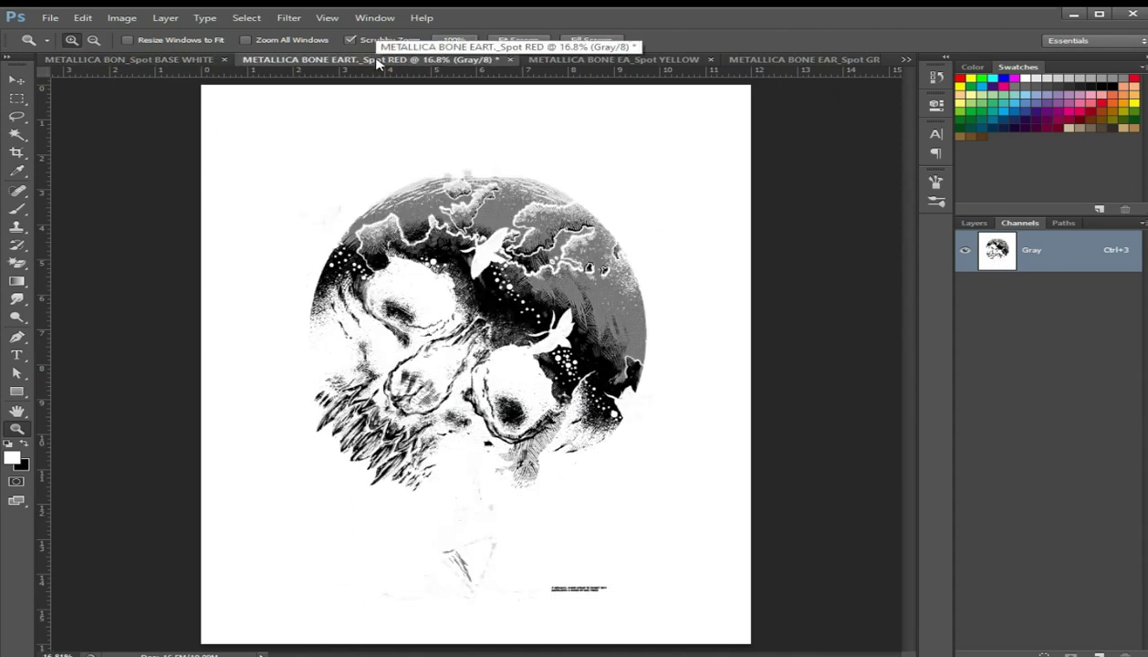
left_click(407, 261)
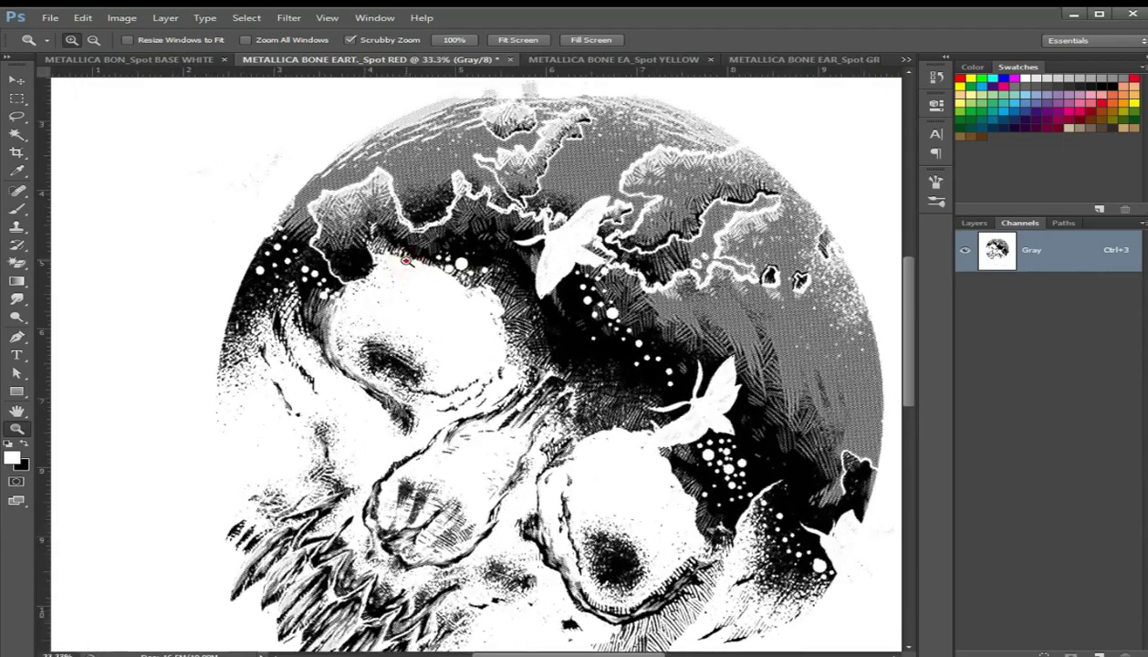
left_click(407, 261)
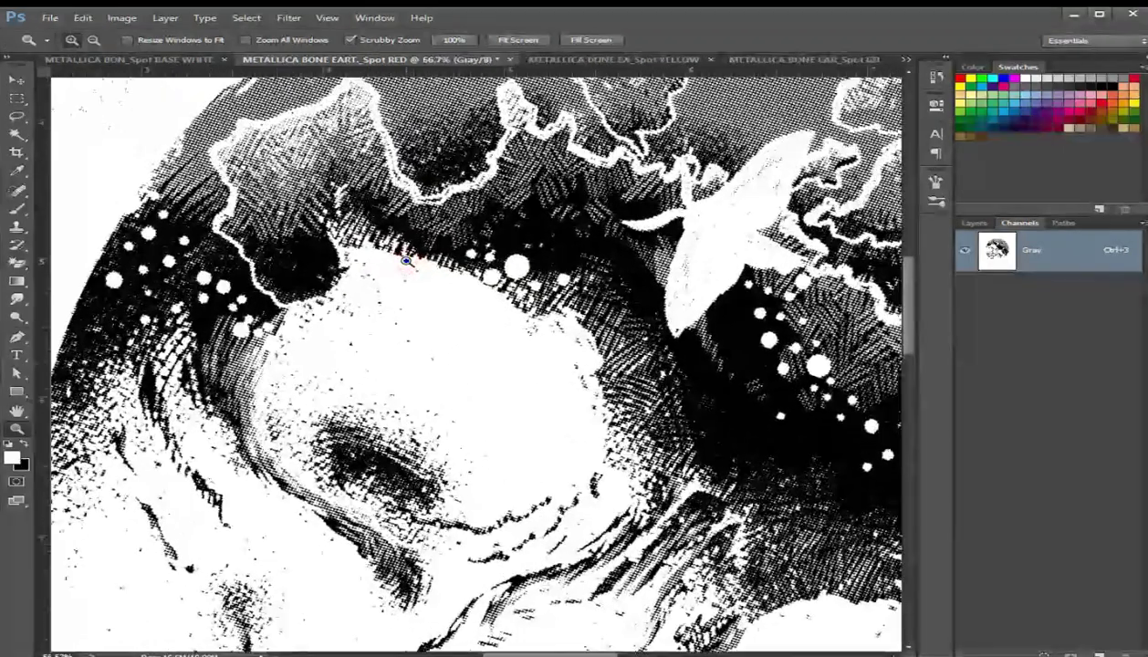
right_click(407, 263)
left_click(413, 267)
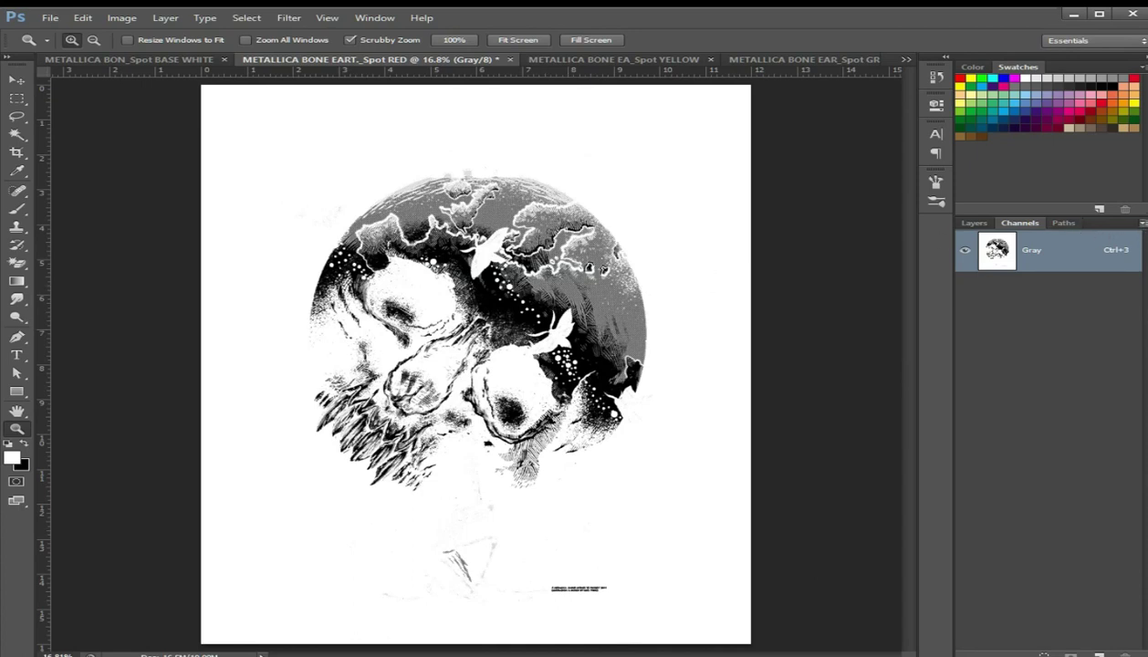
left_click(1142, 223)
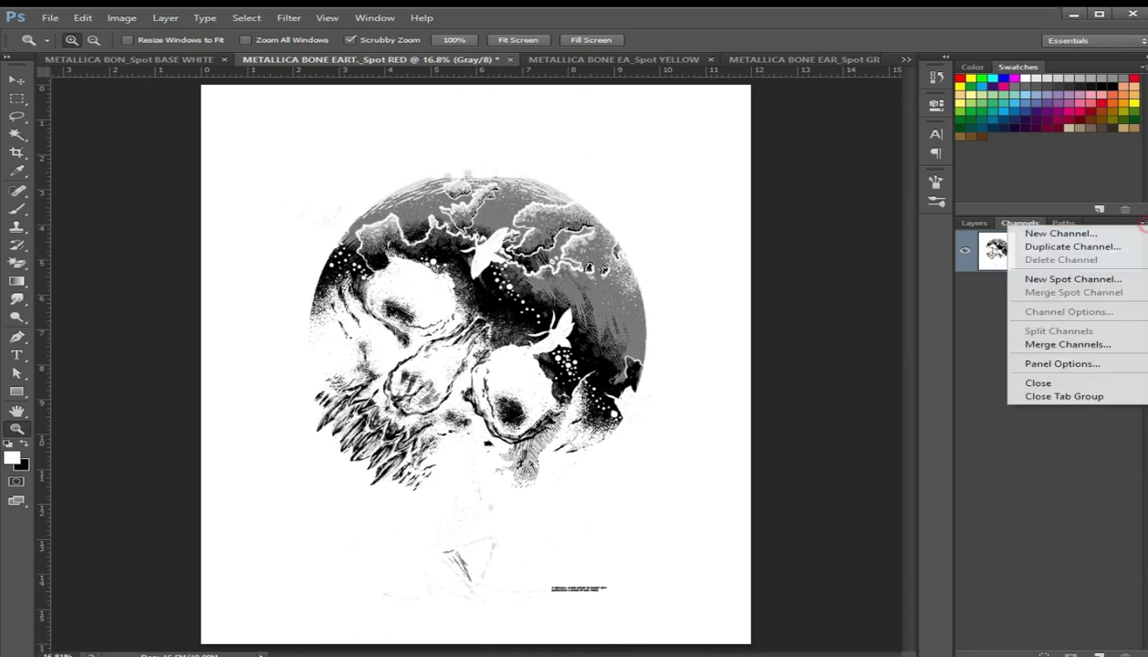
Merge the five open spot files into one new five-channel Multichannel document.
left_click(1122, 345)
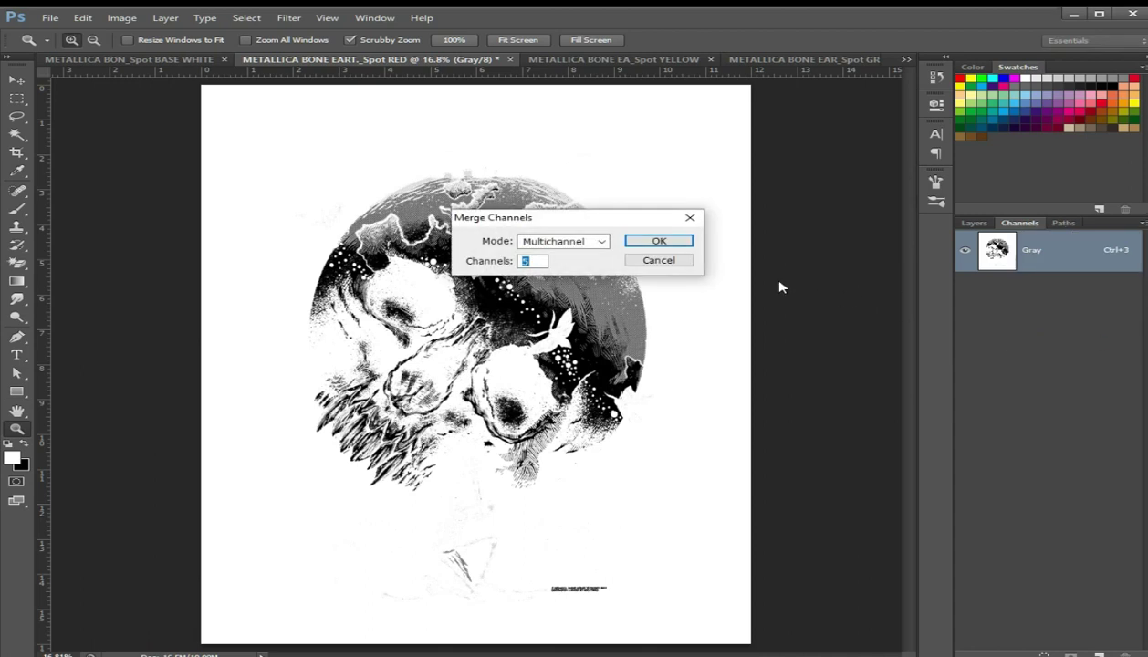
left_click(676, 247)
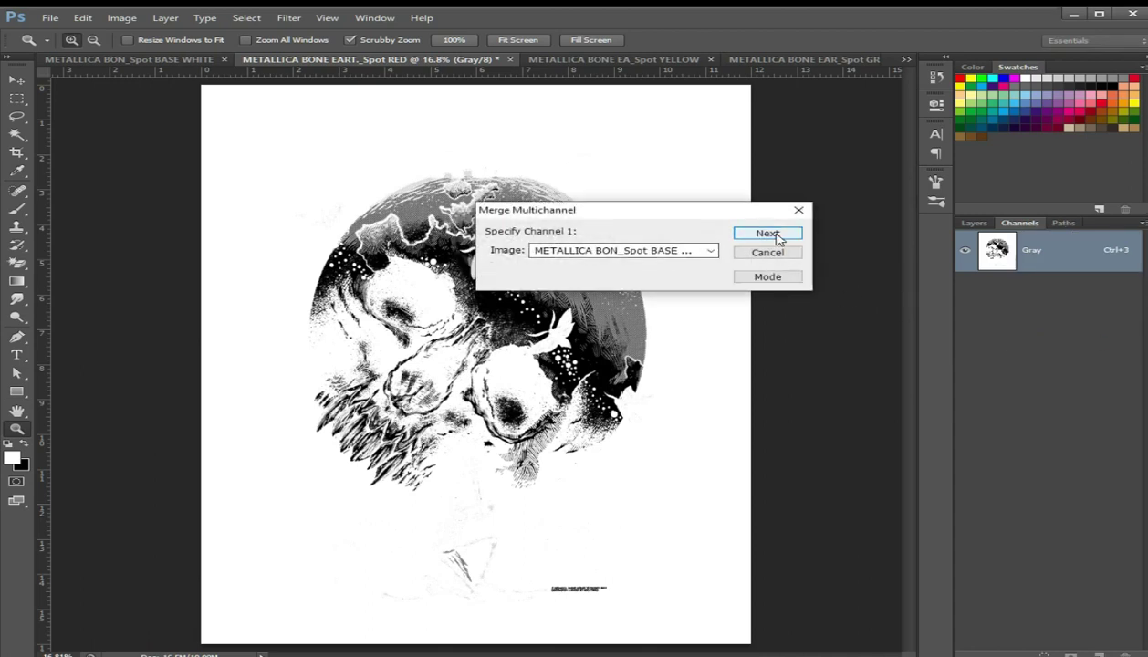
left_click(776, 236)
left_click(776, 236)
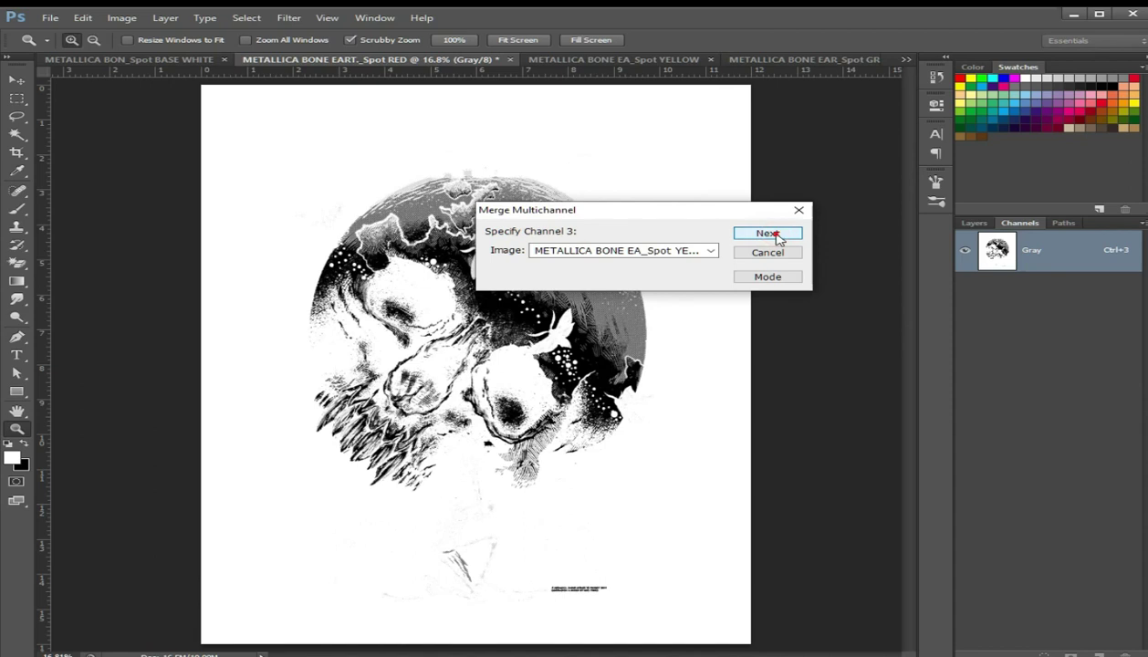
left_click(776, 237)
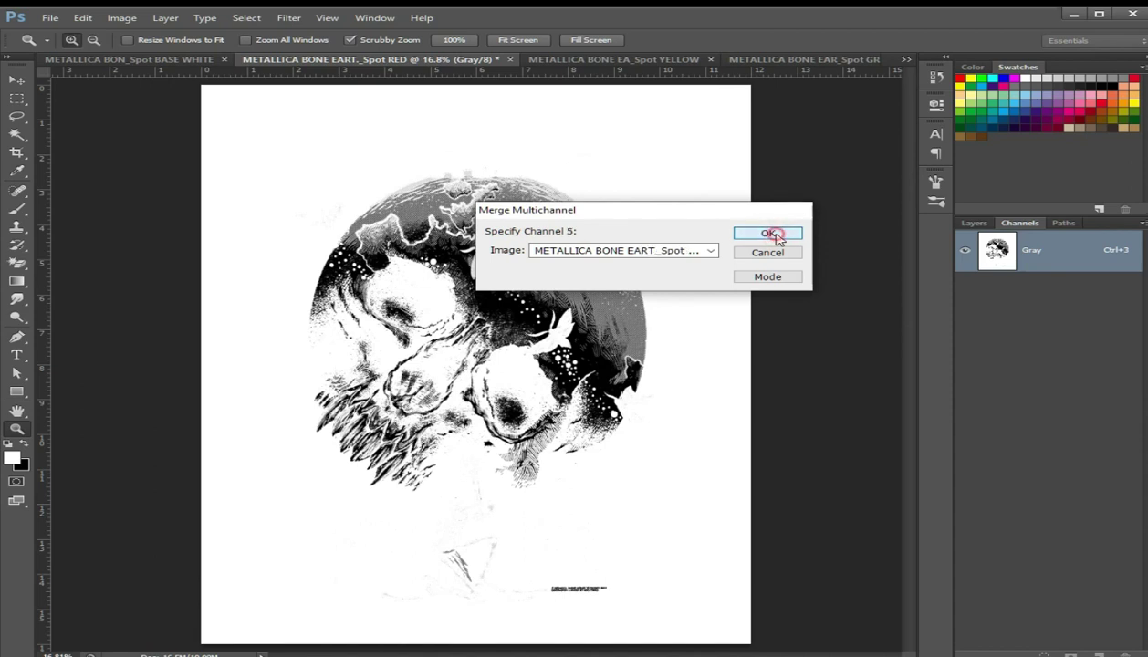
left_click(769, 233)
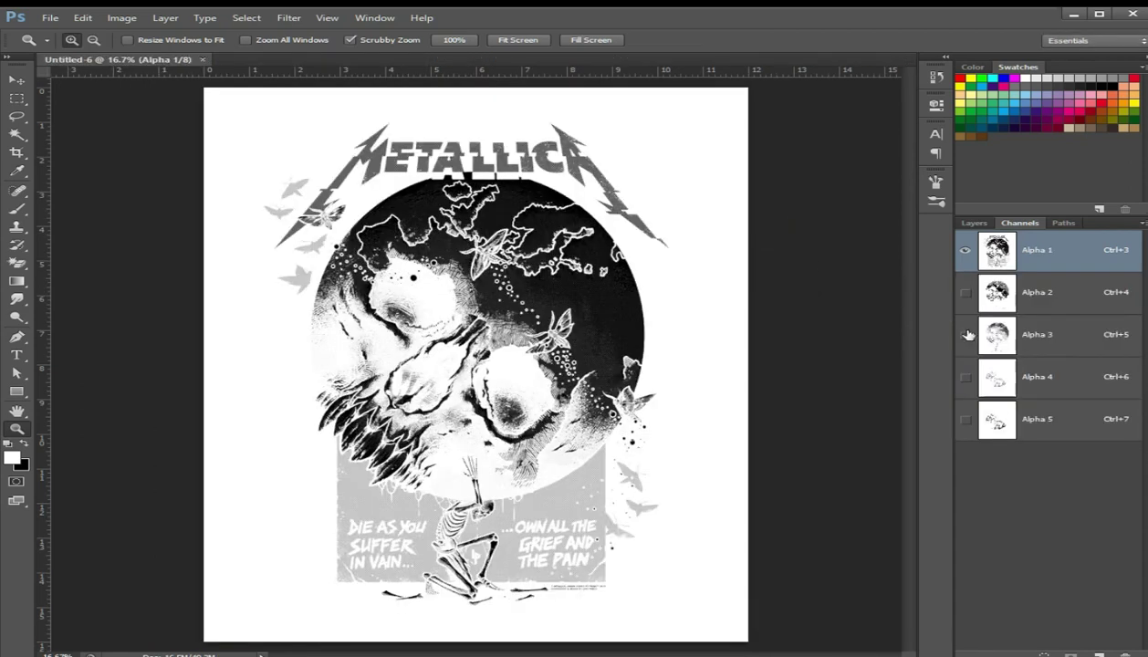
Make Alpha 2 through Alpha 5 visible together and add a new black Alpha 6 channel.
left_click(966, 293)
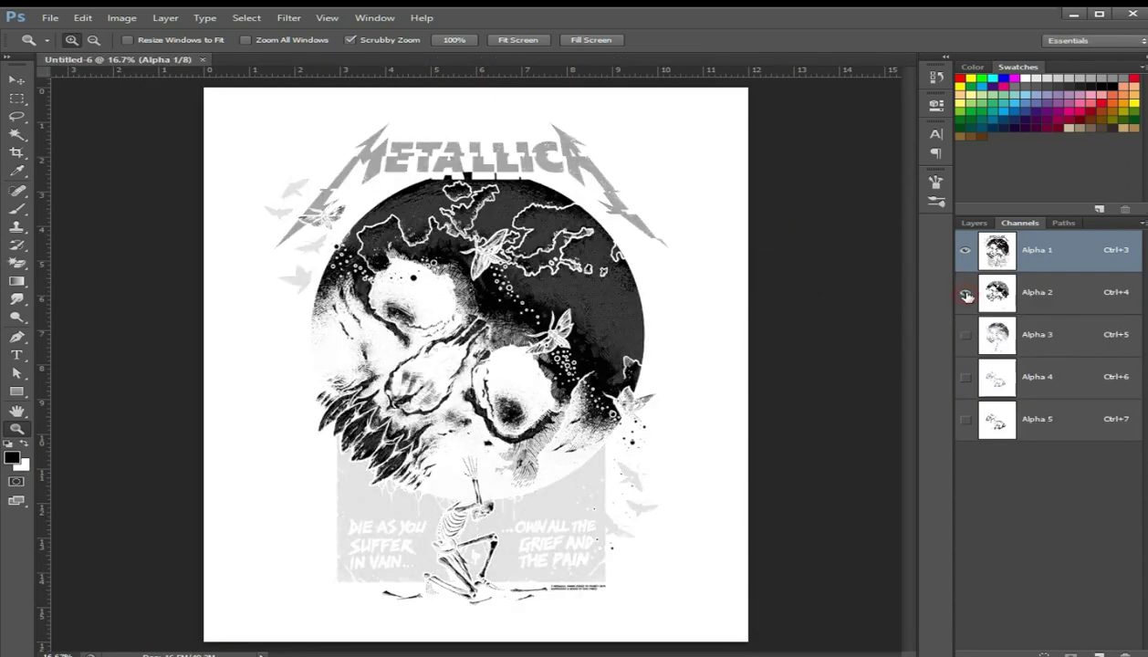
left_click(966, 337)
left_click(966, 377)
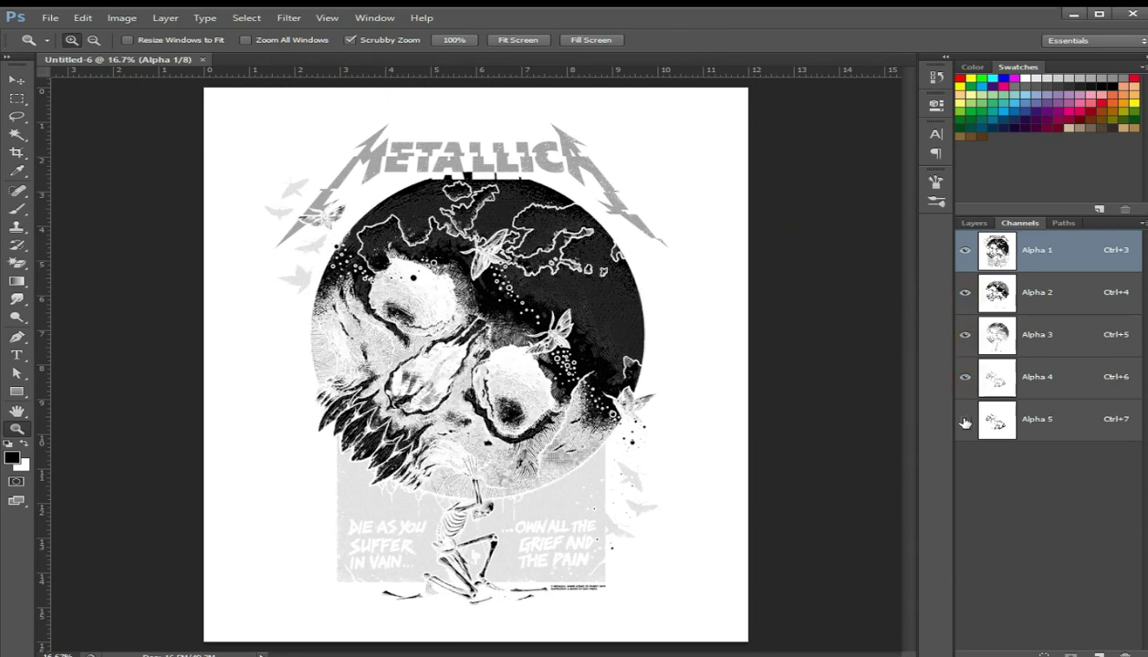
left_click(966, 419)
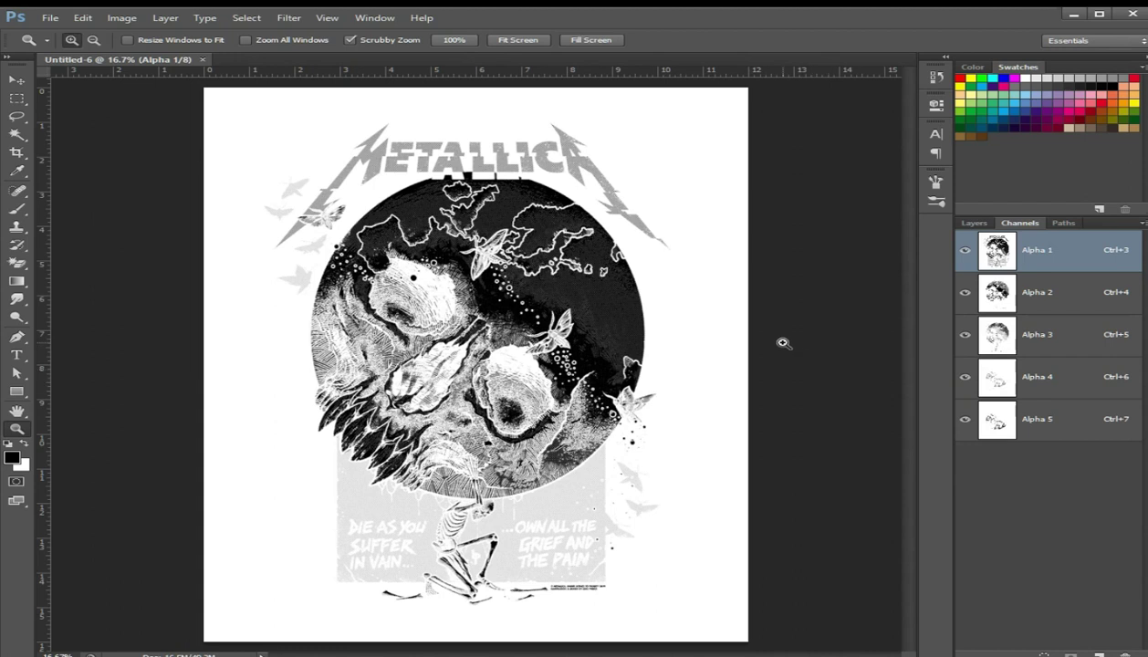
left_click(504, 374)
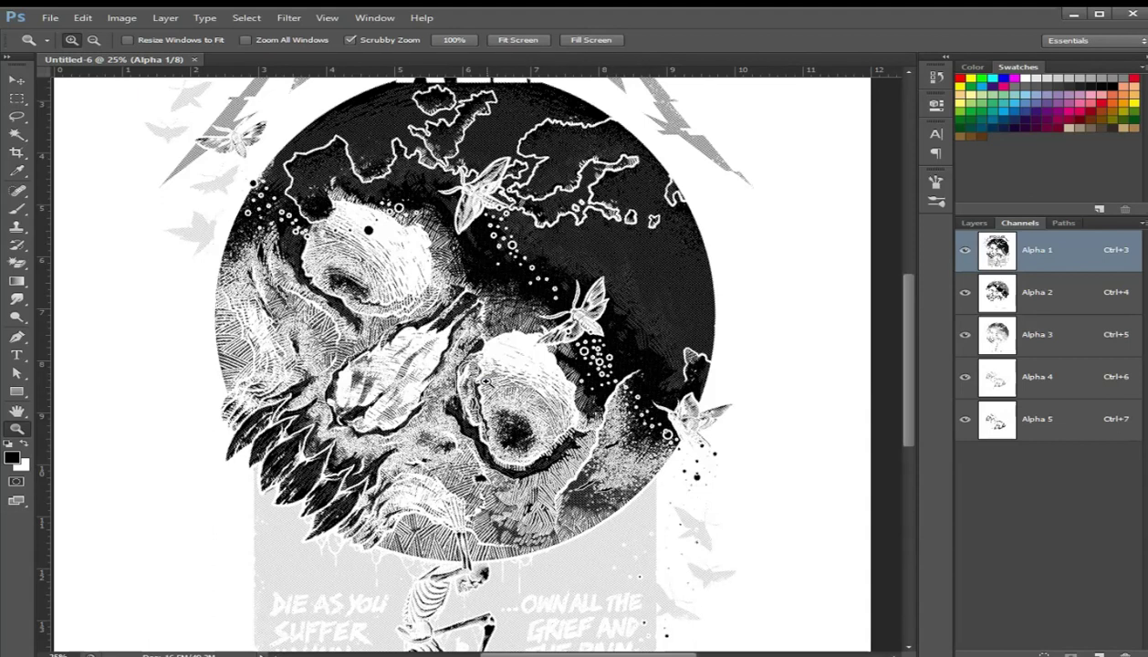
right_click(489, 384)
left_click(538, 391)
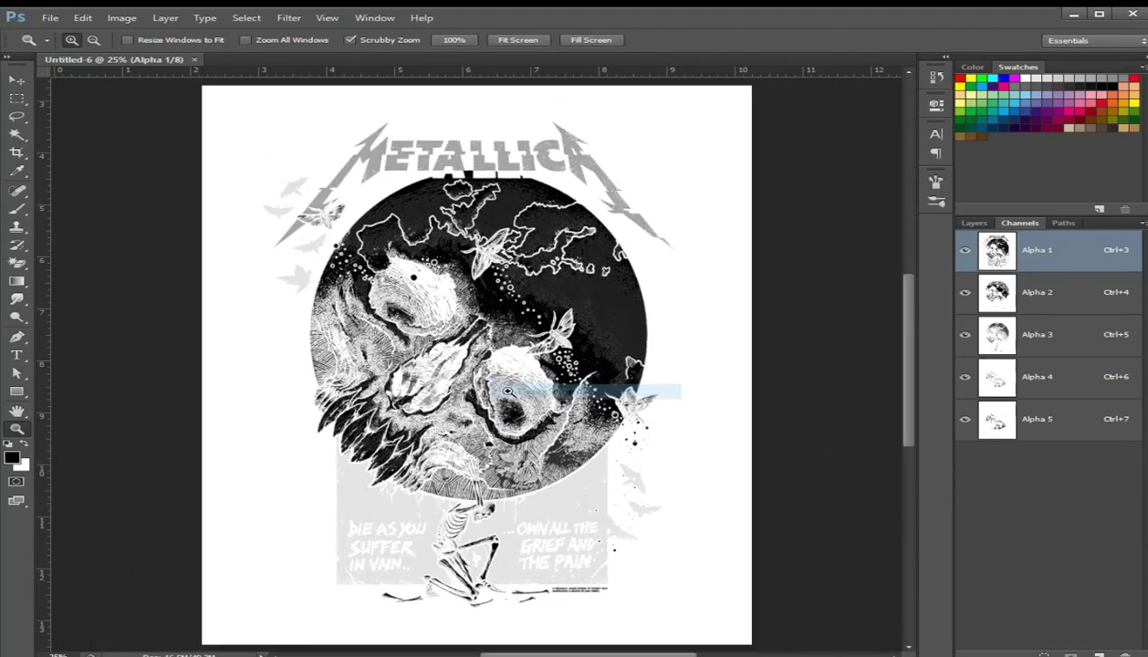
left_click(528, 403)
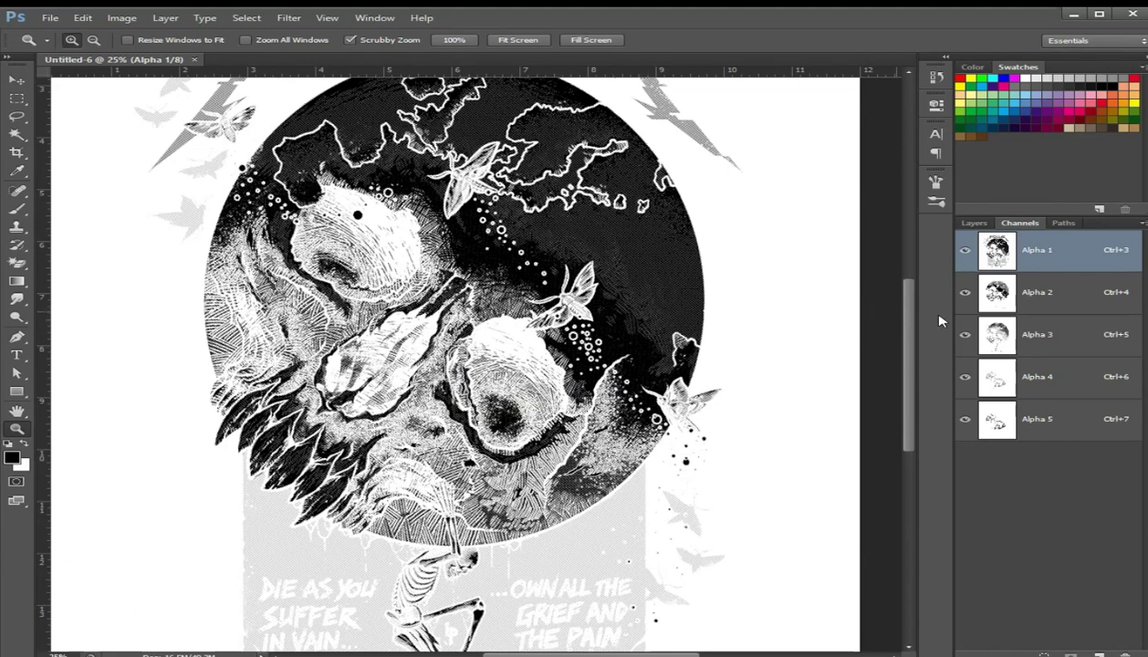
left_click(1100, 653)
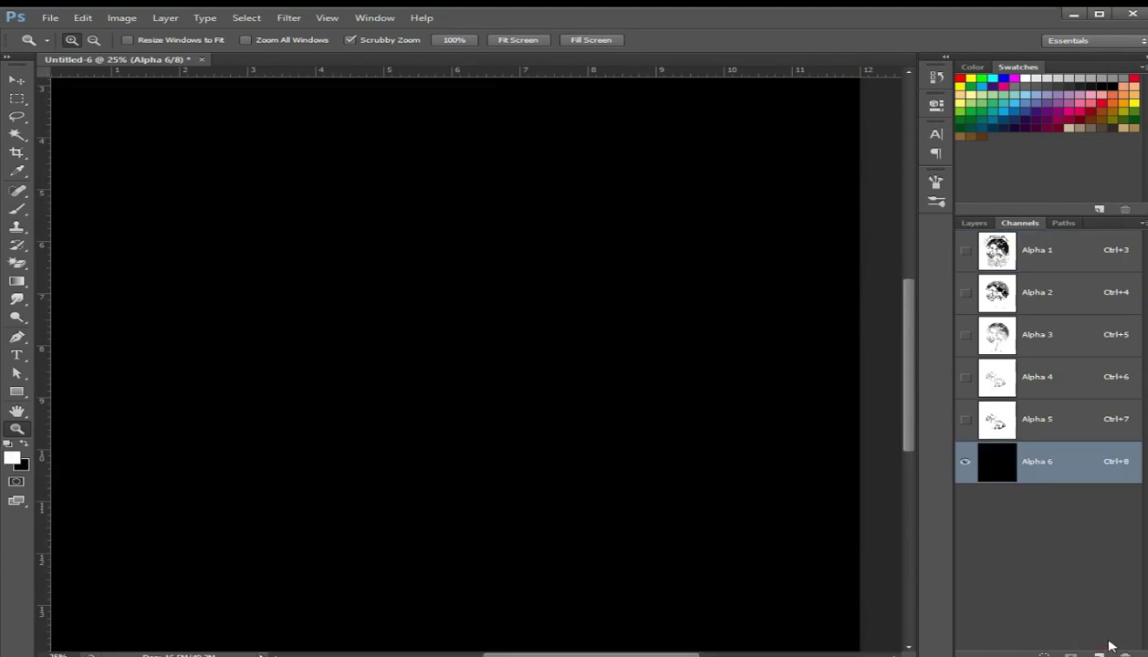
Move the black Alpha 6 channel to the top and select Alpha 1.
left_click_drag(1085, 470, 1074, 246)
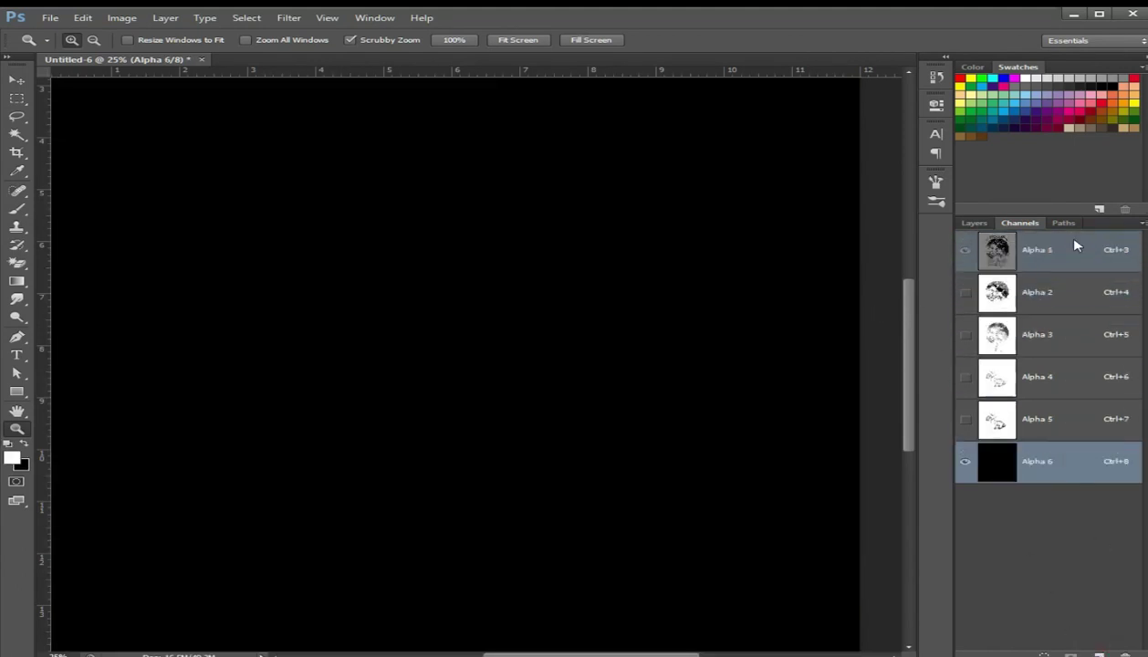
left_click(965, 292)
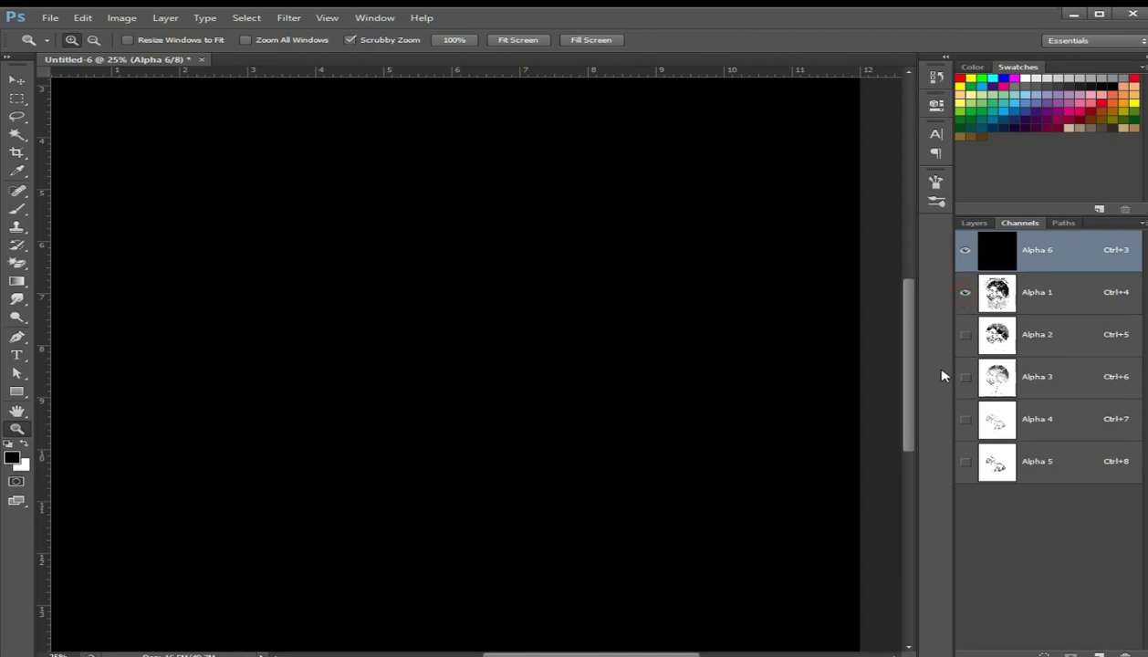
double_click(981, 290)
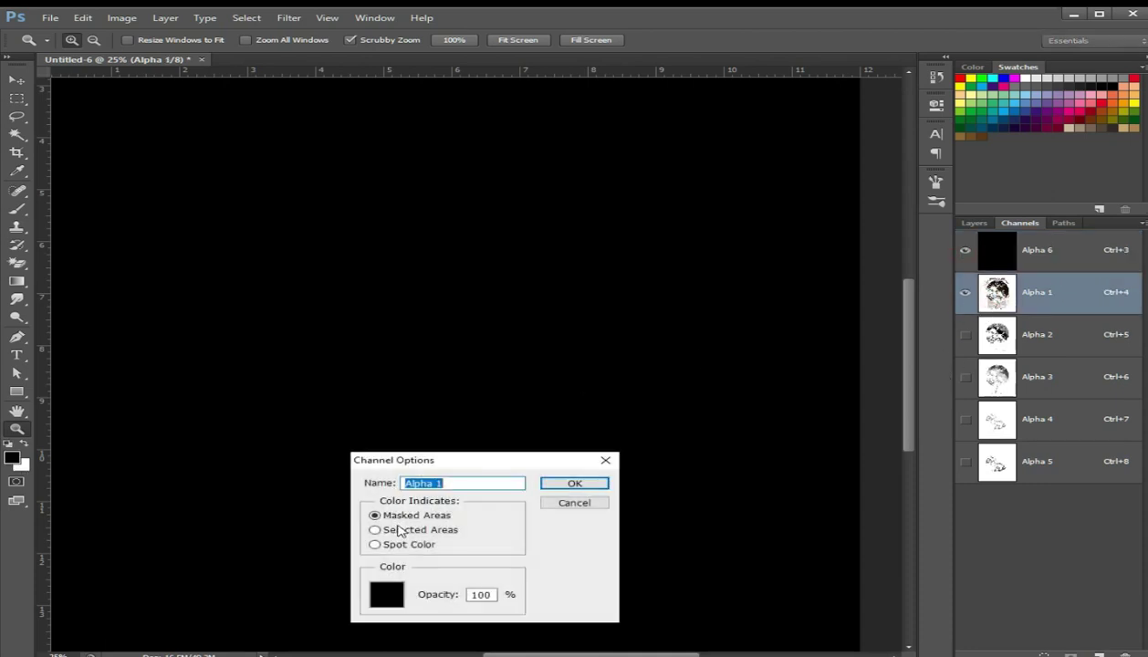
Make Alpha 1 a white spot channel named BASE WHITE at 85% solidity.
left_click(375, 544)
left_click(490, 594)
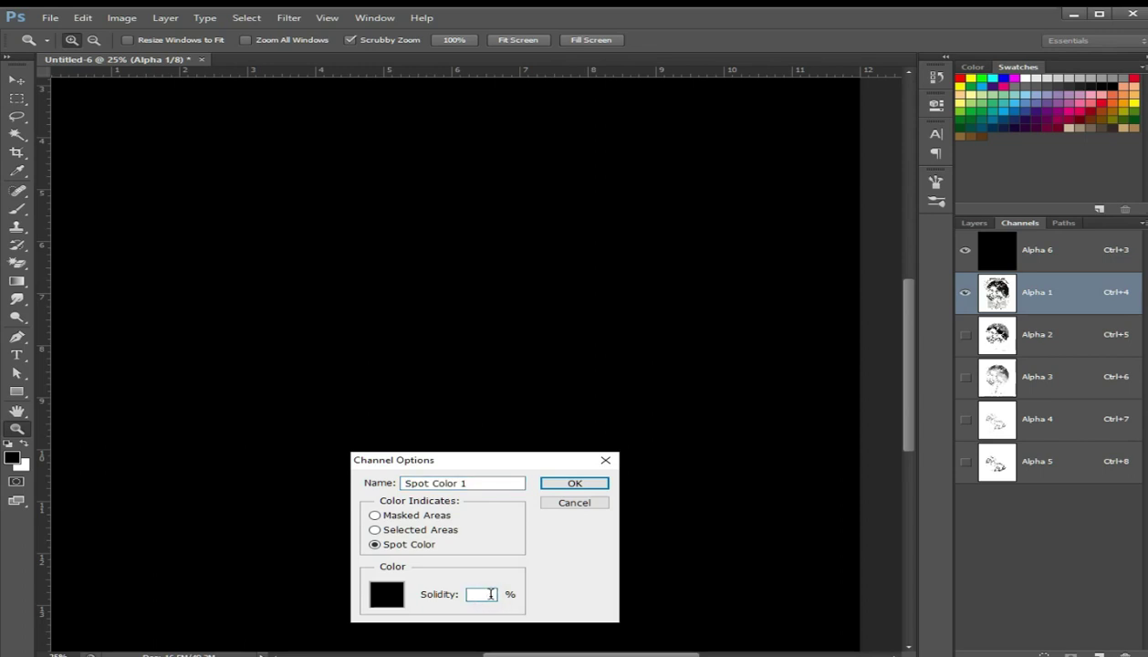
type("85")
left_click(483, 481)
key("BackSpace")
key("BackSpace")
key("BackSpace")
key("BackSpace")
key("BackSpace")
key("BackSpace")
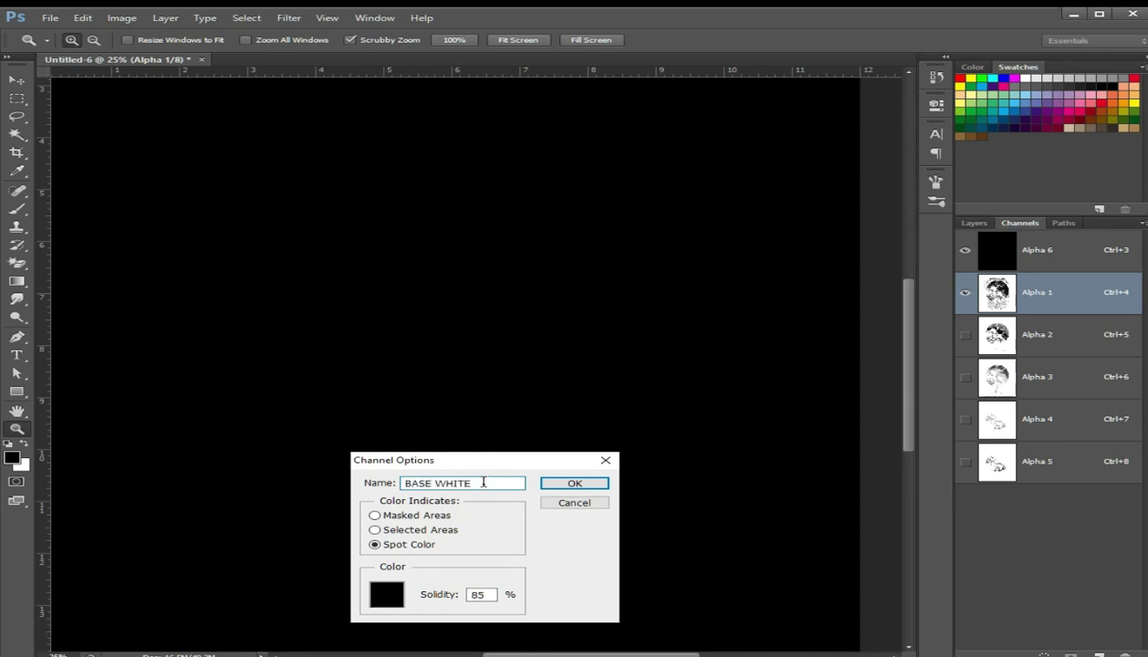
left_click(386, 594)
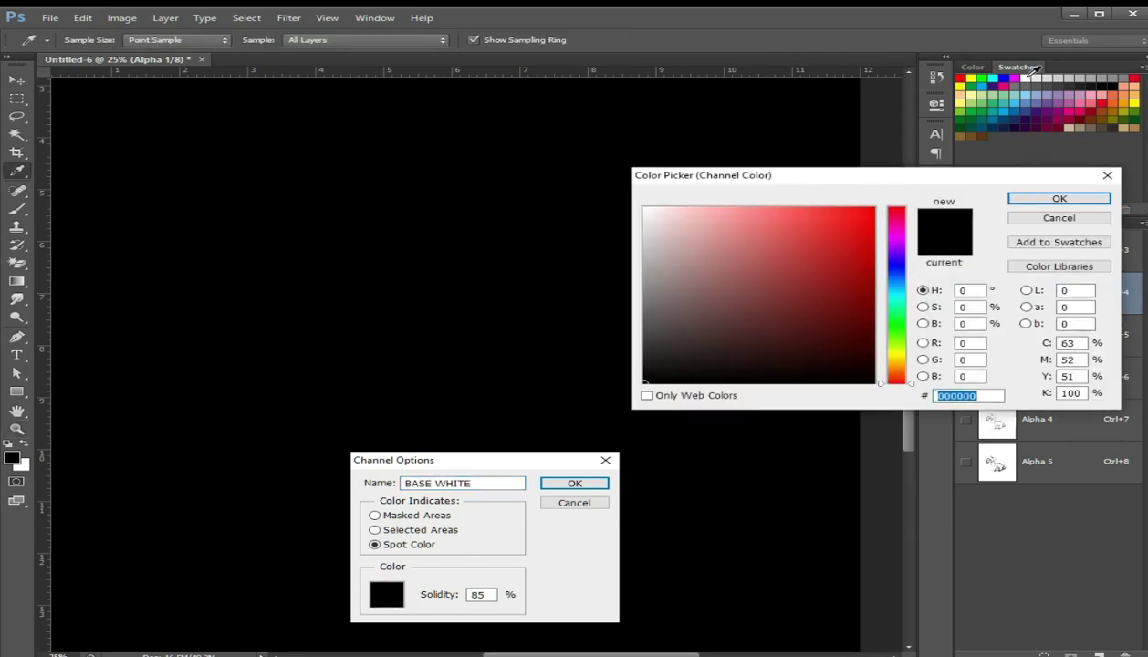
left_click(1030, 79)
left_click(1041, 196)
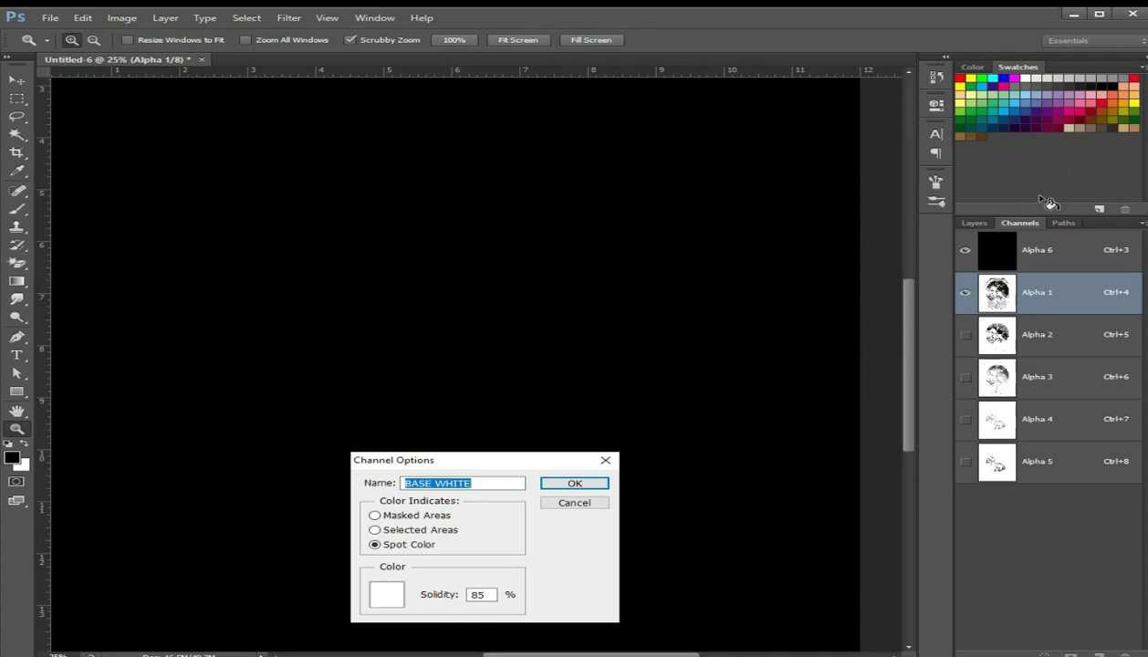
key("Return")
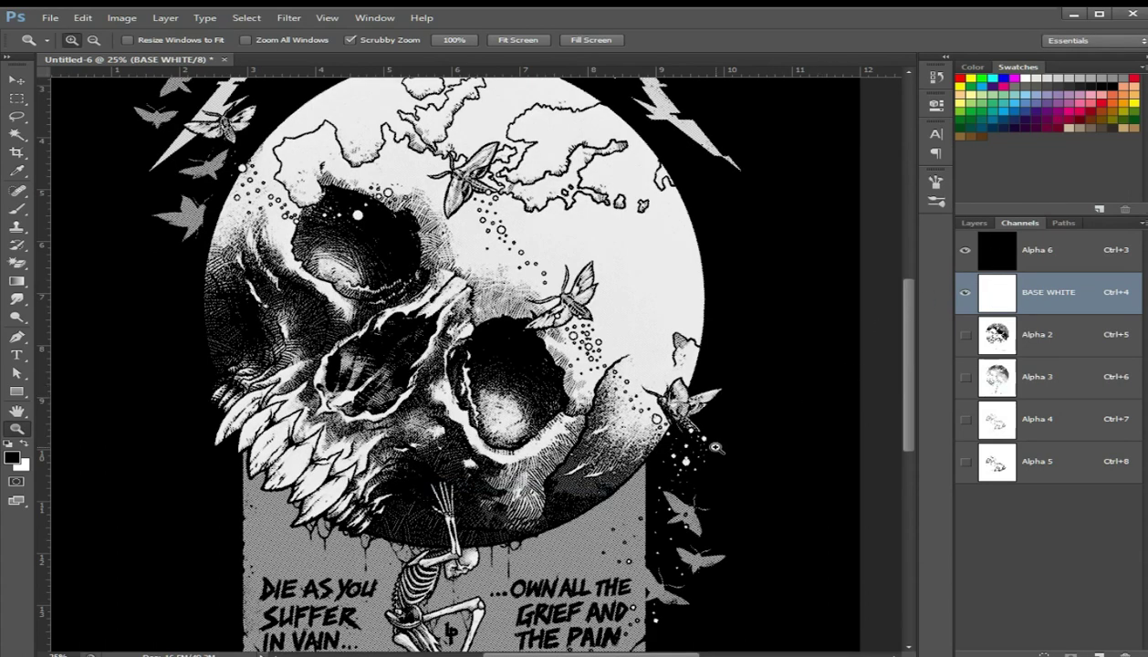
Fit the artwork on screen to view BASE WHITE over black, and show Alpha 2.
left_click(590, 558)
right_click(494, 501)
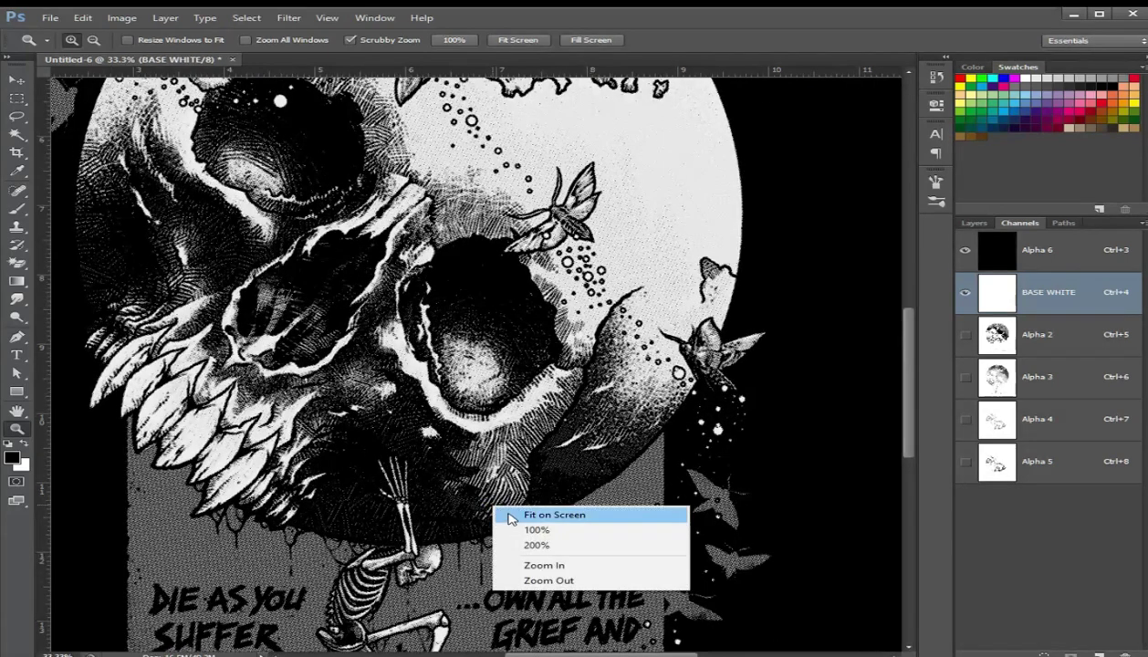
left_click(512, 516)
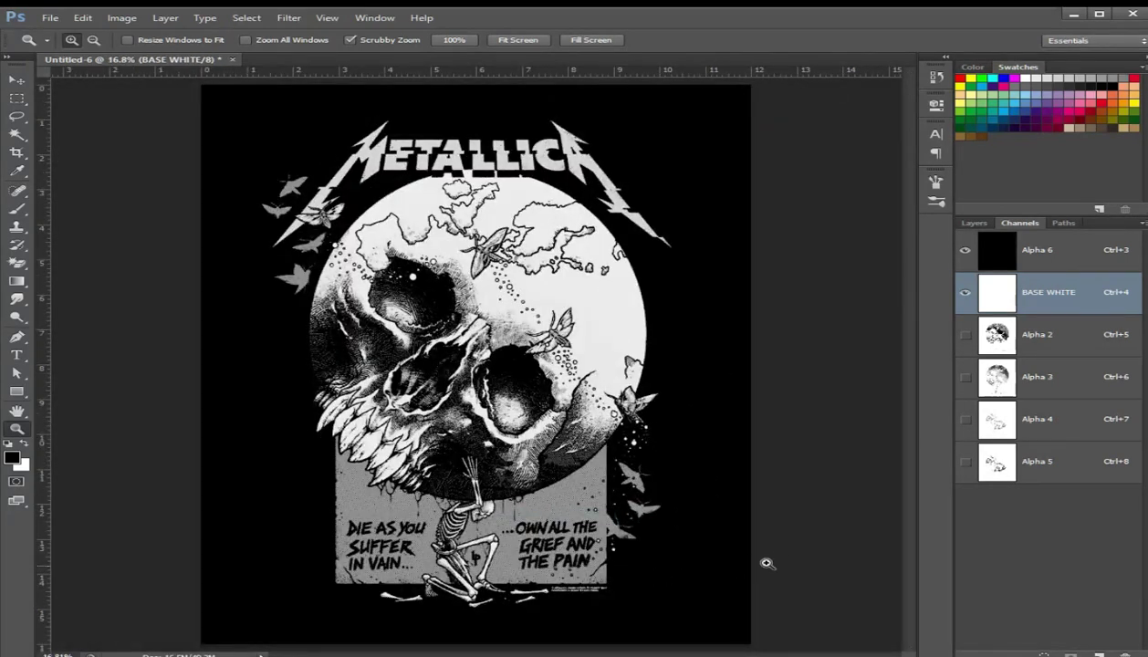
left_click(964, 335)
Make Alpha 2 a red (ff0000) spot channel named RED at 5% solidity.
double_click(996, 335)
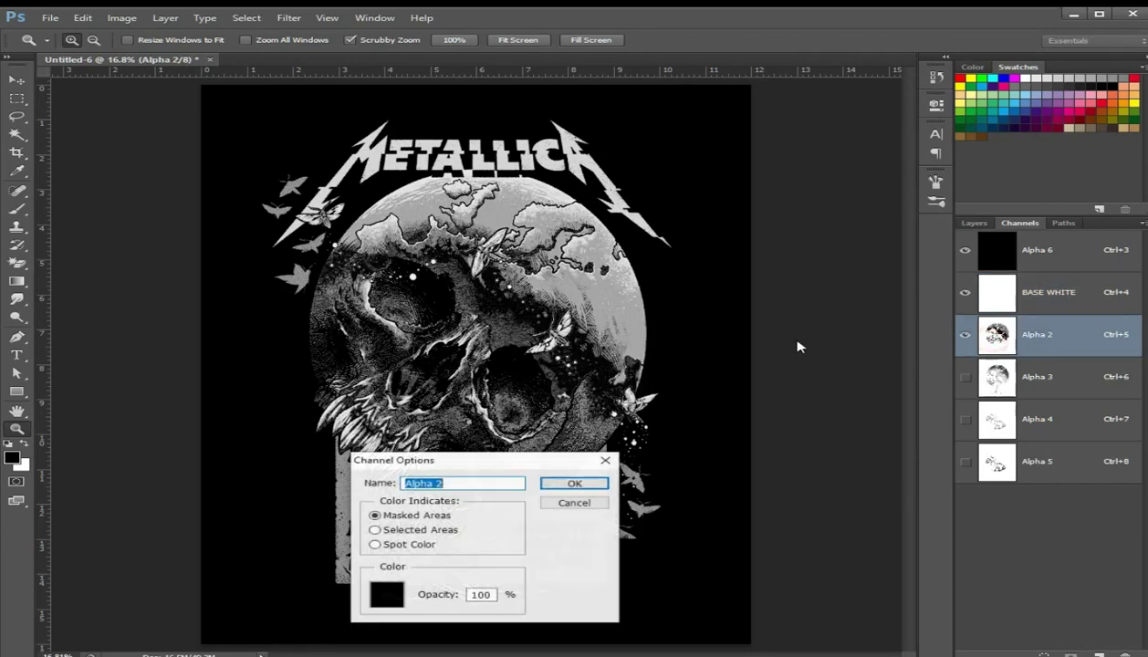
left_click(404, 545)
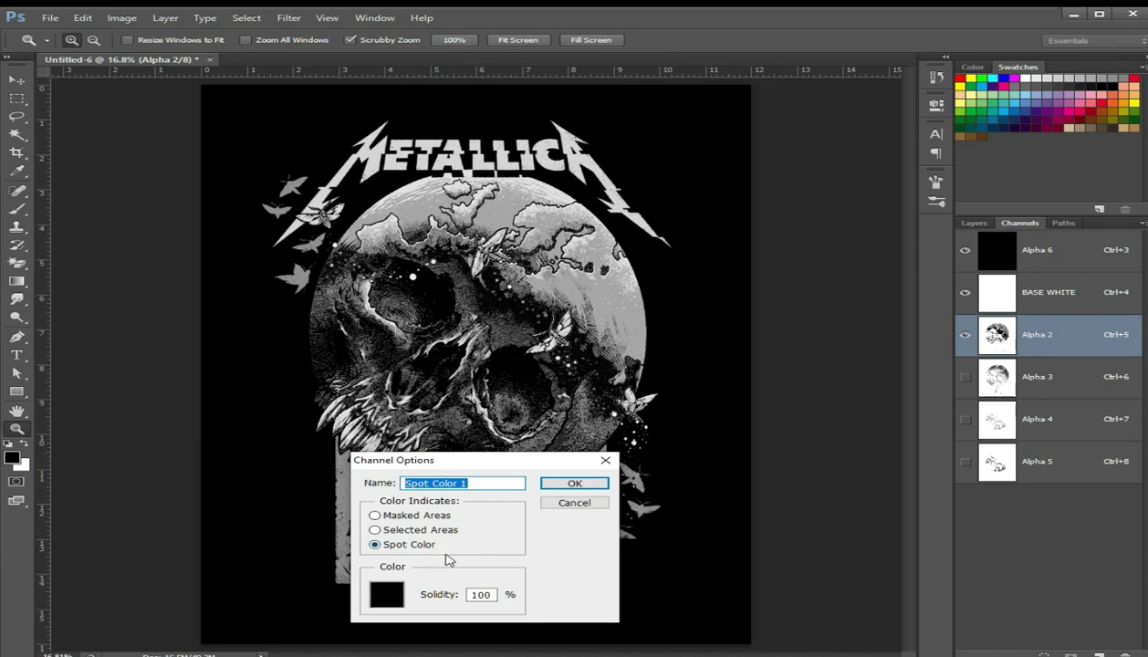
left_click(488, 594)
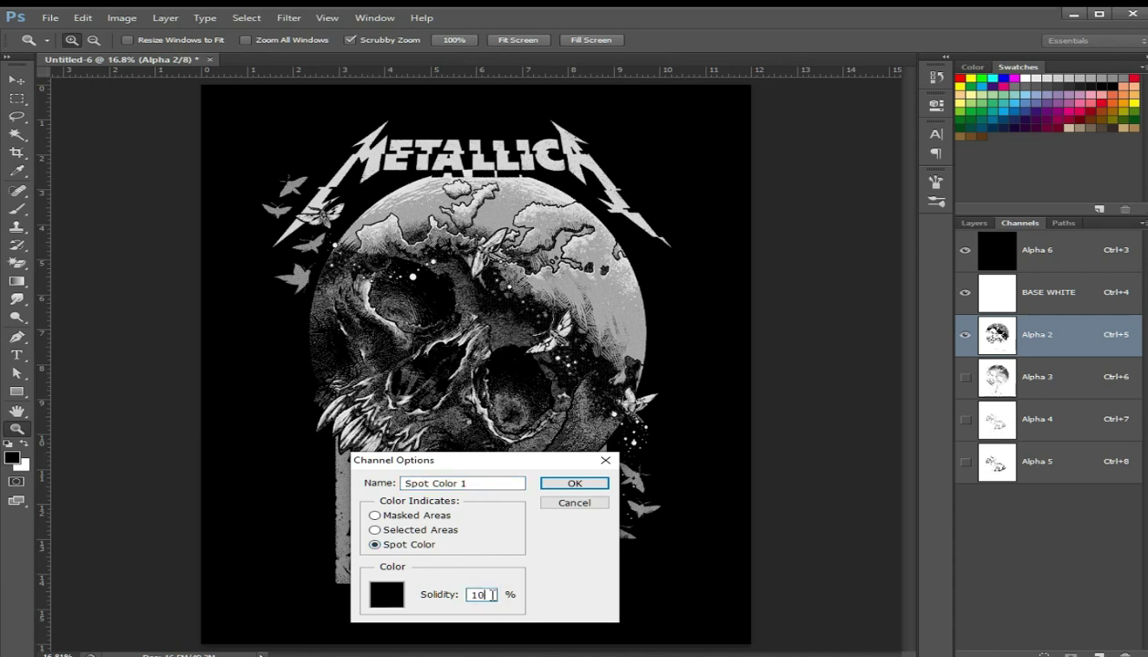
type("5")
left_click(471, 483)
type("RED")
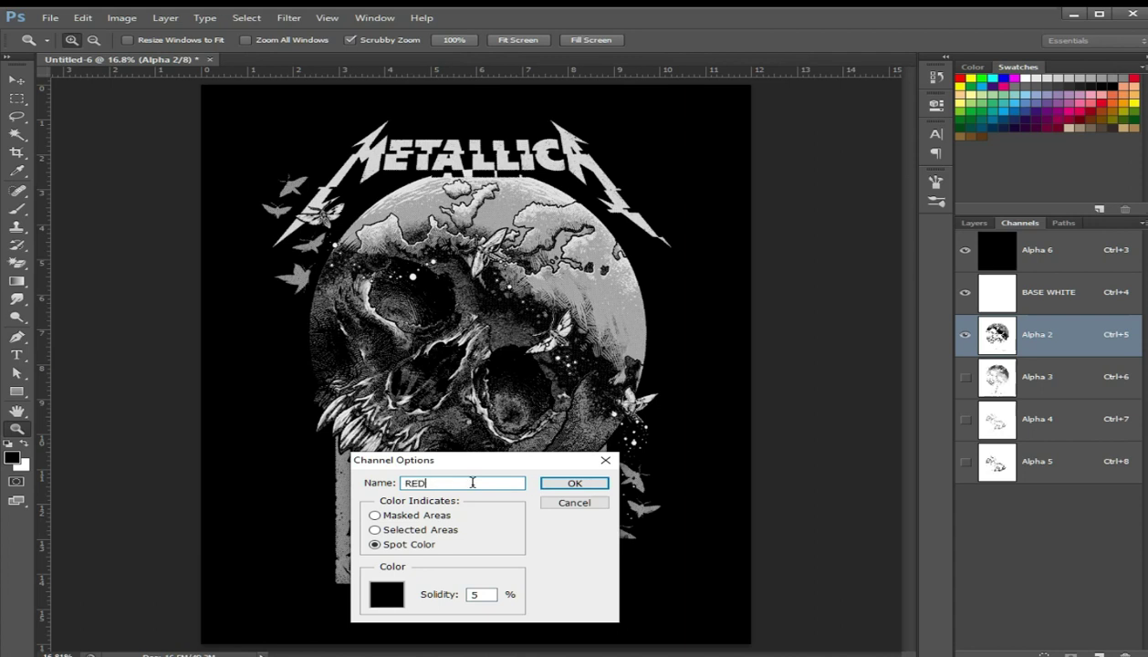
left_click(384, 599)
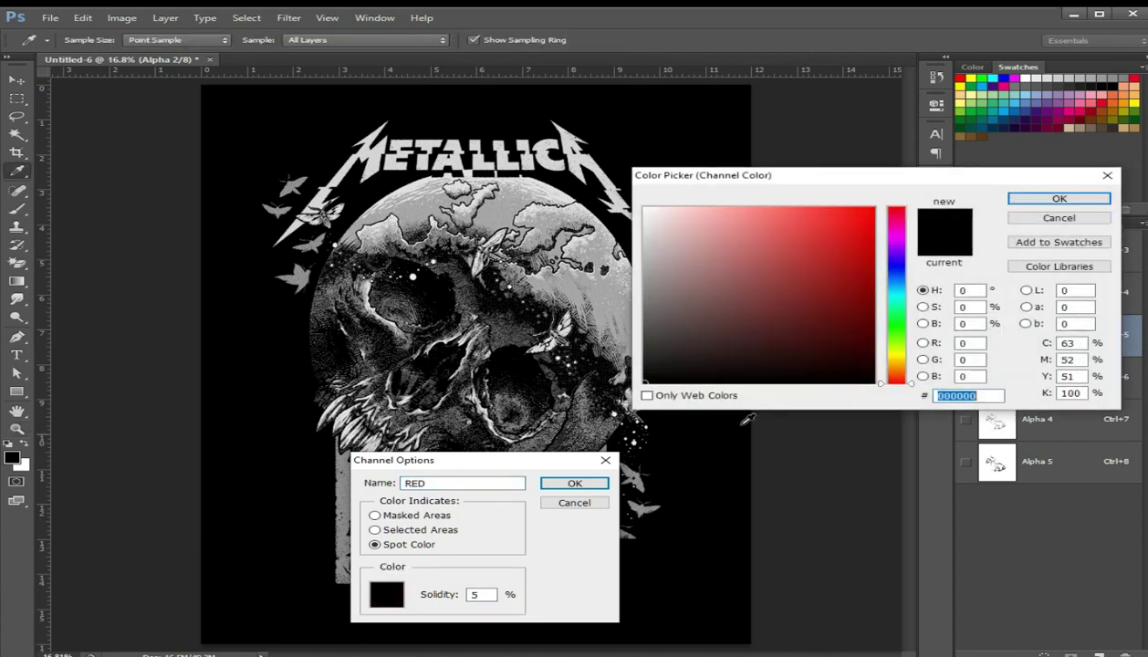
left_click(964, 77)
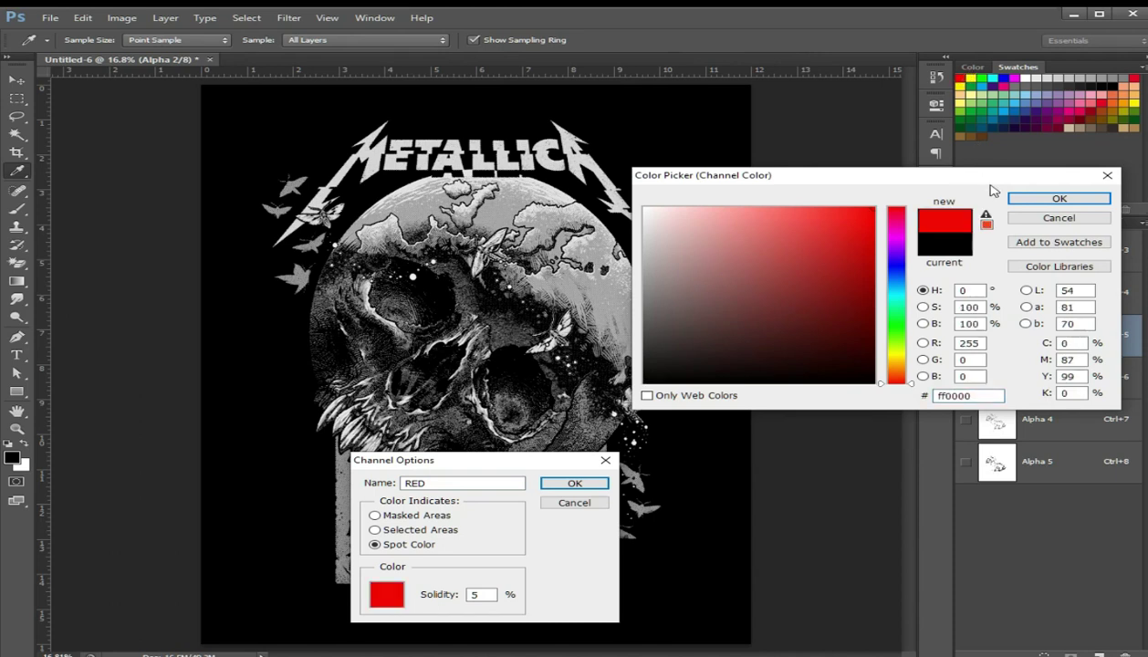
left_click(1031, 199)
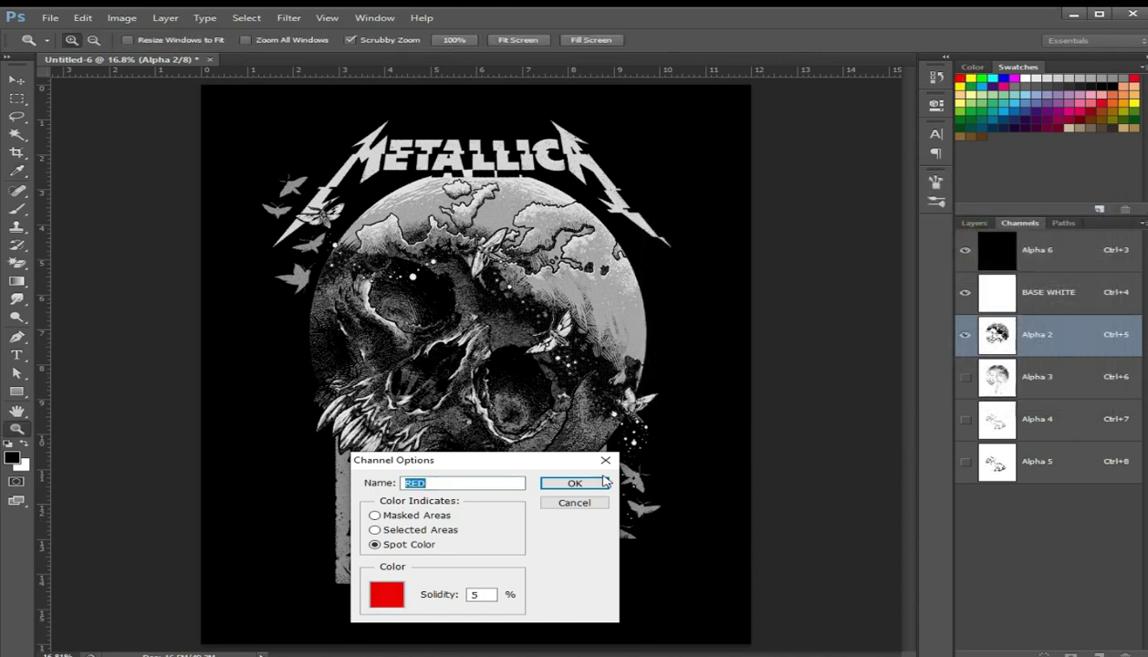
left_click(577, 483)
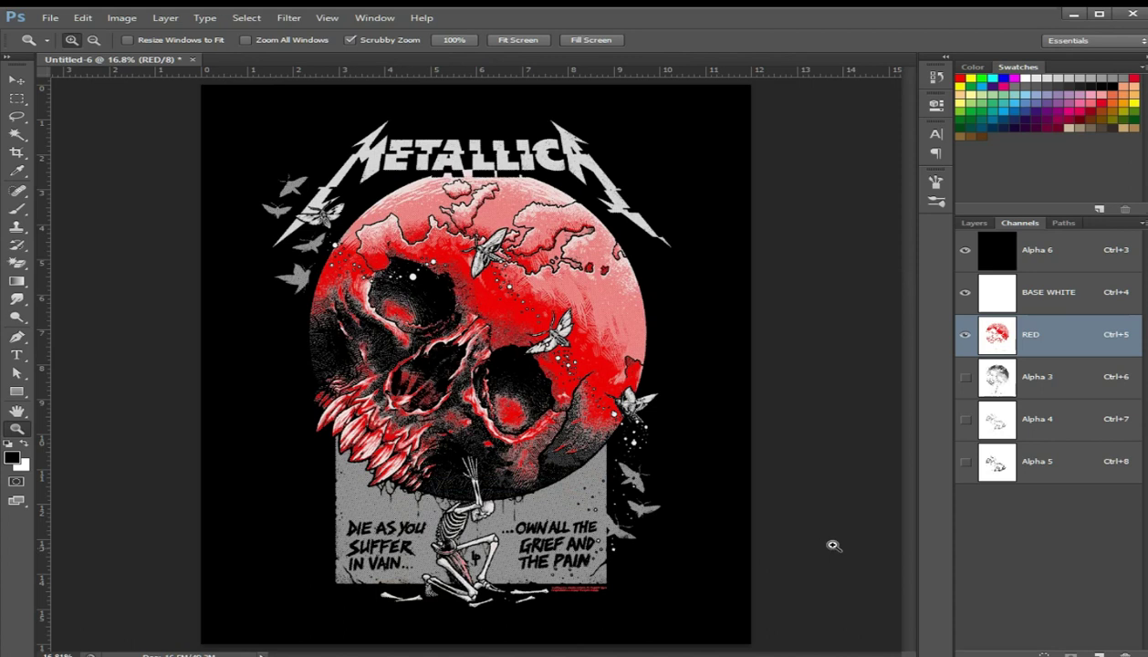
Show Alpha 3 and set its channel options to Spot Color at 5% solidity.
left_click(966, 379)
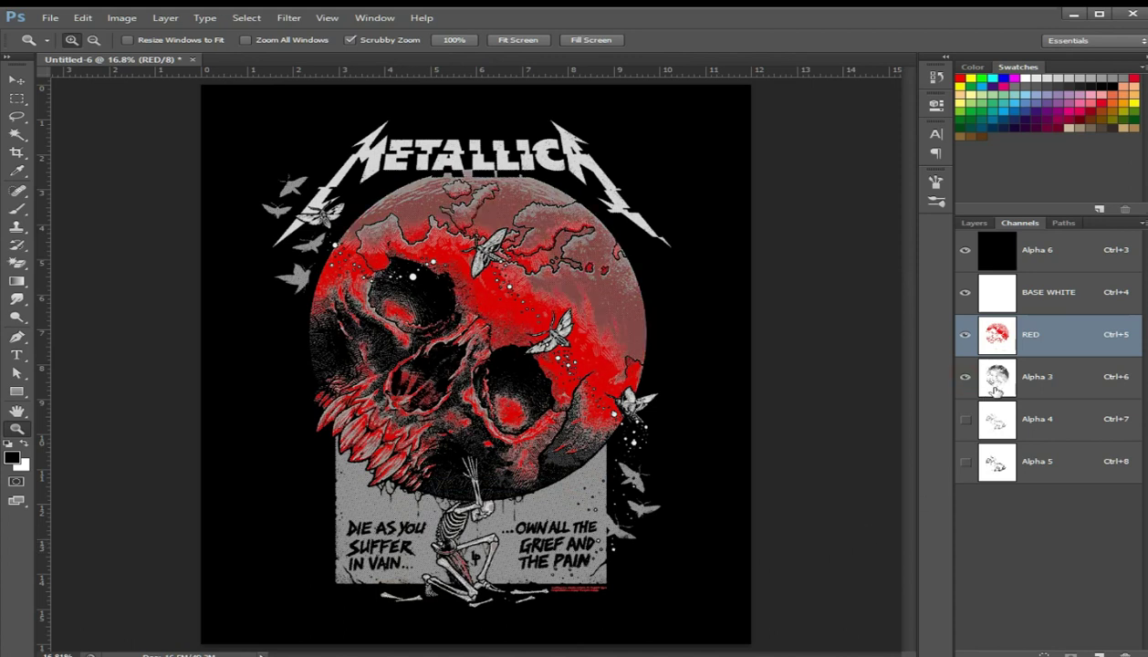
double_click(989, 381)
left_click(374, 544)
left_click(492, 594)
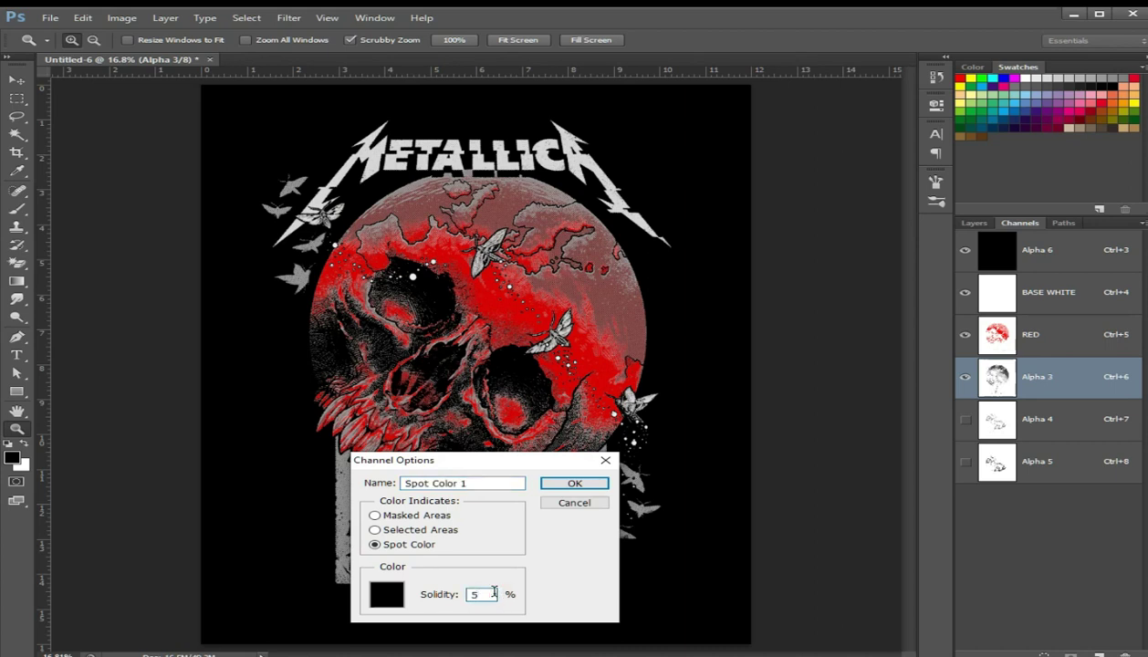
left_click(474, 483)
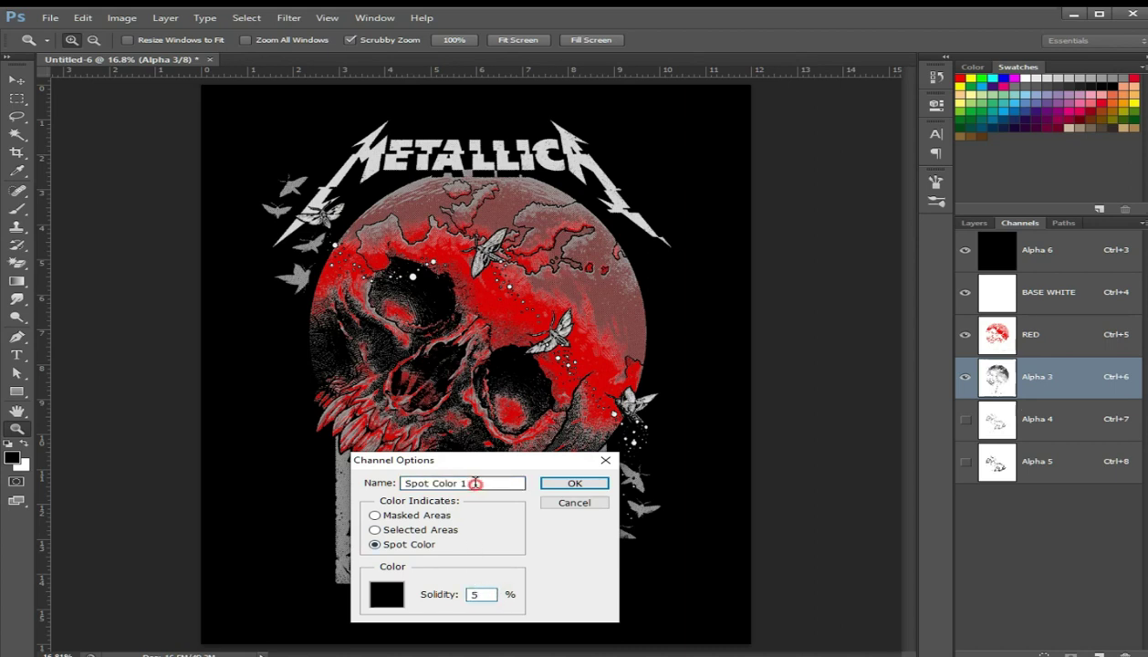
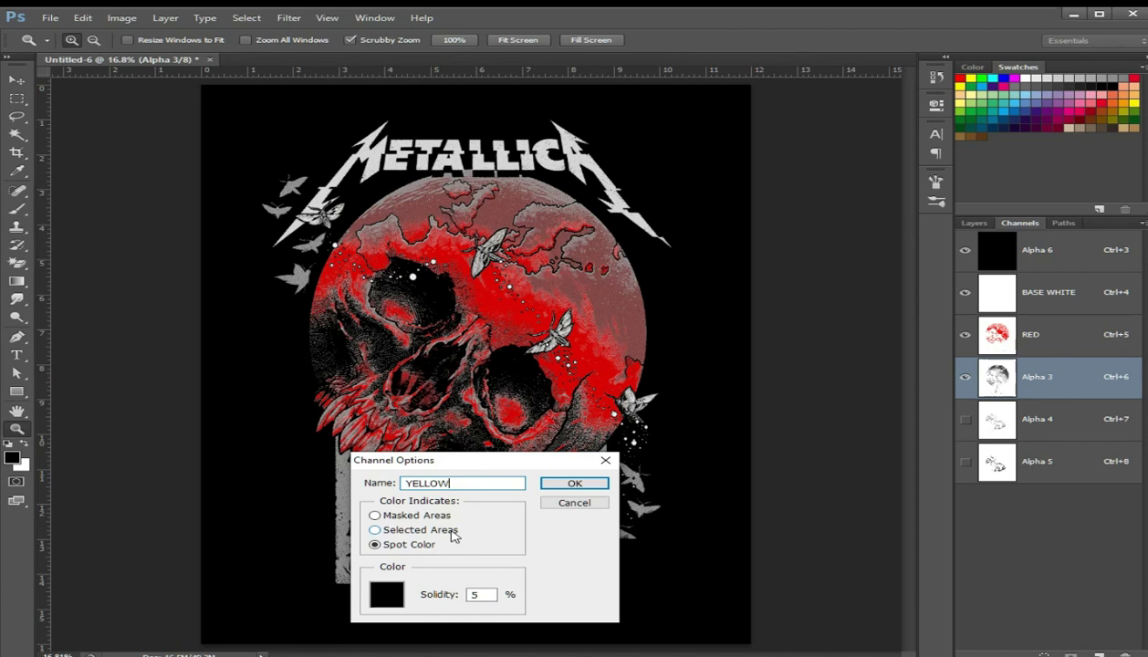
Finish the YELLOW spot channel with ink colour ffff00, then show the Alpha 4 channel.
left_click(387, 594)
type("ffff00")
left_click(1040, 197)
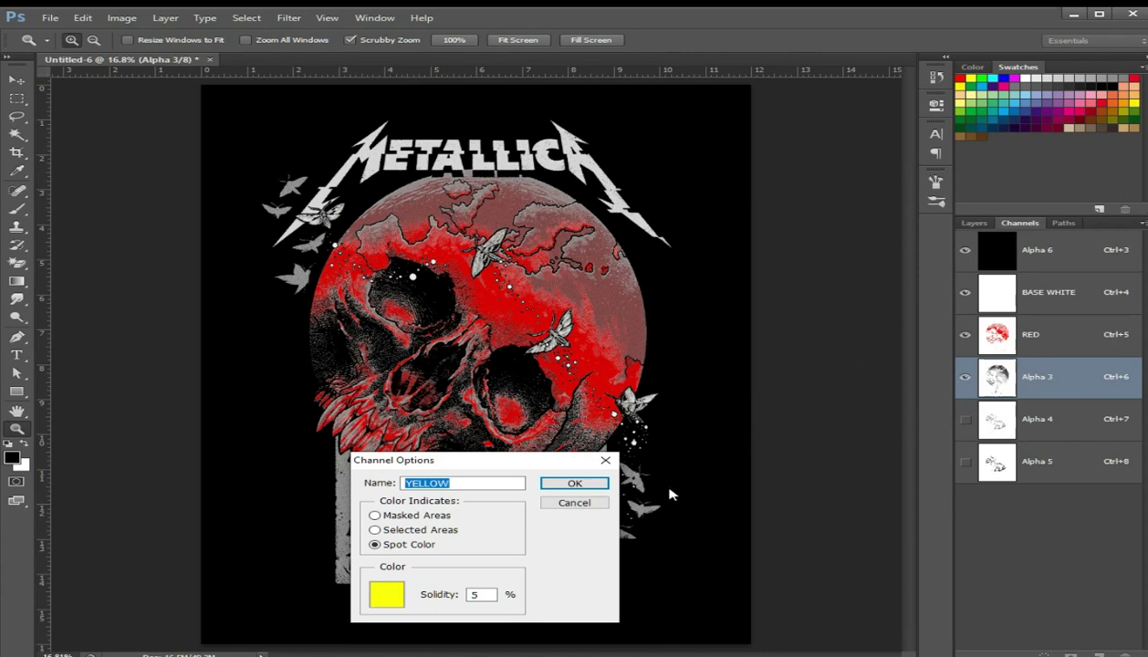
left_click(584, 483)
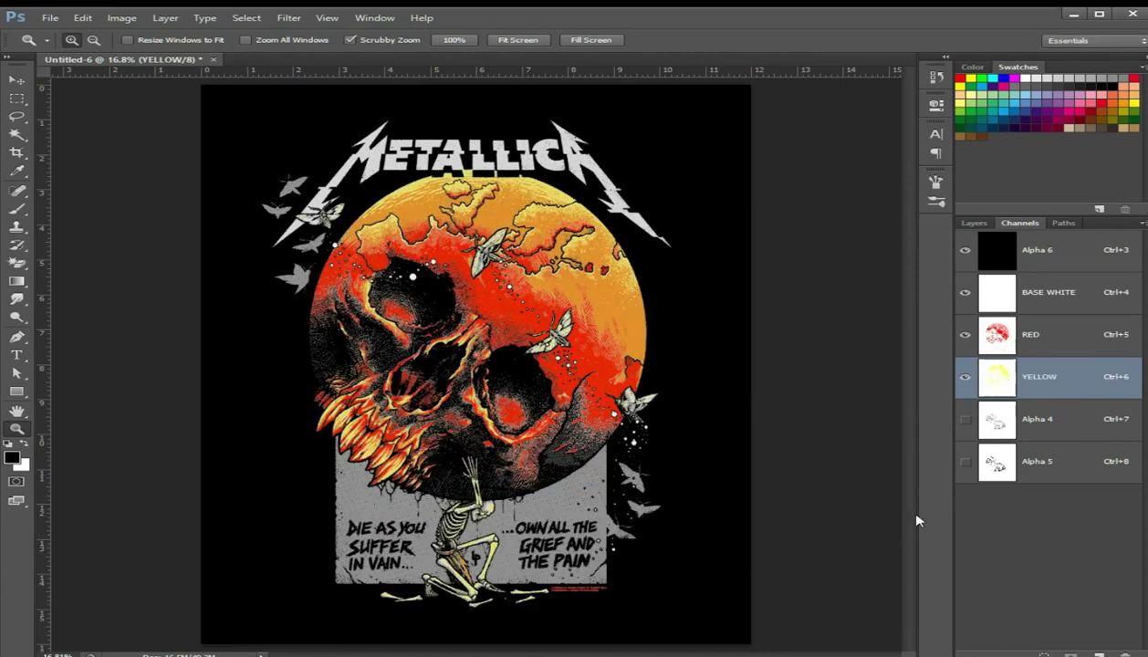
left_click(965, 422)
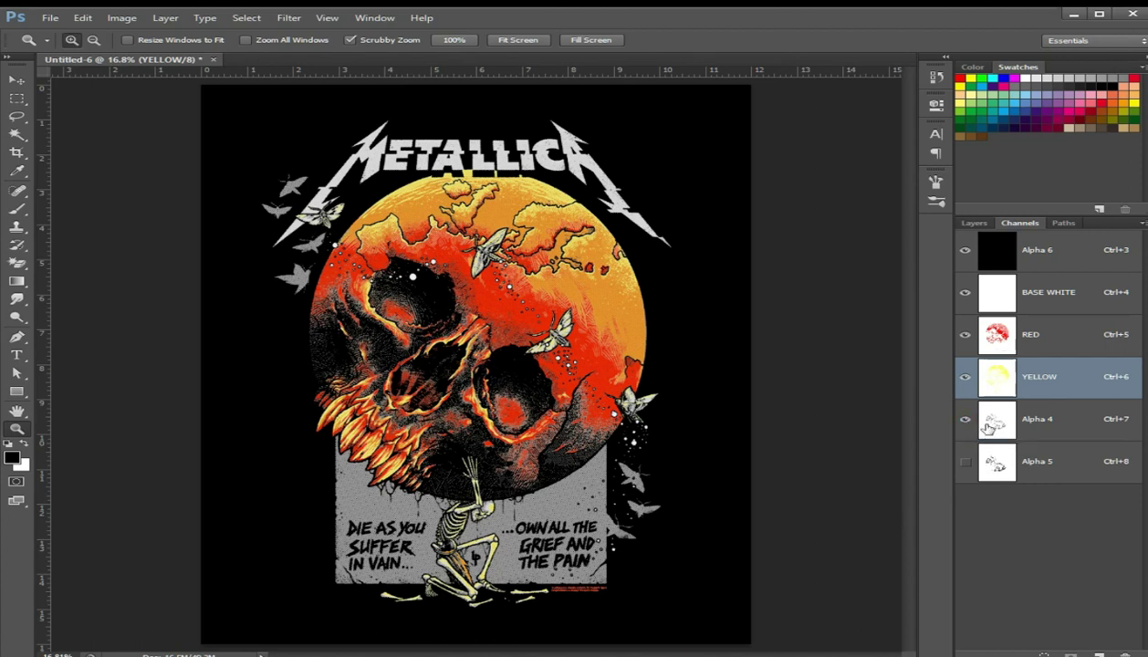
Make Alpha 4 a GREEN spot channel in 009f3c at 5% solidity, and show Alpha 5.
double_click(997, 421)
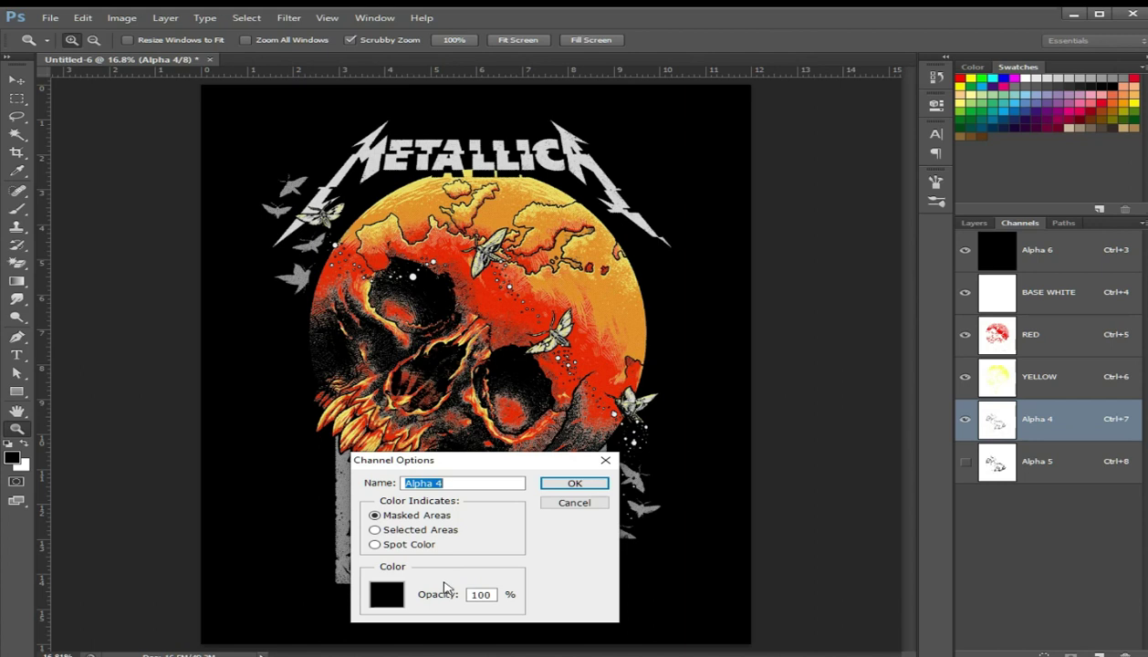
left_click(419, 545)
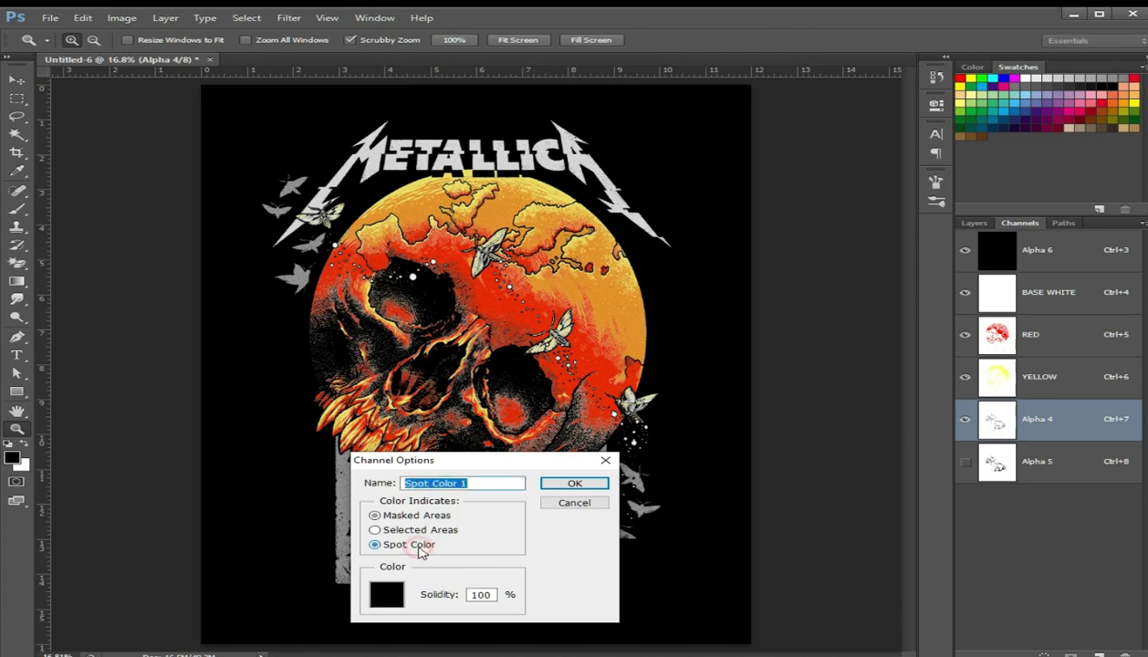
left_click(491, 595)
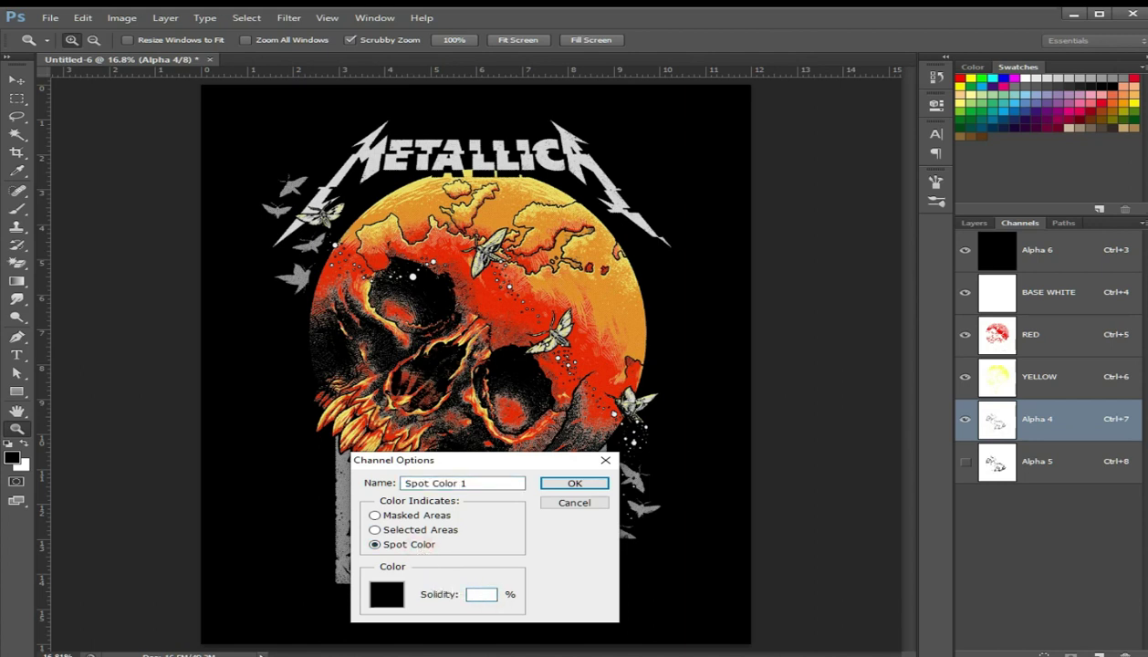
type("5")
left_click(485, 481)
key("BackSpace")
key("BackSpace")
key("BackSpace")
type("GREEN")
left_click(388, 594)
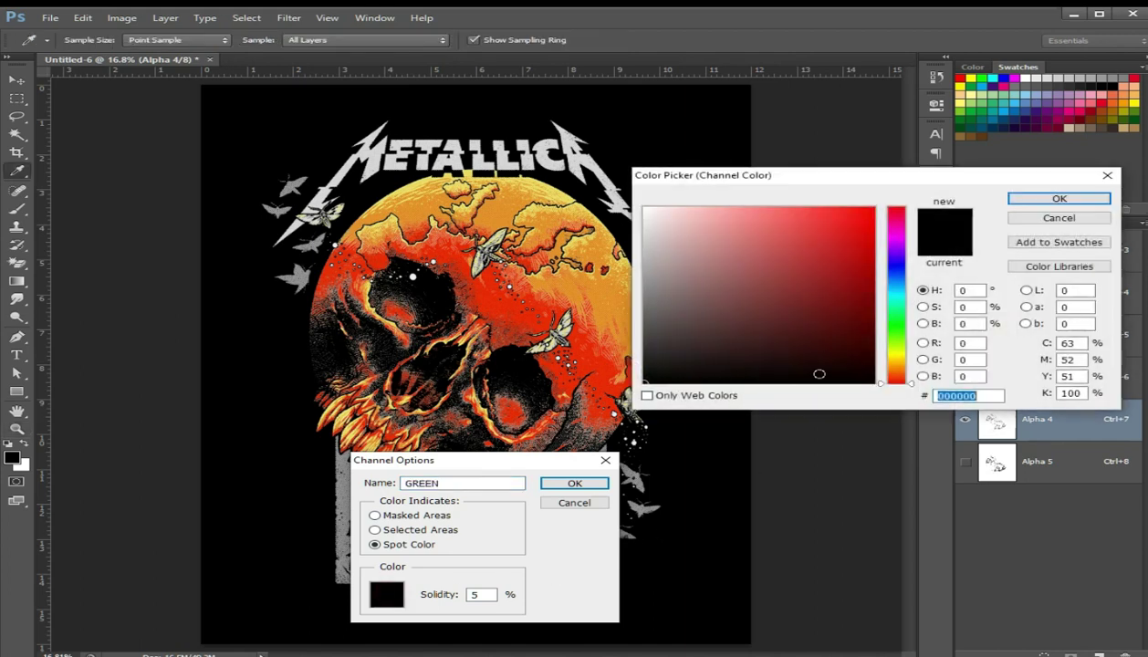
left_click(978, 81)
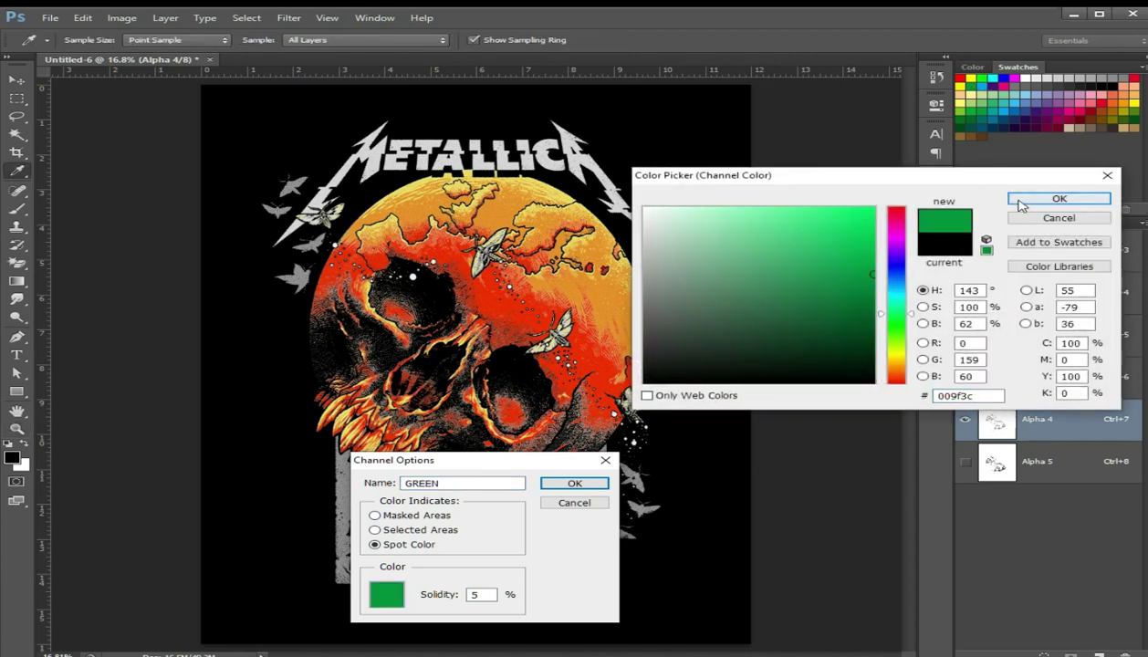
left_click(1027, 199)
left_click(578, 482)
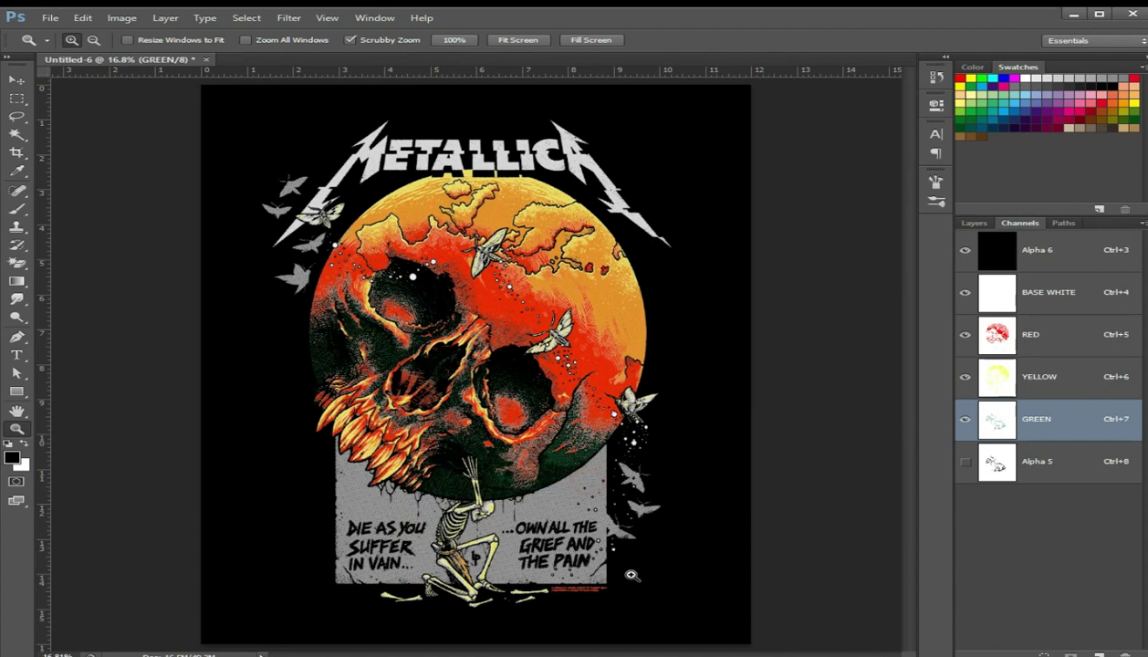
left_click(965, 461)
Make Alpha 5 a CYAN spot channel in 00ffff at 5% solidity, and hide RED.
double_click(985, 463)
left_click(422, 544)
left_click(492, 594)
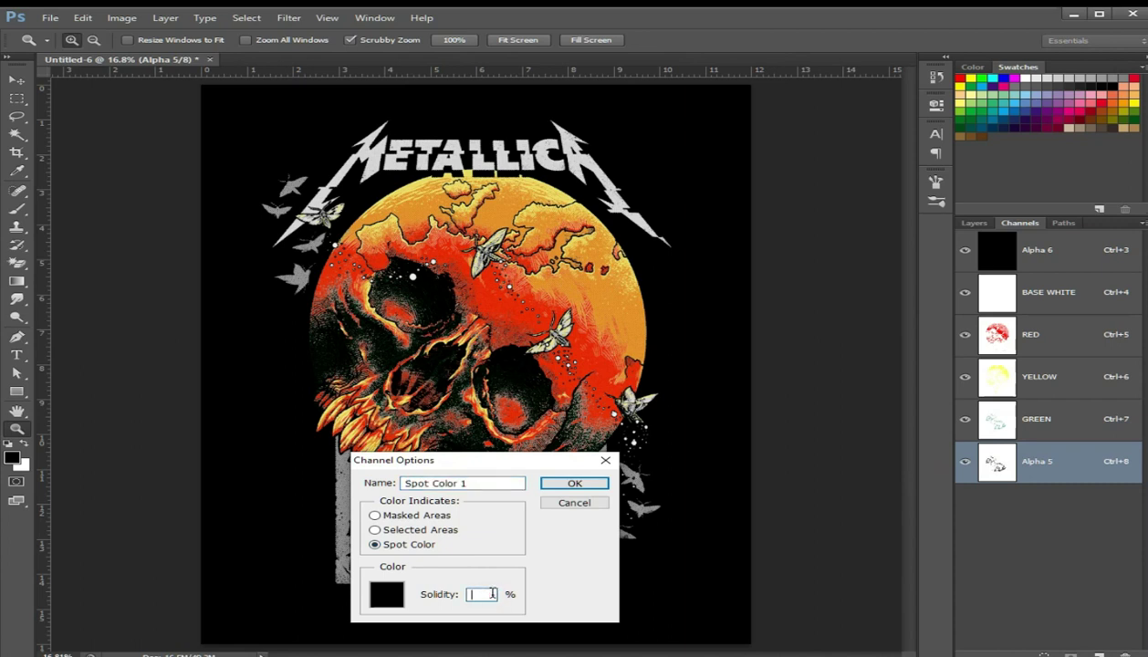
type("5")
left_click(483, 476)
left_click(387, 592)
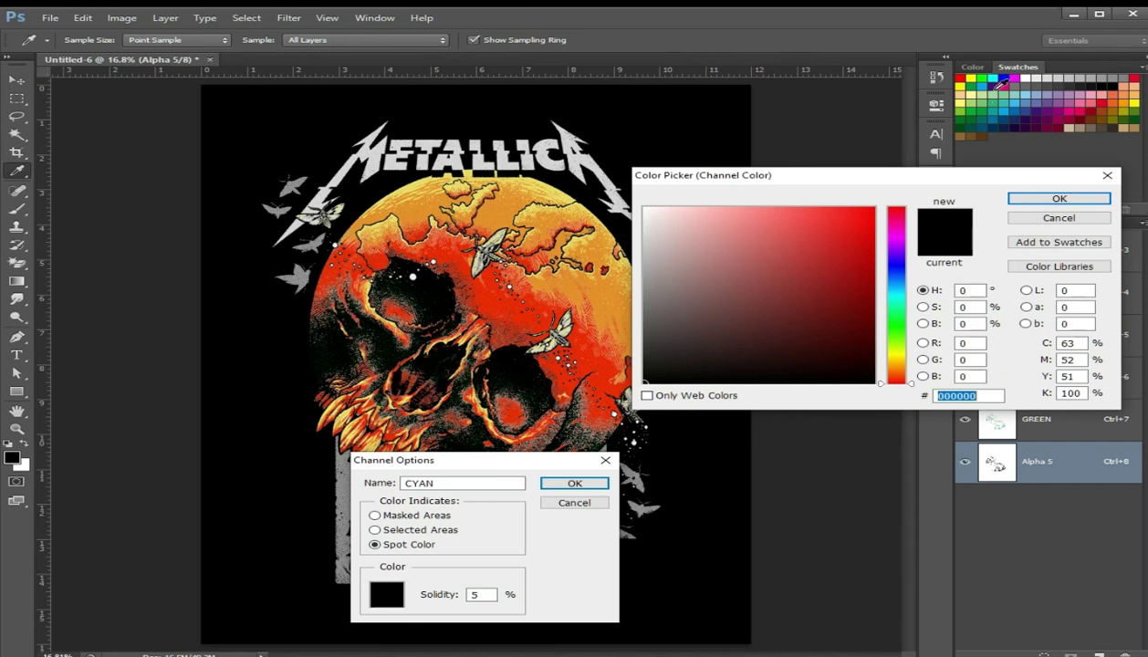
left_click(992, 78)
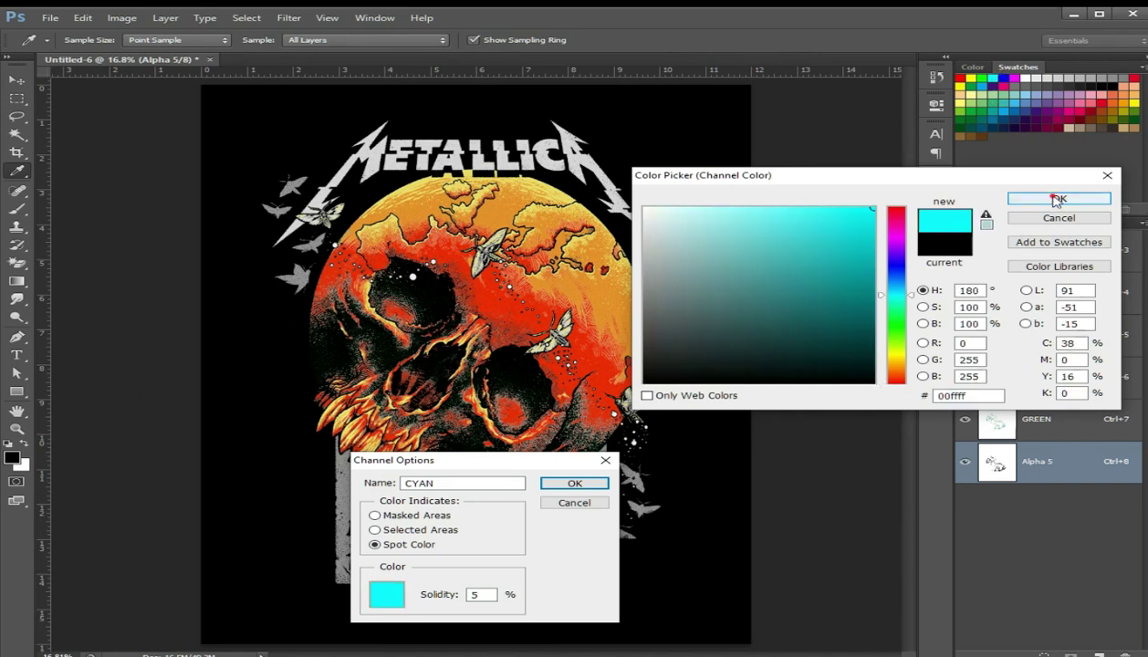
left_click(1051, 198)
left_click(574, 484)
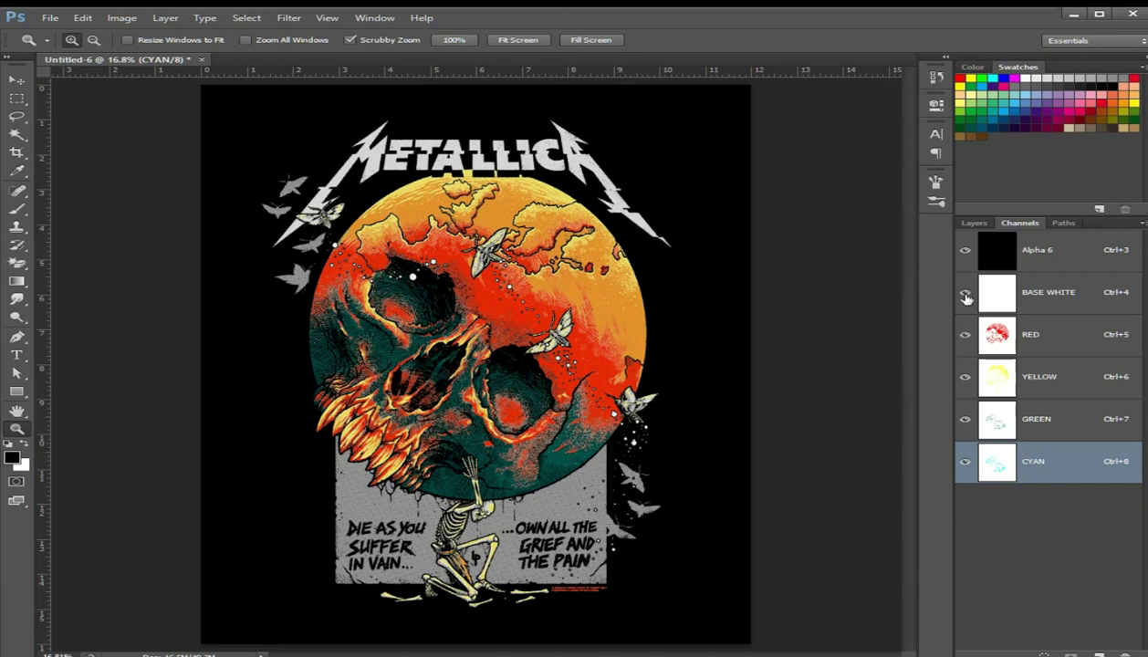
left_click(966, 335)
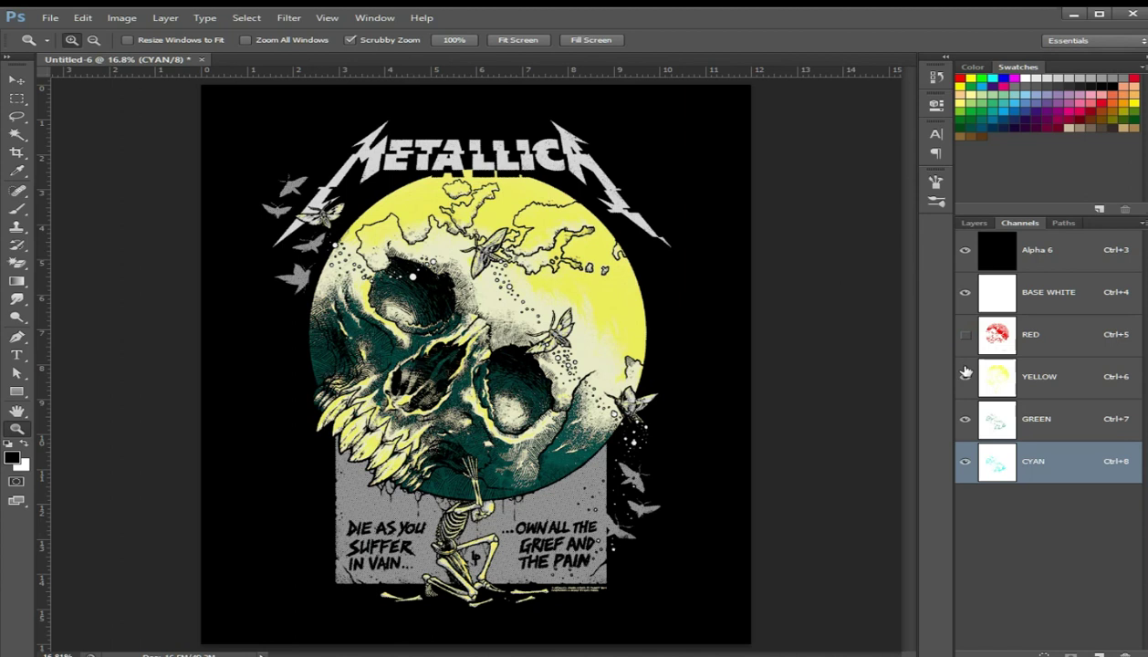
Hide YELLOW and toggle CYAN on and off, zoomed in on the skull artwork.
left_click(965, 377)
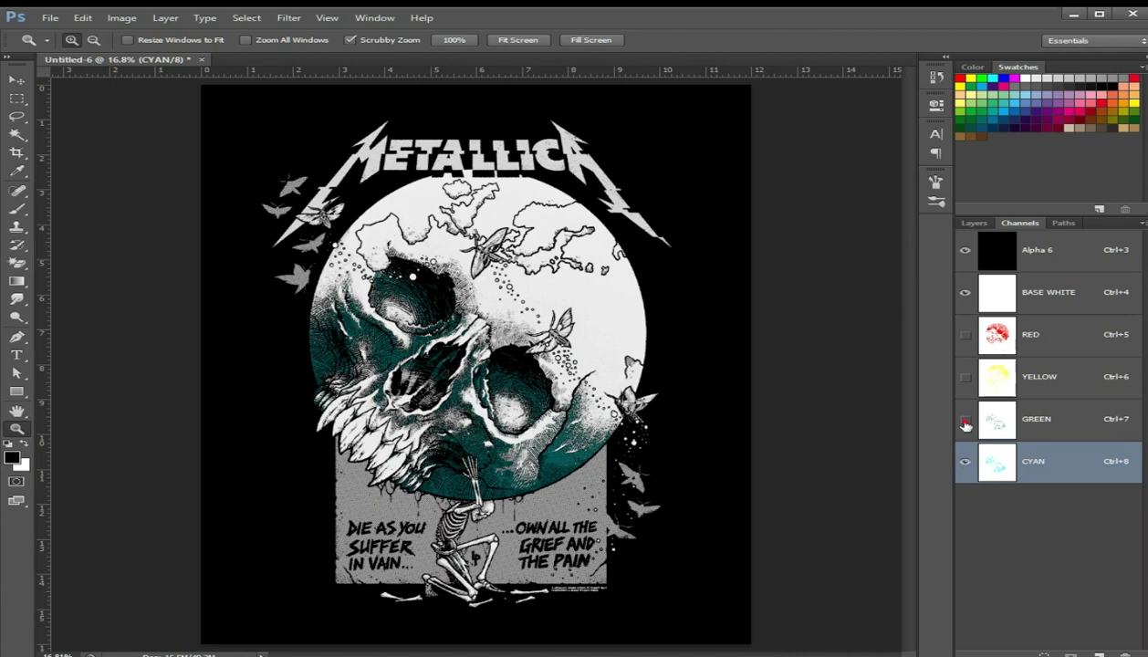
left_click(966, 465)
left_click(966, 465)
left_click(965, 466)
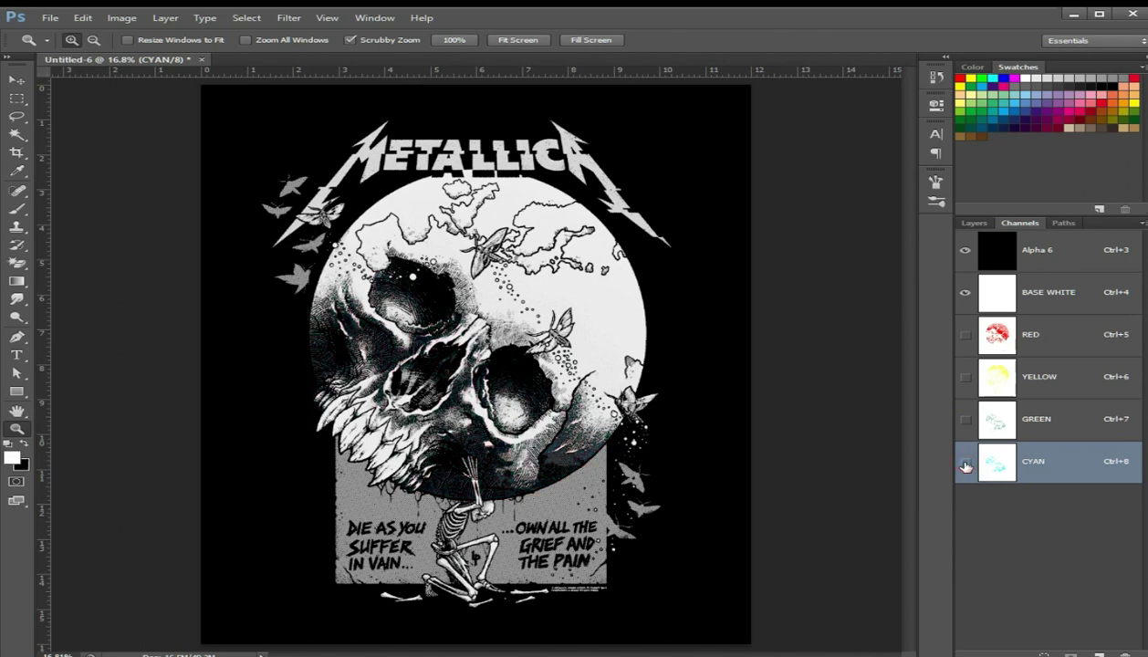
left_click(604, 461)
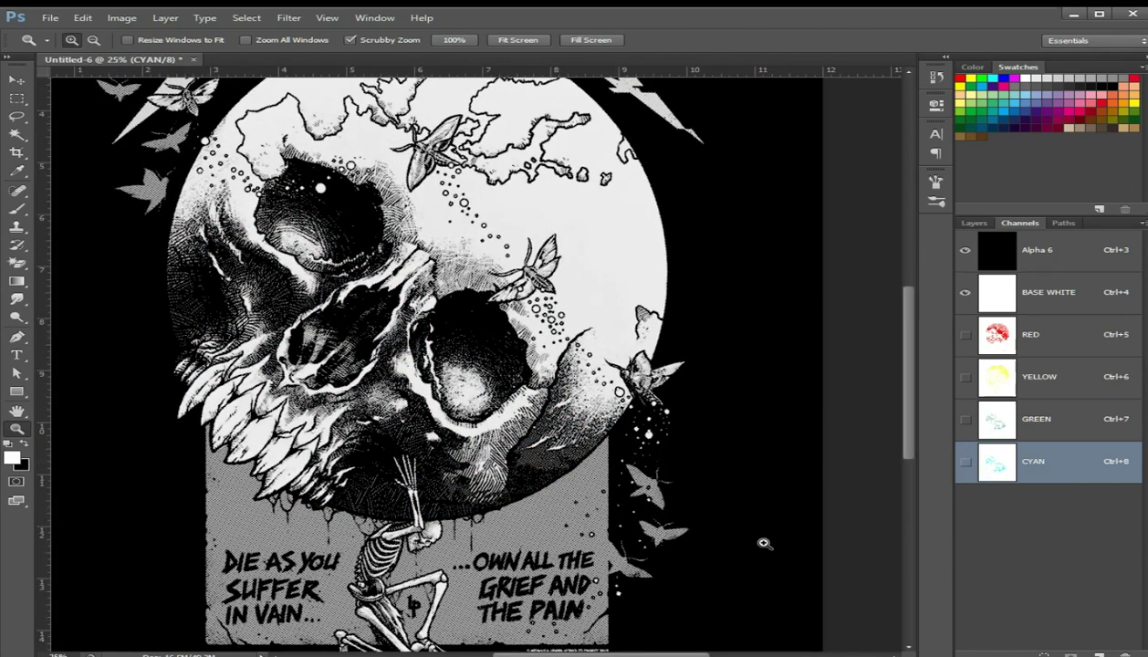
left_click(965, 463)
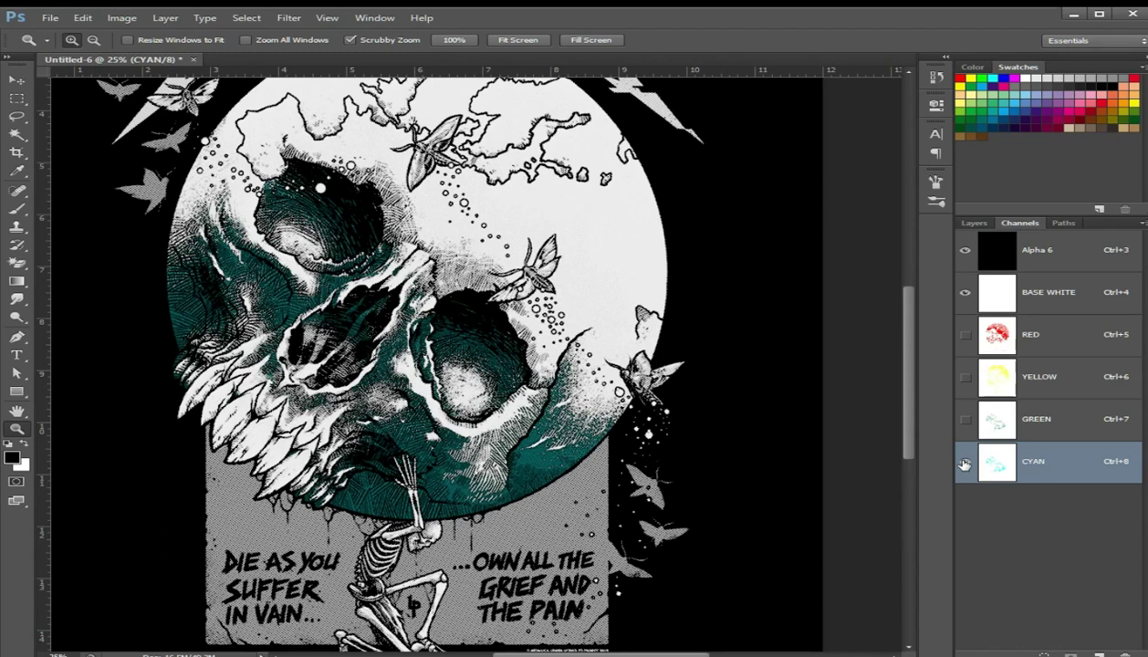
left_click(964, 463)
Toggle the GREEN, YELLOW, RED and CYAN channels to check each colour's contribution.
left_click(966, 420)
left_click(965, 420)
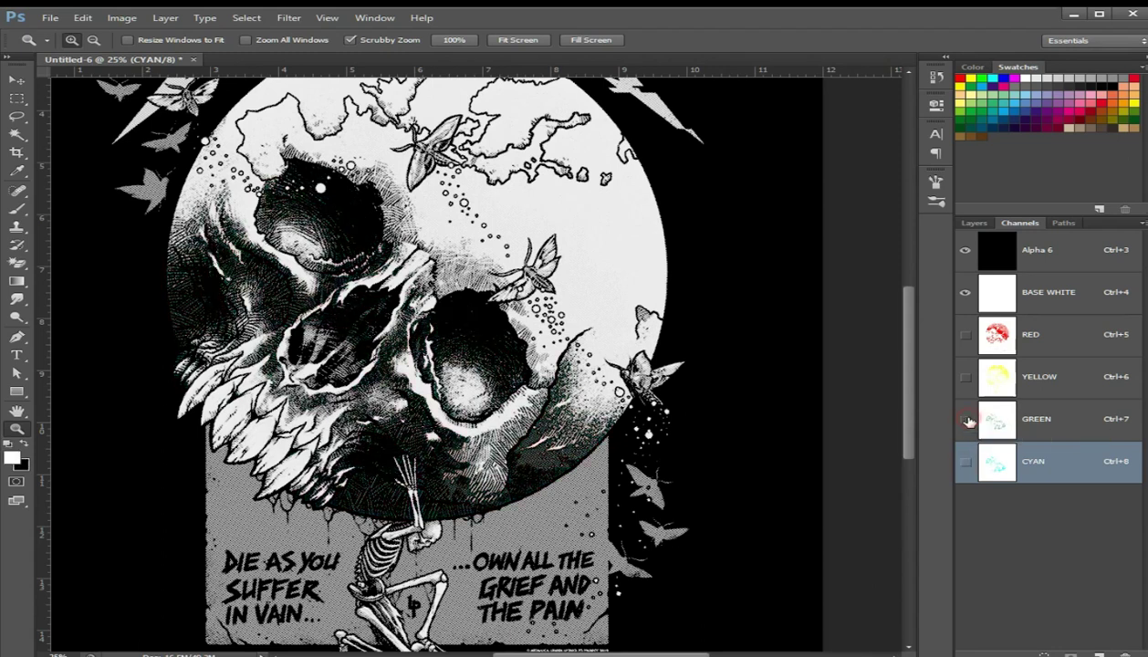
left_click(965, 420)
left_click(965, 376)
left_click(965, 377)
left_click(965, 335)
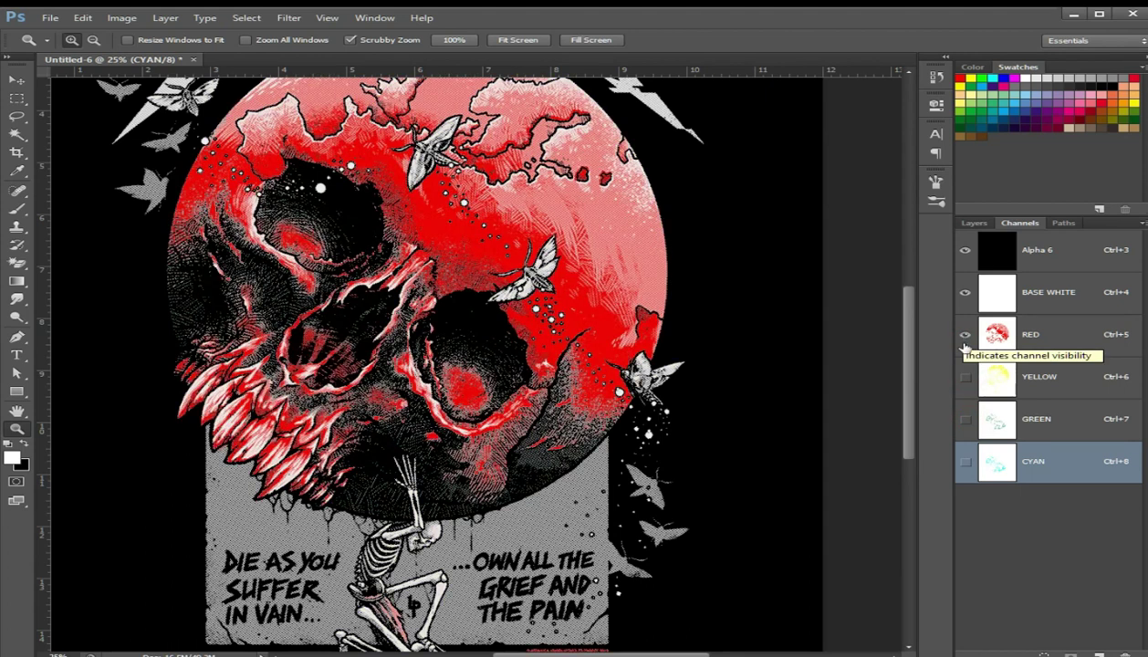
left_click(965, 463)
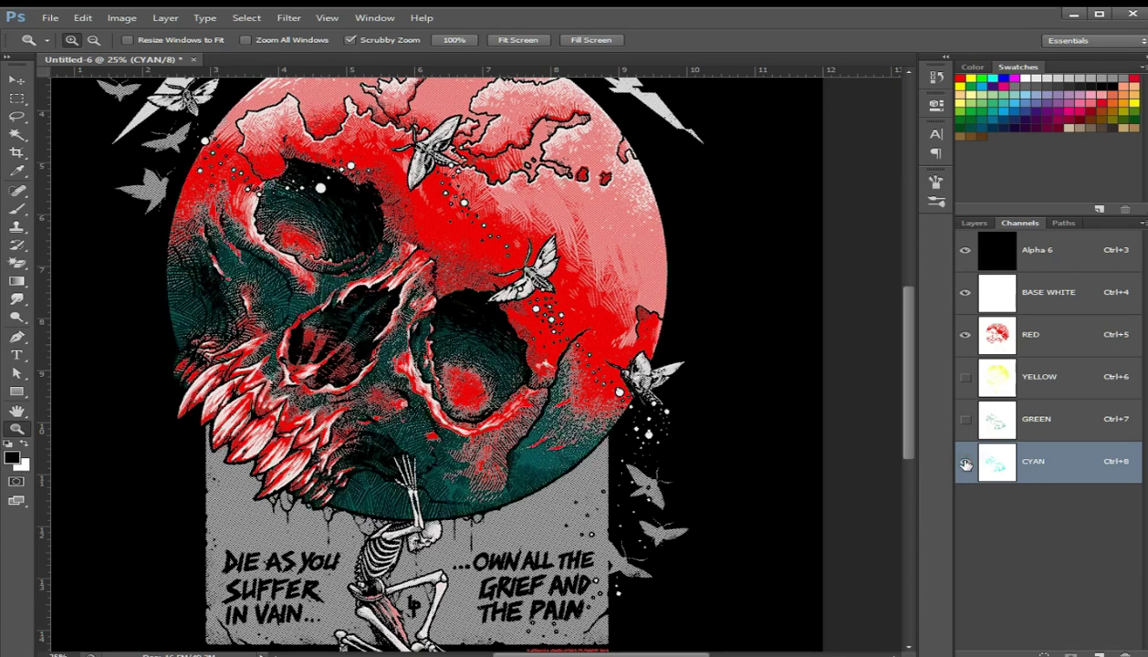
left_click(965, 462)
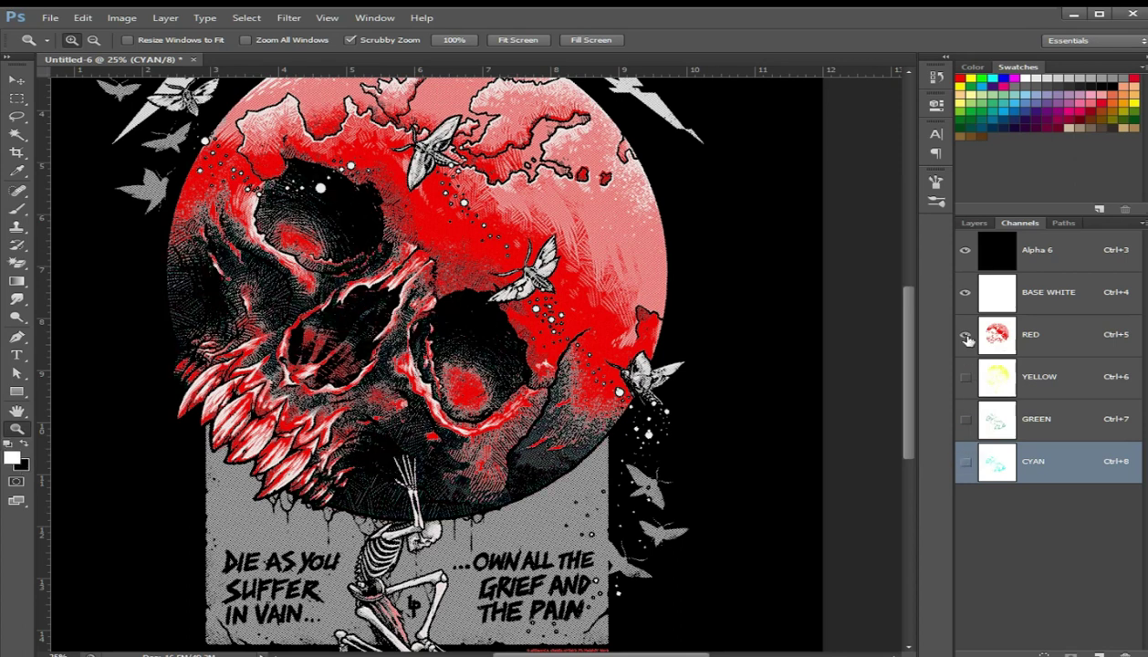
Turn on YELLOW, CYAN, GREEN and RED to preview the full-colour composite, zooming on the eye.
left_click(965, 334)
left_click(966, 378)
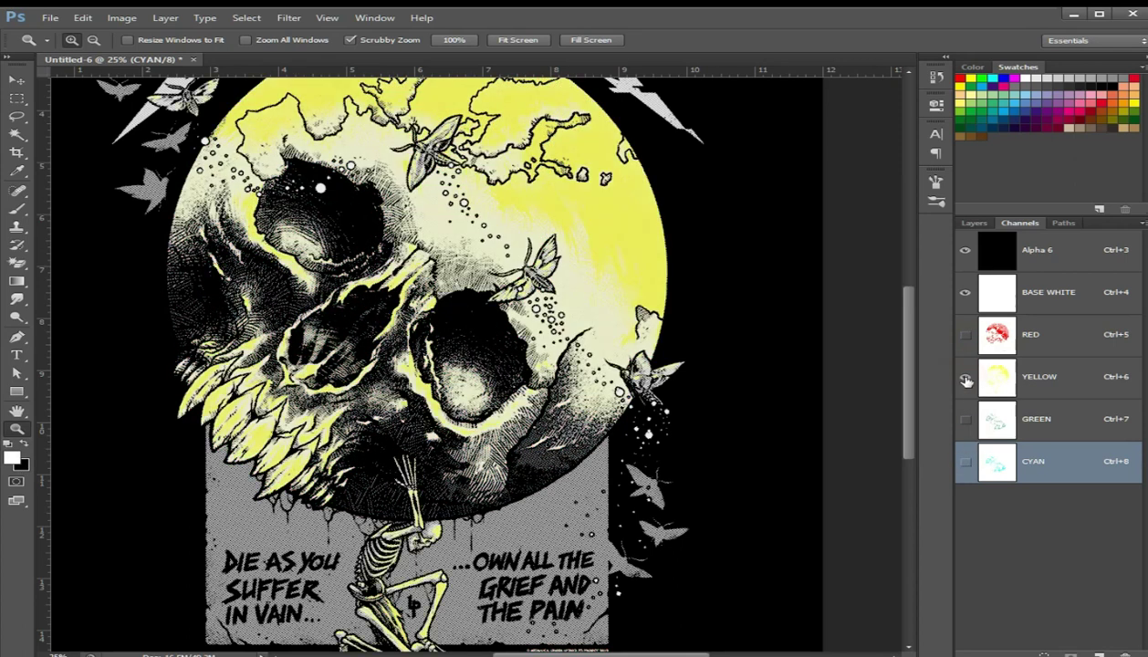
left_click(966, 423)
left_click(965, 423)
left_click(965, 463)
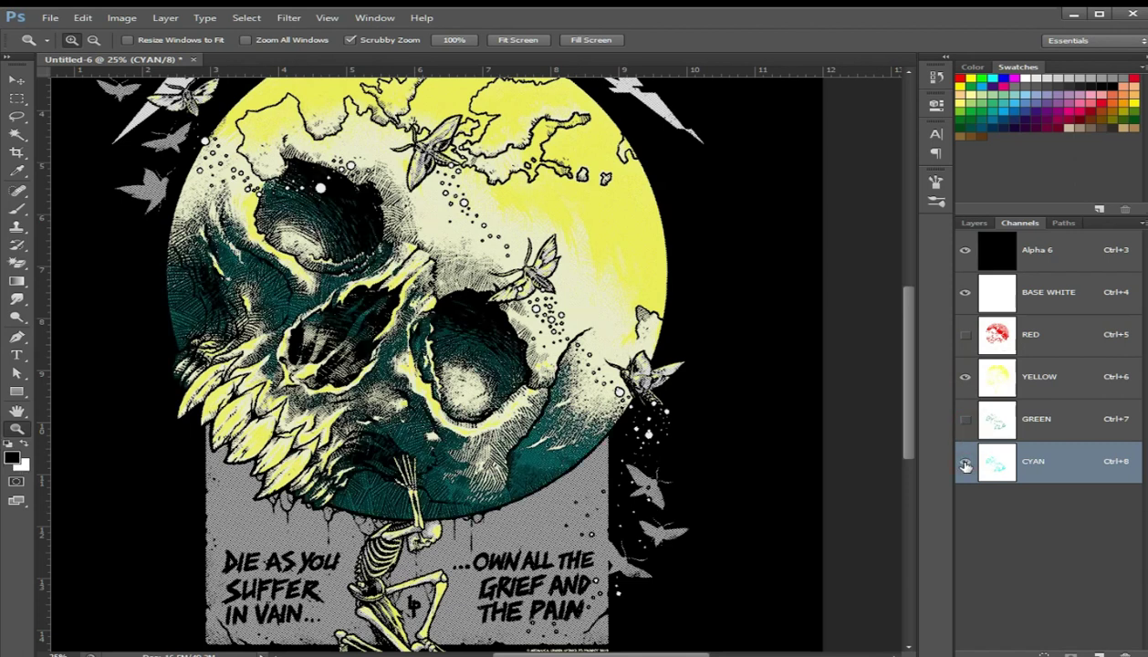
left_click(966, 423)
left_click(964, 338)
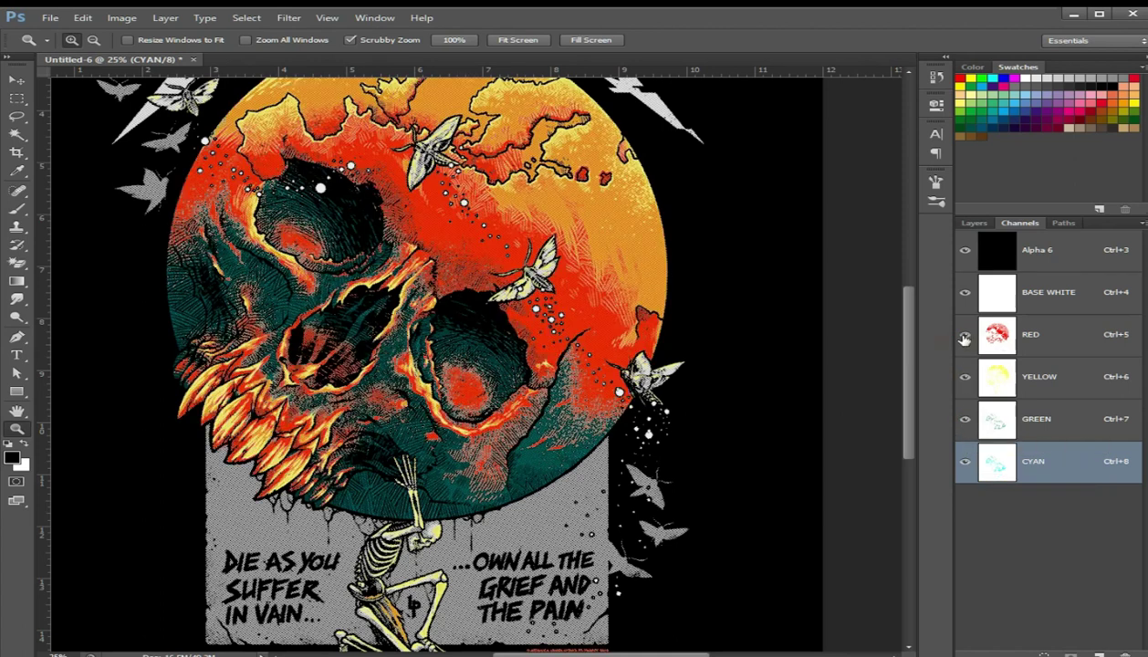
left_click(442, 316)
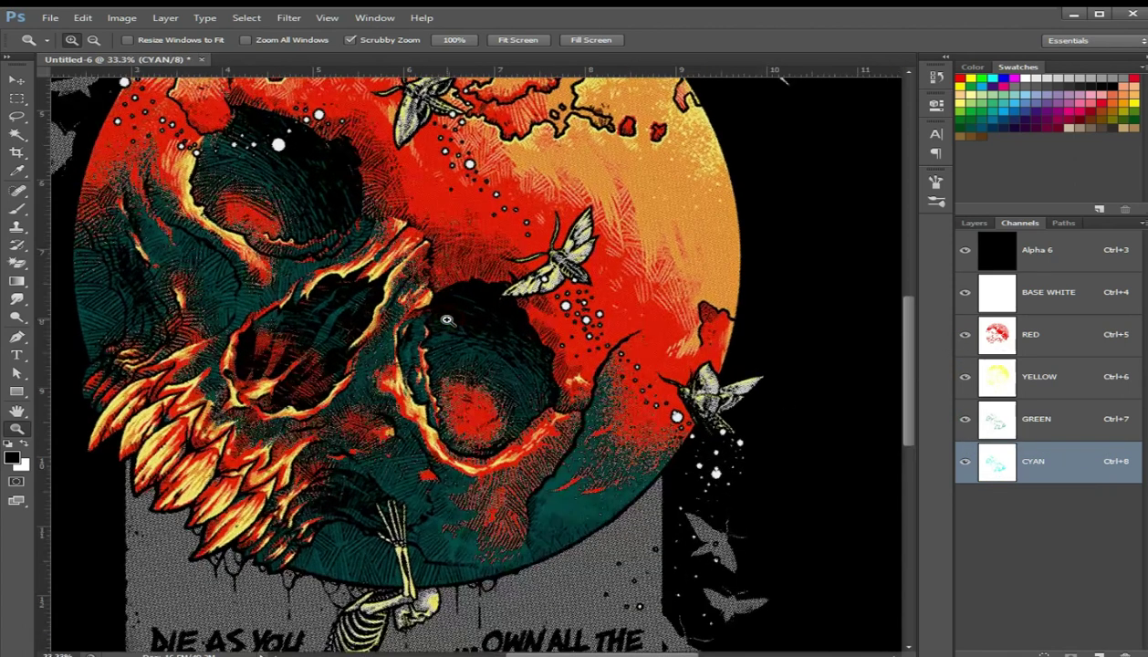
key("h")
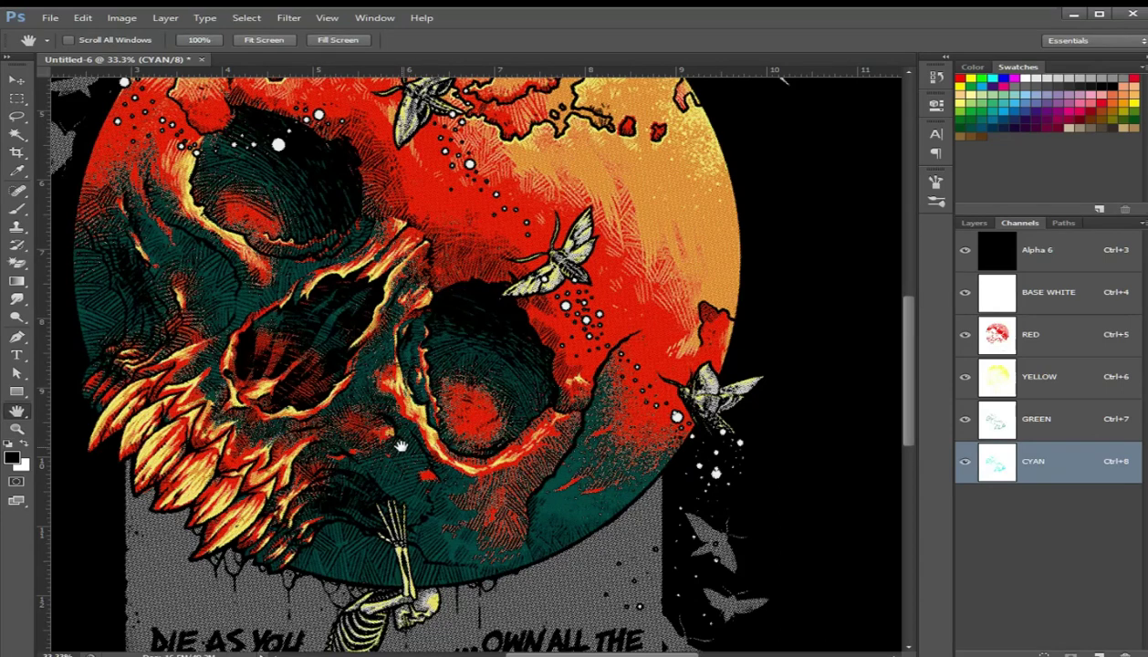
left_click_drag(399, 370, 522, 543)
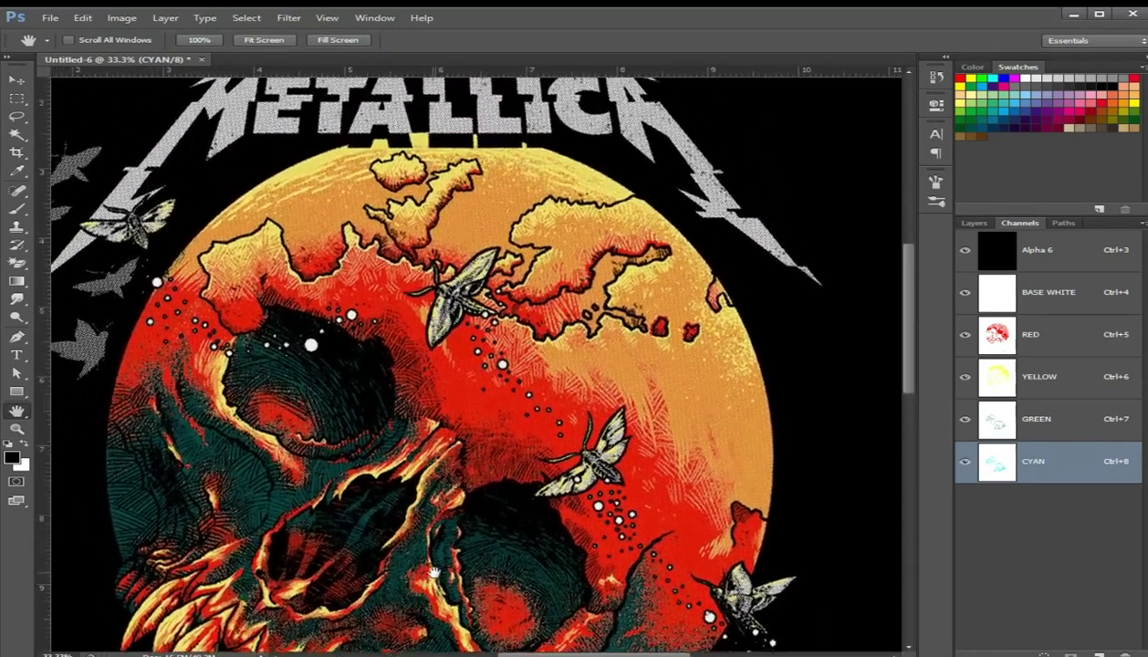
scroll(522, 543, "down", 3)
scroll(548, 502, "down", 2)
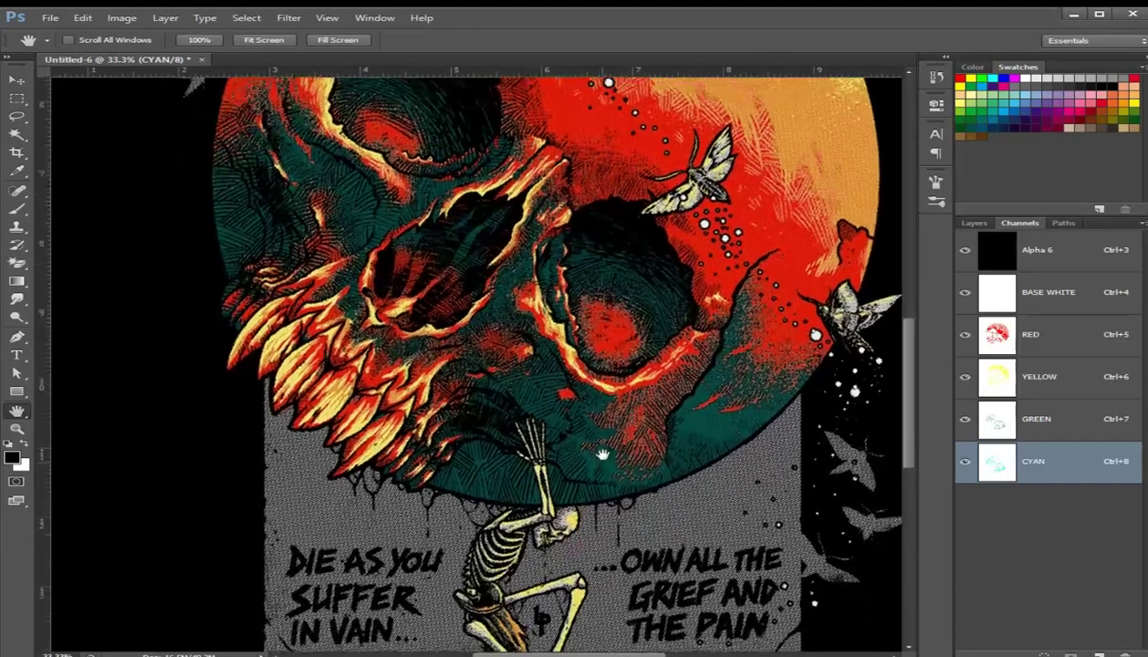
mouse_move(567, 474)
left_mouse_down()
mouse_move(537, 555)
mouse_move(574, 502)
left_mouse_up()
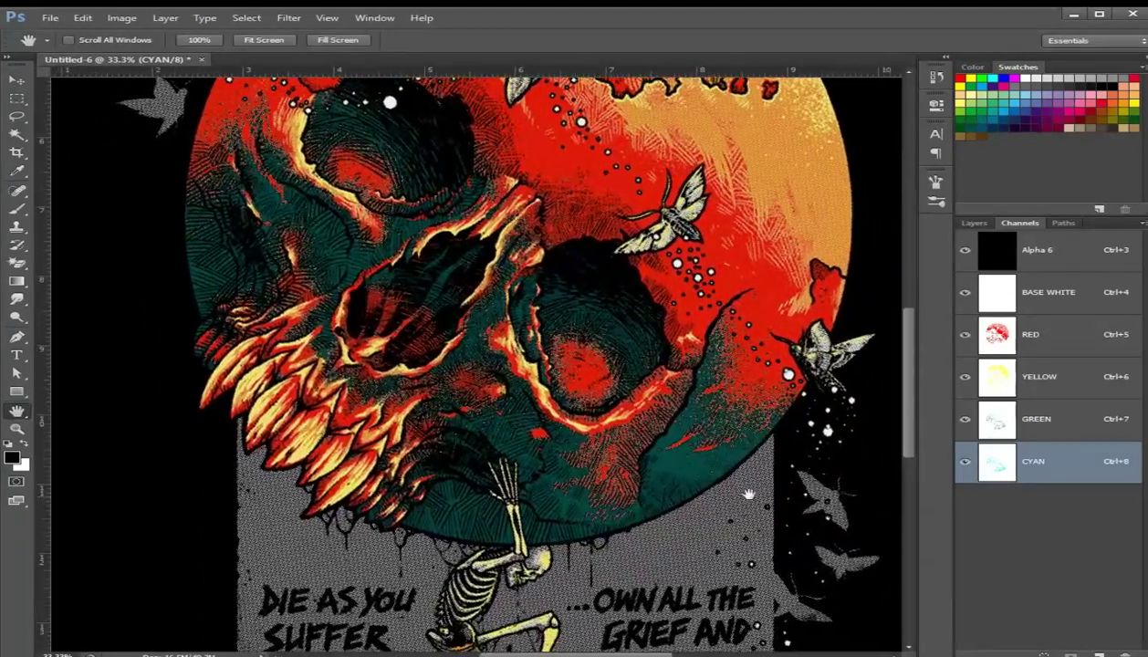
left_click_drag(965, 462, 968, 312)
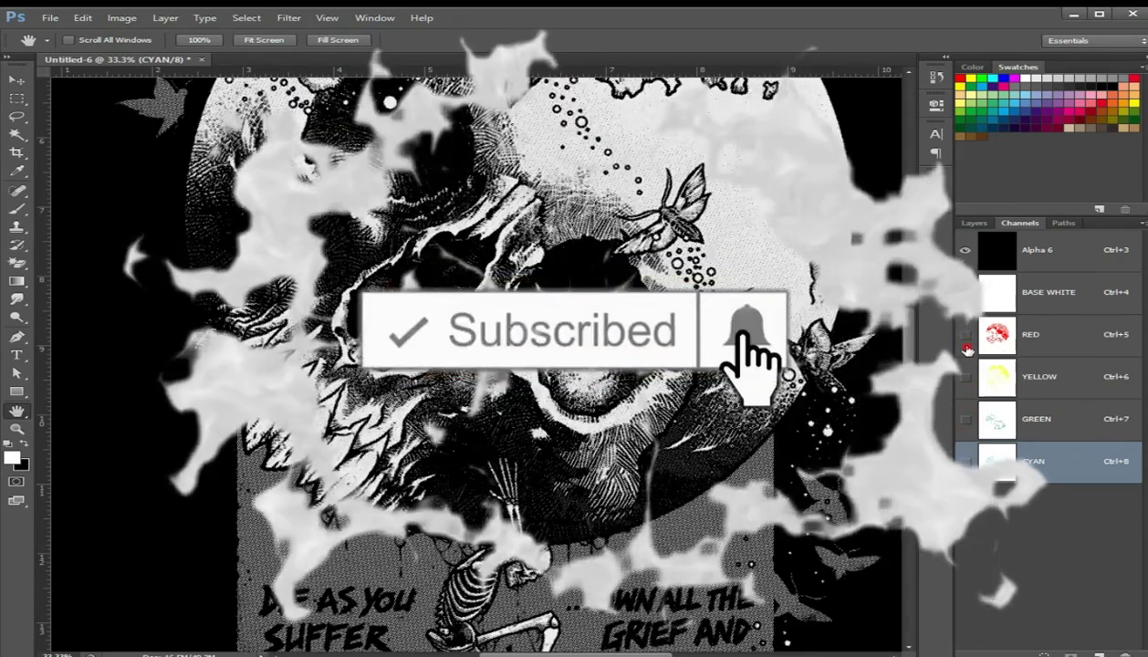
left_click(966, 334)
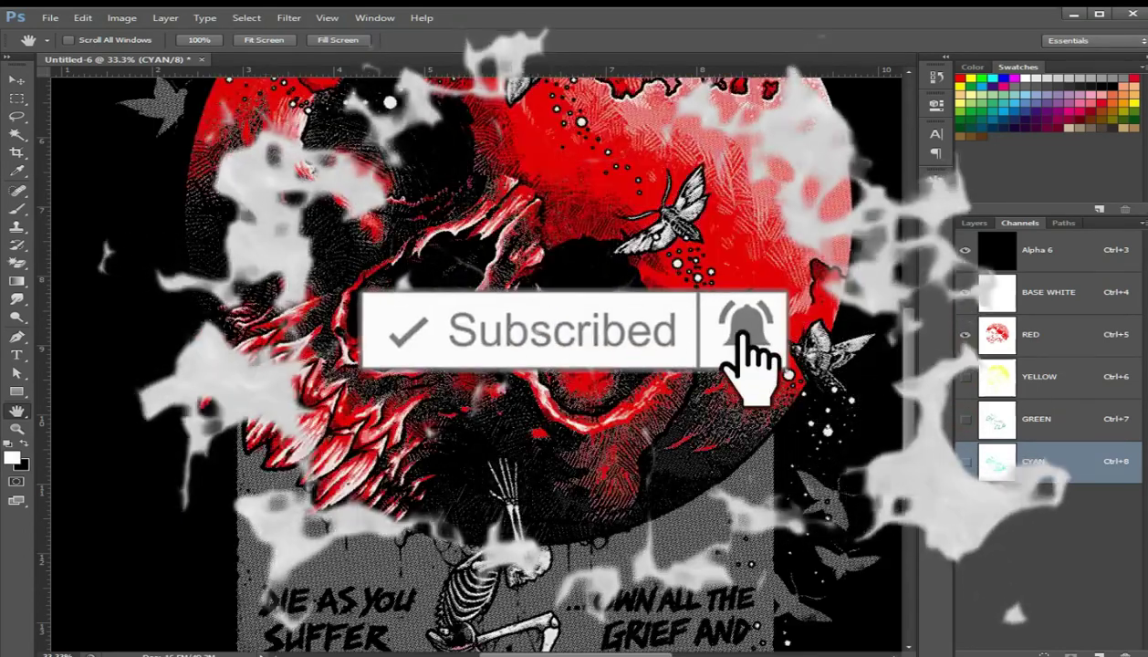
left_click(965, 392)
left_click(964, 422)
left_click(964, 460)
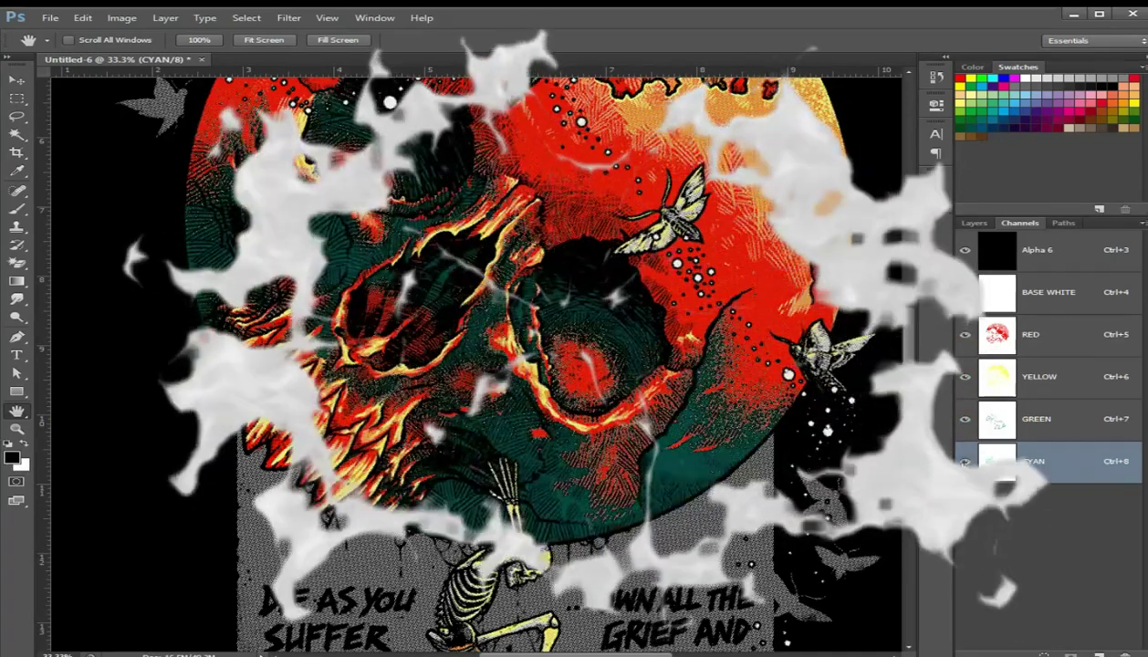
right_click(528, 437)
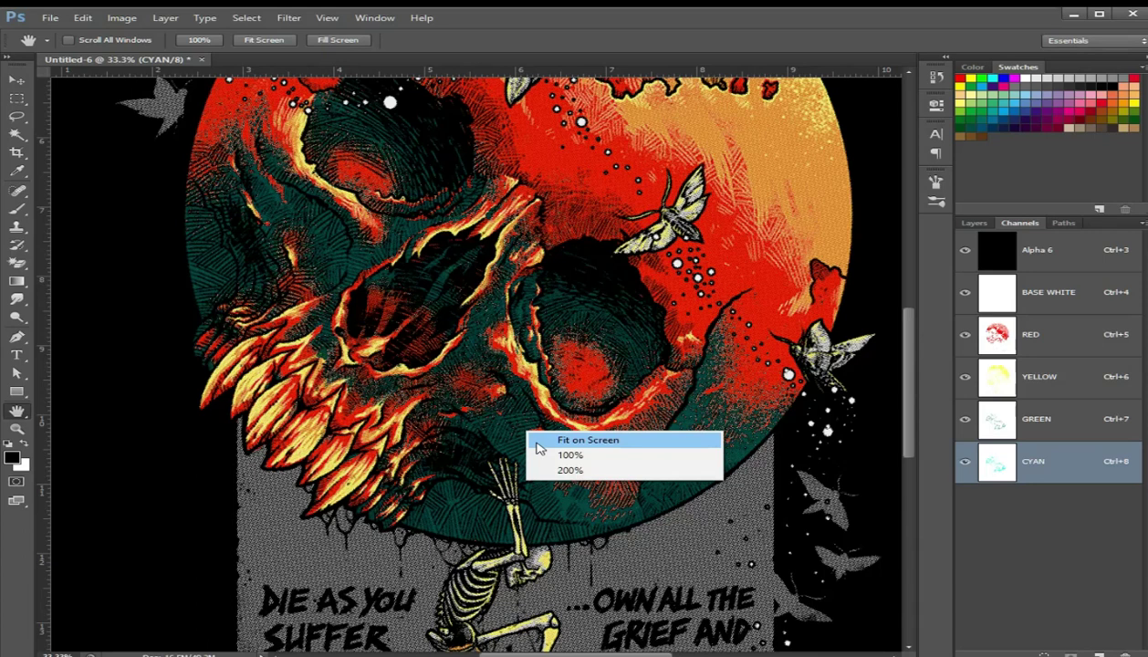
left_click(588, 439)
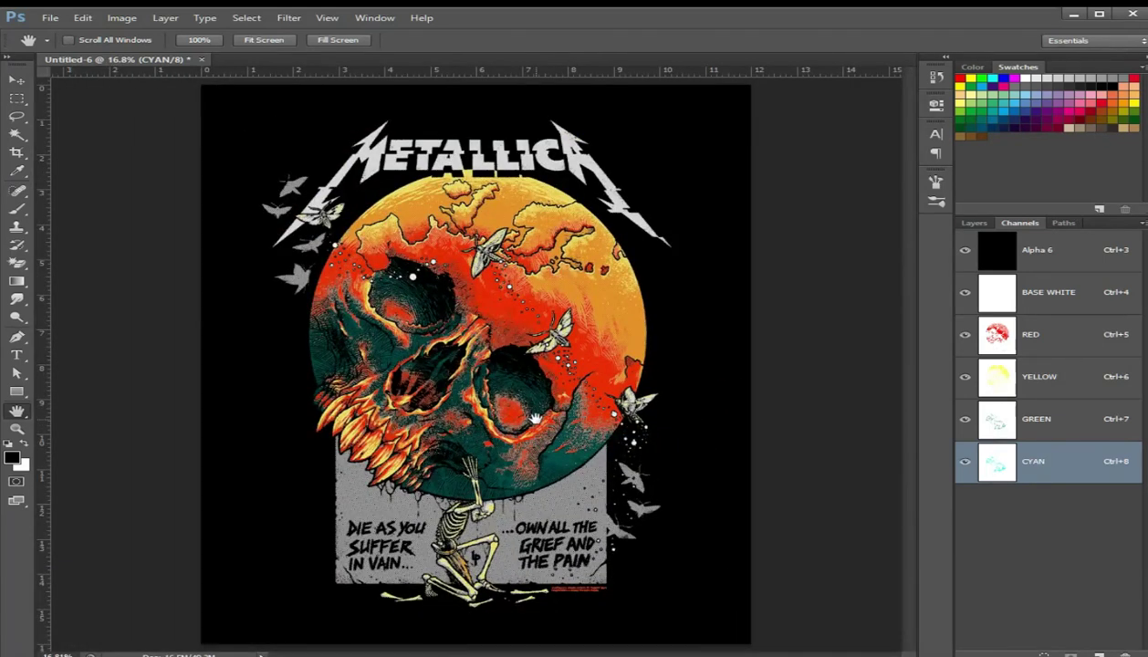
key("z")
right_click(535, 418)
left_click(571, 498)
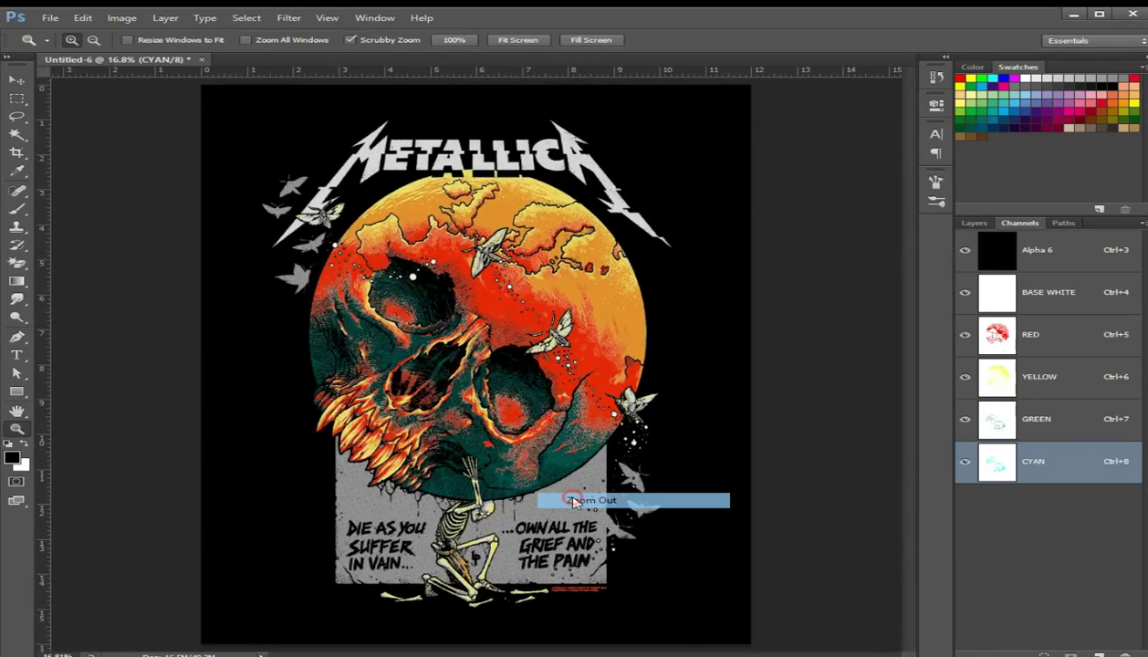
right_click(546, 458)
left_click(584, 532)
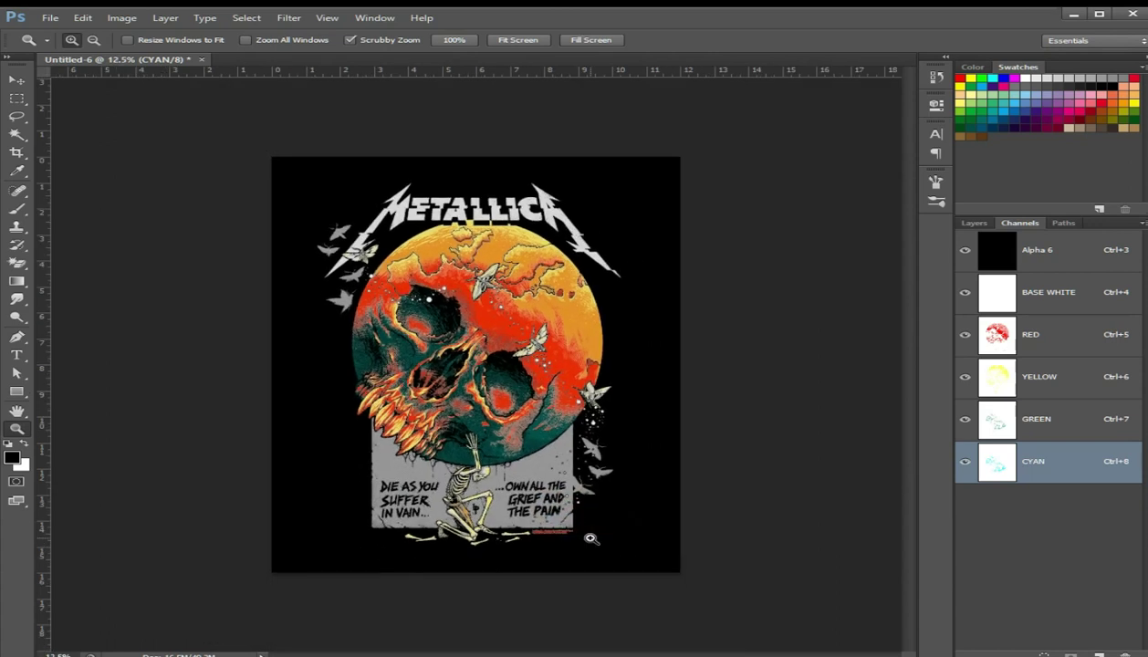
left_click(964, 463)
left_click(965, 425)
left_click(964, 376)
left_click(966, 334)
left_click(966, 294)
left_click(966, 294)
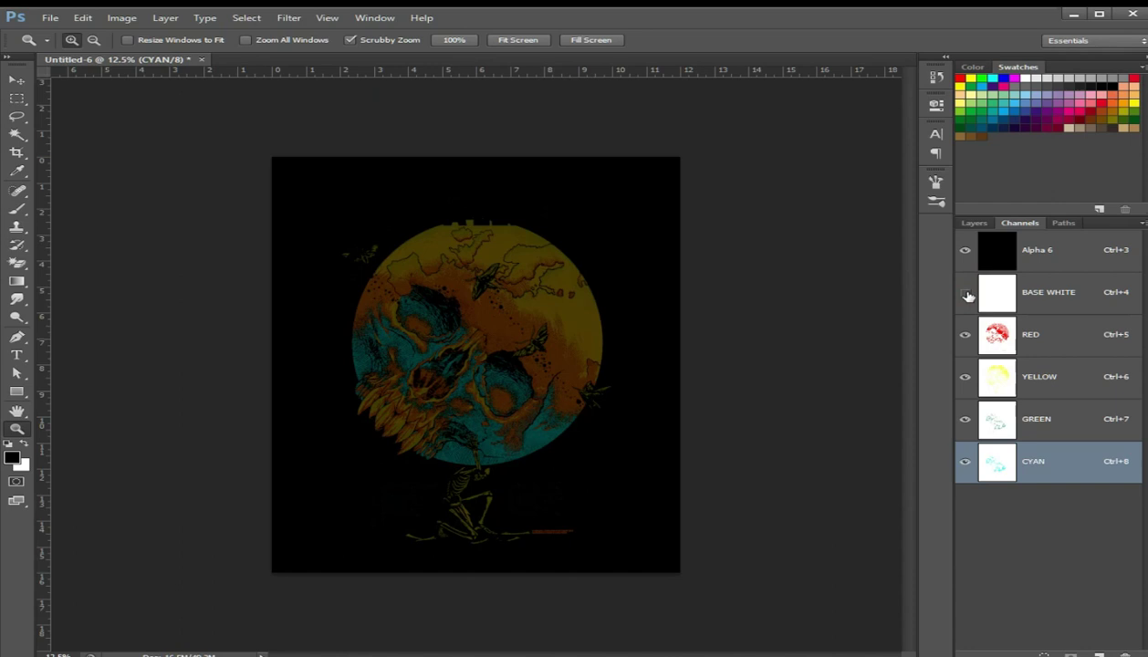
left_click(965, 293)
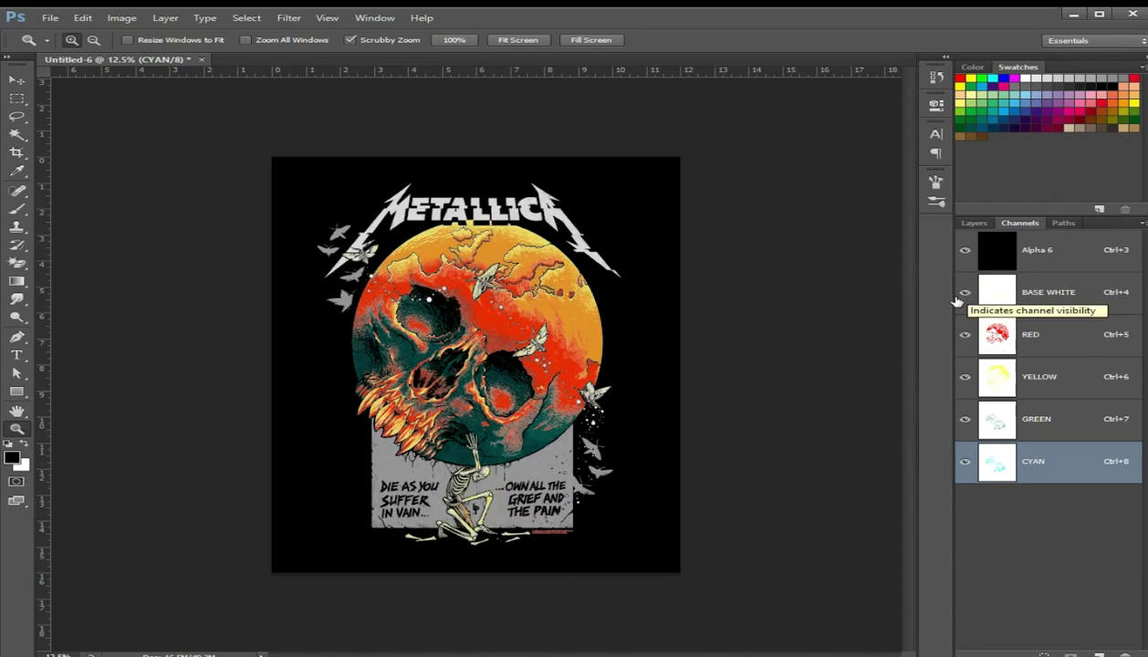